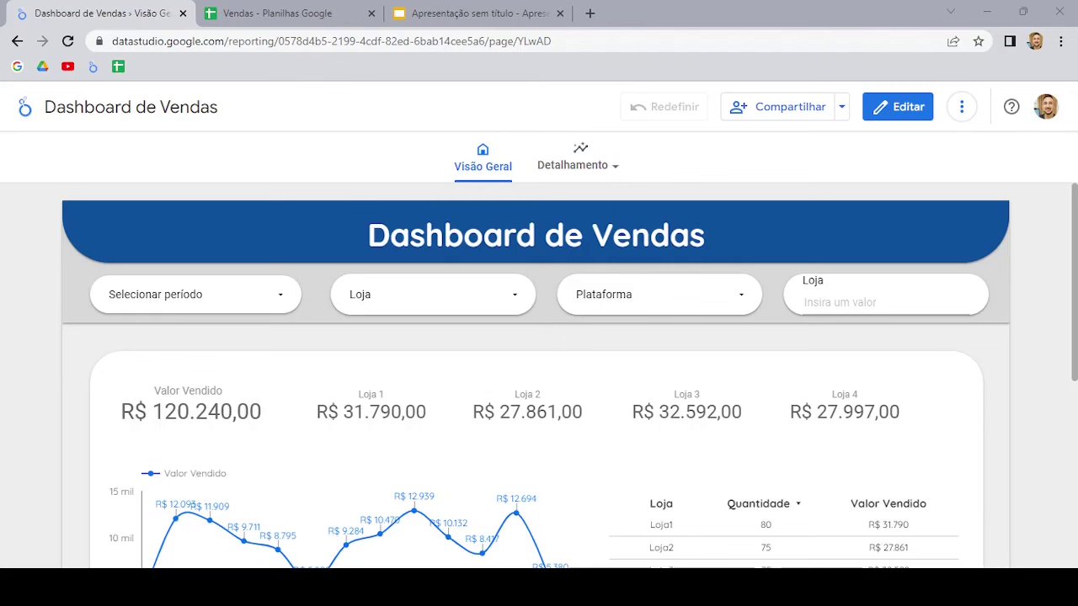
Step: Switch to Google Slides to show the 'Pontos positivos - Looker Studio' slide
{"action": "left_click", "coordinate": [473, 15]}
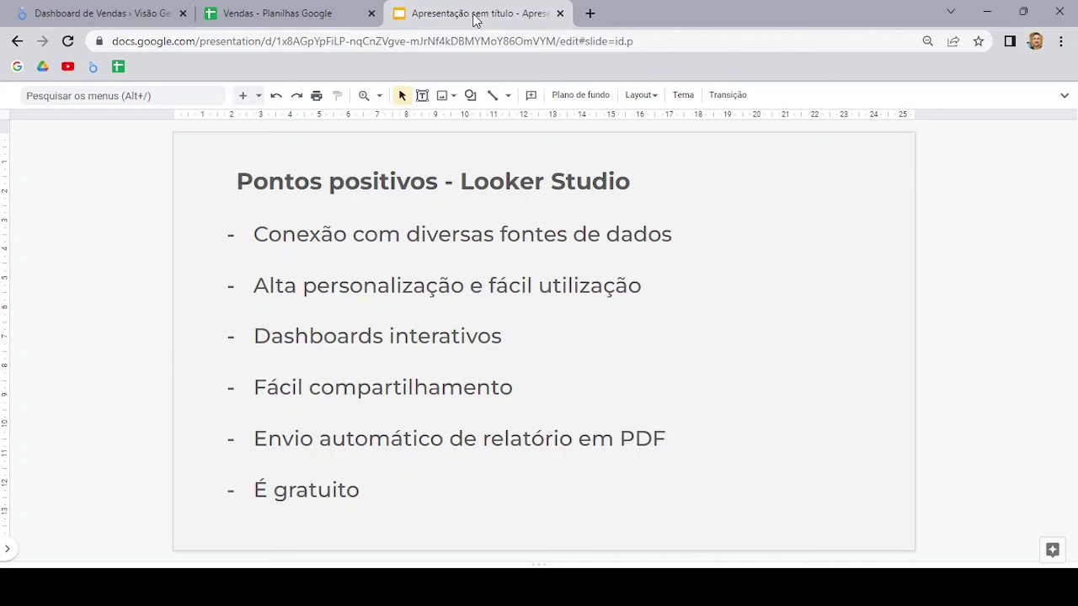
Step: Show the Dashboard de Vendas full screen and look through its Visão Geral page
{"action": "left_click", "coordinate": [181, 10]}
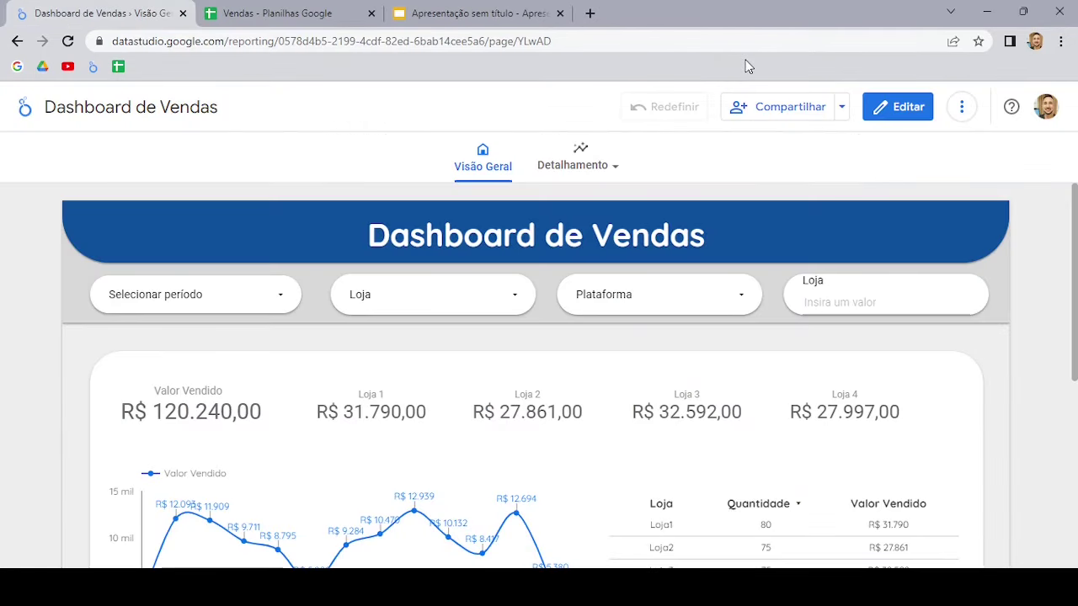
{"action": "key", "text": "F11"}
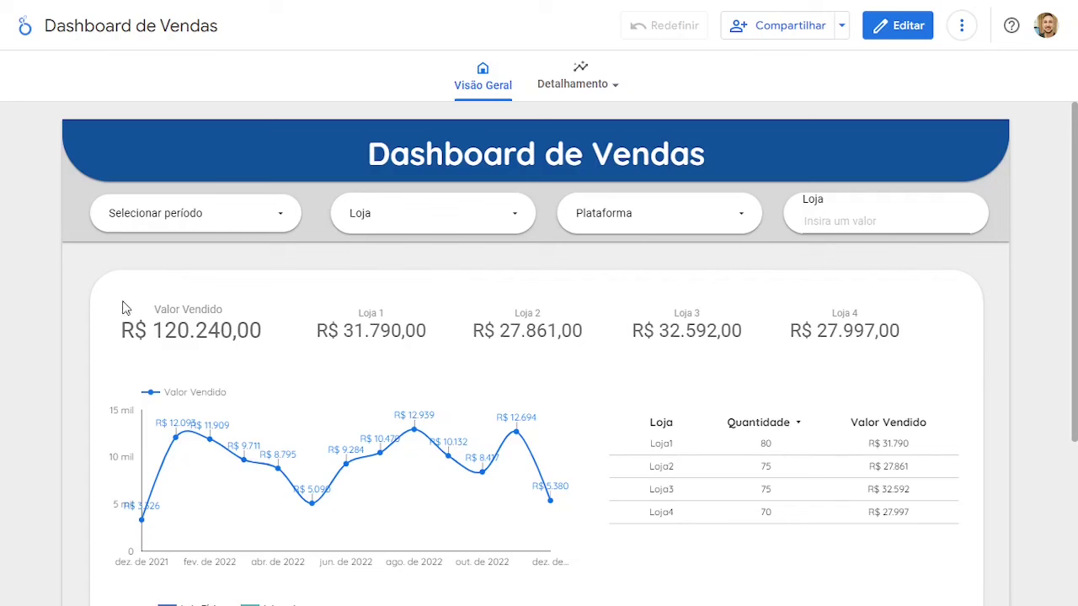
{"action": "scroll", "coordinate": [177, 333], "scroll_direction": "down", "scroll_amount": 1}
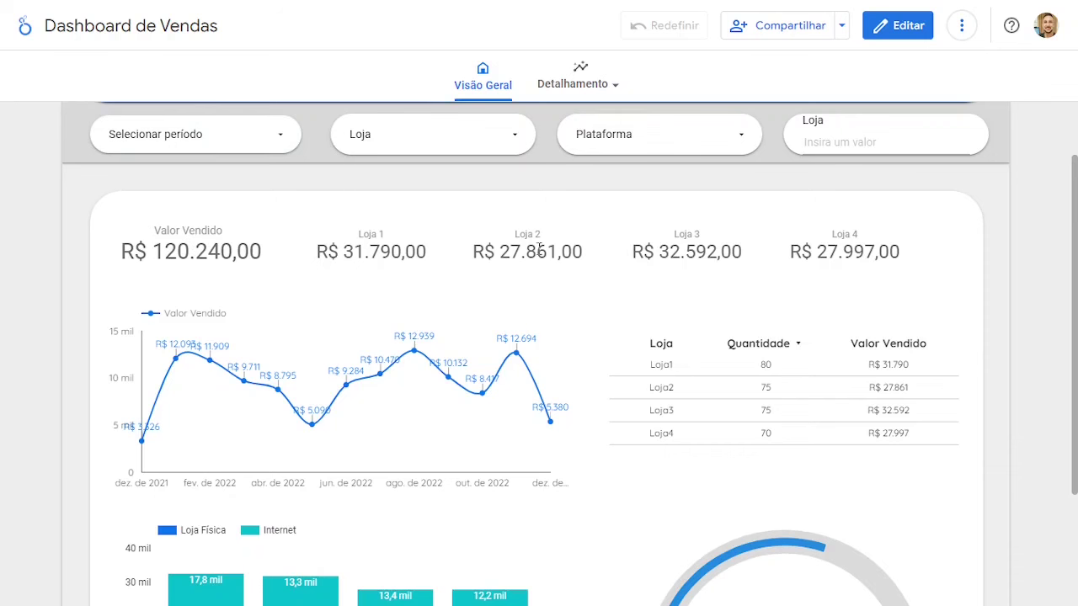
{"action": "scroll", "coordinate": [477, 255], "scroll_direction": "down", "scroll_amount": 2}
{"action": "scroll", "coordinate": [414, 233], "scroll_direction": "up", "scroll_amount": 1}
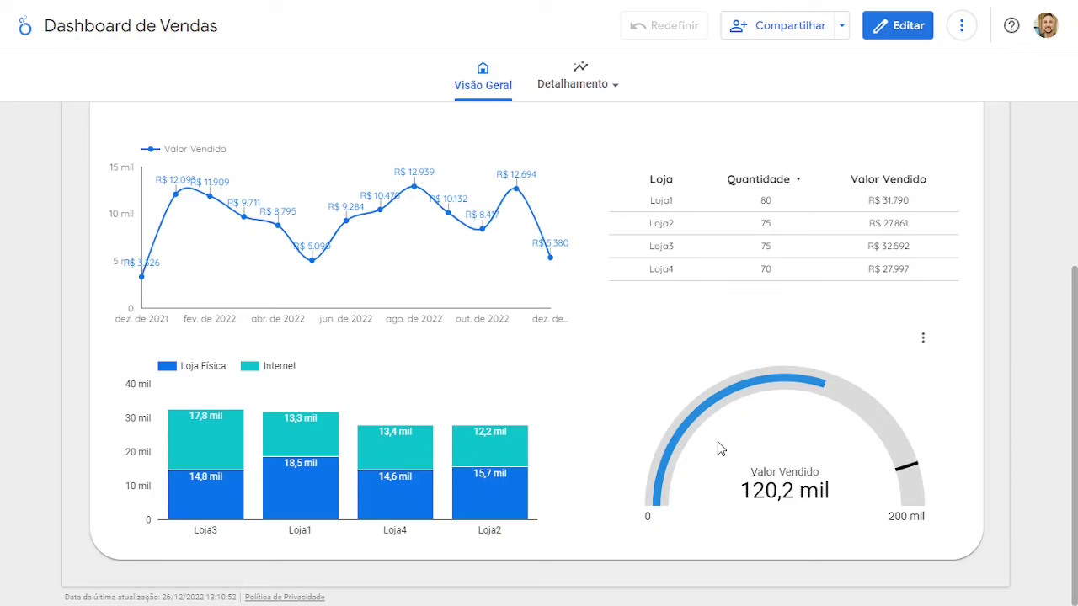
{"action": "scroll", "coordinate": [717, 441], "scroll_direction": "up", "scroll_amount": 2}
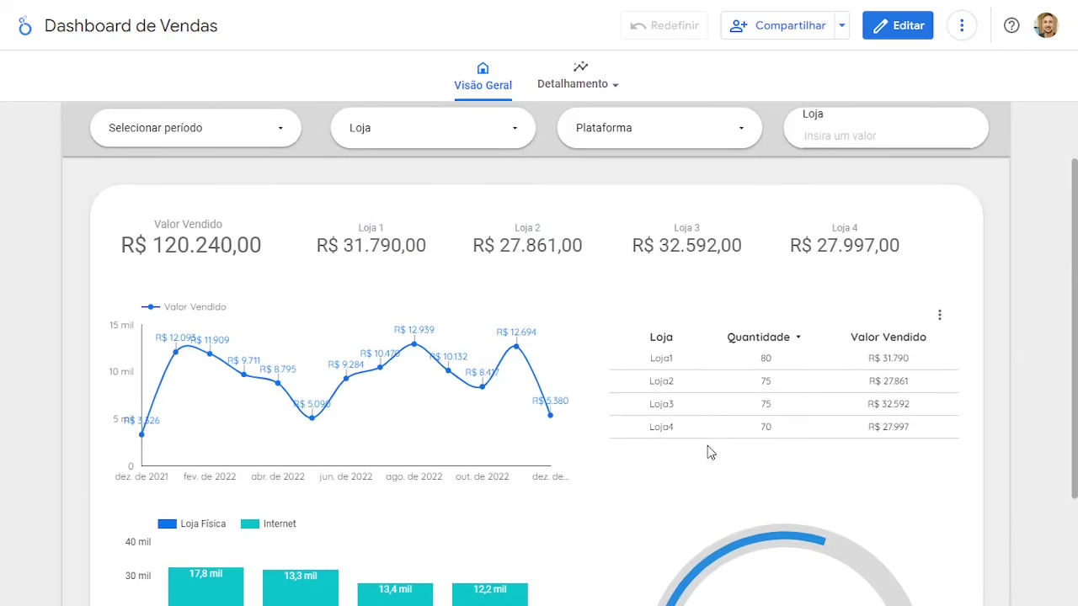
{"action": "left_click", "coordinate": [662, 364]}
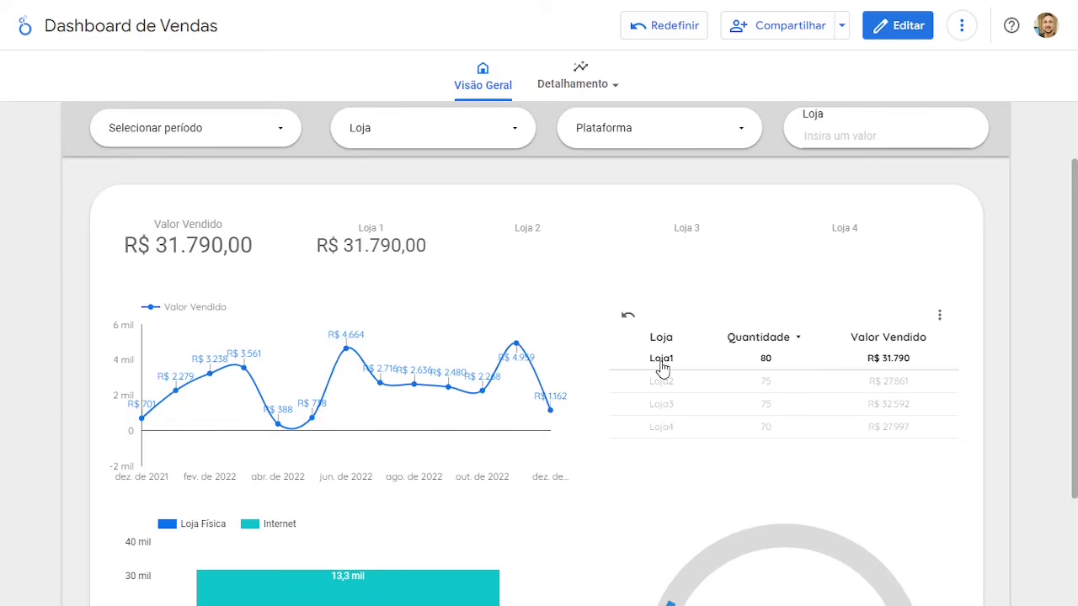
{"action": "left_click", "coordinate": [662, 368]}
{"action": "scroll", "coordinate": [639, 362], "scroll_direction": "up", "scroll_amount": 1}
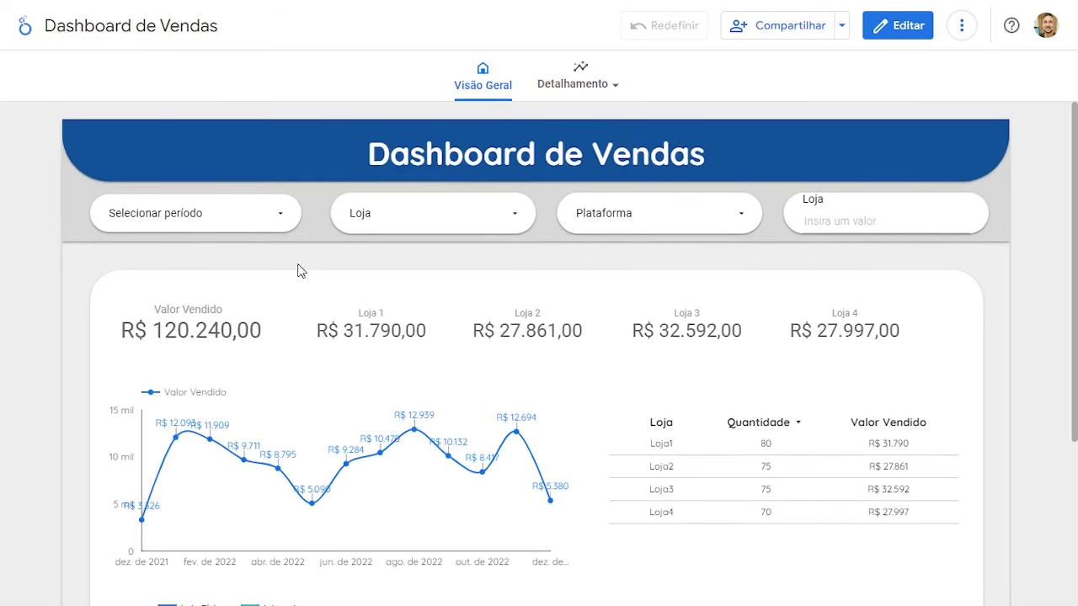
Step: Set the date range to 1 Aug – 30 Nov 2022, dropping total sales to R$ 44.182,00
{"action": "left_click", "coordinate": [281, 219]}
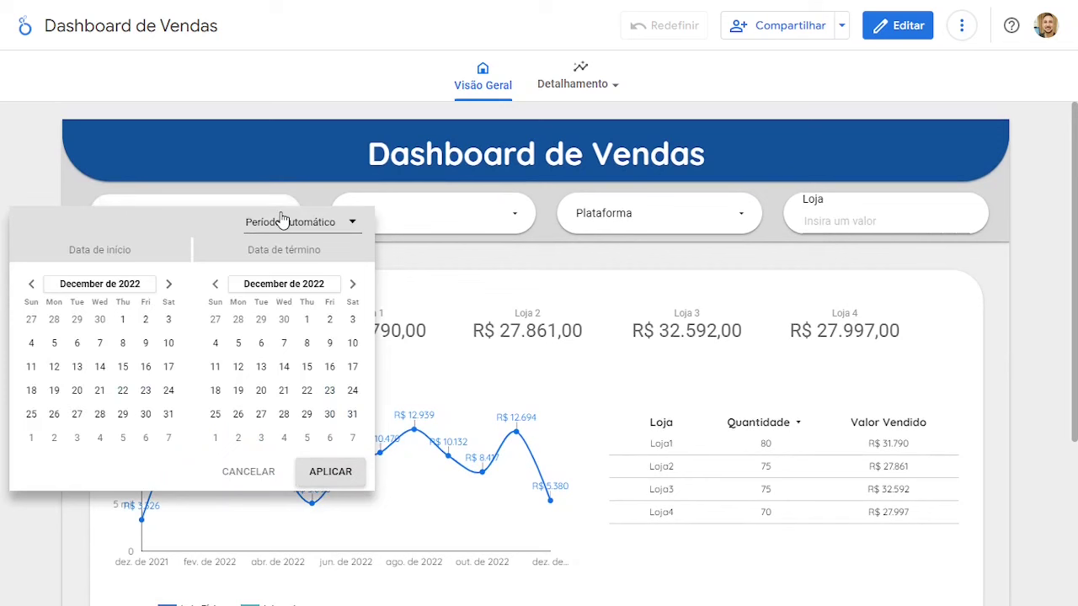
{"action": "left_click", "coordinate": [33, 286]}
{"action": "left_click", "coordinate": [33, 285]}
{"action": "left_click", "coordinate": [33, 285]}
{"action": "left_click", "coordinate": [33, 285]}
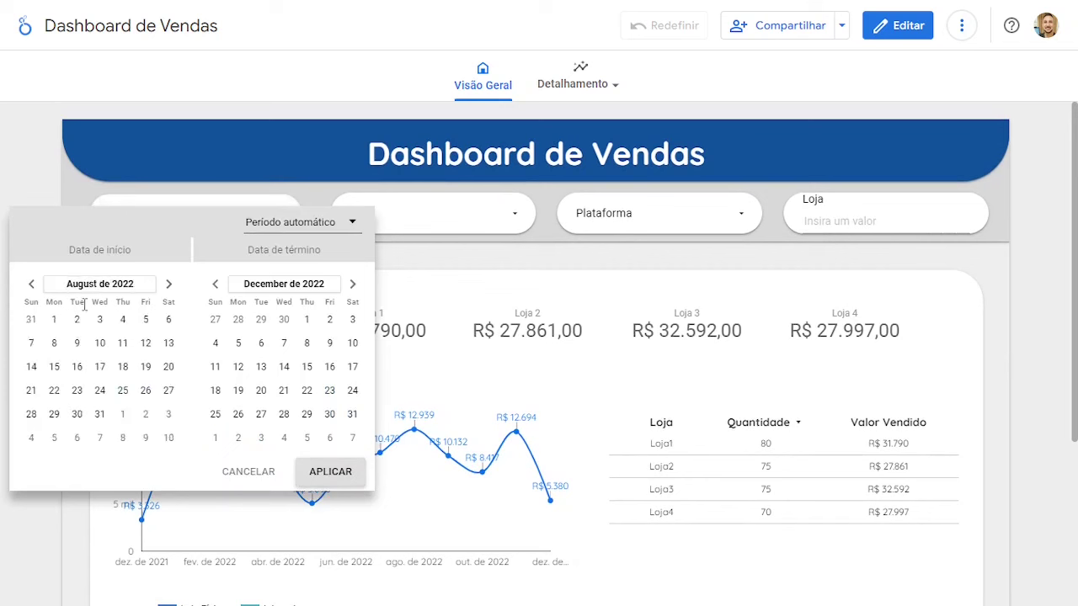
{"action": "left_click", "coordinate": [53, 320]}
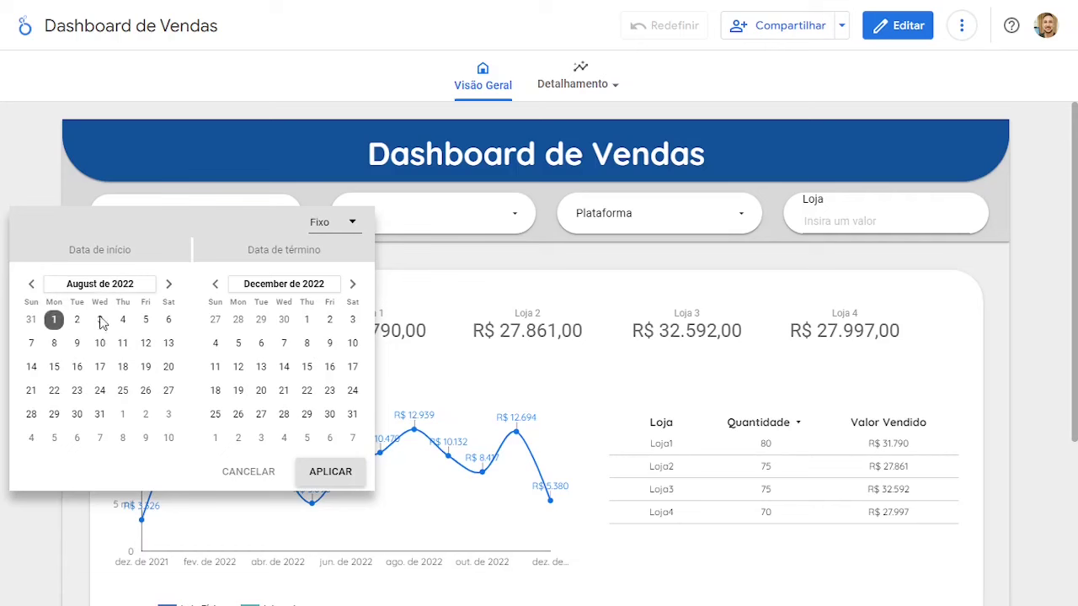
{"action": "left_click", "coordinate": [284, 320]}
{"action": "left_click", "coordinate": [325, 475]}
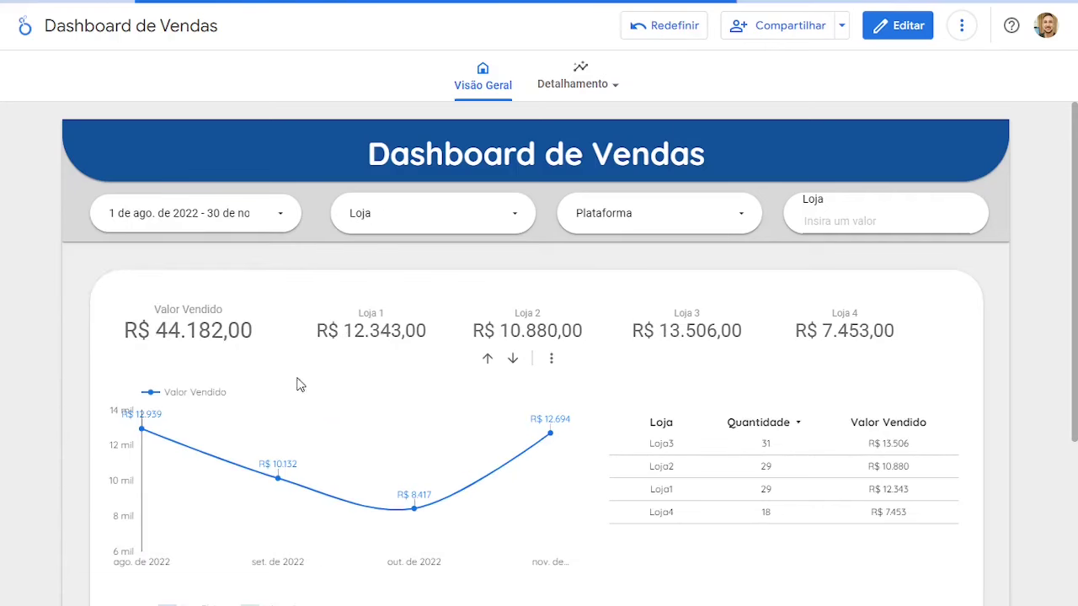
{"action": "scroll", "coordinate": [533, 310], "scroll_direction": "down", "scroll_amount": 2}
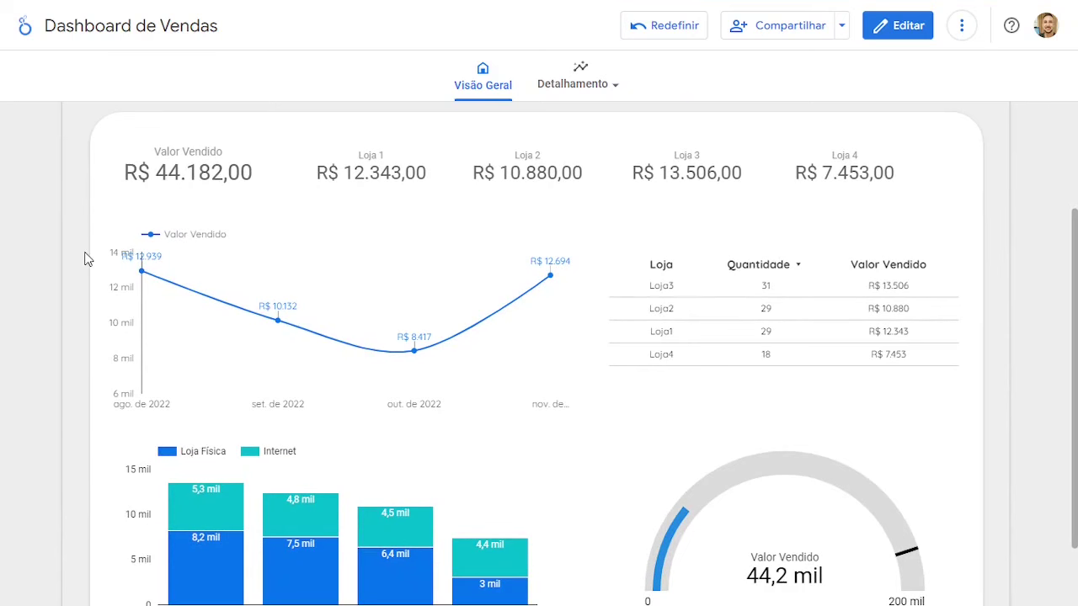
{"action": "scroll", "coordinate": [84, 258], "scroll_direction": "up", "scroll_amount": 2}
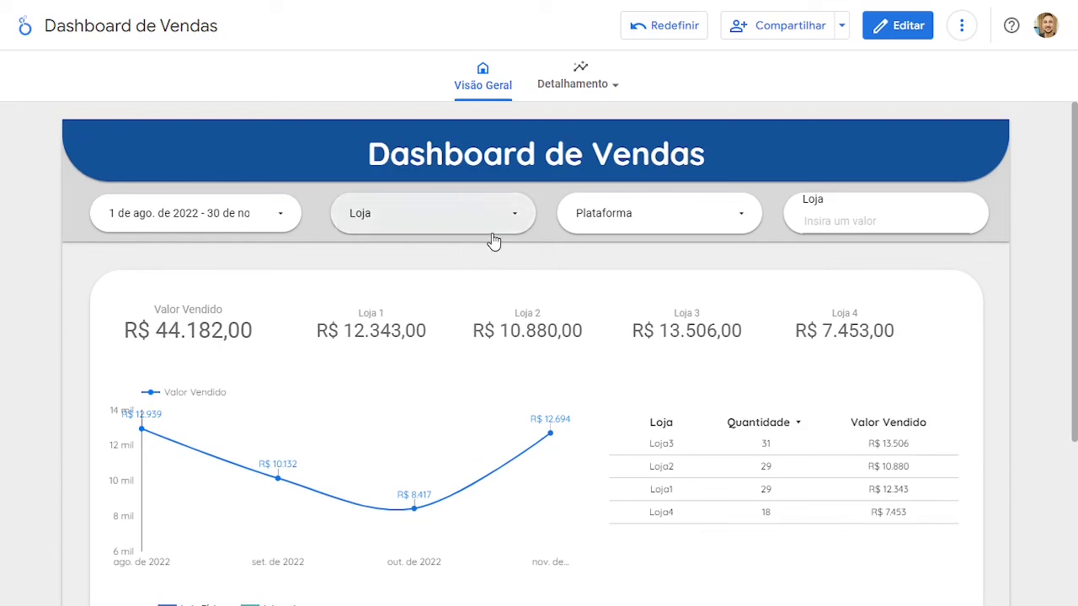
{"action": "left_click", "coordinate": [518, 218]}
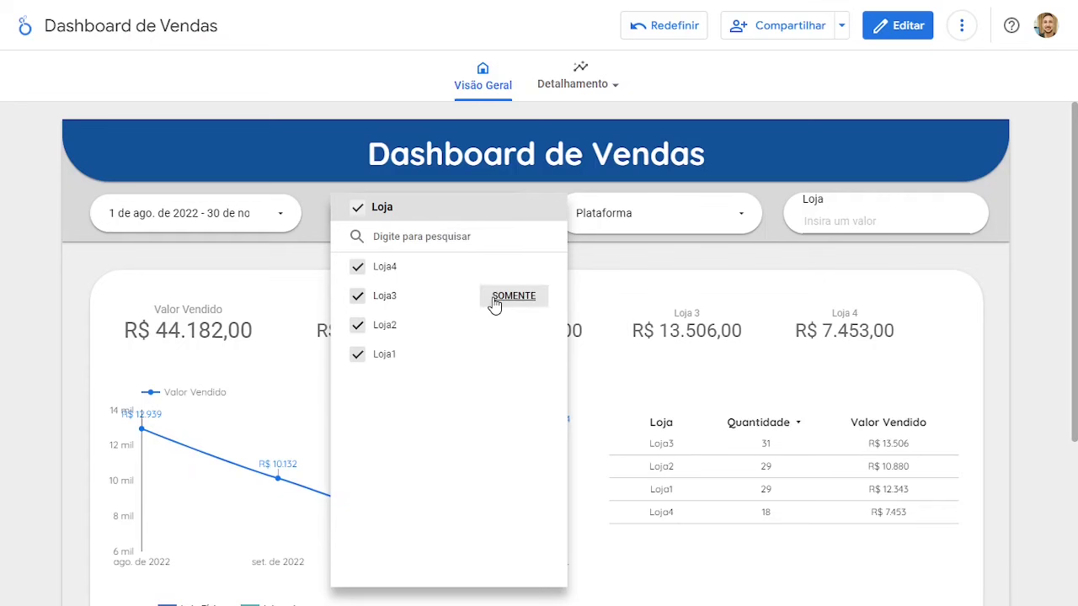
{"action": "left_click", "coordinate": [495, 303]}
{"action": "left_click", "coordinate": [592, 268]}
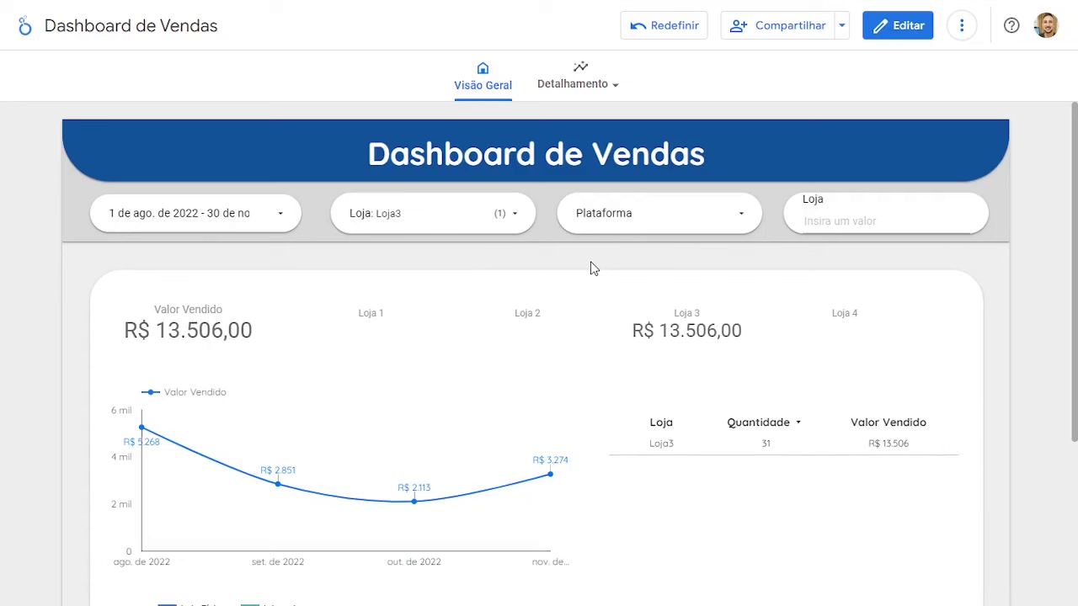
{"action": "left_click", "coordinate": [515, 217]}
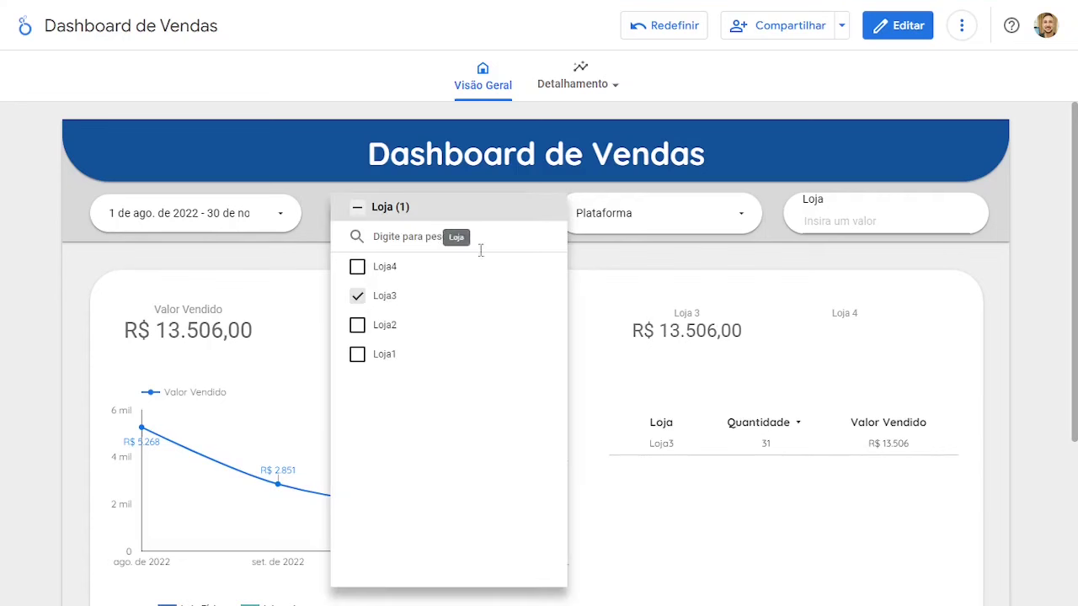
{"action": "left_click", "coordinate": [357, 326]}
{"action": "left_click", "coordinate": [357, 355]}
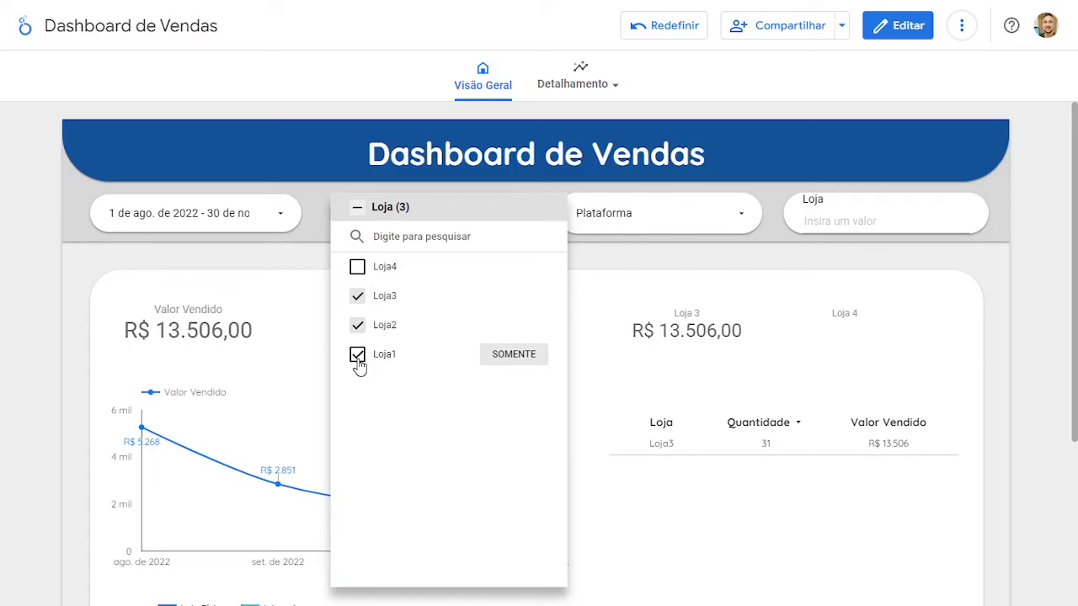
{"action": "left_click", "coordinate": [308, 273]}
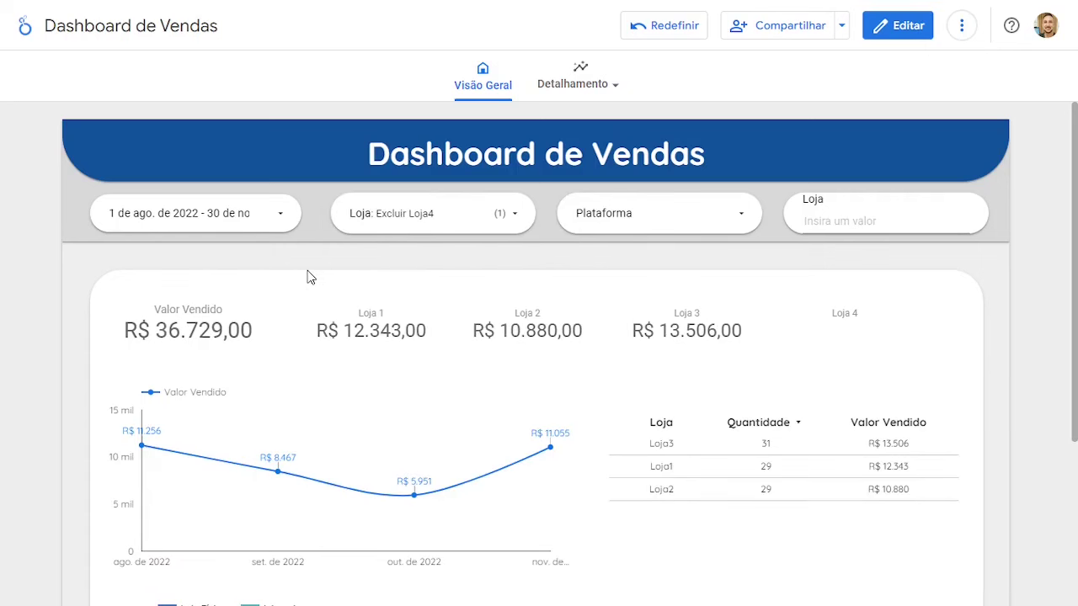
{"action": "scroll", "coordinate": [309, 278], "scroll_direction": "down", "scroll_amount": 3}
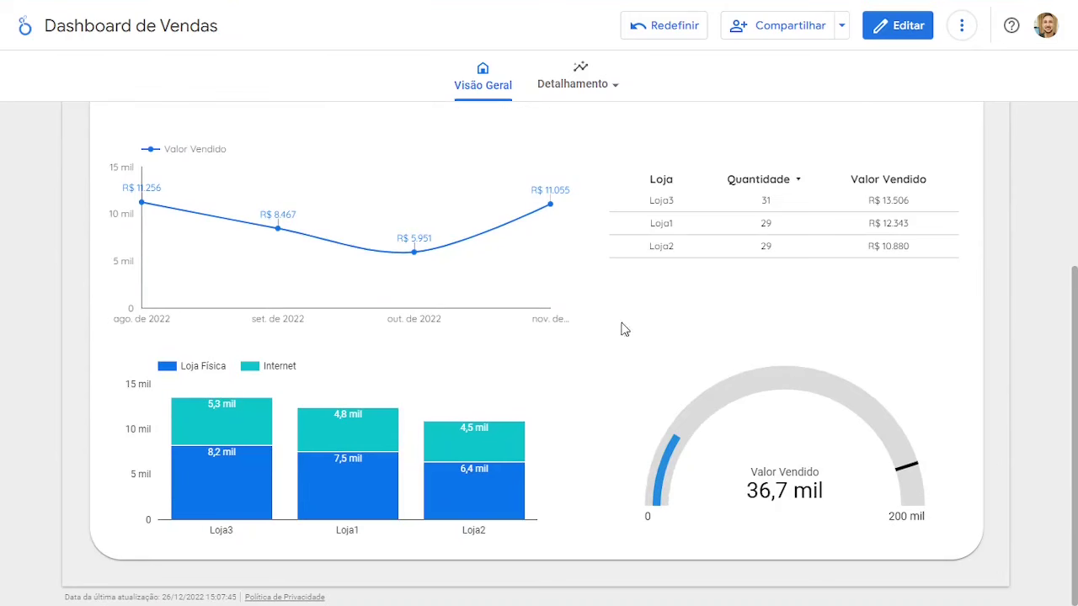
{"action": "scroll", "coordinate": [491, 438], "scroll_direction": "up", "scroll_amount": 3}
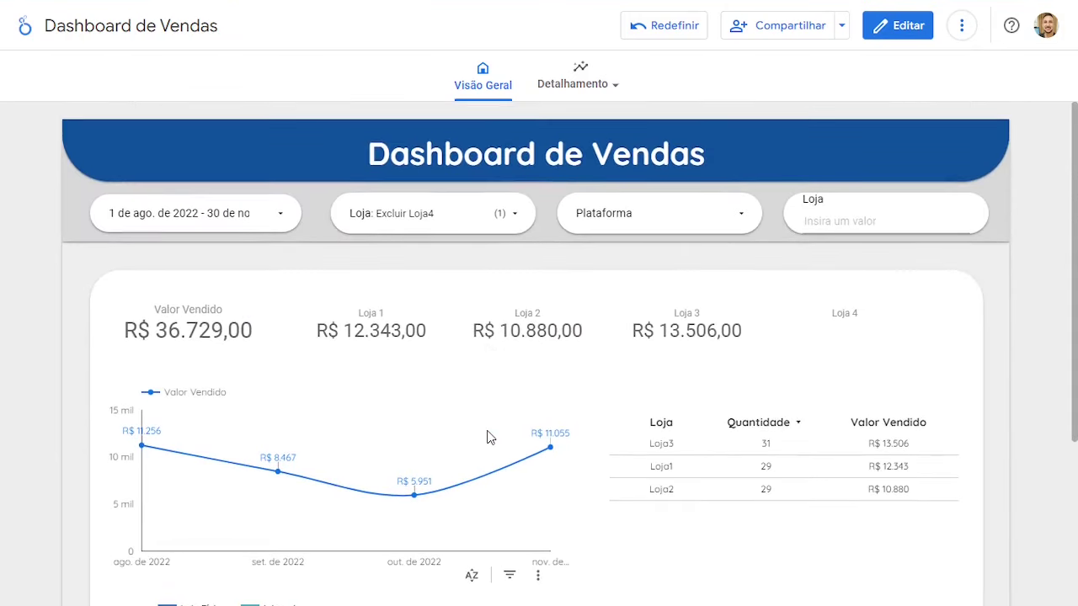
{"action": "left_click", "coordinate": [742, 217]}
{"action": "left_click", "coordinate": [817, 227]}
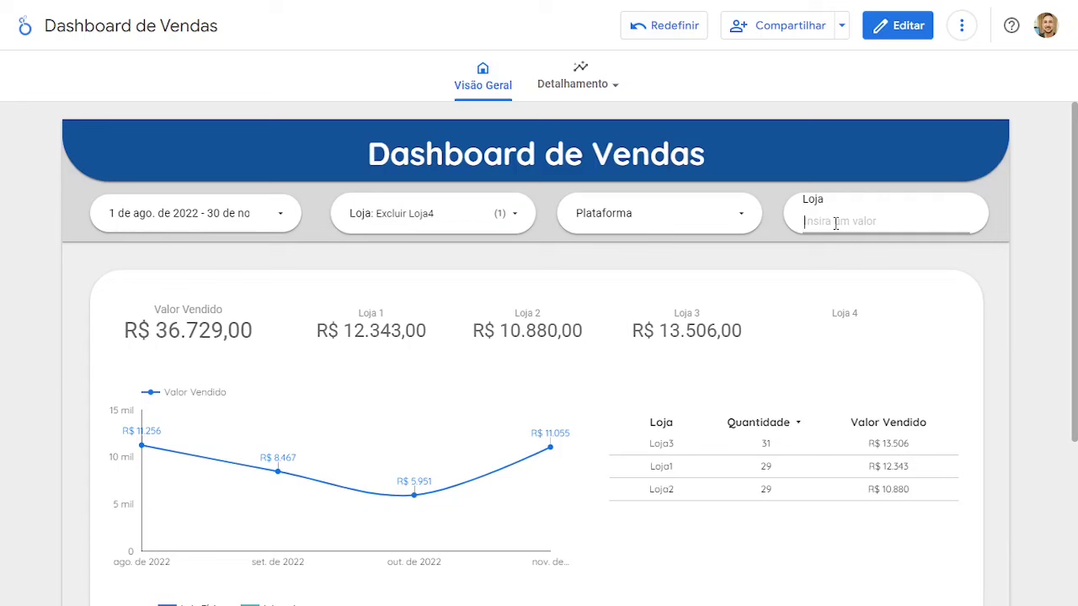
{"action": "left_click", "coordinate": [513, 216]}
{"action": "left_click", "coordinate": [357, 208]}
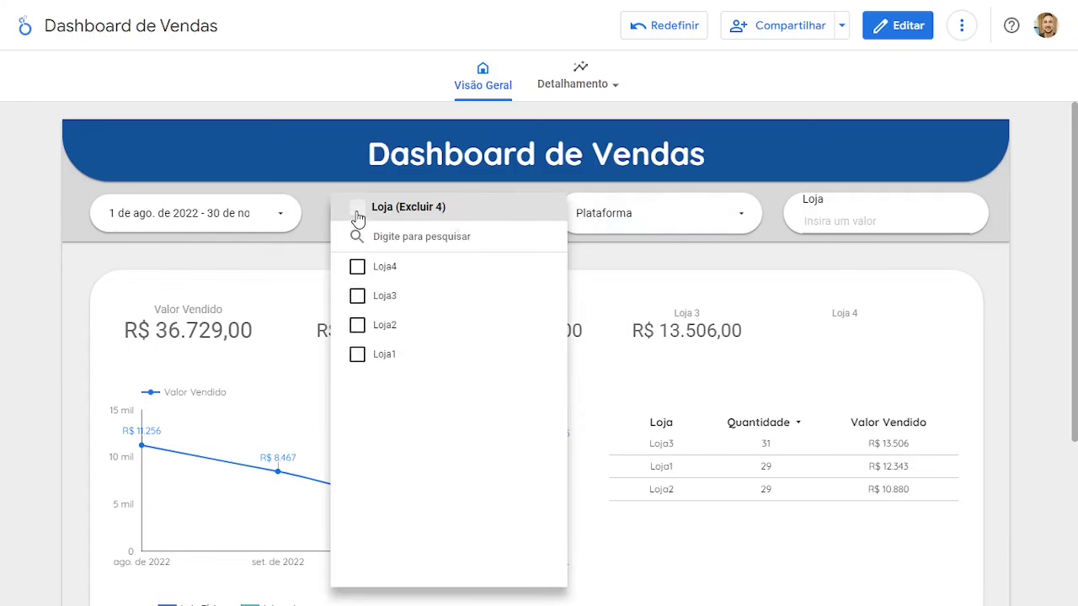
{"action": "left_click", "coordinate": [357, 208]}
{"action": "left_click", "coordinate": [310, 253]}
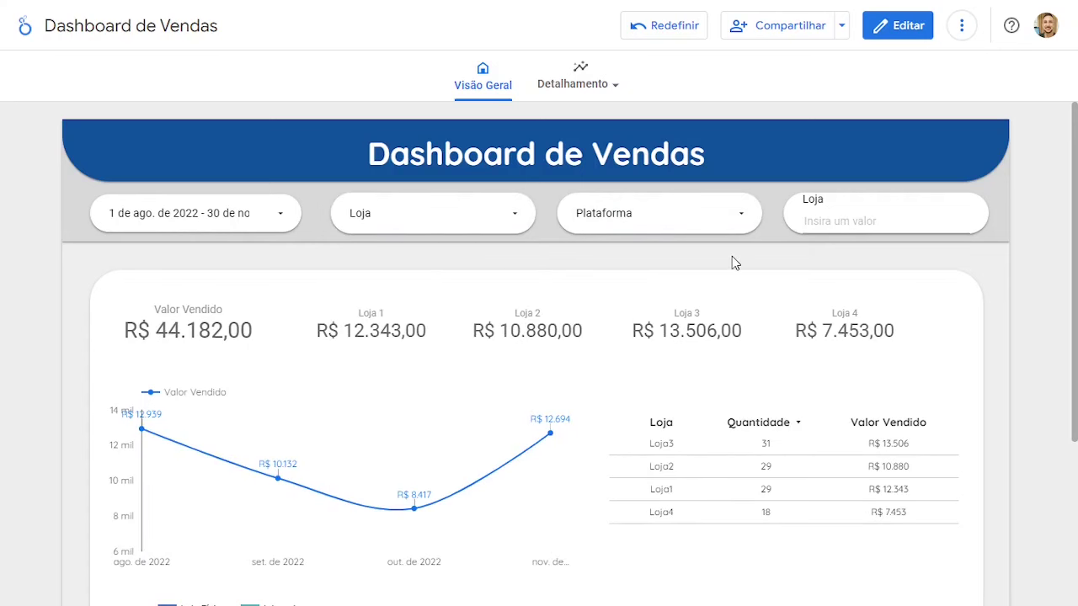
Step: Filter the dashboard by store Loja2, showing R$ 10.880,00 sold
{"action": "left_click", "coordinate": [839, 218]}
{"action": "type", "text": "Loja3"}
{"action": "key", "text": "BackSpace"}
{"action": "key", "text": "BackSpace"}
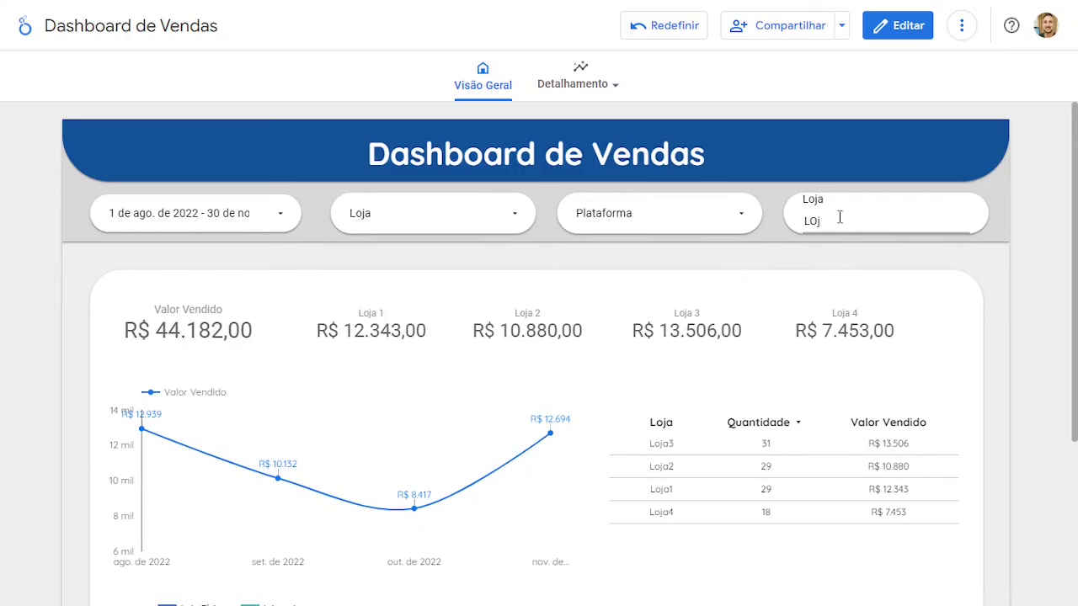
{"action": "key", "text": "BackSpace"}
{"action": "key", "text": "BackSpace"}
{"action": "type", "text": "oja2"}
{"action": "key", "text": "Return"}
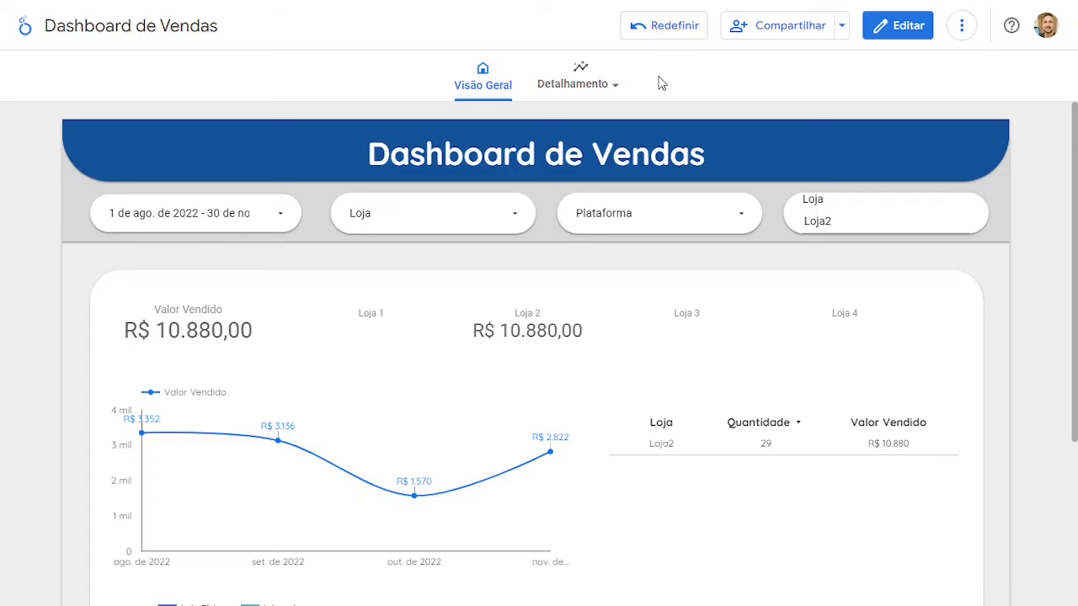
Step: Look over the list of per-store detail pages, then leave full-screen view
{"action": "left_click", "coordinate": [586, 84]}
{"action": "scroll", "coordinate": [847, 163], "scroll_direction": "down", "scroll_amount": 3}
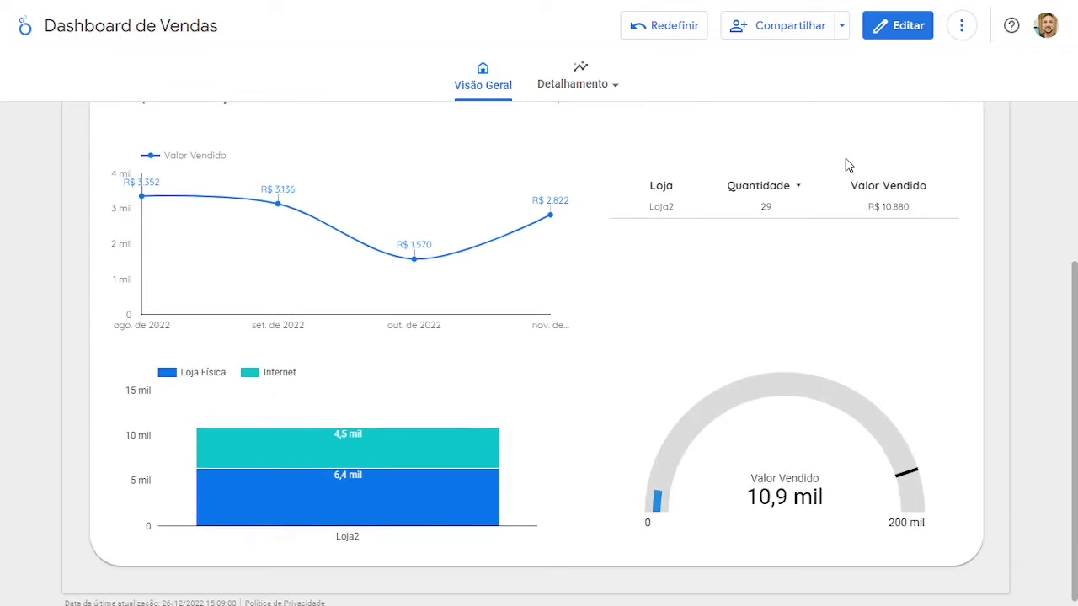
{"action": "scroll", "coordinate": [871, 331], "scroll_direction": "up", "scroll_amount": 3}
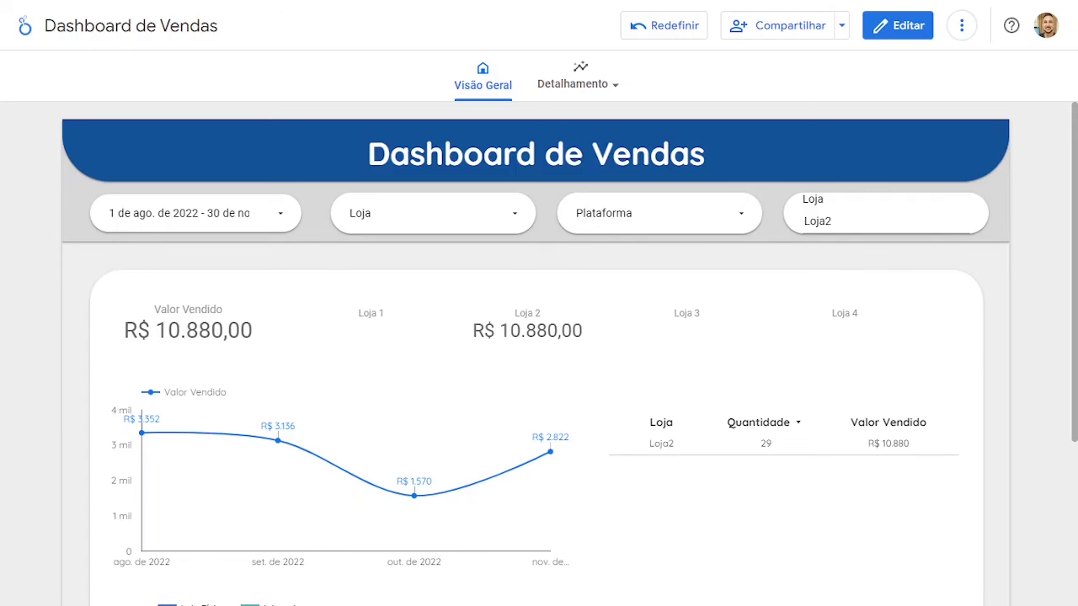
{"action": "key", "text": "F11"}
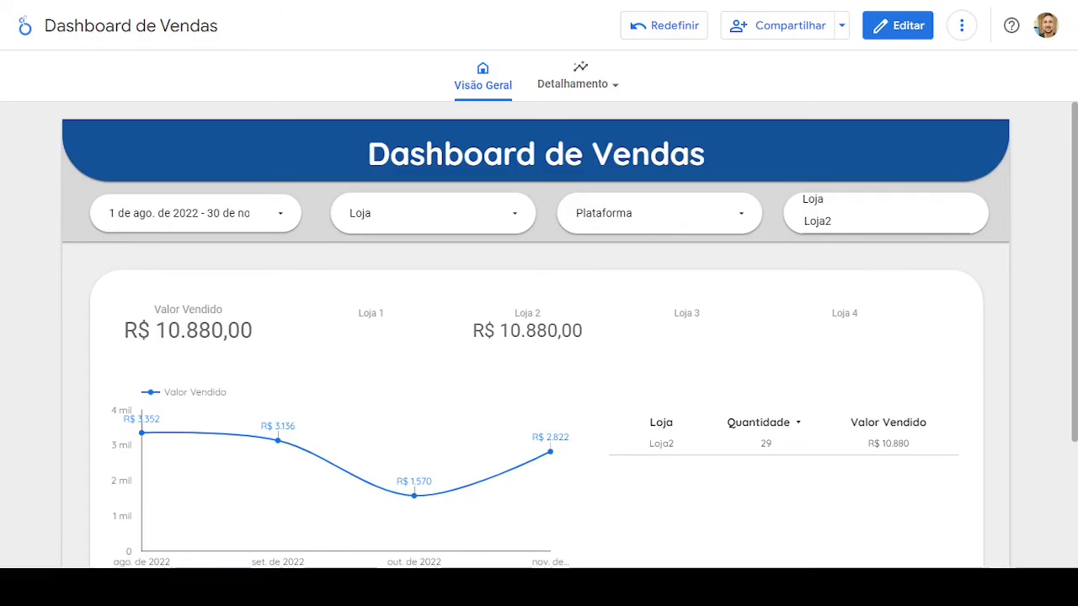
Step: Switch to the 'Vendas - Planilhas Google' spreadsheet tab in Chrome
{"action": "left_click", "coordinate": [622, 14]}
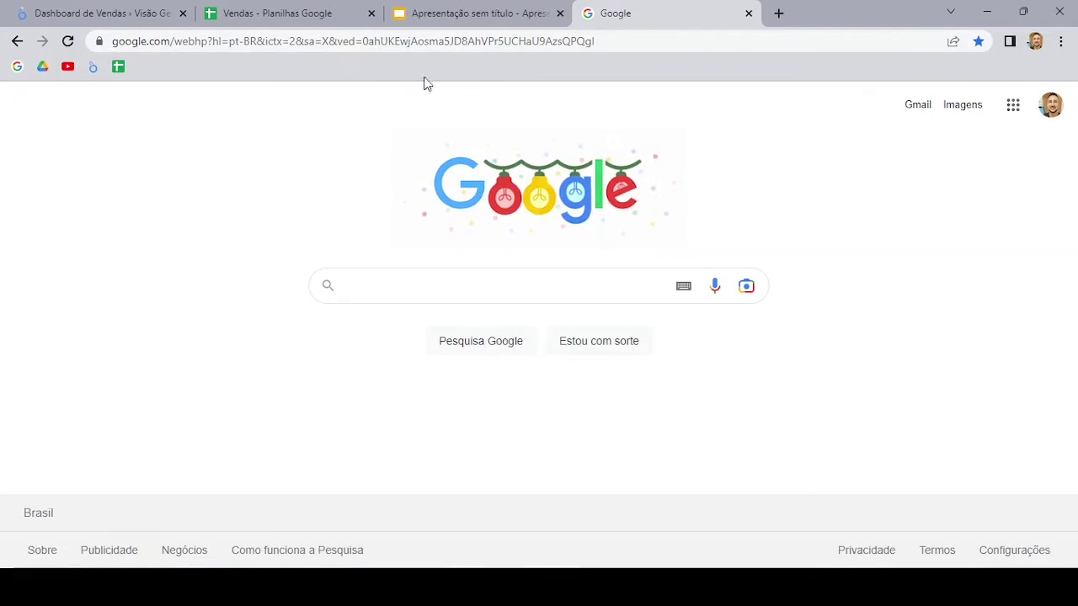
{"action": "left_click", "coordinate": [1048, 110]}
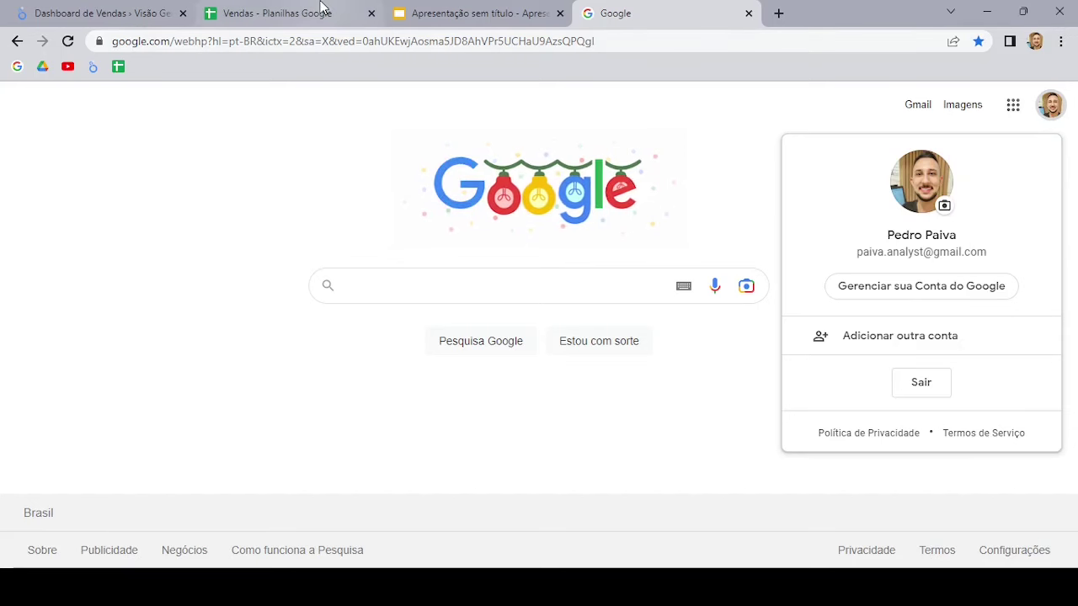
{"action": "left_click", "coordinate": [318, 10]}
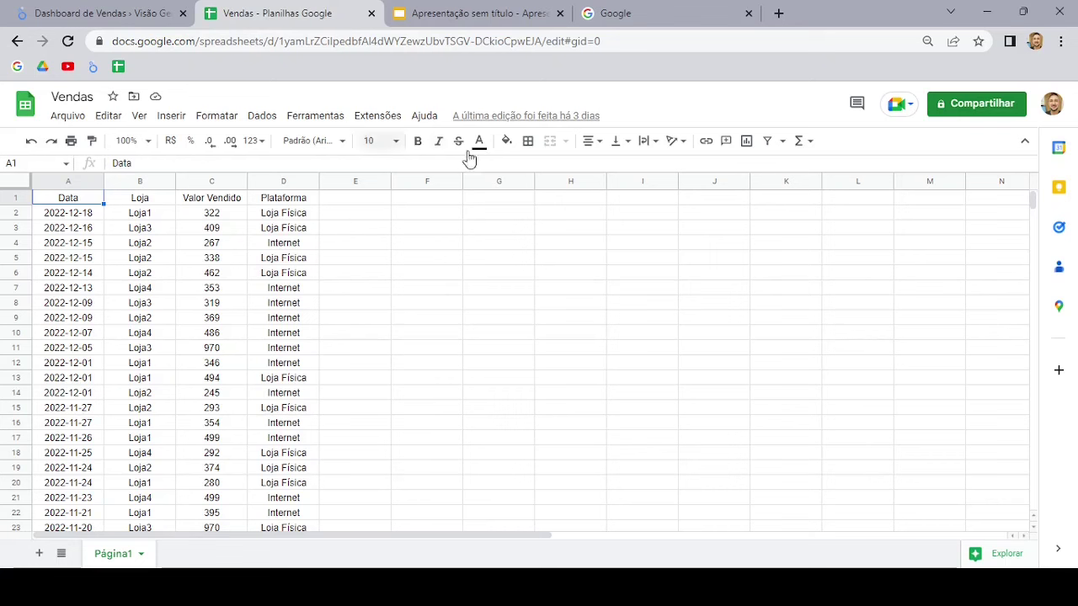
{"action": "left_click", "coordinate": [69, 116]}
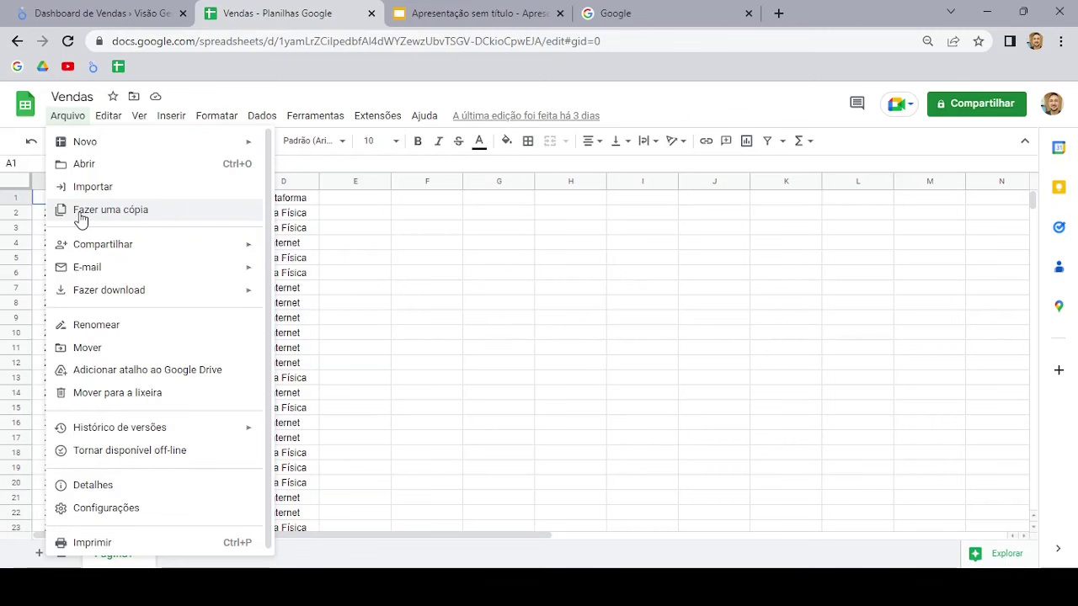
{"action": "key", "text": "Escape"}
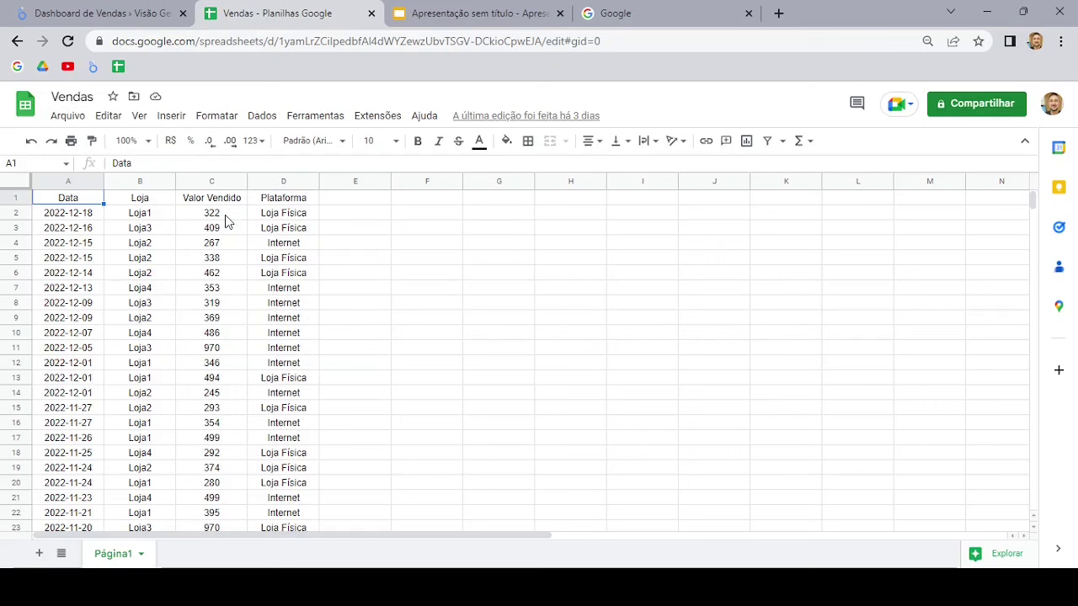
{"action": "left_click", "coordinate": [70, 181]}
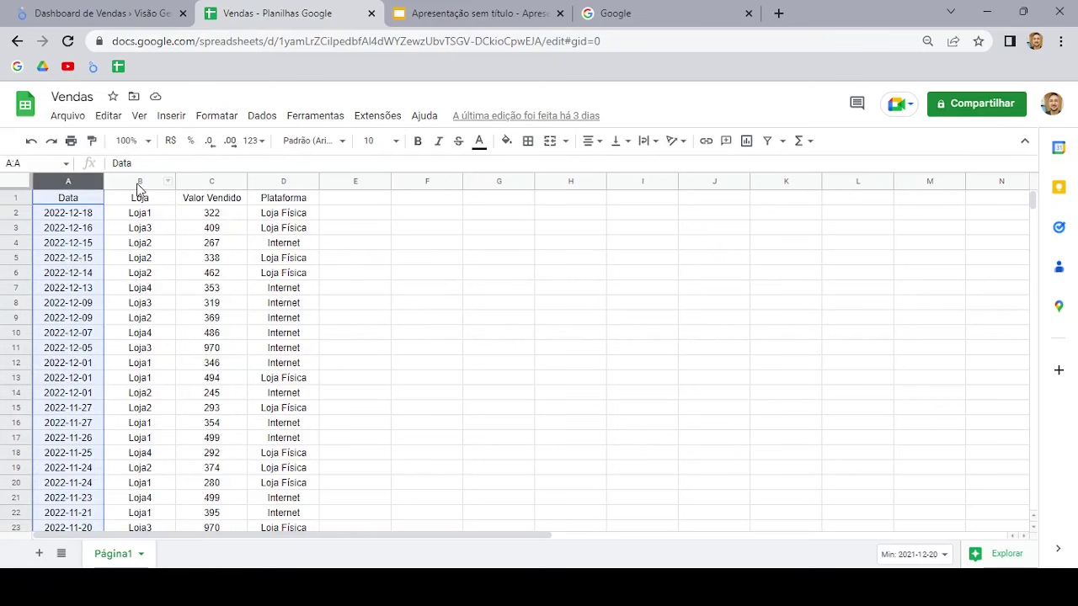
{"action": "left_click", "coordinate": [139, 181]}
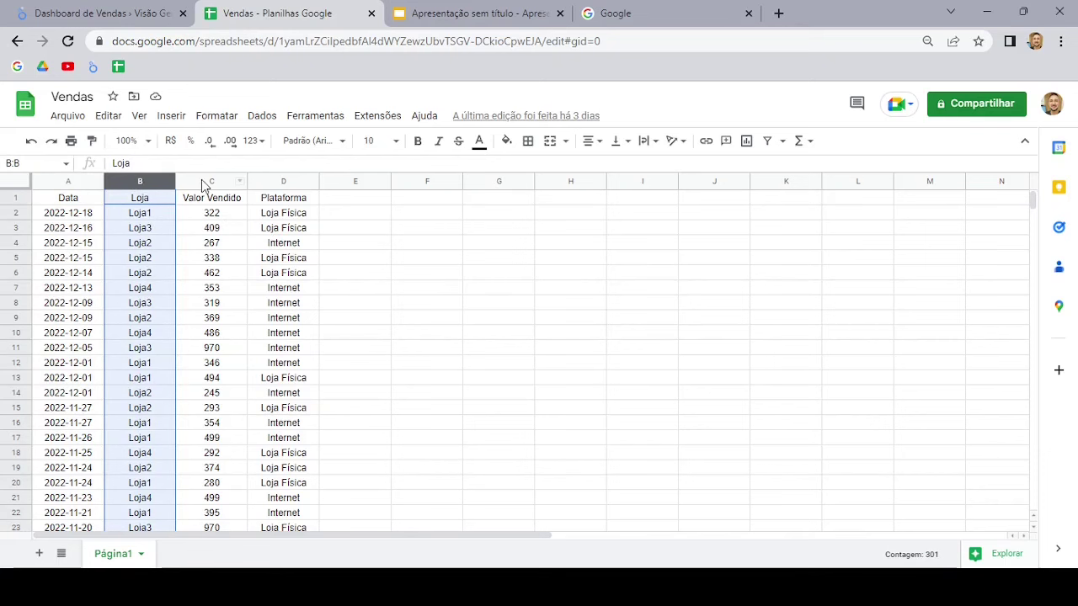
{"action": "left_click", "coordinate": [204, 182]}
{"action": "left_click", "coordinate": [139, 215]}
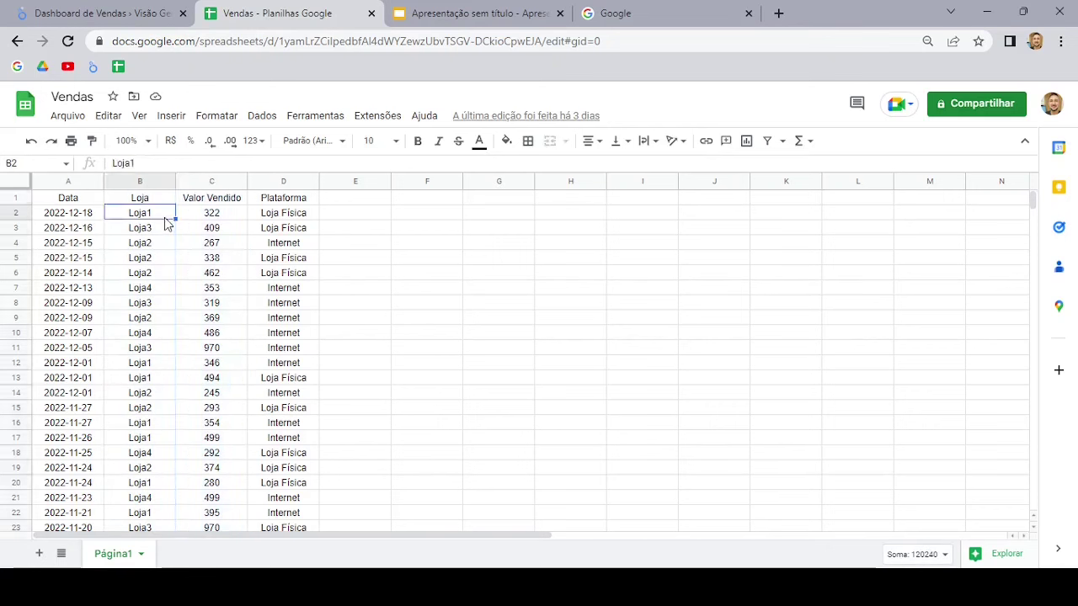
{"action": "left_click", "coordinate": [89, 216]}
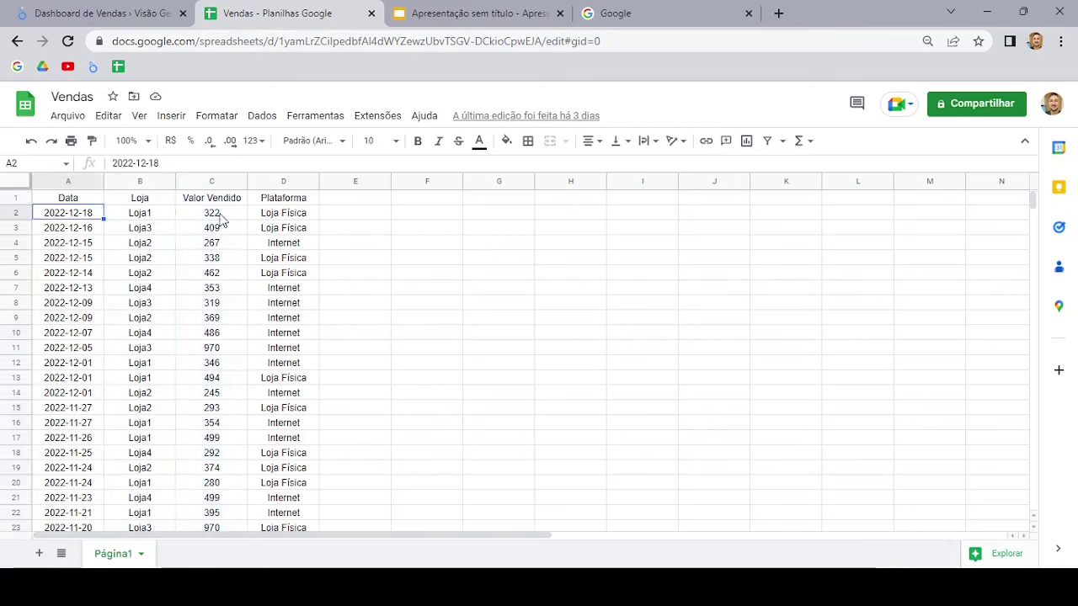
{"action": "left_click", "coordinate": [280, 181]}
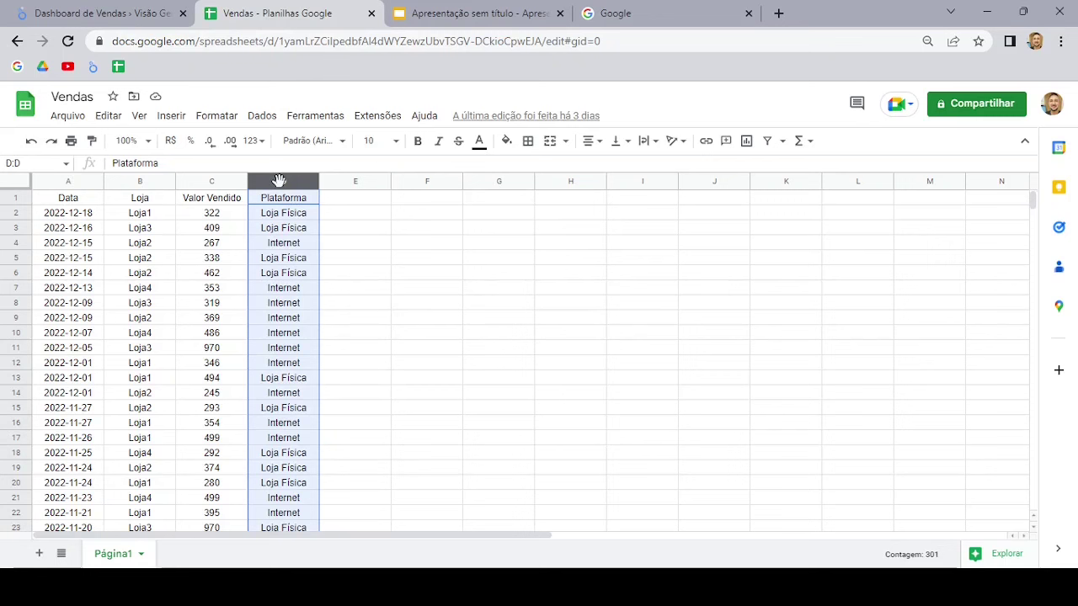
{"action": "left_click", "coordinate": [661, 14]}
Step: From the Looker Studio home page, create a new blank report
{"action": "left_click", "coordinate": [90, 69]}
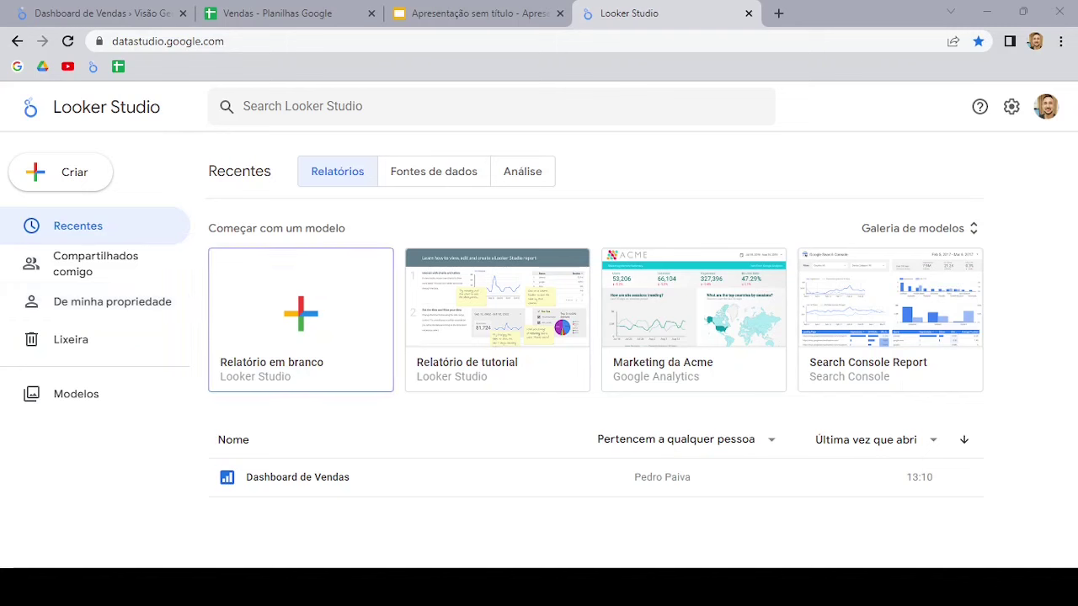
{"action": "left_click", "coordinate": [315, 323]}
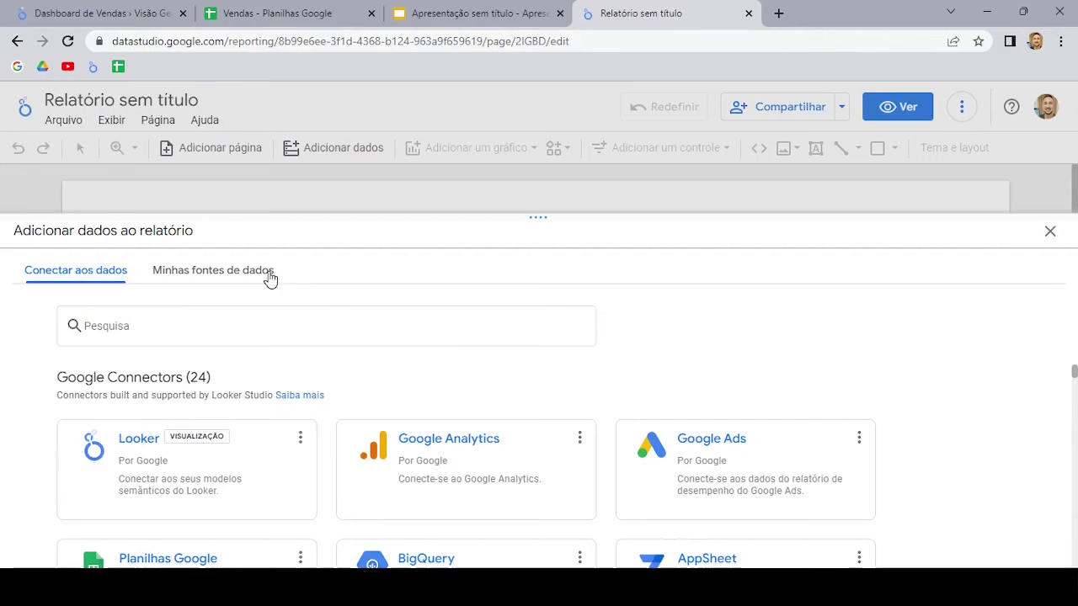
Step: Choose the Planilhas Google connector from the add-data panel's connector list
{"action": "scroll", "coordinate": [220, 383], "scroll_direction": "down", "scroll_amount": 1}
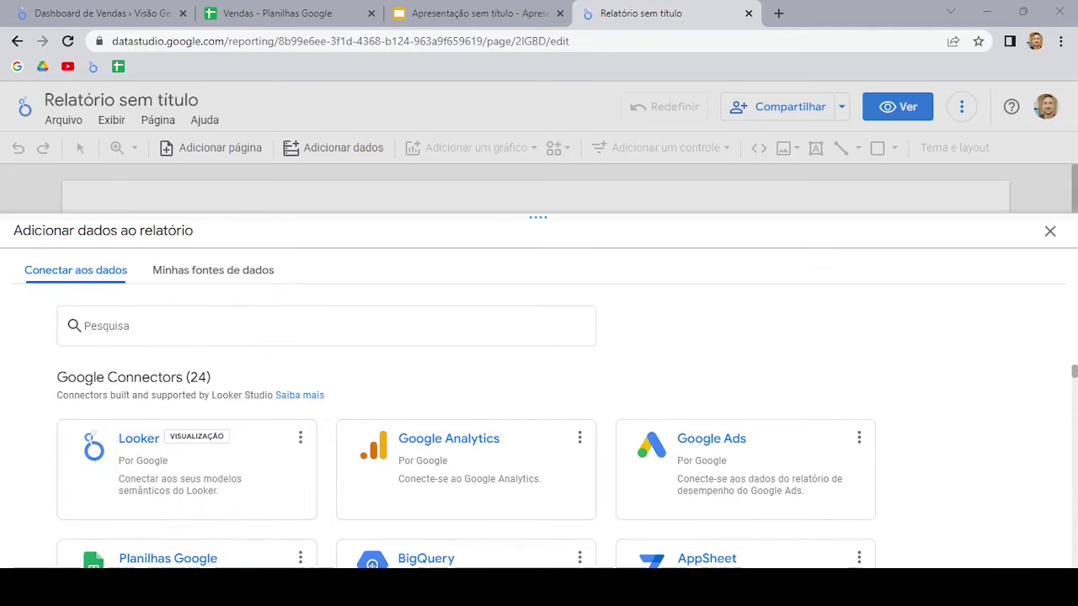
{"action": "scroll", "coordinate": [466, 463], "scroll_direction": "down", "scroll_amount": 2}
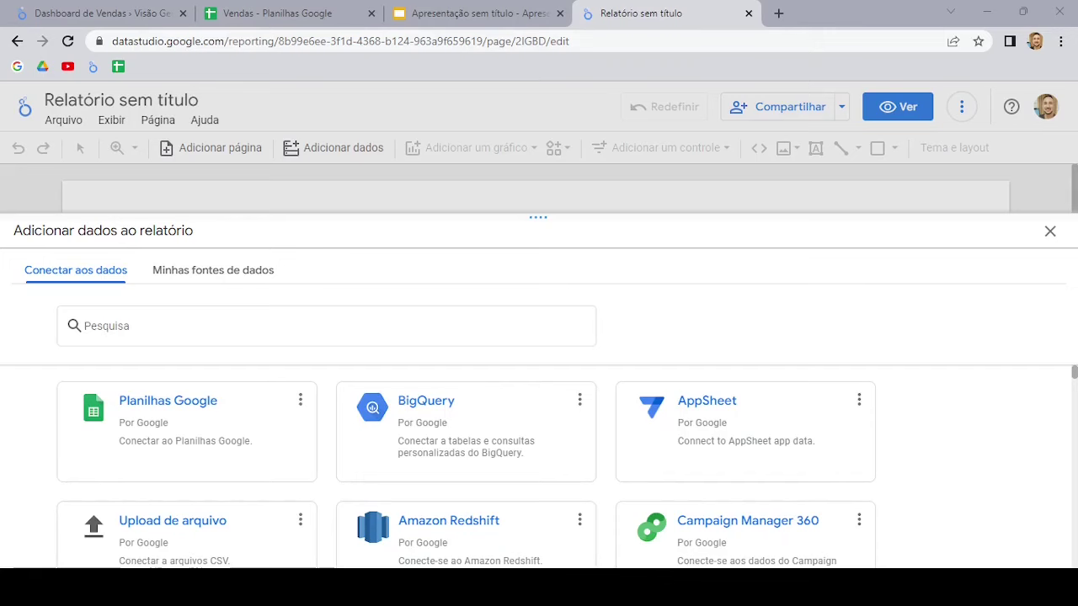
{"action": "scroll", "coordinate": [465, 463], "scroll_direction": "down", "scroll_amount": 2}
{"action": "scroll", "coordinate": [466, 463], "scroll_direction": "down", "scroll_amount": 1}
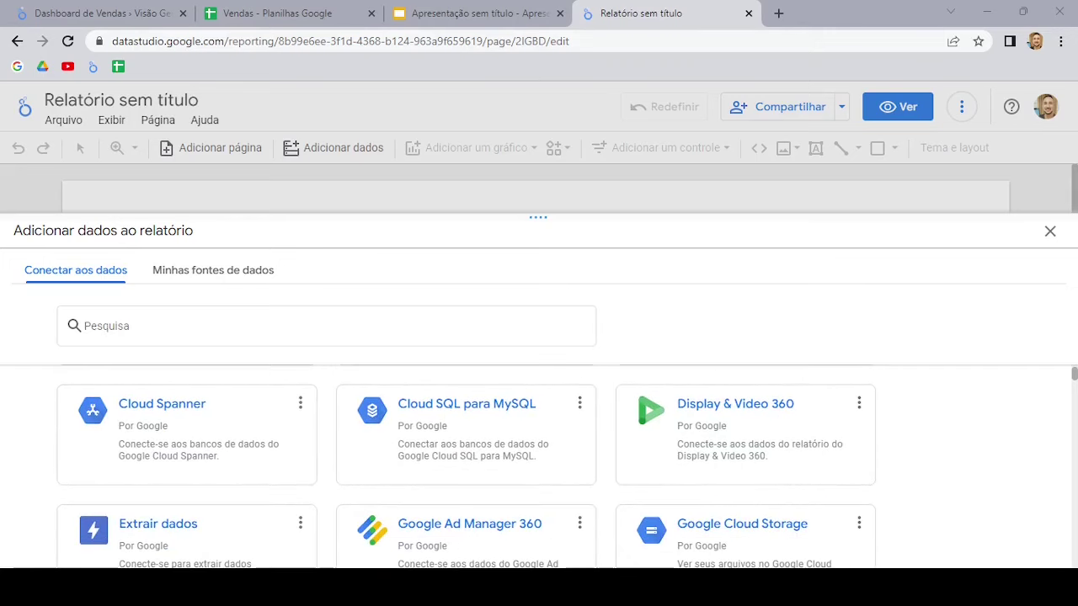
{"action": "scroll", "coordinate": [466, 463], "scroll_direction": "up", "scroll_amount": 3}
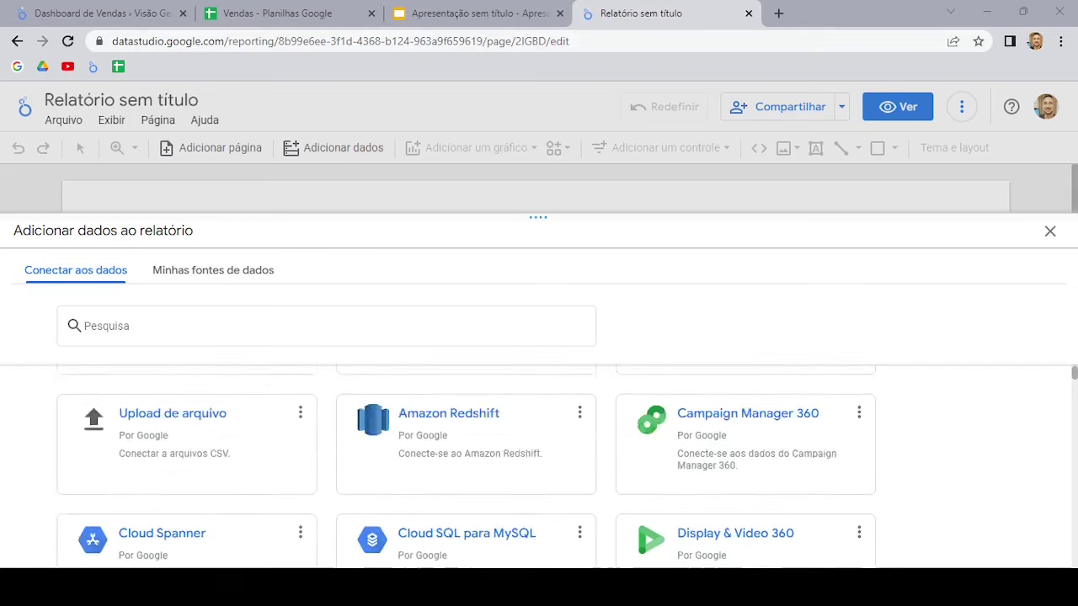
{"action": "scroll", "coordinate": [466, 463], "scroll_direction": "up", "scroll_amount": 3}
{"action": "scroll", "coordinate": [185, 505], "scroll_direction": "down", "scroll_amount": 1}
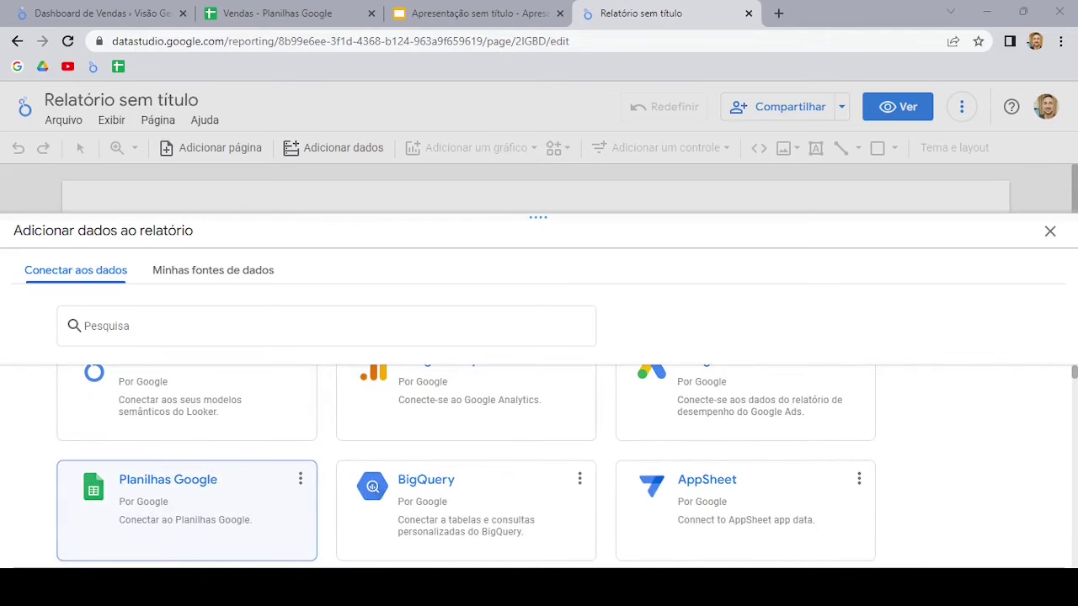
{"action": "left_click", "coordinate": [165, 503]}
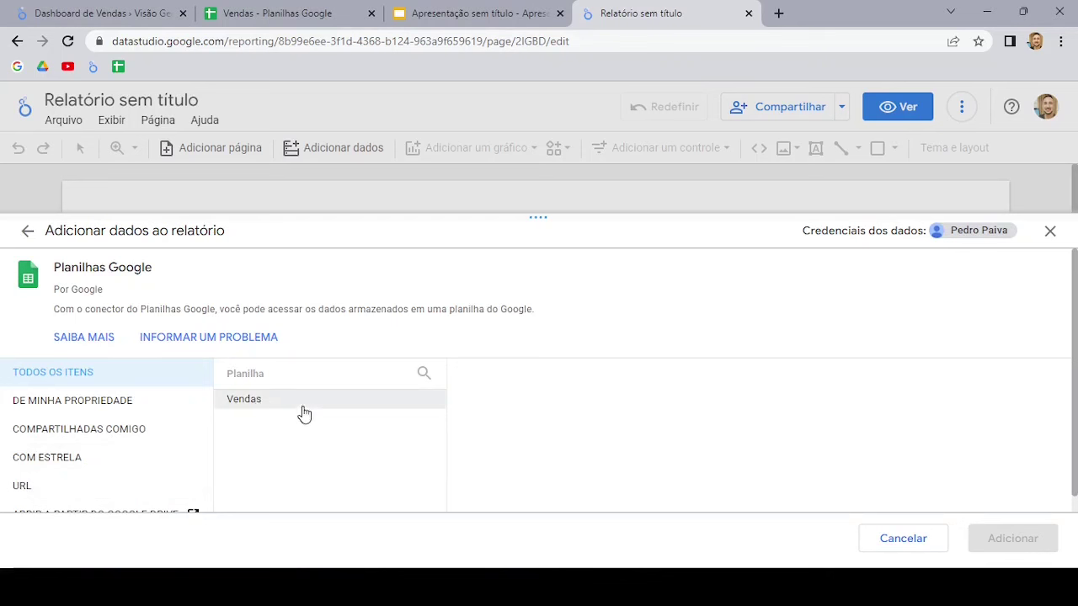
Step: Select the Vendas spreadsheet and open its Página1 sheet in a new tab
{"action": "left_click", "coordinate": [254, 404]}
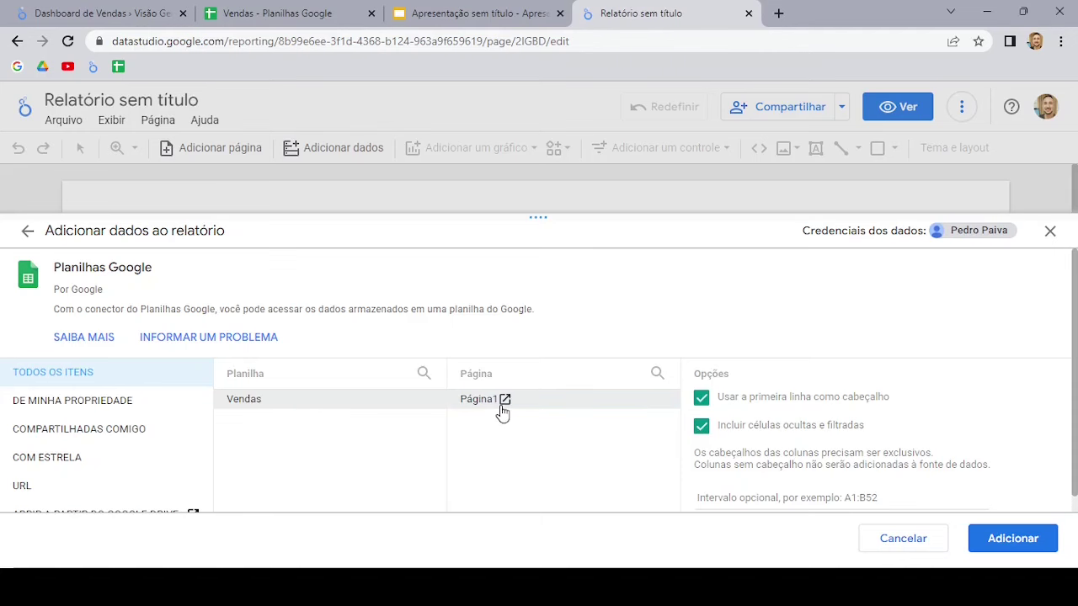
{"action": "left_click", "coordinate": [503, 401]}
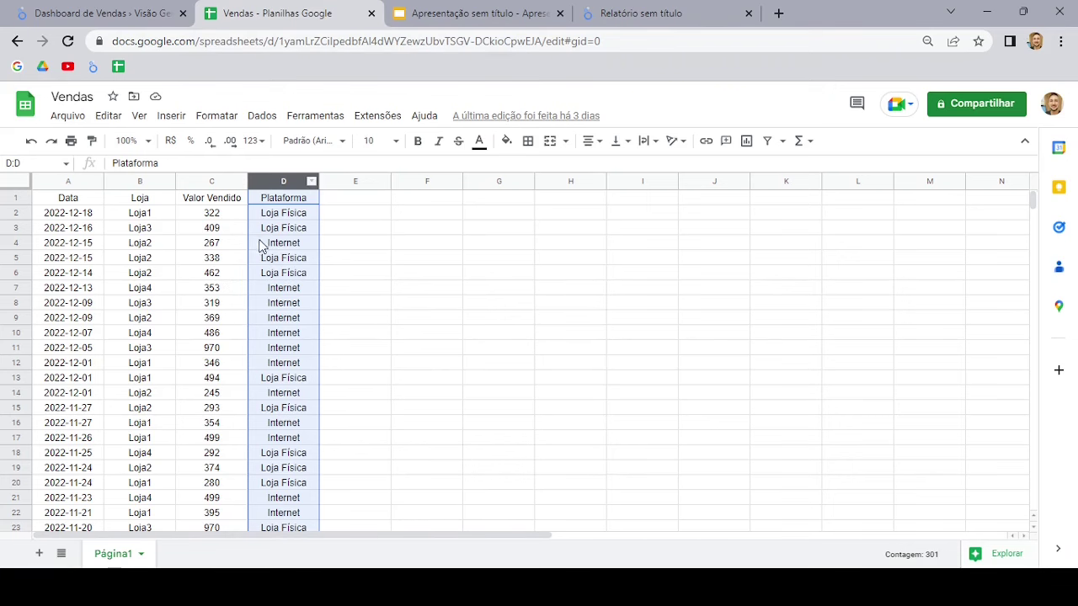
Step: Confirm Página1's row 1 holds the headers, then return to the untitled report's add-data panel
{"action": "left_click", "coordinate": [101, 14]}
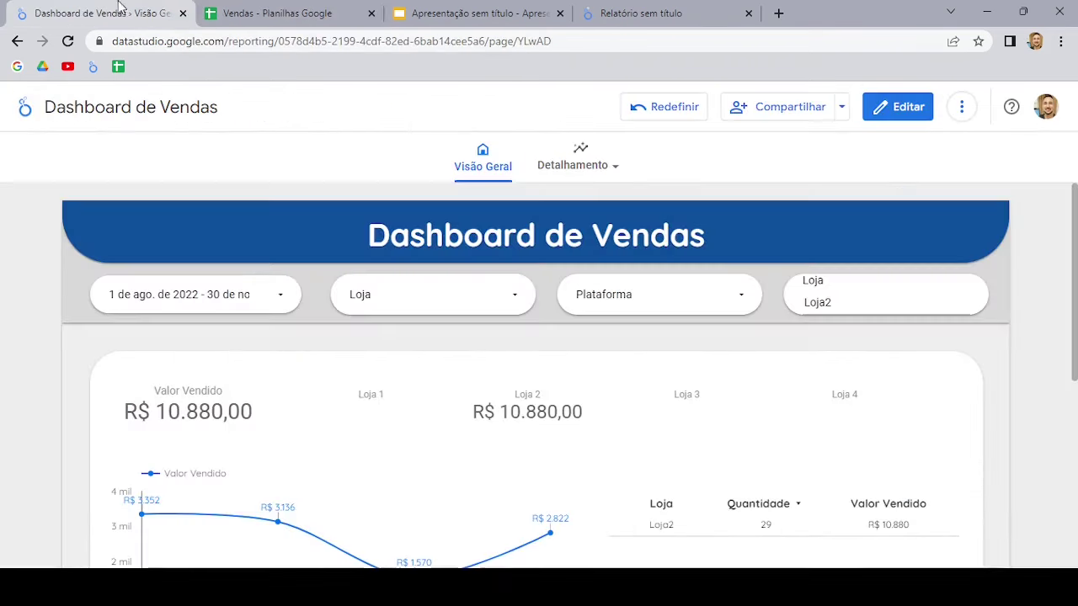
{"action": "left_click", "coordinate": [614, 8]}
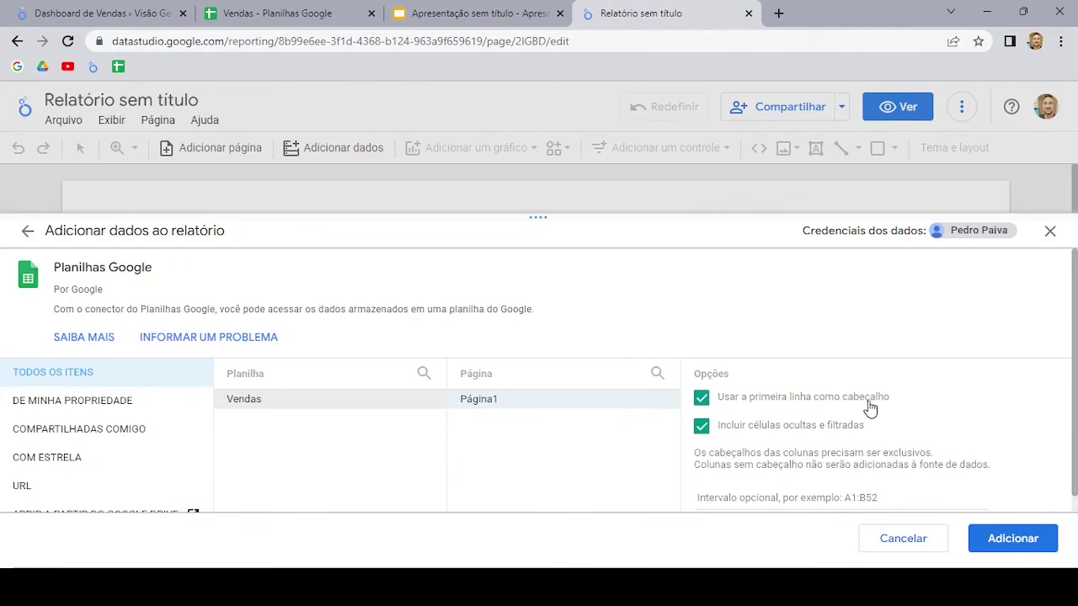
{"action": "left_click", "coordinate": [277, 13]}
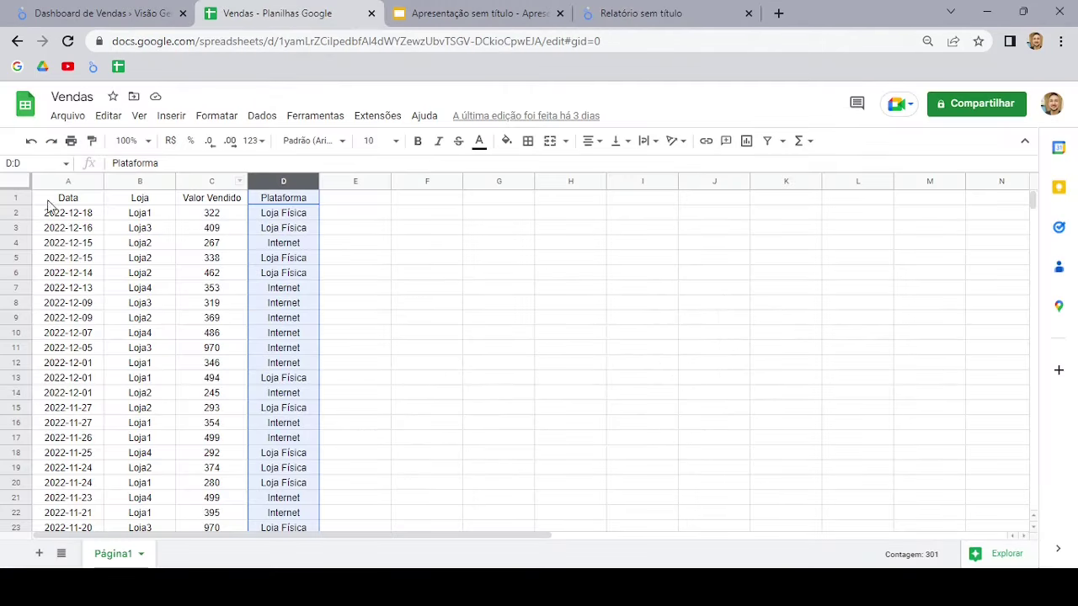
{"action": "left_click", "coordinate": [15, 198]}
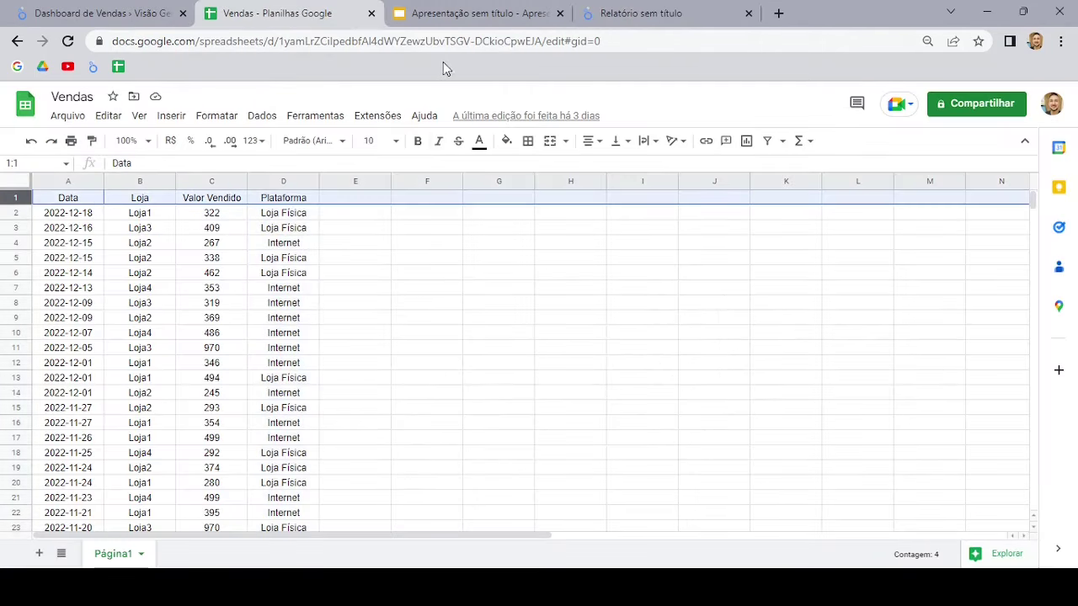
{"action": "left_click", "coordinate": [645, 15]}
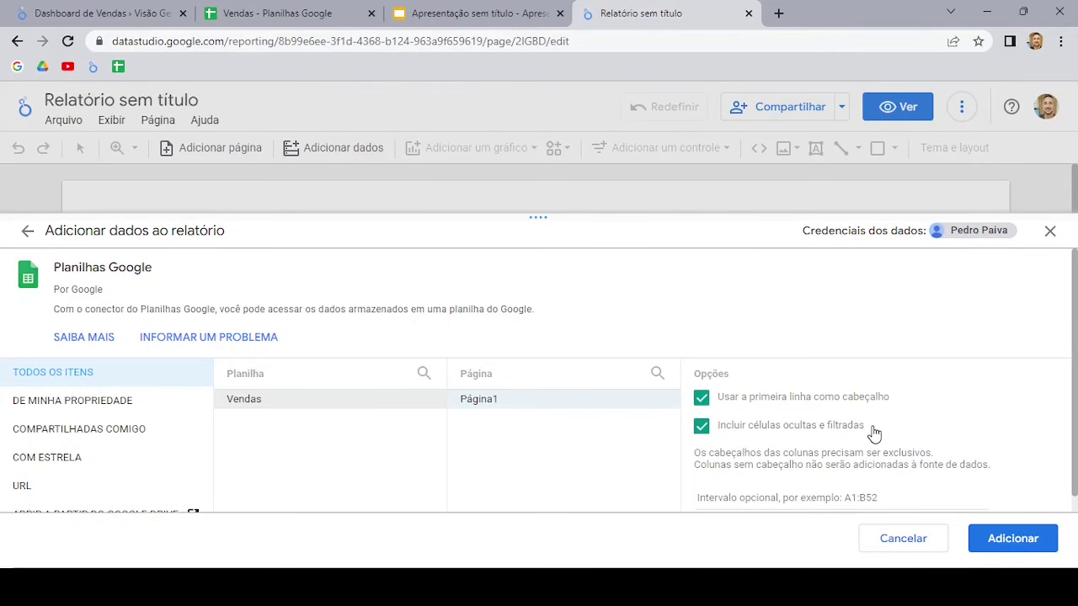
Step: Add Vendas – Página1 to the report, generating a Record Count by Loja table
{"action": "left_click", "coordinate": [1025, 539]}
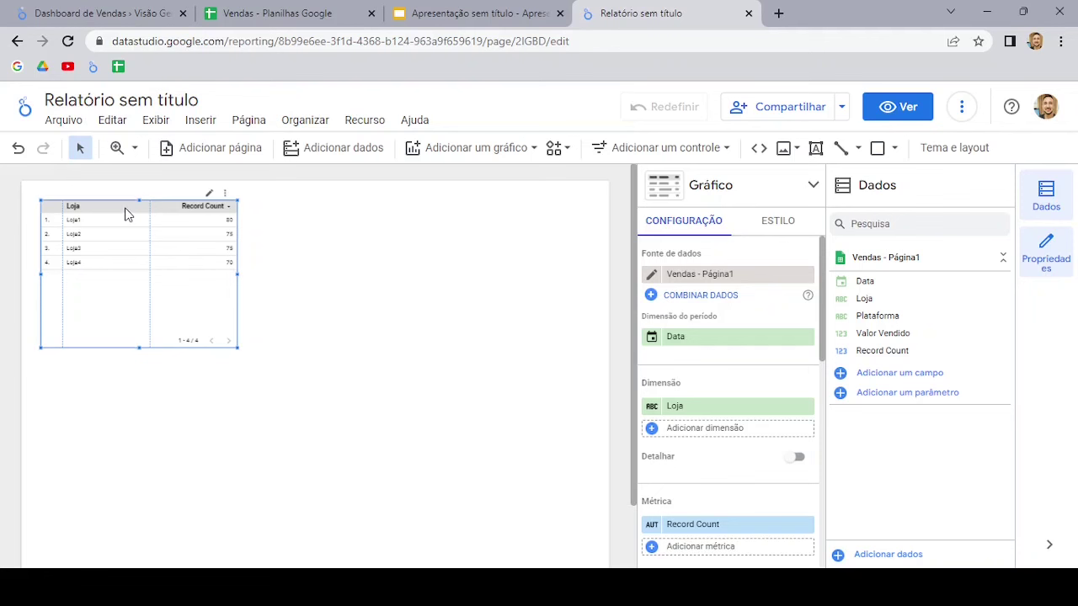
Step: Delete the default table and rename the report to 'Dashboard de Vendas Aula'
{"action": "key", "text": "Delete"}
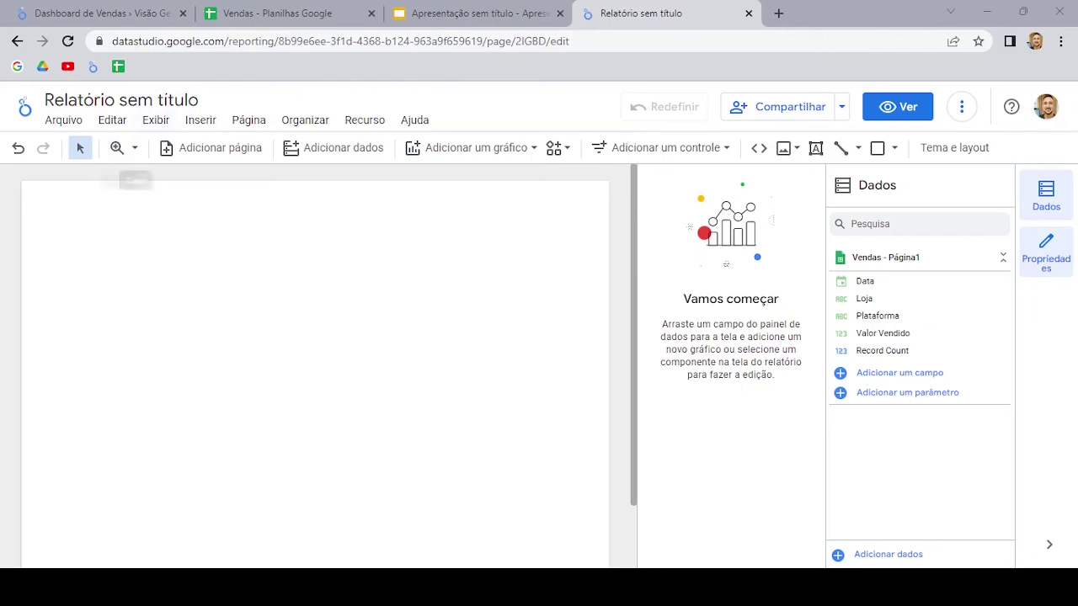
{"action": "left_click", "coordinate": [132, 101]}
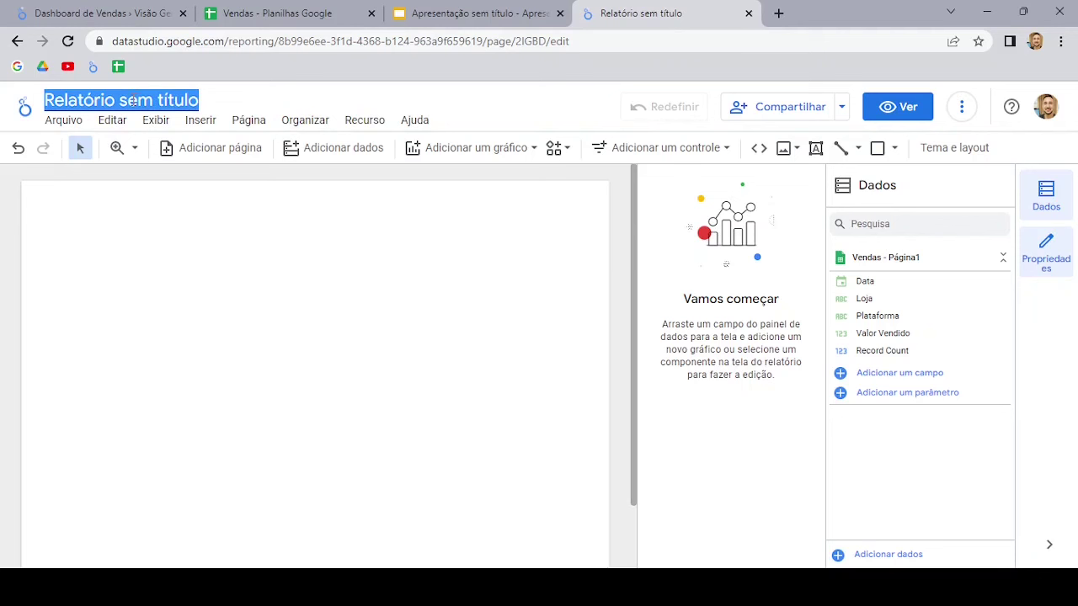
{"action": "type", "text": "Das"}
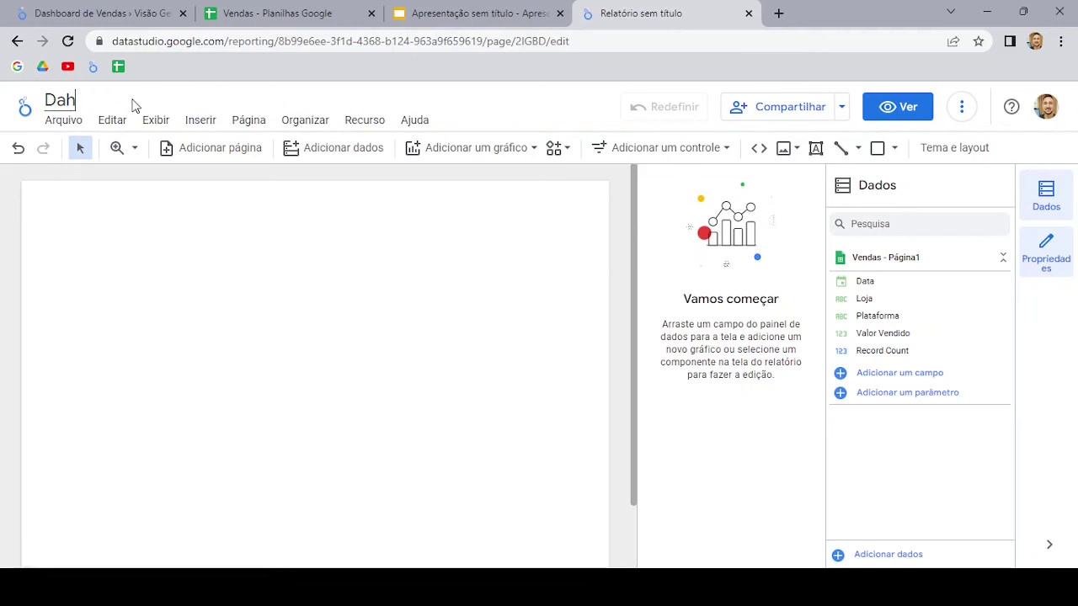
{"action": "type", "text": "hboard"}
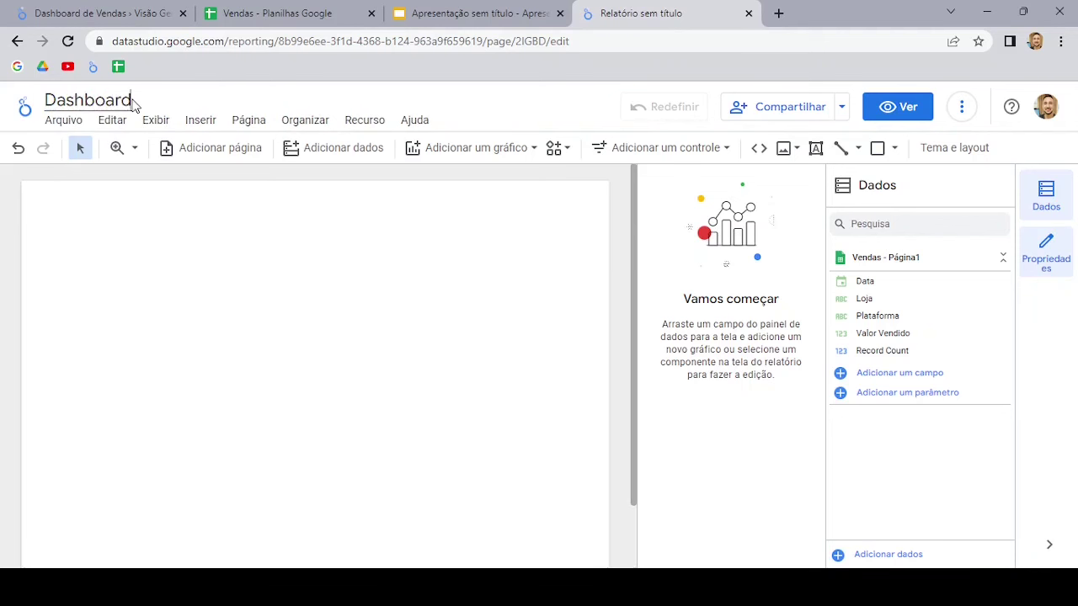
{"action": "type", "text": " de Vendas"}
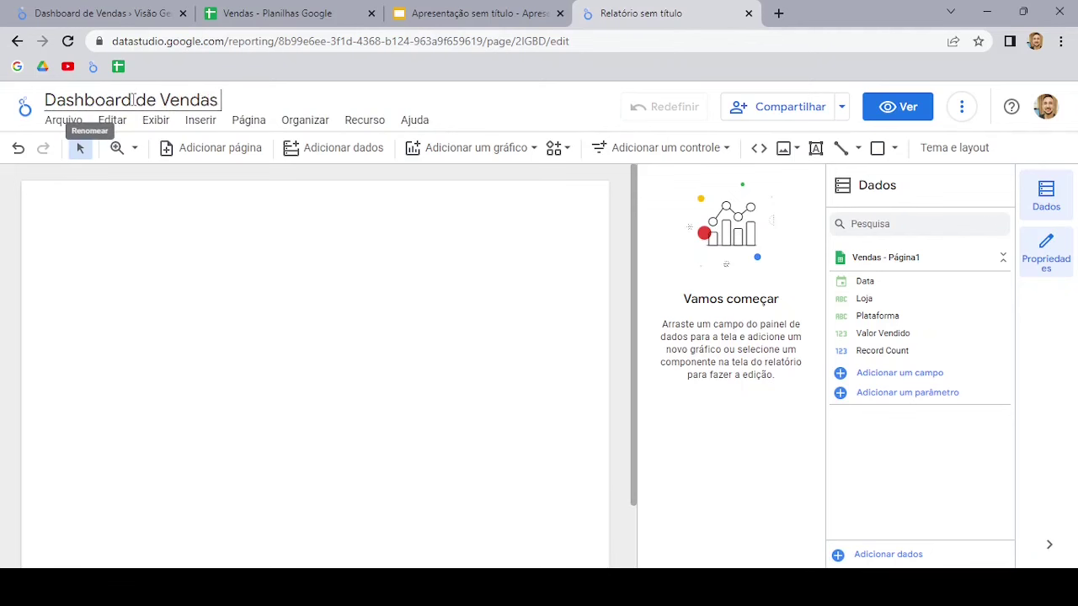
{"action": "type", "text": " Aula"}
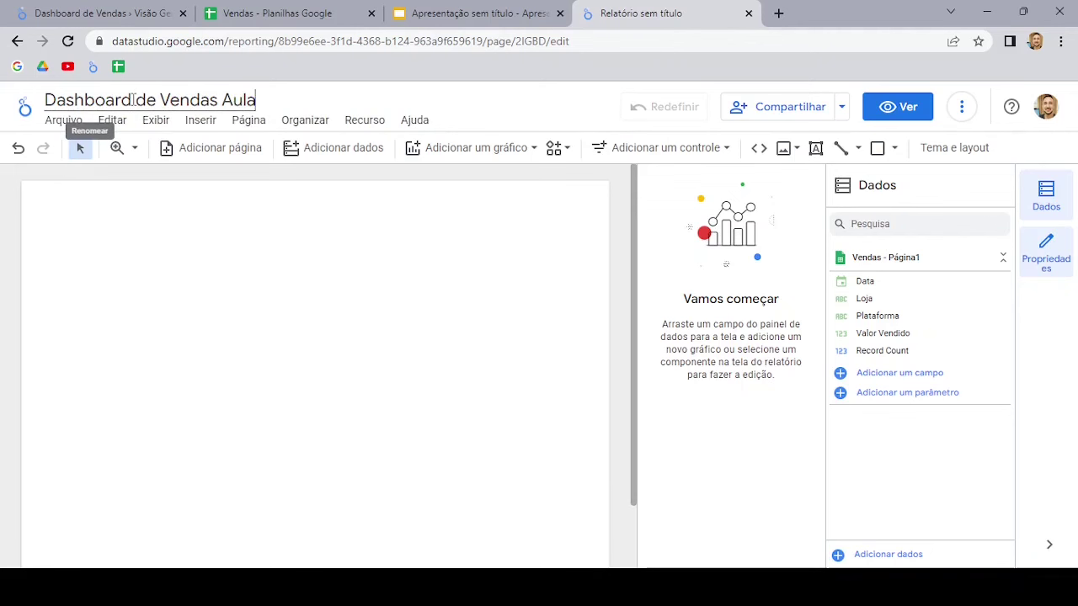
{"action": "key", "text": "Return"}
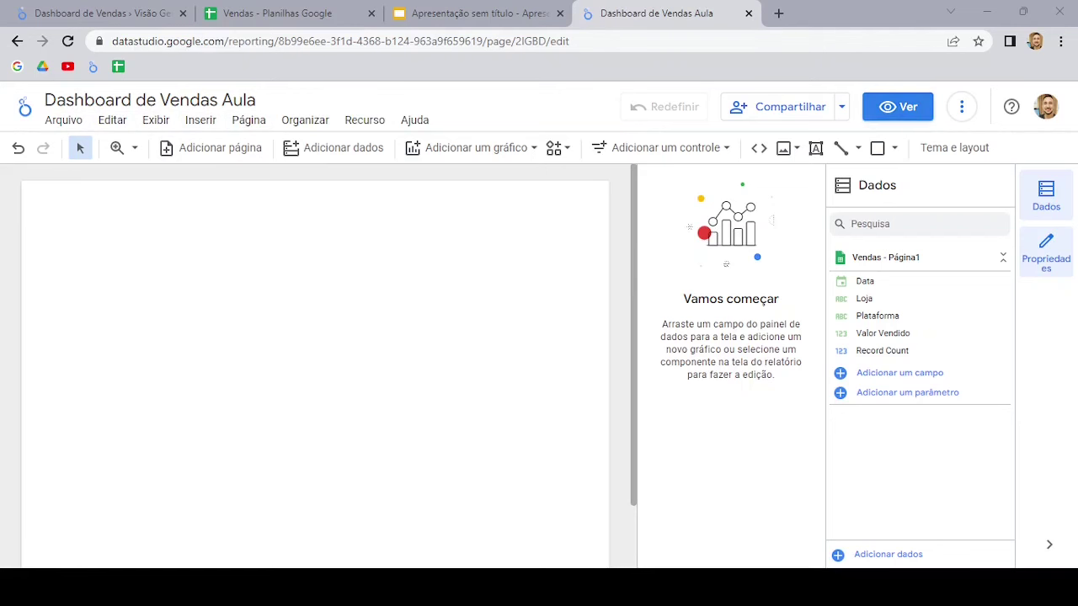
Step: Toggle view mode, explore Compartilhar people and Leitor access options, and open the sharing arrow menu
{"action": "left_click", "coordinate": [905, 110]}
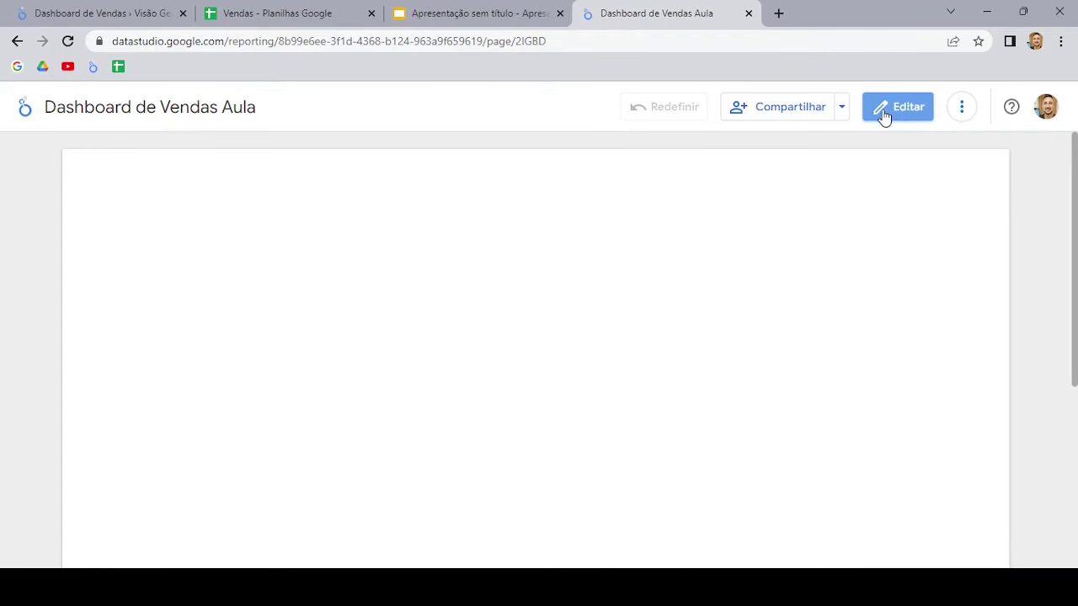
{"action": "left_click", "coordinate": [906, 113]}
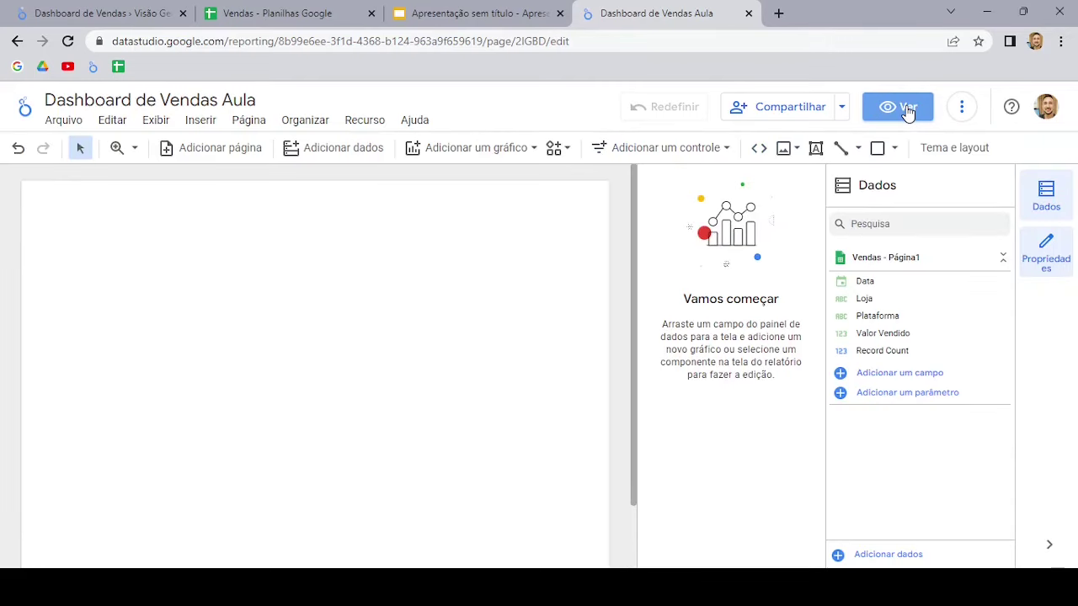
{"action": "left_click", "coordinate": [786, 109]}
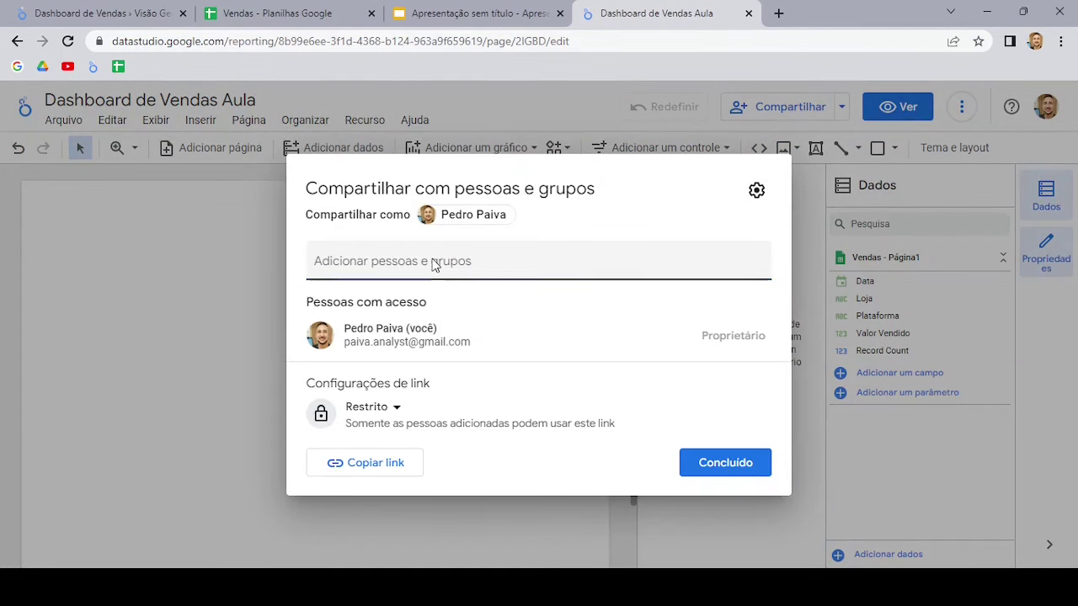
{"action": "left_click", "coordinate": [457, 262]}
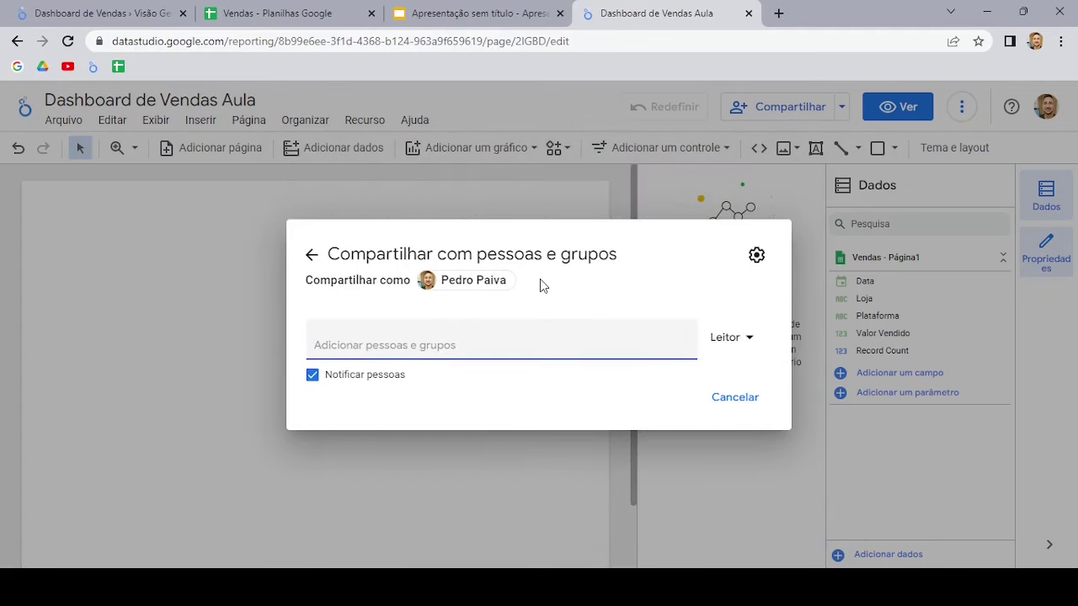
{"action": "left_click", "coordinate": [746, 337]}
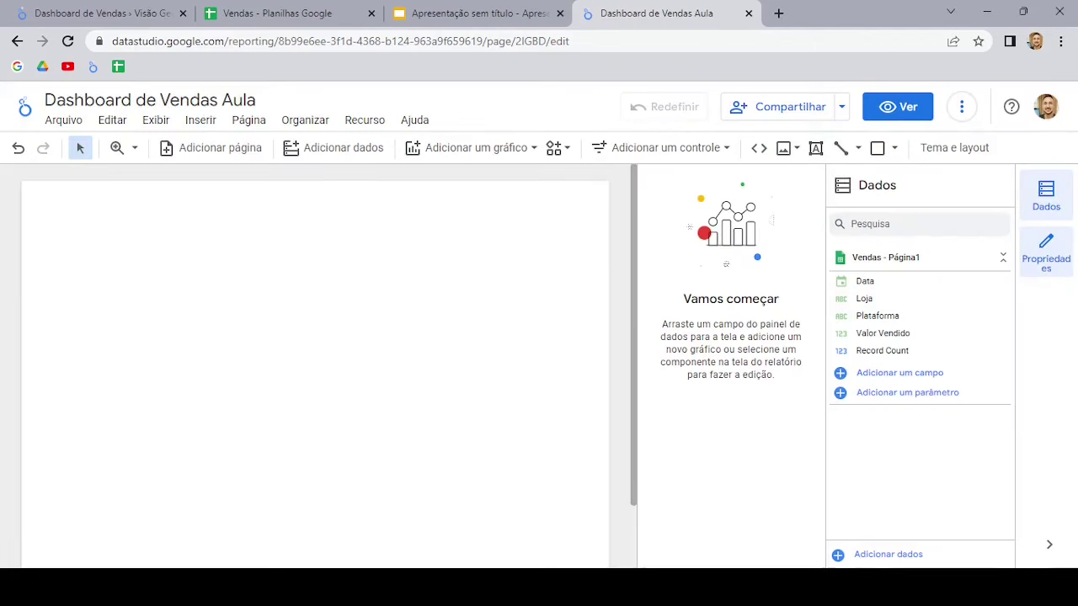
{"action": "left_click", "coordinate": [843, 110]}
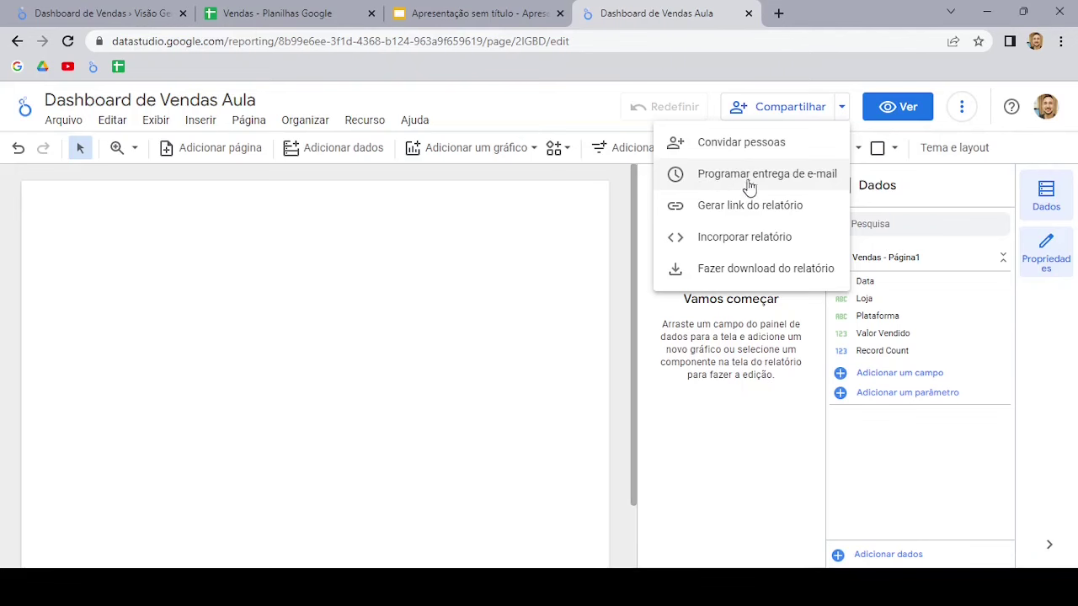
Step: Review the Programar entrega de e-mail schedule (daily at 08:00) and close it without saving
{"action": "left_click", "coordinate": [700, 177]}
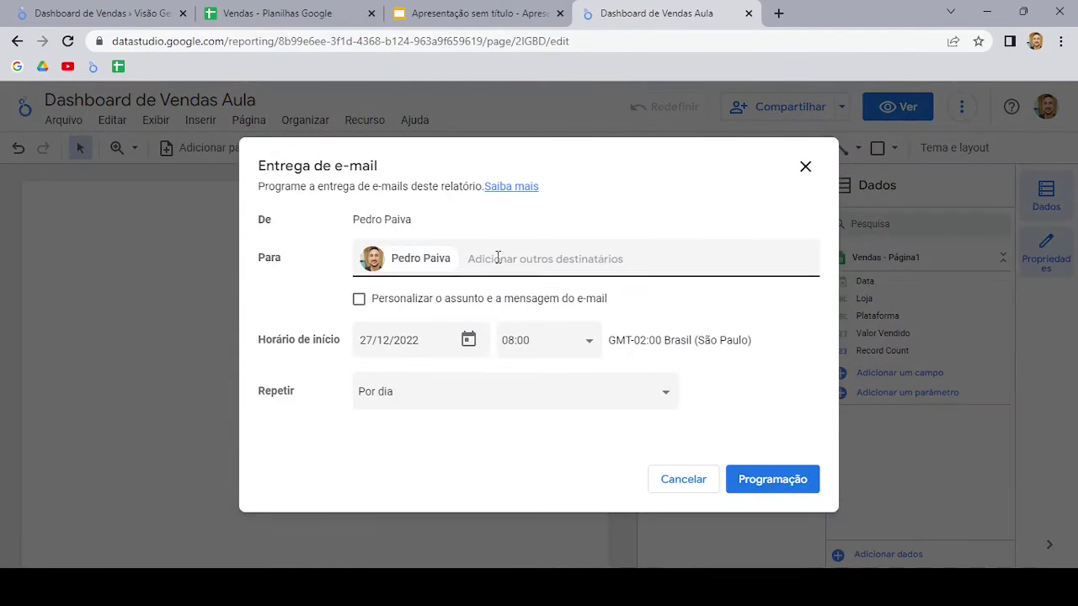
{"action": "left_click", "coordinate": [500, 259]}
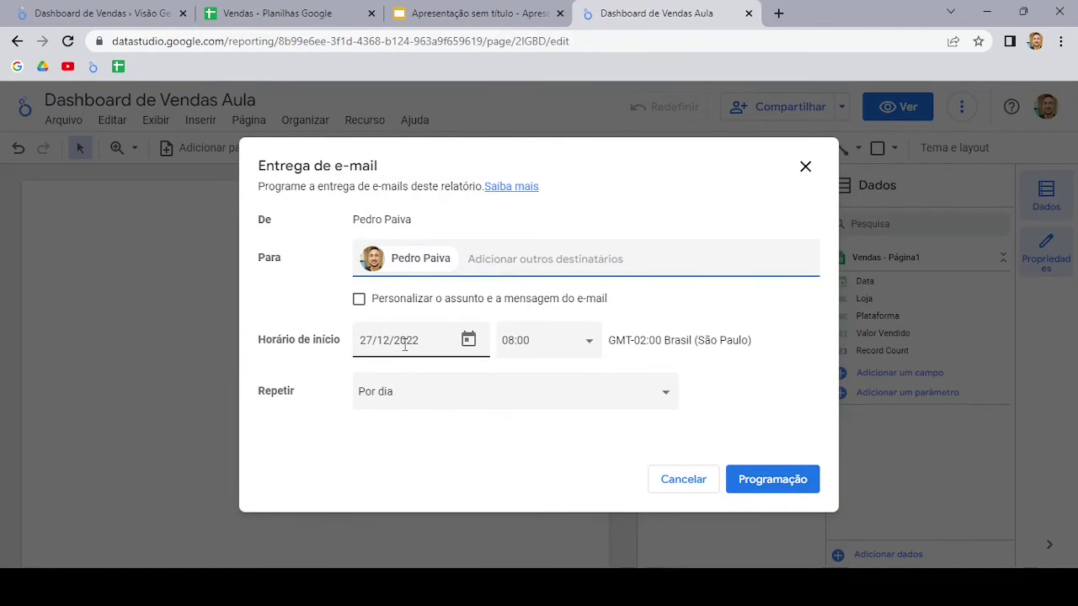
{"action": "left_click", "coordinate": [758, 481]}
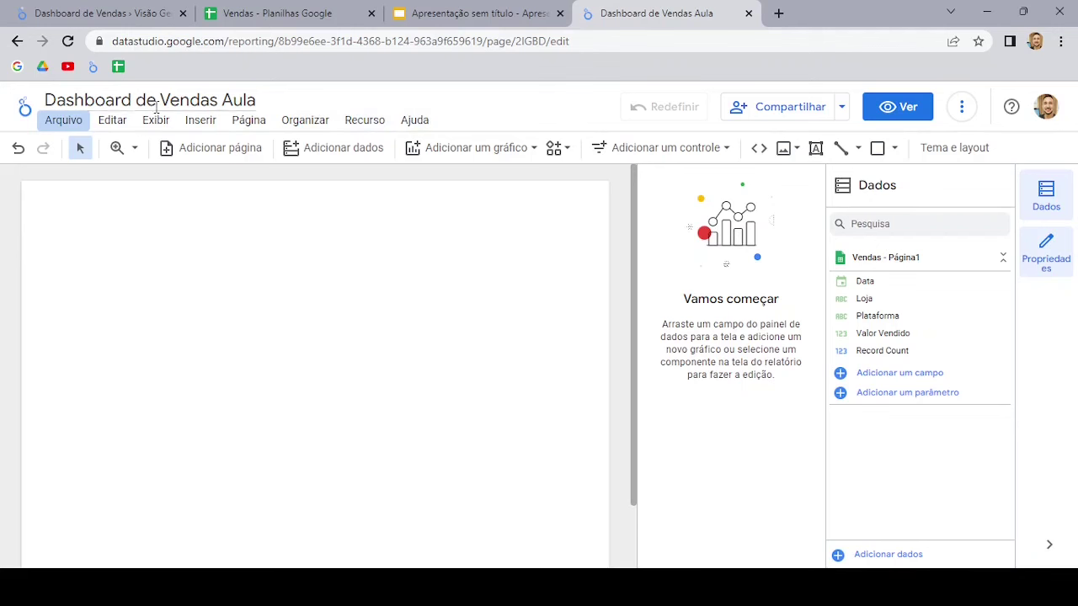
Step: Browse Arquivo's Histórico de versões and Fazer download como options, then show the canvas zoom choices
{"action": "left_click", "coordinate": [85, 124]}
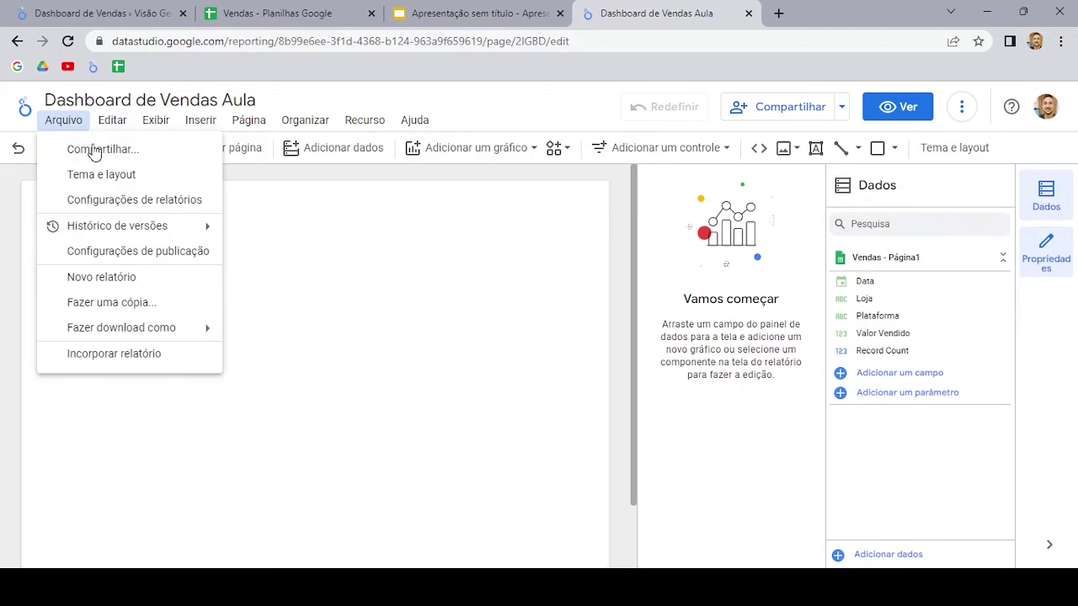
{"action": "mouse_move", "coordinate": [95, 223]}
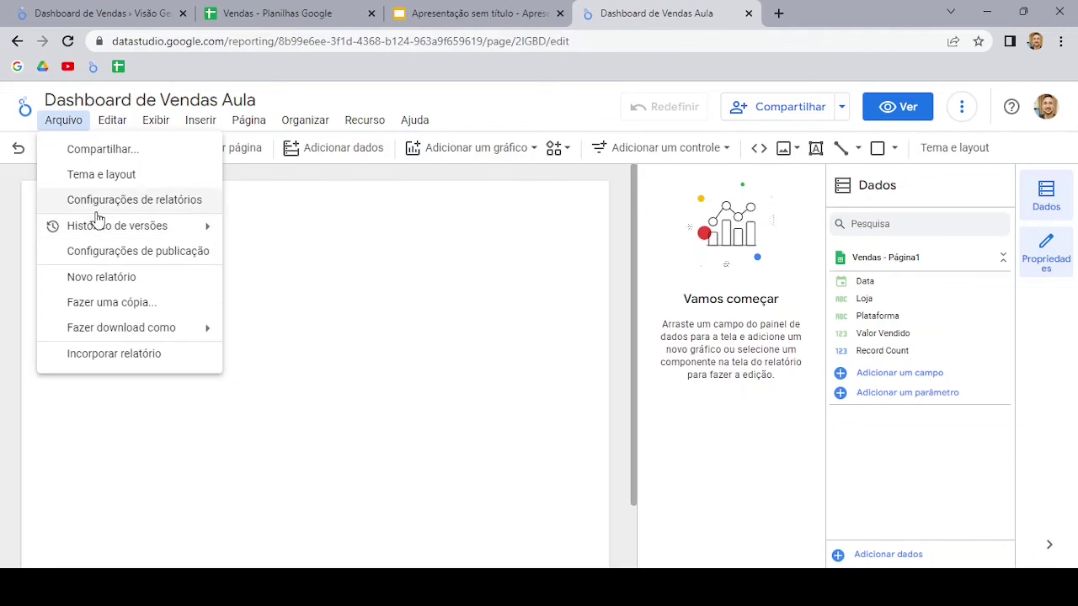
{"action": "mouse_move", "coordinate": [127, 328]}
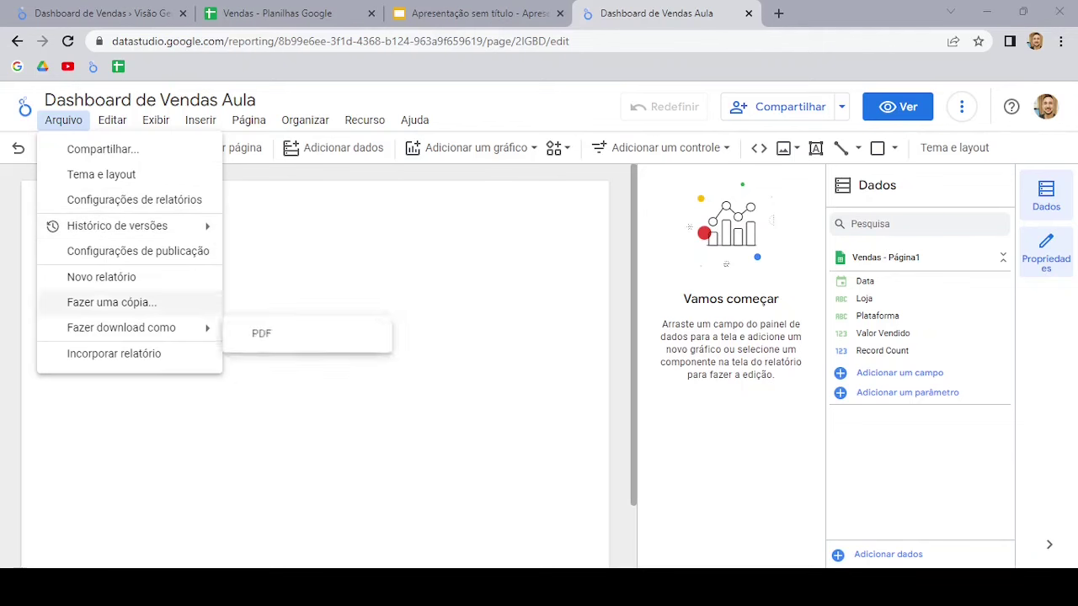
{"action": "left_click", "coordinate": [61, 122]}
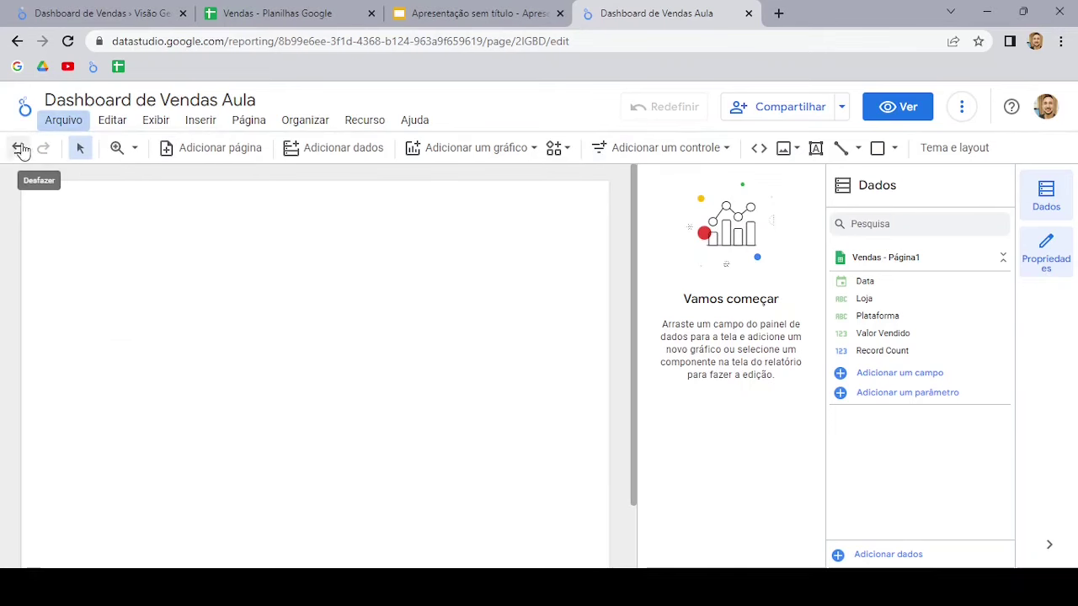
{"action": "left_click", "coordinate": [133, 148]}
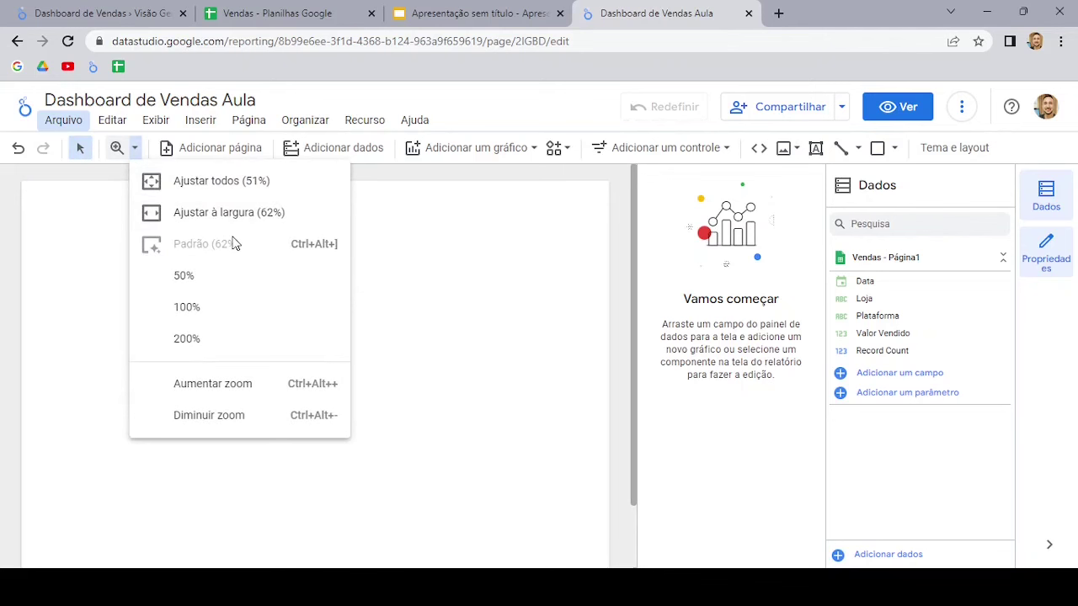
{"action": "left_click", "coordinate": [383, 179]}
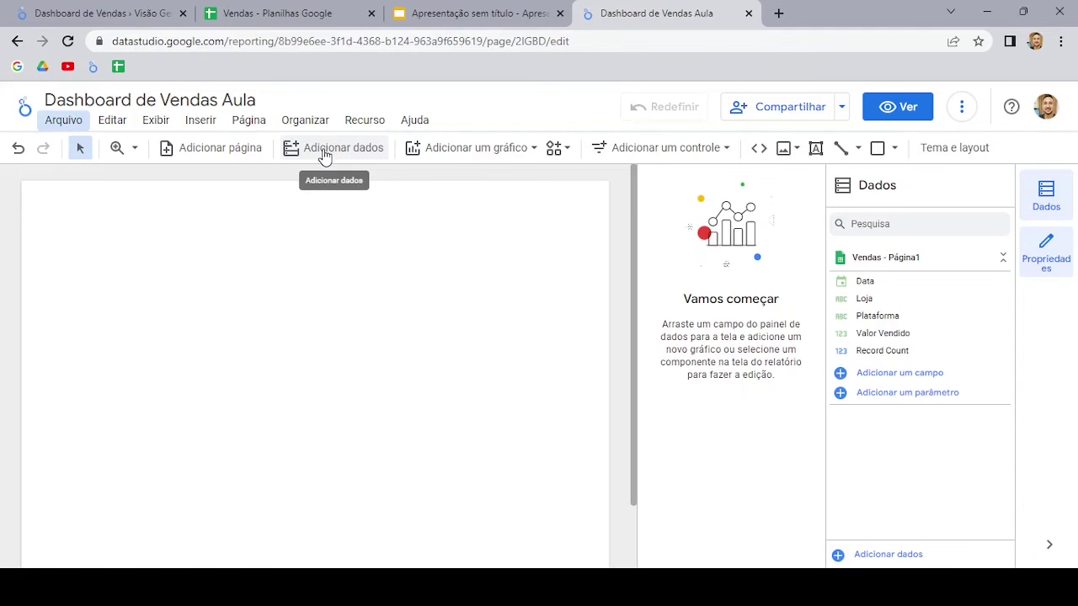
{"action": "left_click", "coordinate": [343, 159]}
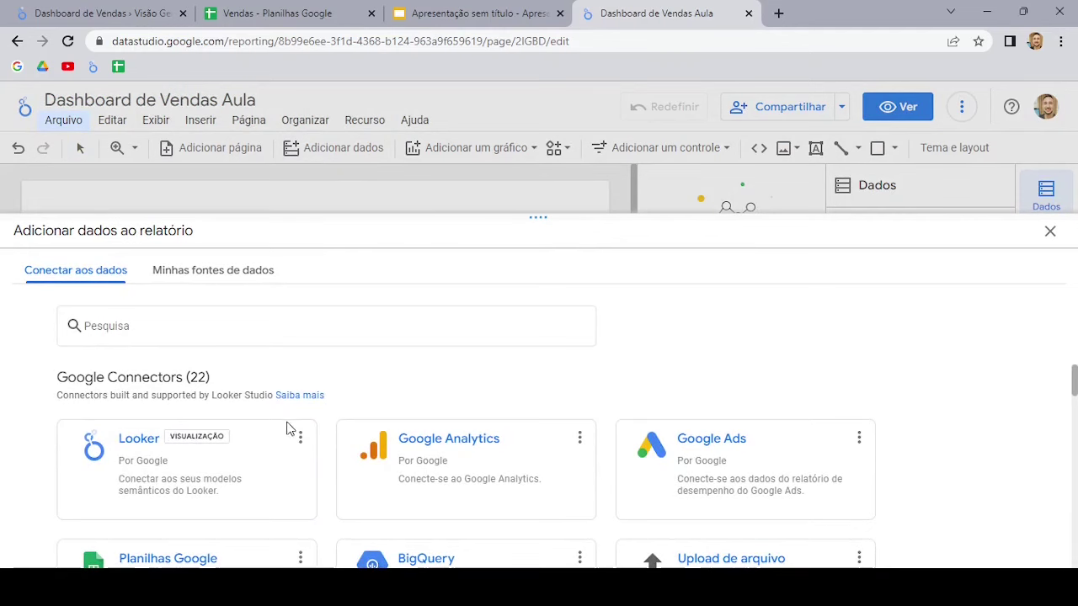
{"action": "scroll", "coordinate": [955, 250], "scroll_direction": "down", "scroll_amount": 2}
{"action": "left_click", "coordinate": [1050, 231]}
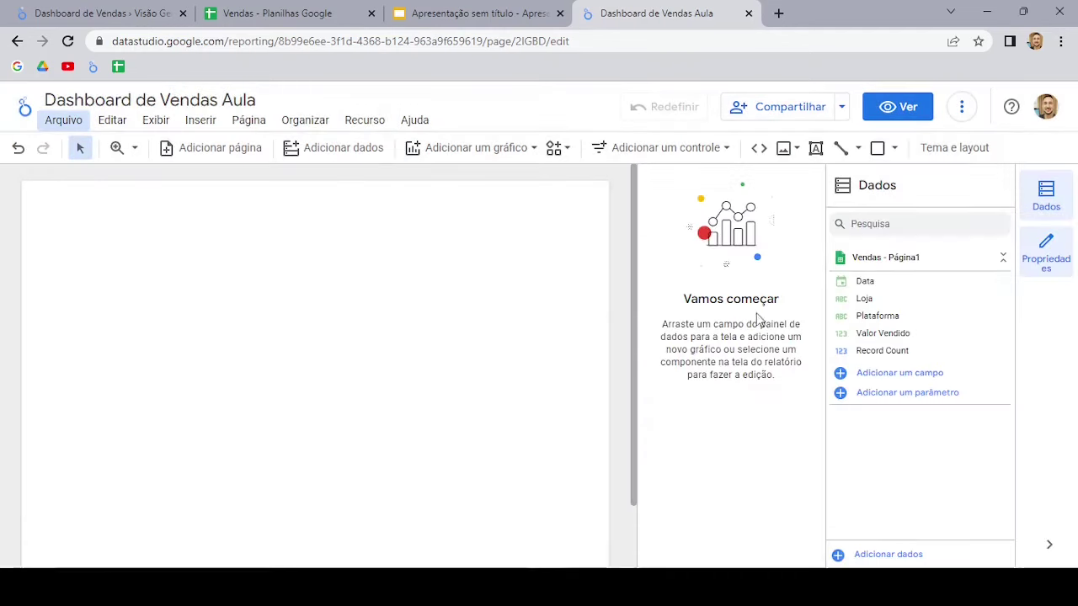
{"action": "left_click", "coordinate": [499, 151]}
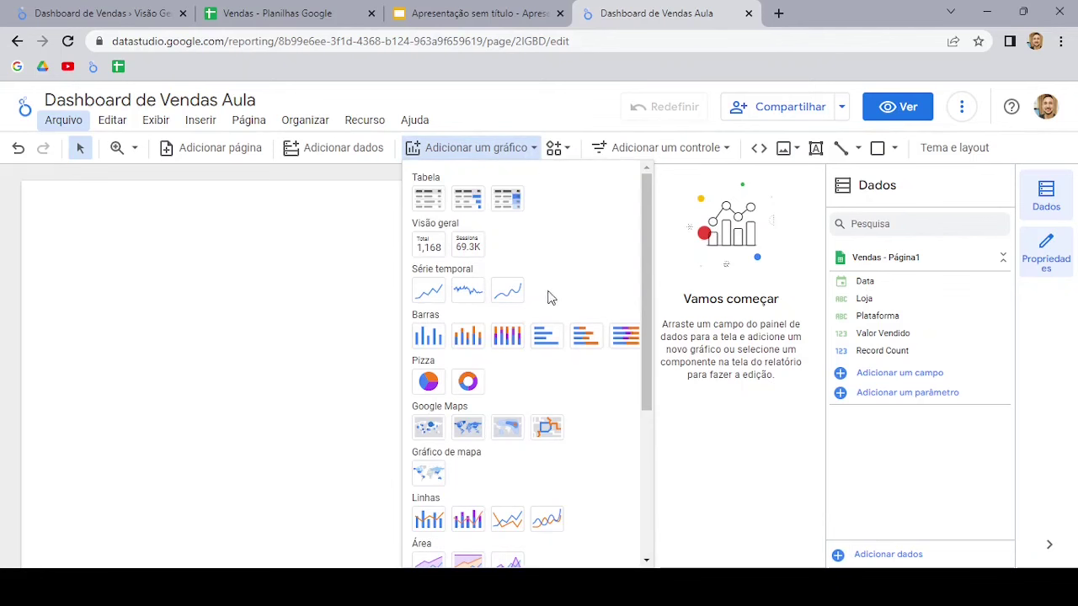
{"action": "scroll", "coordinate": [581, 287], "scroll_direction": "down", "scroll_amount": 1}
{"action": "scroll", "coordinate": [555, 290], "scroll_direction": "down", "scroll_amount": 2}
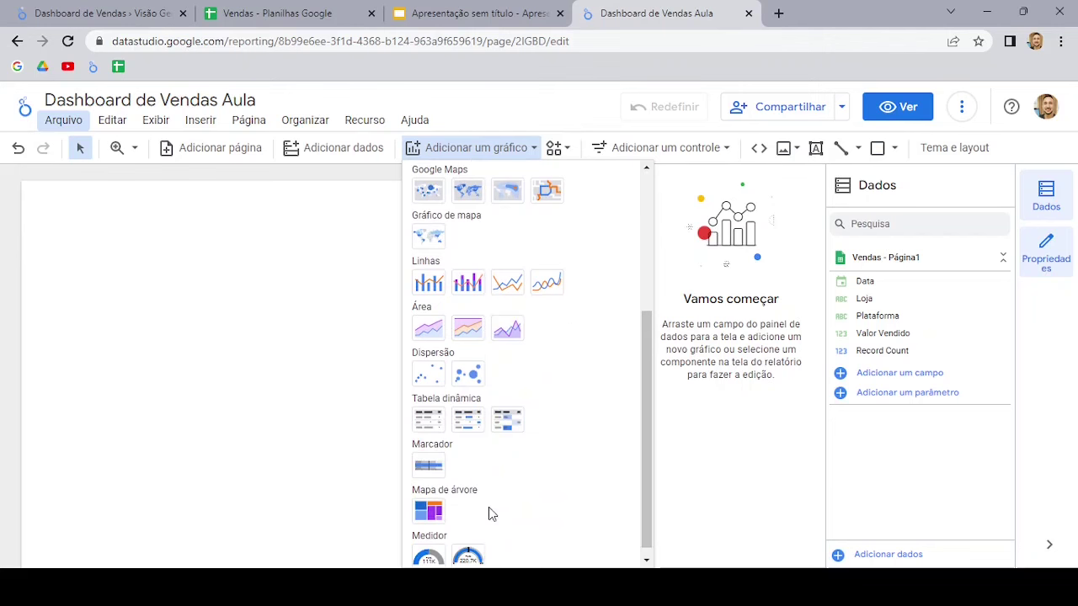
{"action": "scroll", "coordinate": [497, 497], "scroll_direction": "down", "scroll_amount": 1}
{"action": "scroll", "coordinate": [513, 455], "scroll_direction": "up", "scroll_amount": 3}
{"action": "left_click", "coordinate": [555, 163]}
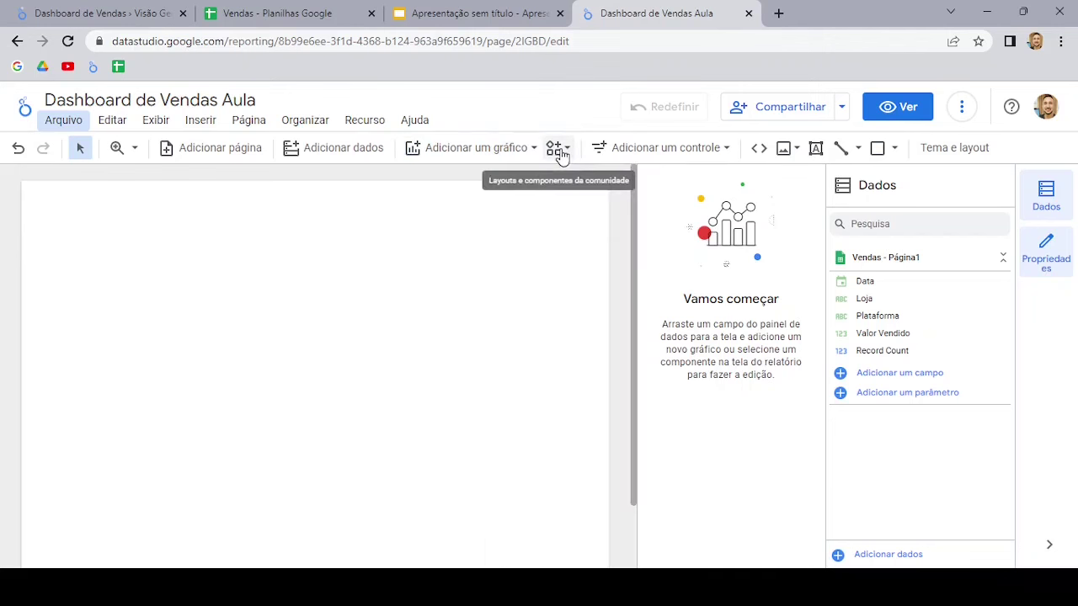
{"action": "left_click", "coordinate": [554, 149]}
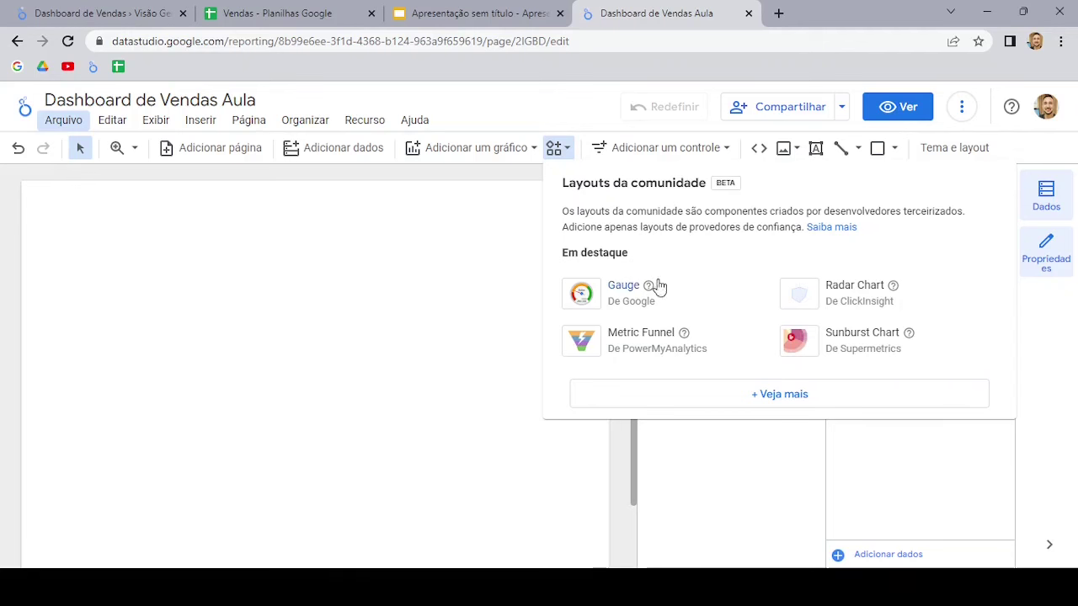
{"action": "left_click", "coordinate": [480, 149]}
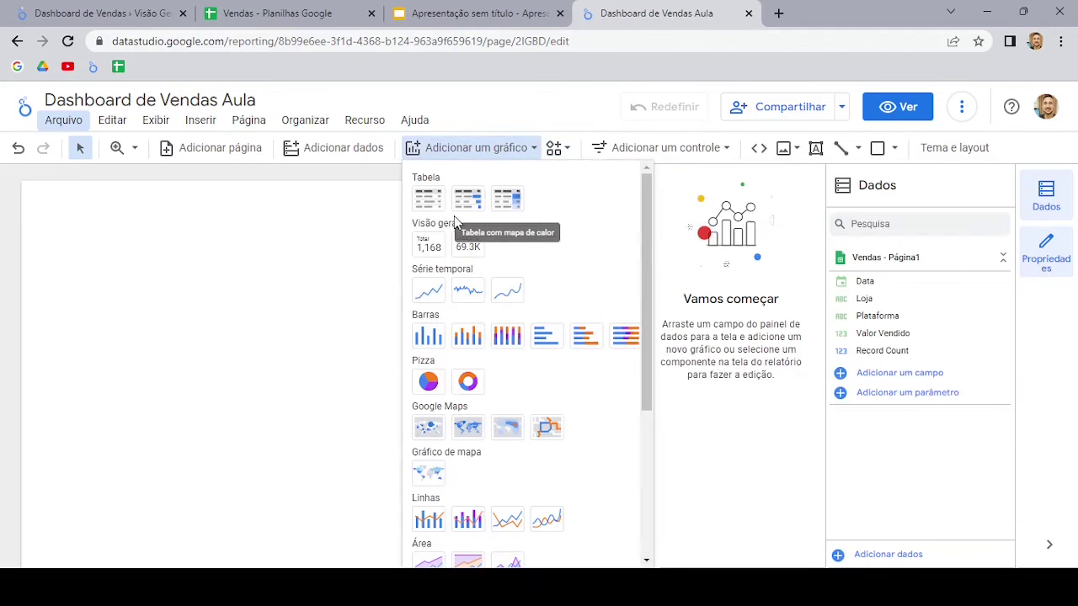
{"action": "scroll", "coordinate": [489, 286], "scroll_direction": "down", "scroll_amount": 3}
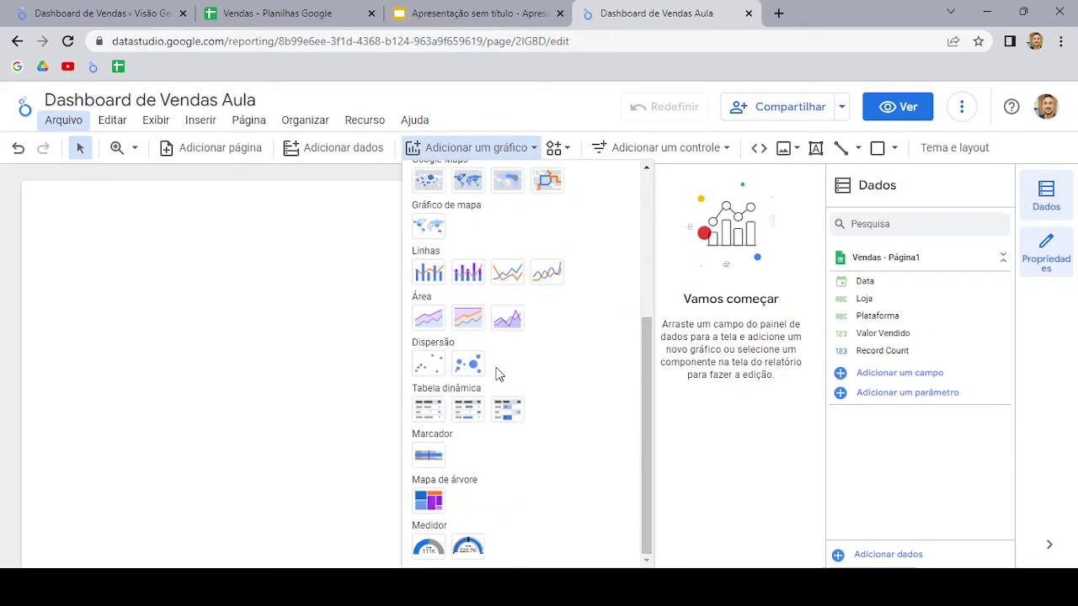
{"action": "scroll", "coordinate": [522, 259], "scroll_direction": "up", "scroll_amount": 3}
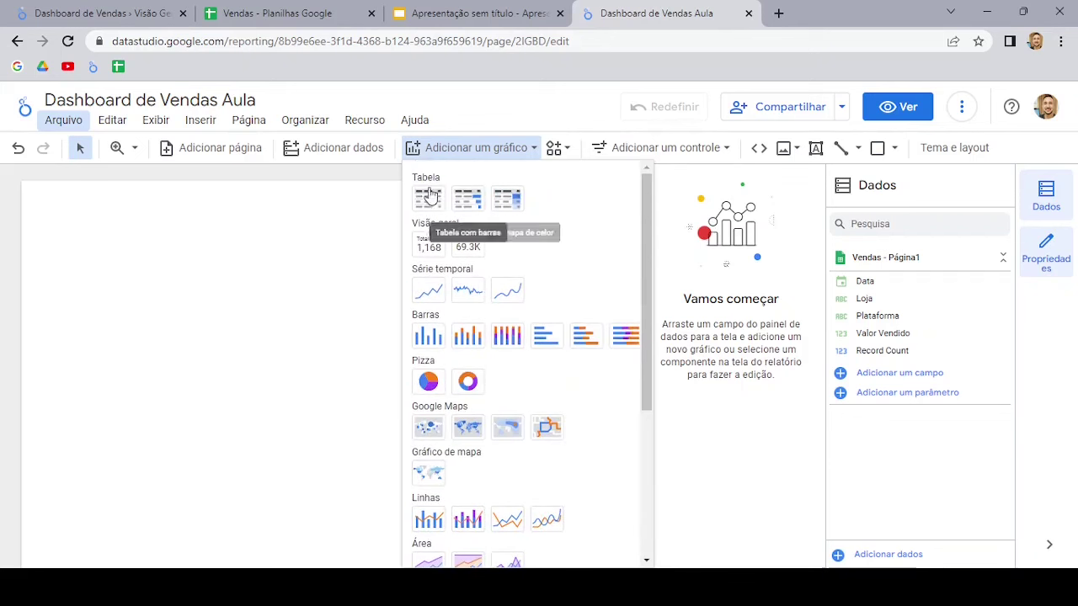
{"action": "left_click", "coordinate": [400, 181]}
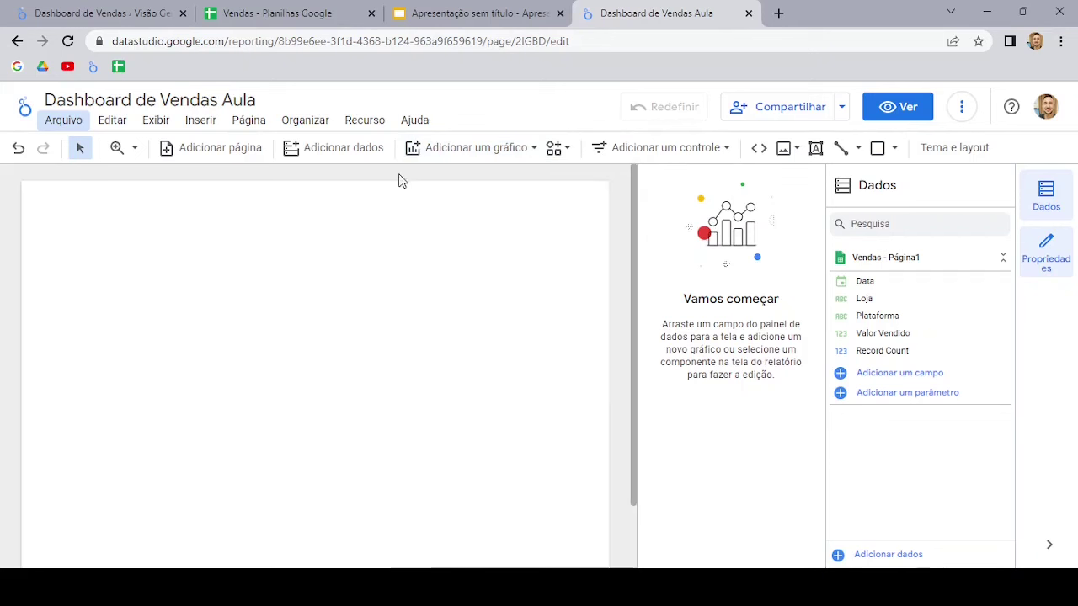
{"action": "left_click", "coordinate": [683, 152]}
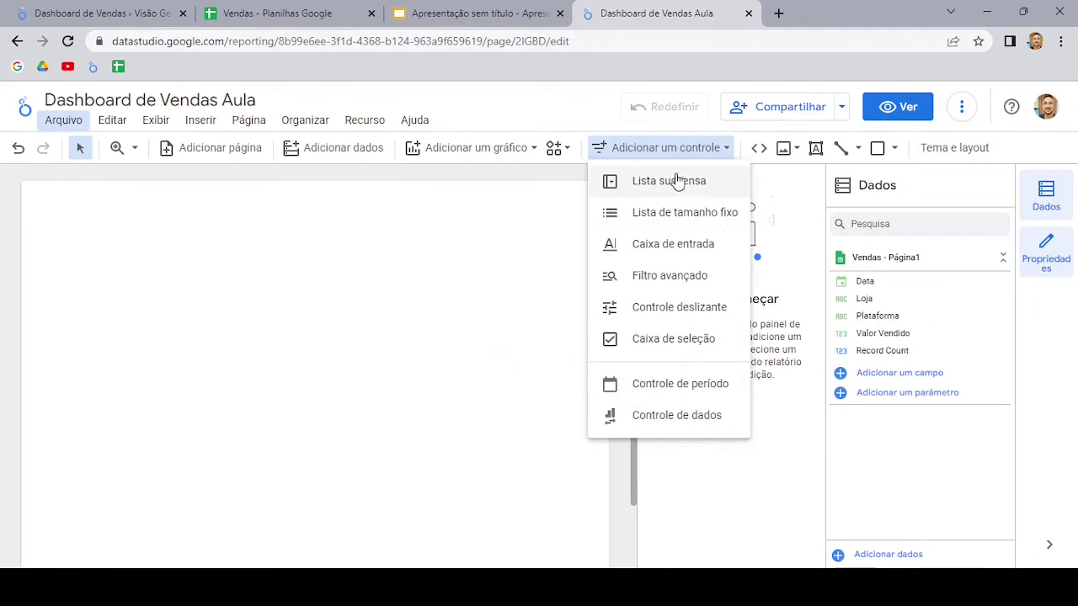
{"action": "left_click", "coordinate": [570, 173]}
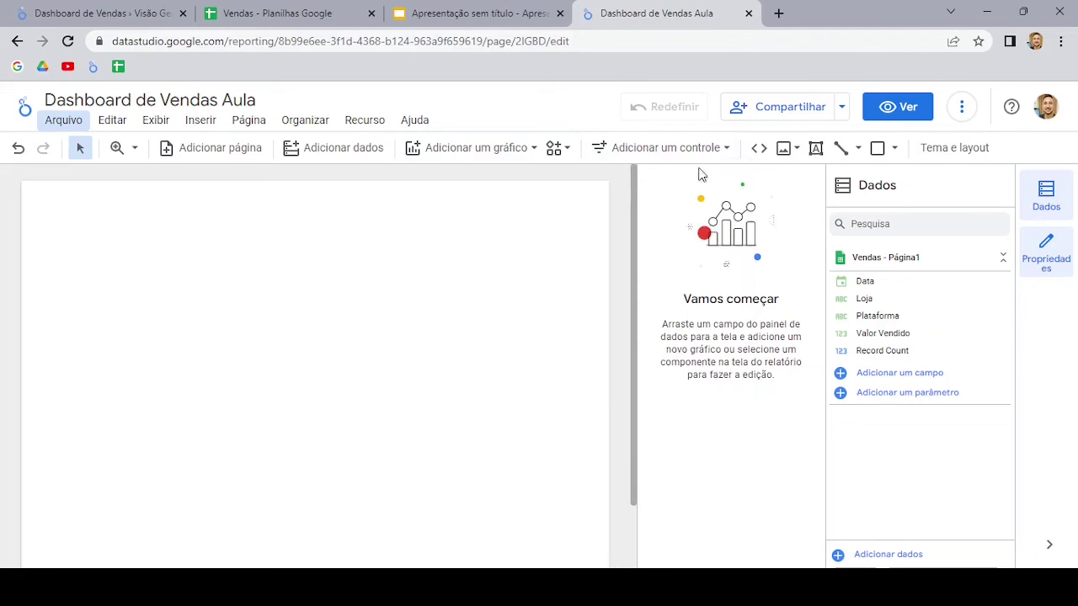
{"action": "left_click", "coordinate": [792, 160]}
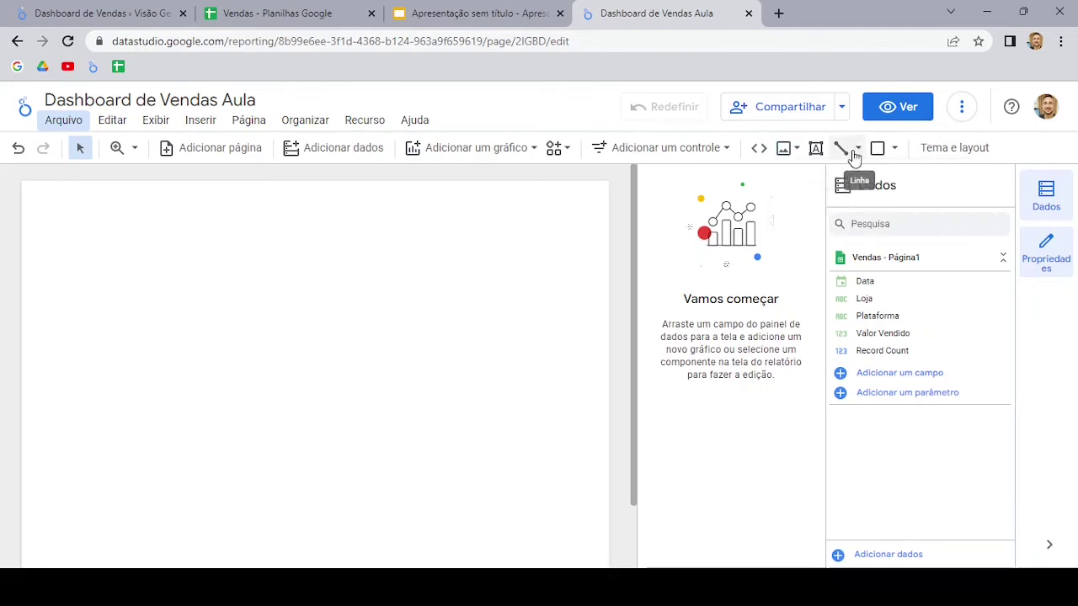
{"action": "left_click", "coordinate": [894, 149]}
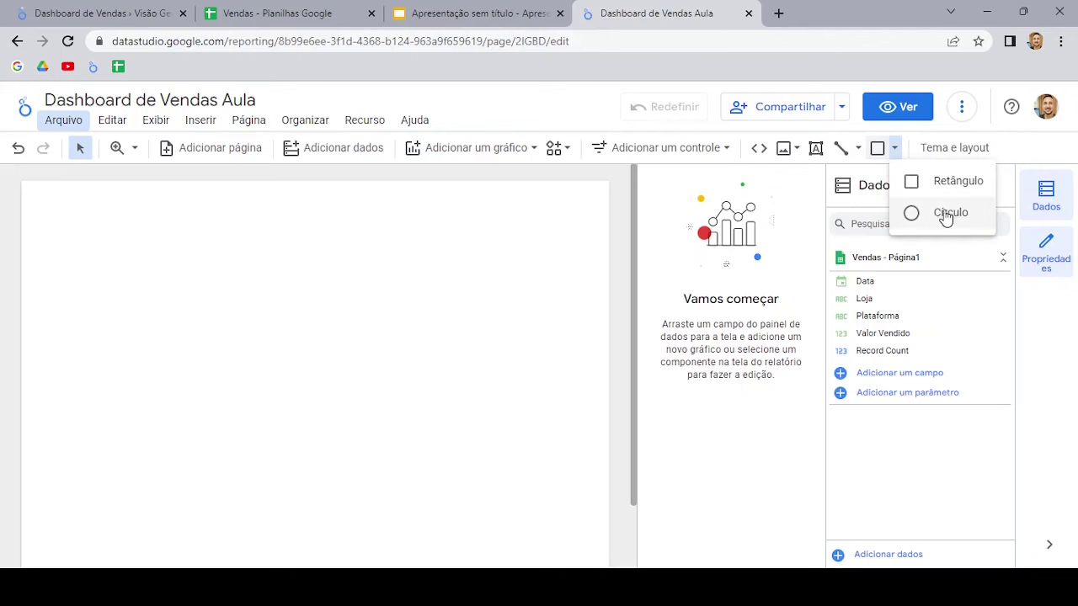
{"action": "key", "text": "Escape"}
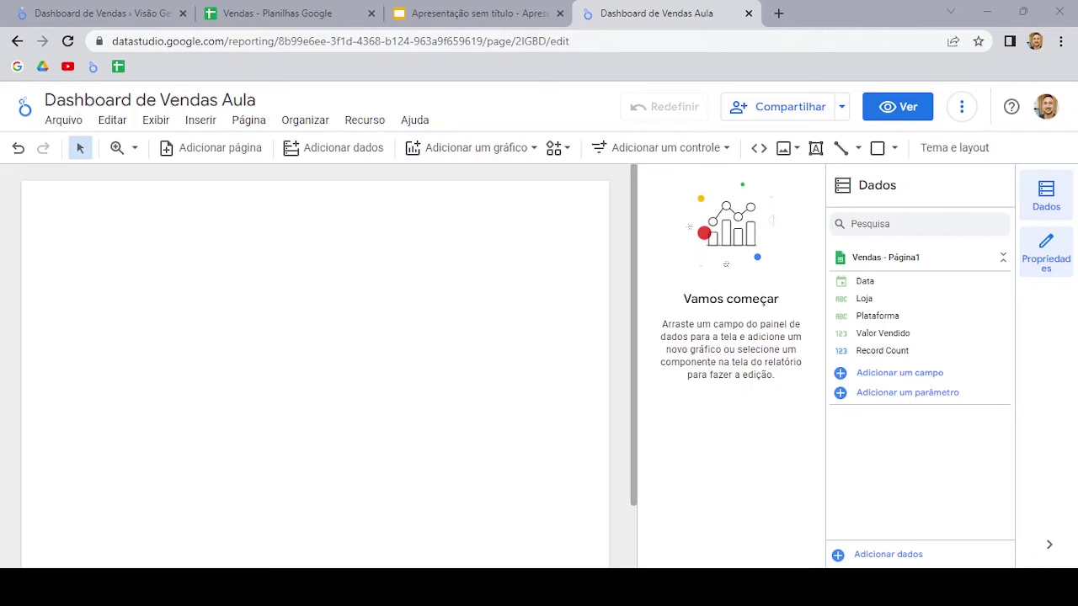
{"action": "scroll", "coordinate": [315, 362], "scroll_direction": "down", "scroll_amount": 2}
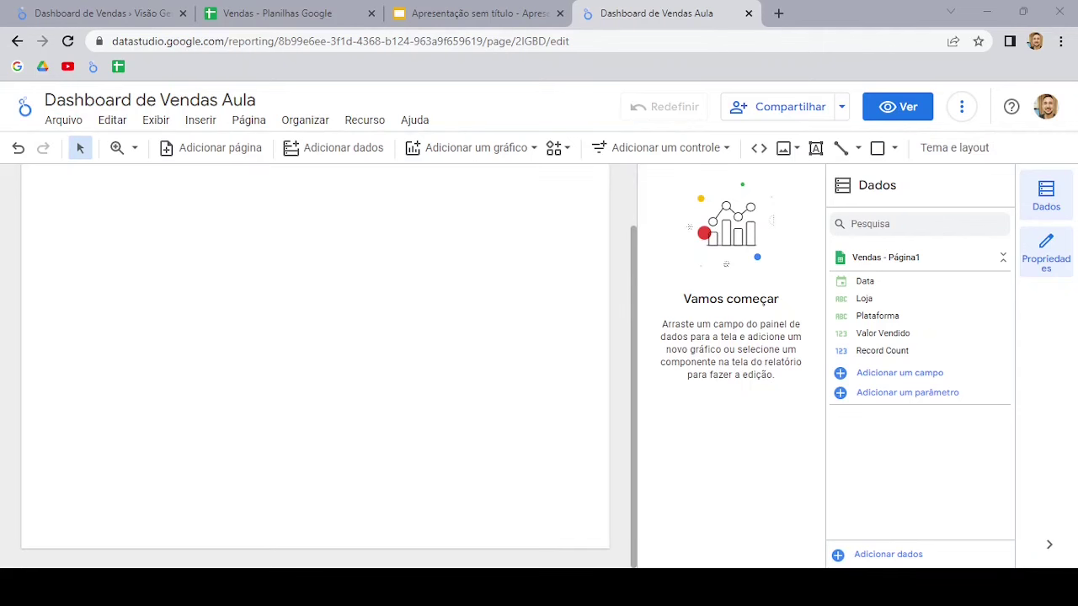
{"action": "scroll", "coordinate": [315, 362], "scroll_direction": "up", "scroll_amount": 2}
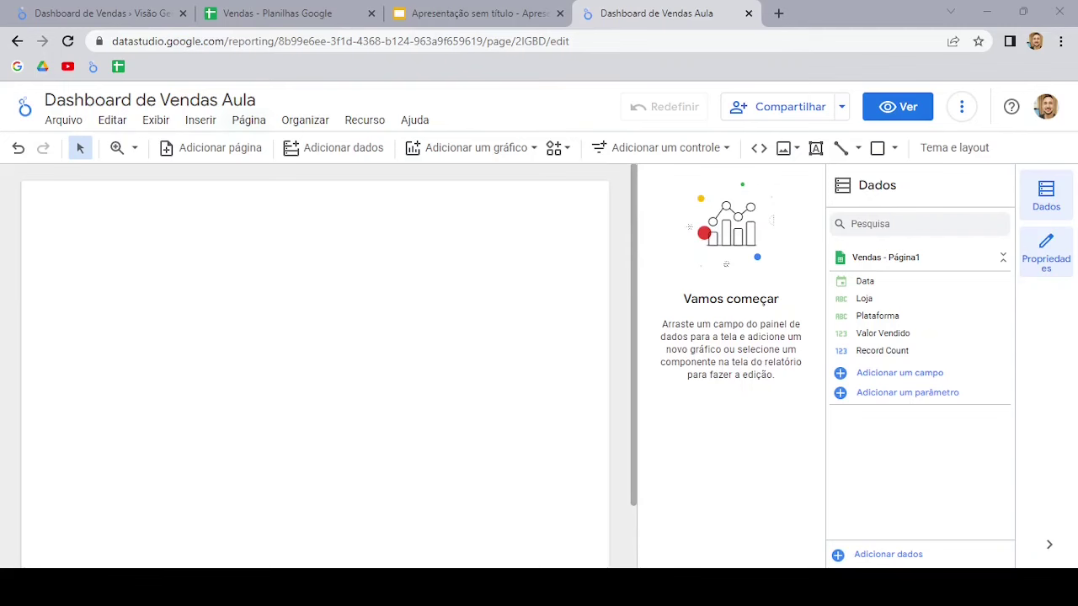
Step: In the current page settings' Estilo tab, give the page a light grey background
{"action": "left_click", "coordinate": [248, 120]}
{"action": "left_click", "coordinate": [310, 227]}
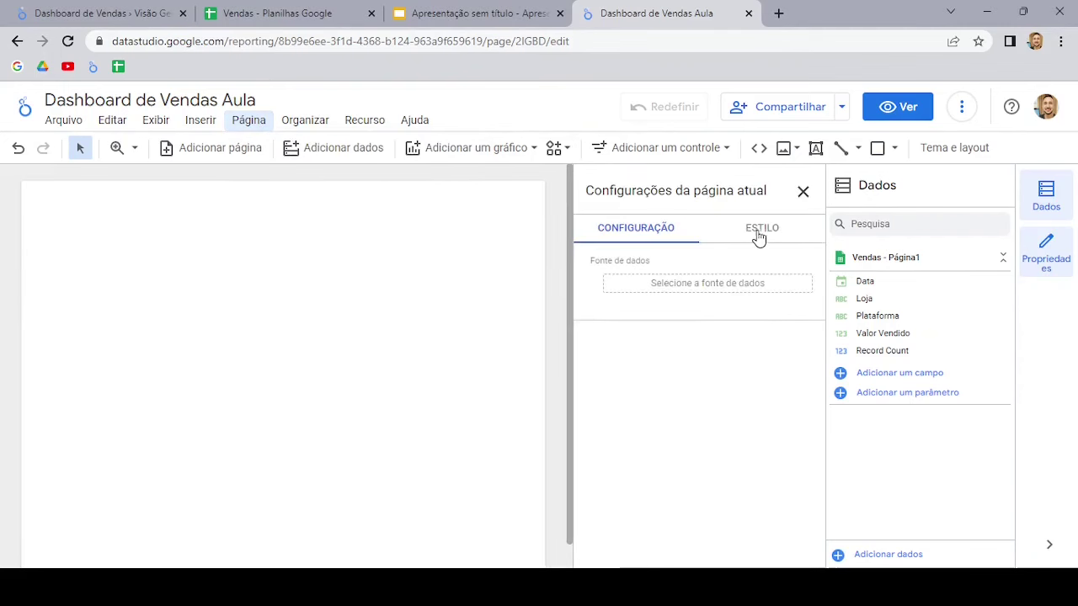
{"action": "left_click", "coordinate": [760, 234]}
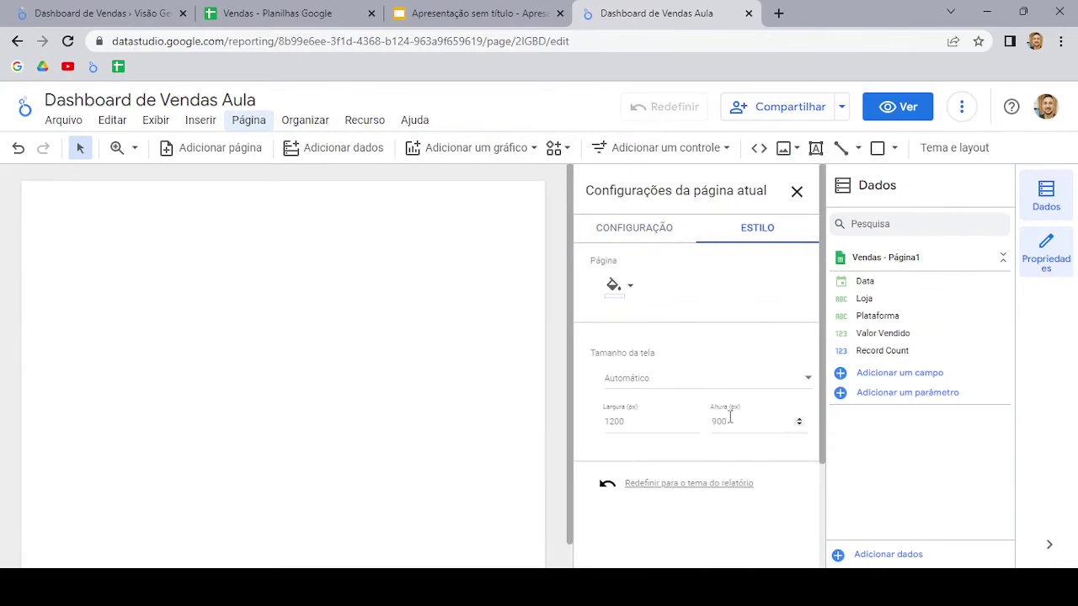
{"action": "left_click", "coordinate": [620, 288]}
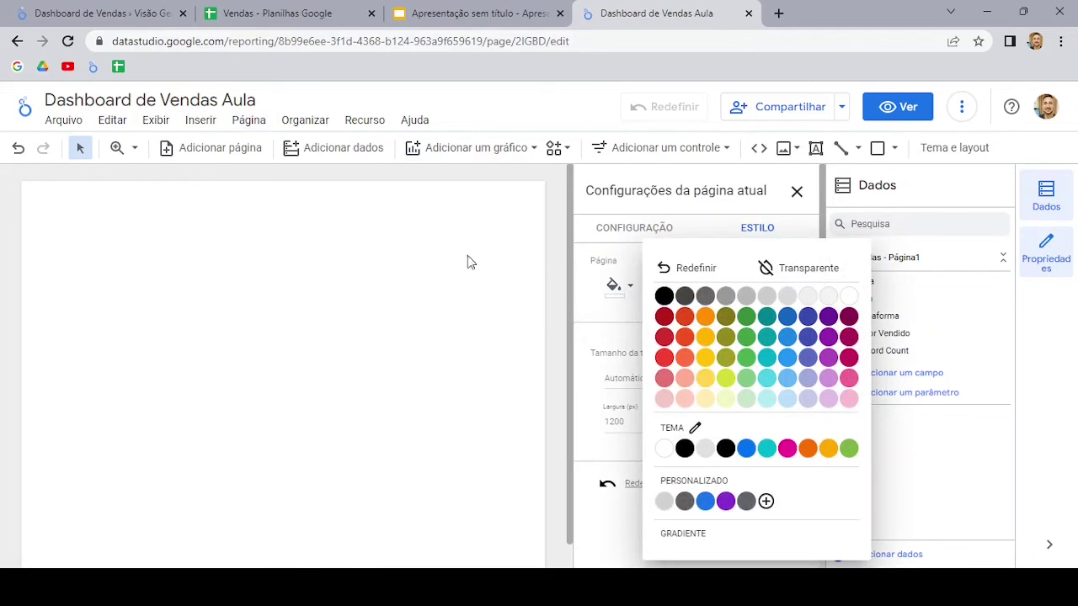
{"action": "left_click", "coordinate": [808, 296]}
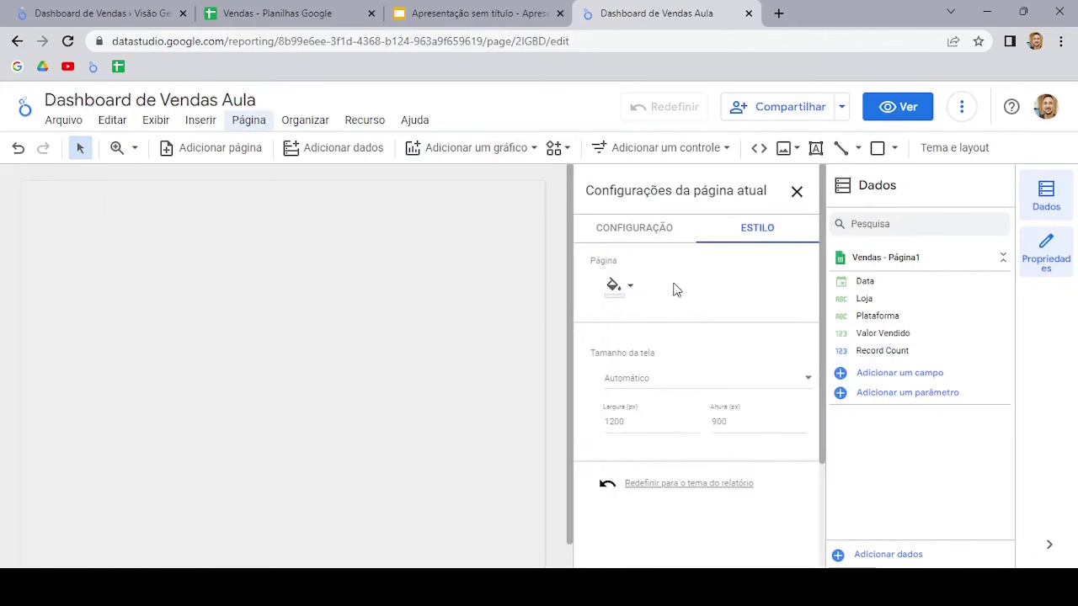
Step: Set the page to a custom height of 2000 px, keeping 1200 px width
{"action": "scroll", "coordinate": [682, 343], "scroll_direction": "down", "scroll_amount": 1}
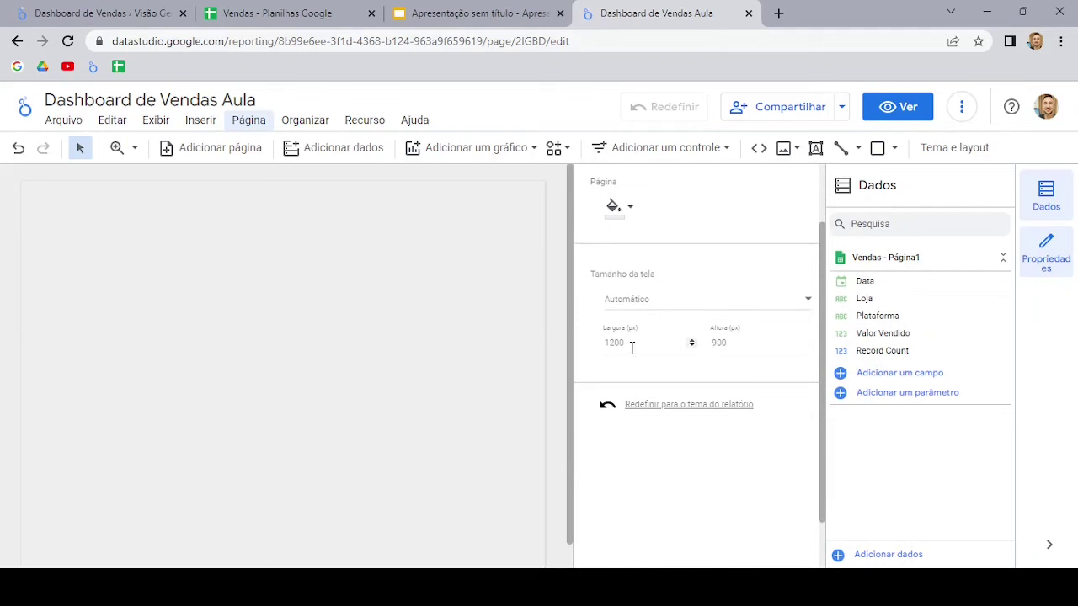
{"action": "left_click", "coordinate": [622, 343]}
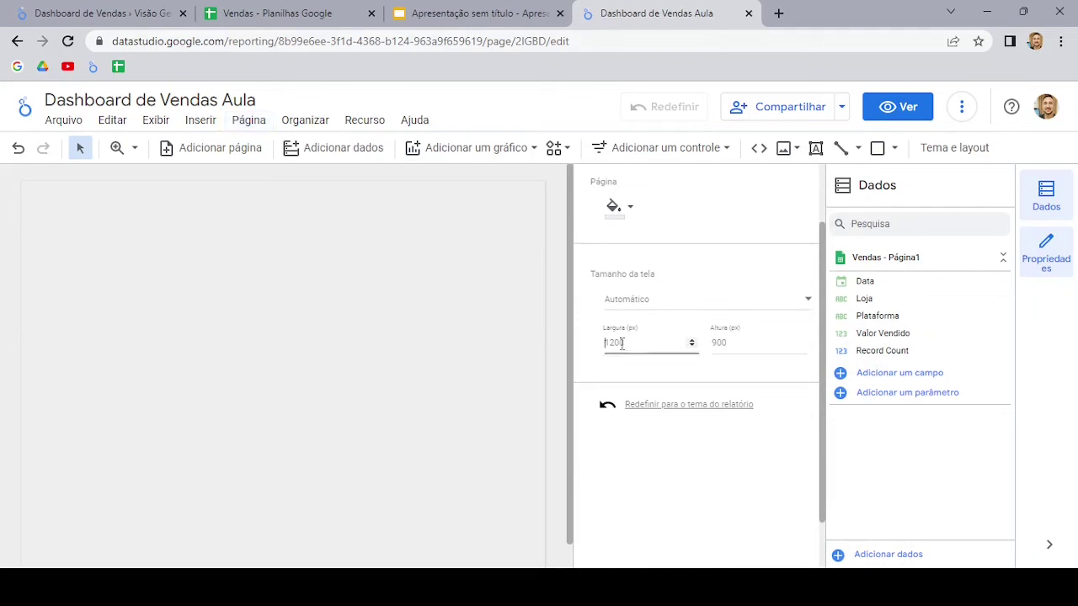
{"action": "left_click", "coordinate": [714, 343]}
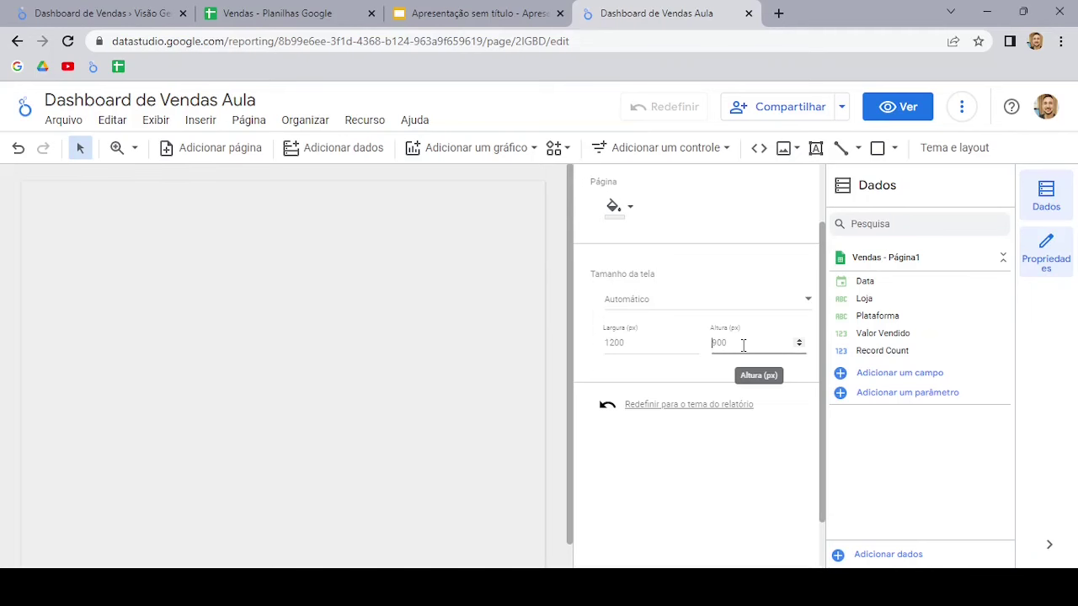
{"action": "key", "text": "ctrl+a"}
{"action": "type", "text": "2000"}
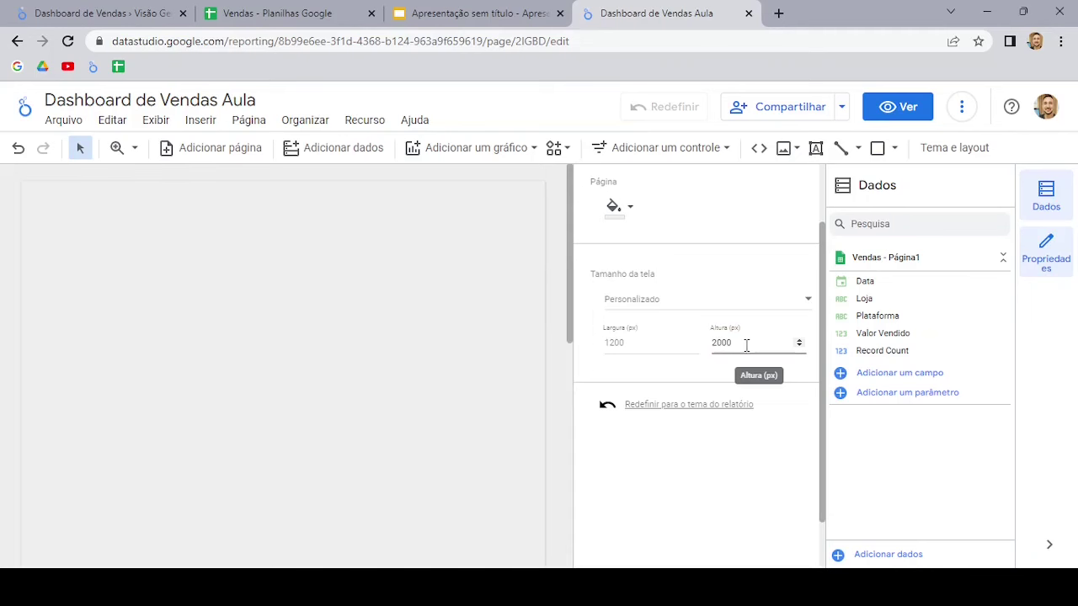
{"action": "scroll", "coordinate": [558, 308], "scroll_direction": "down", "scroll_amount": 5}
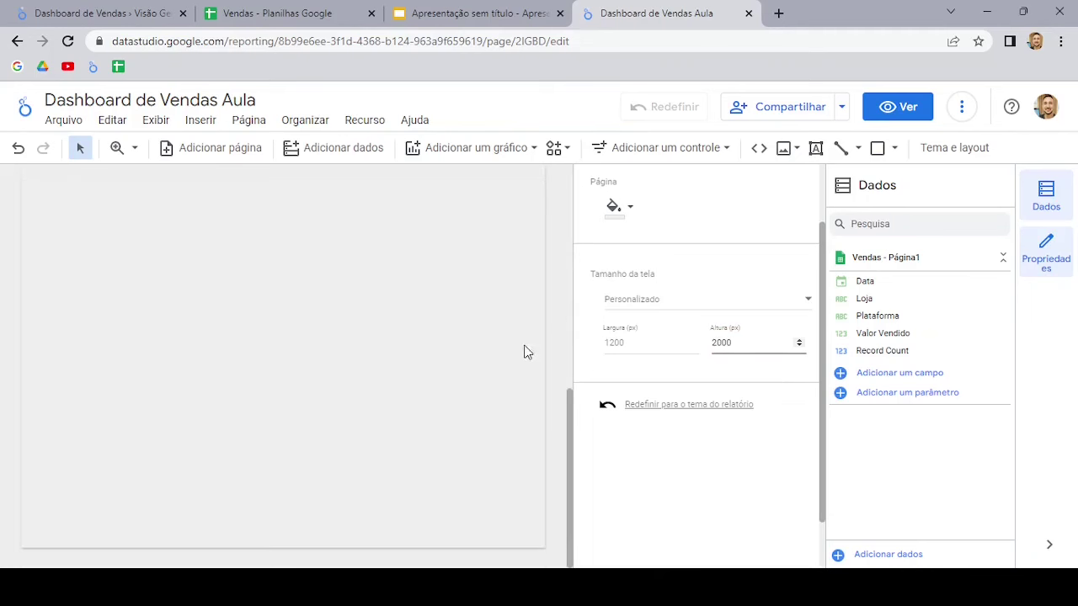
{"action": "scroll", "coordinate": [463, 358], "scroll_direction": "up", "scroll_amount": 5}
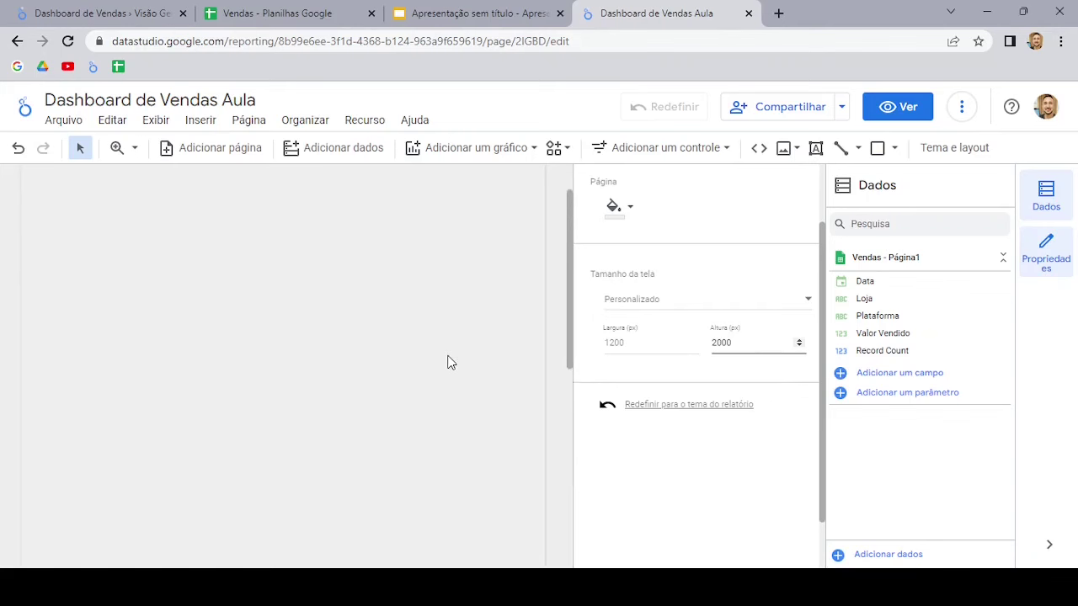
Step: Refine the page background to a lighter grey shade and close the page settings
{"action": "left_click", "coordinate": [616, 207]}
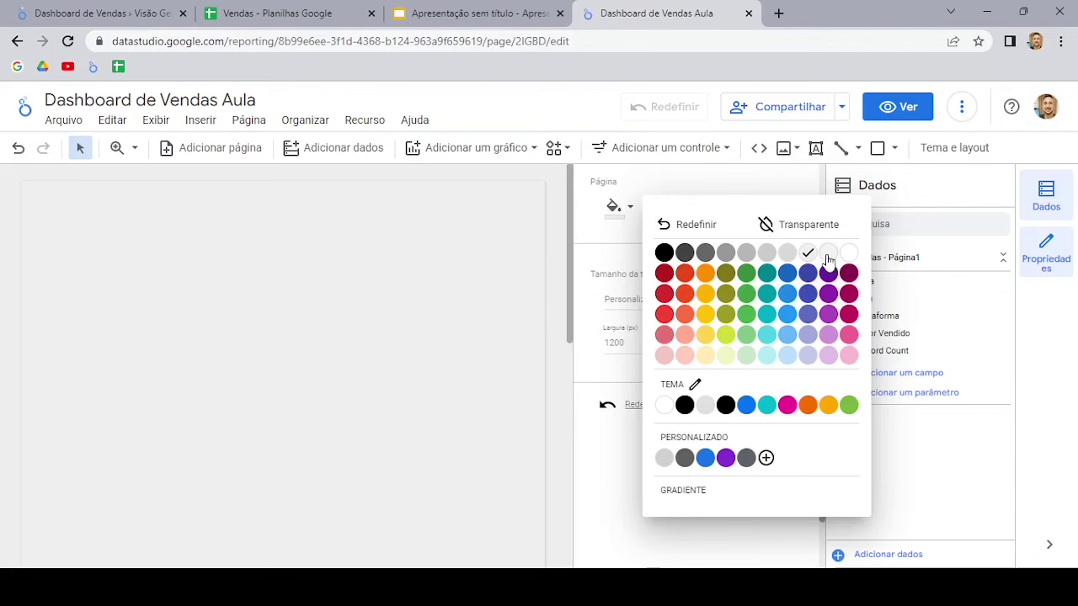
{"action": "left_click", "coordinate": [829, 254]}
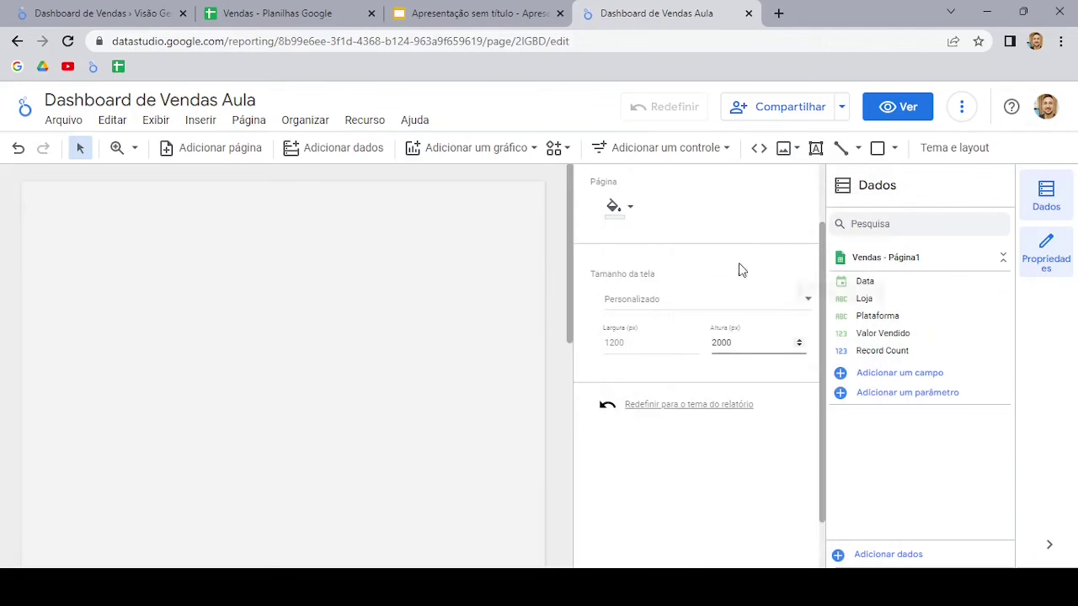
{"action": "left_click", "coordinate": [628, 209]}
{"action": "left_click", "coordinate": [767, 254]}
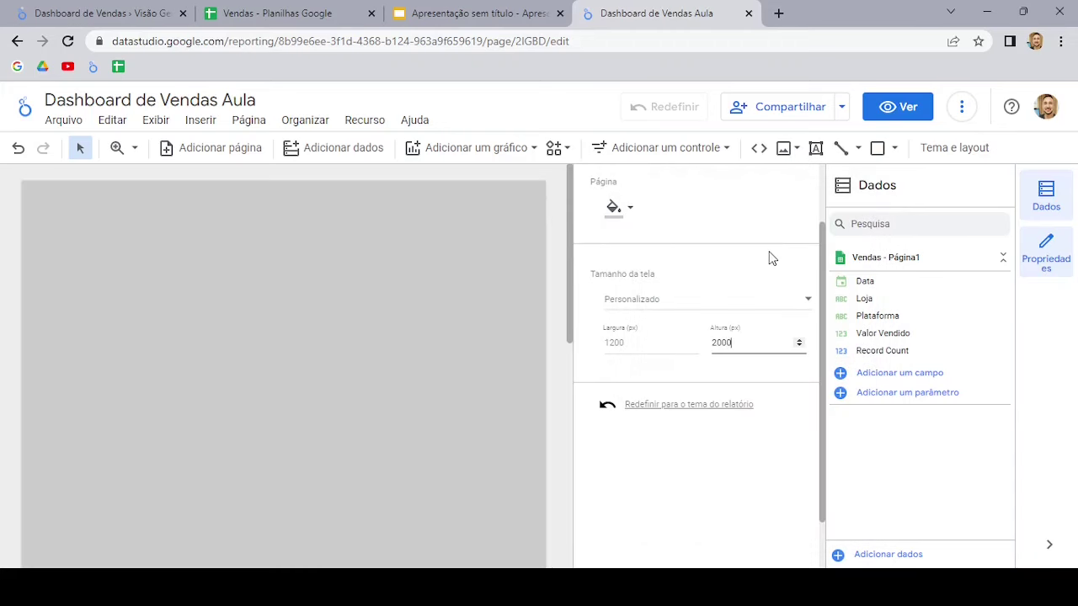
{"action": "left_click", "coordinate": [627, 209]}
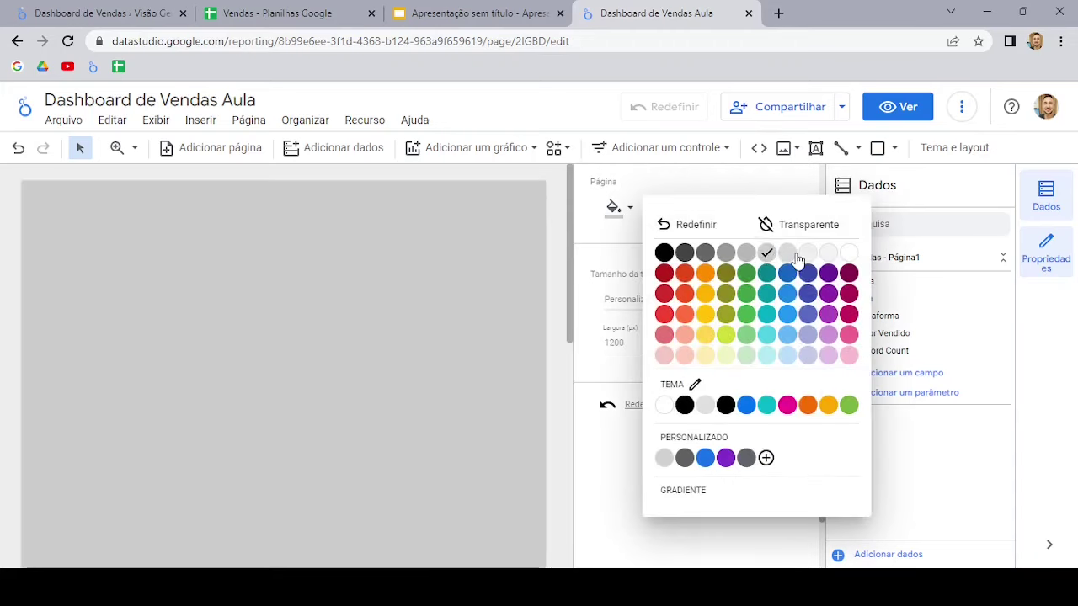
{"action": "left_click", "coordinate": [795, 255]}
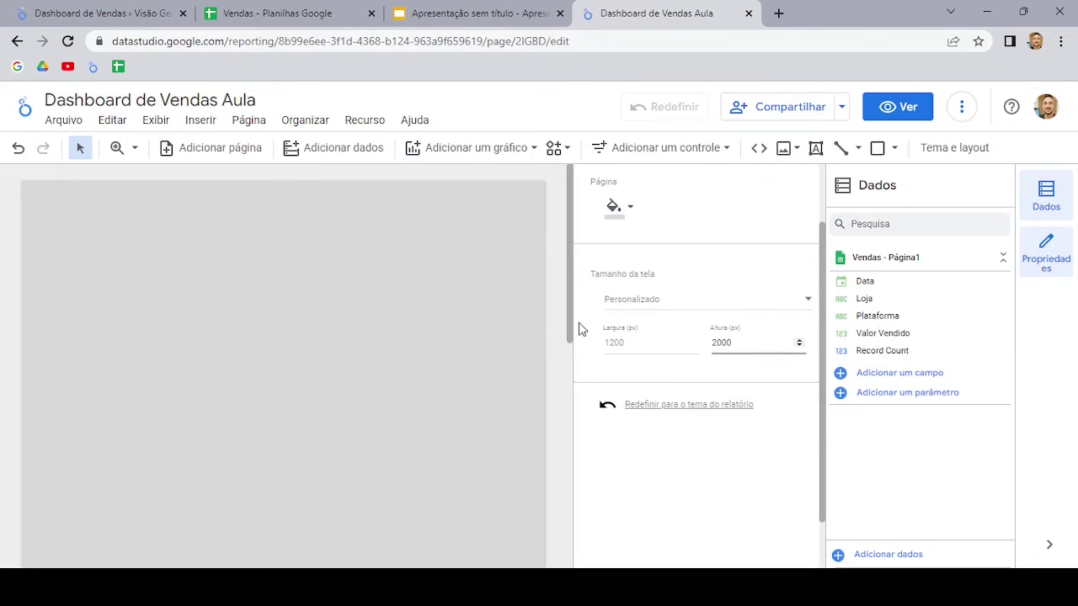
{"action": "left_click", "coordinate": [557, 218]}
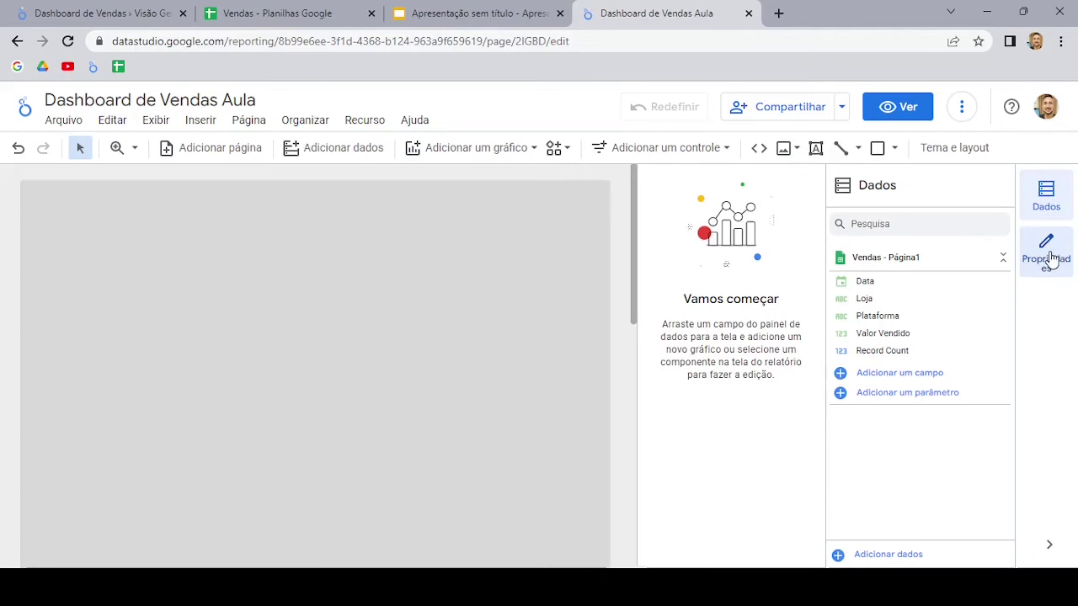
Step: Toggle the side panels back to the Dados field list, then switch to the Vendas spreadsheet tab
{"action": "left_click", "coordinate": [1048, 206]}
{"action": "left_click", "coordinate": [1048, 254]}
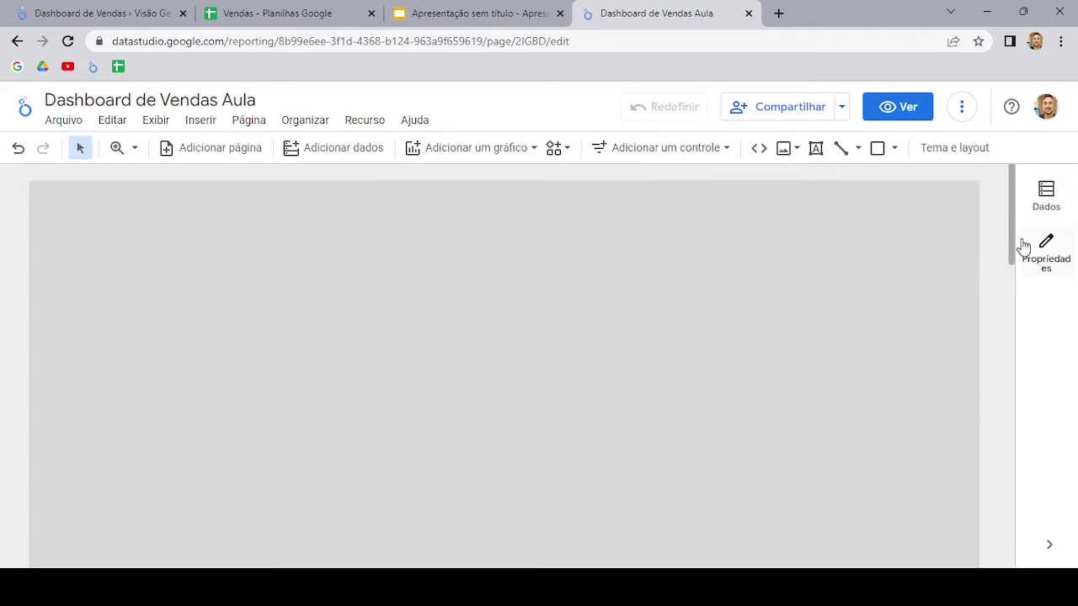
{"action": "left_click", "coordinate": [1054, 199]}
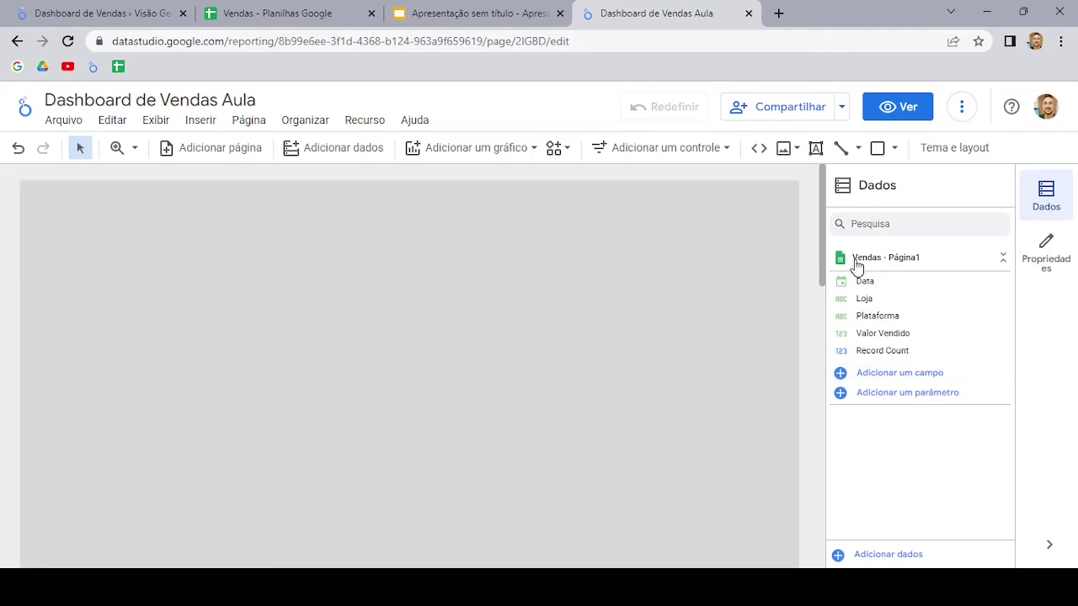
{"action": "left_click", "coordinate": [278, 14]}
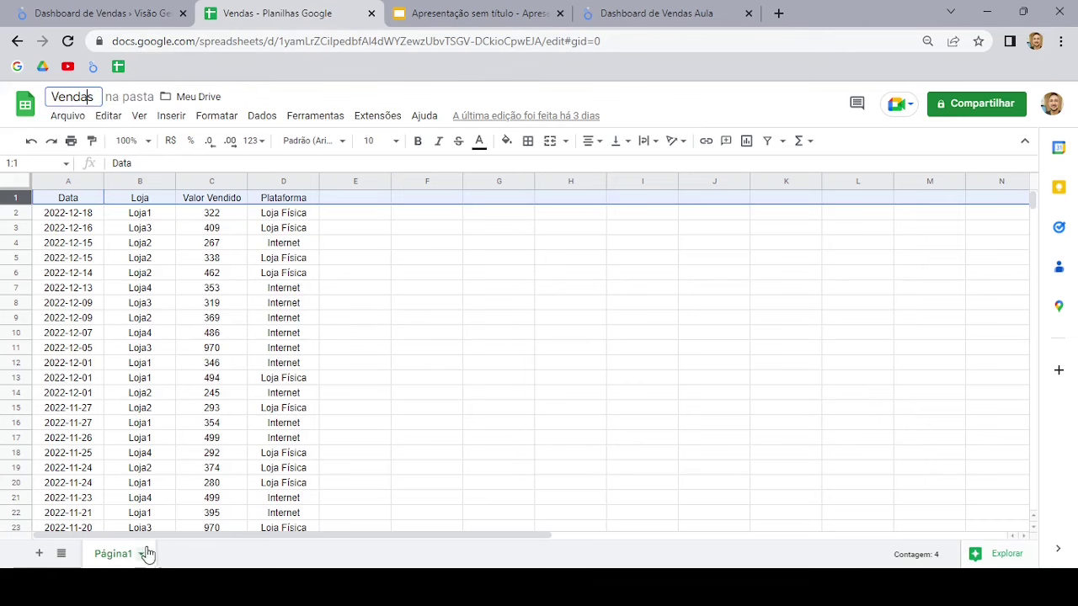
Step: Switch back to the Dashboard de Vendas Aula browser tab in Looker Studio
{"action": "left_click", "coordinate": [665, 13]}
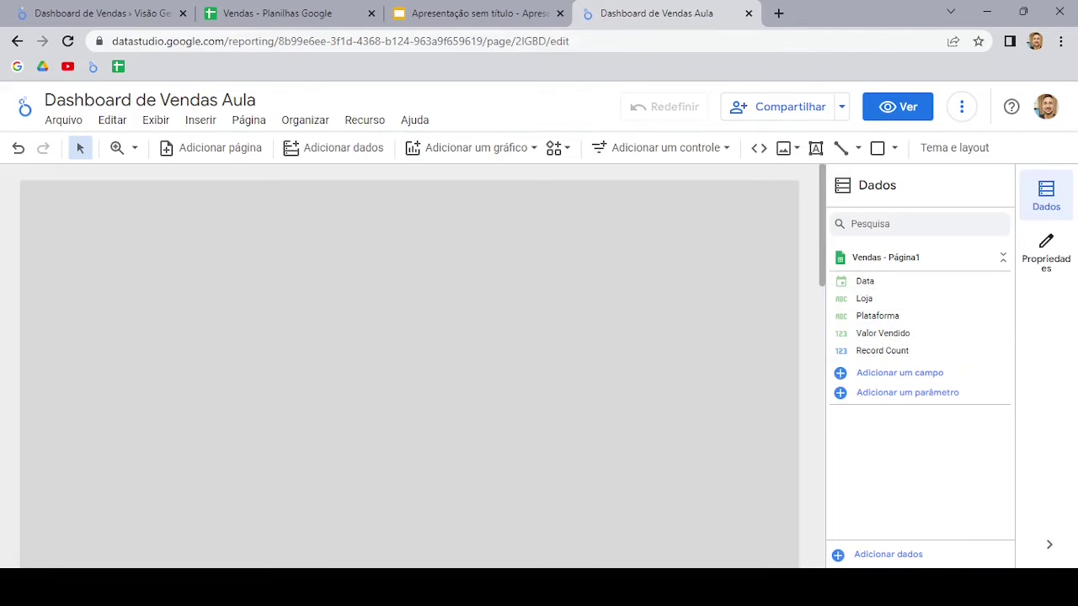
Step: Place a Visão geral scorecard on the page, showing Record Count 300, with the properties panel visible
{"action": "left_click", "coordinate": [1047, 259]}
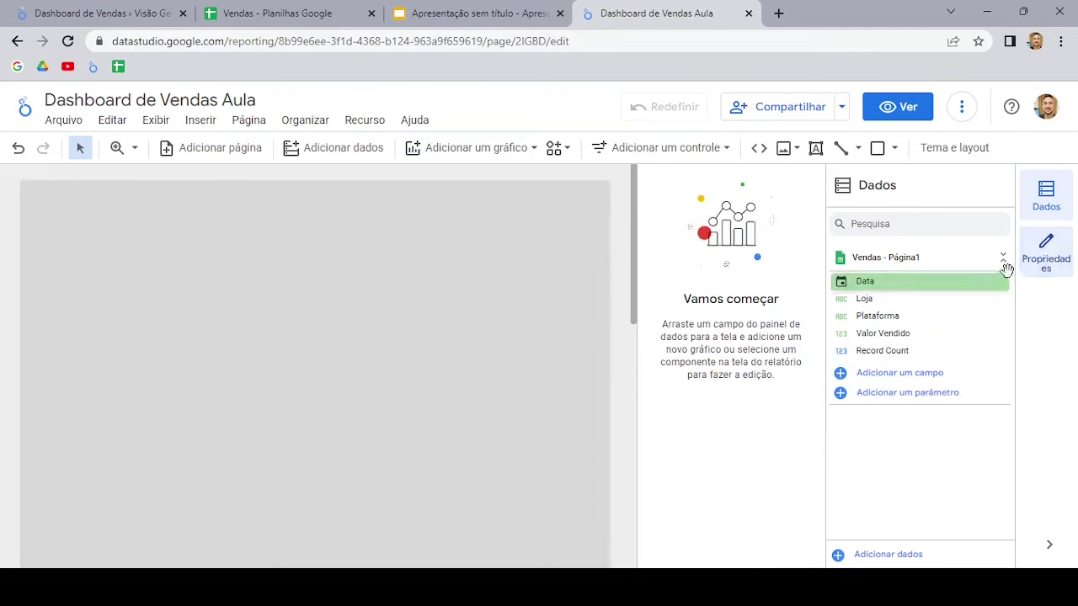
{"action": "left_click", "coordinate": [1047, 202]}
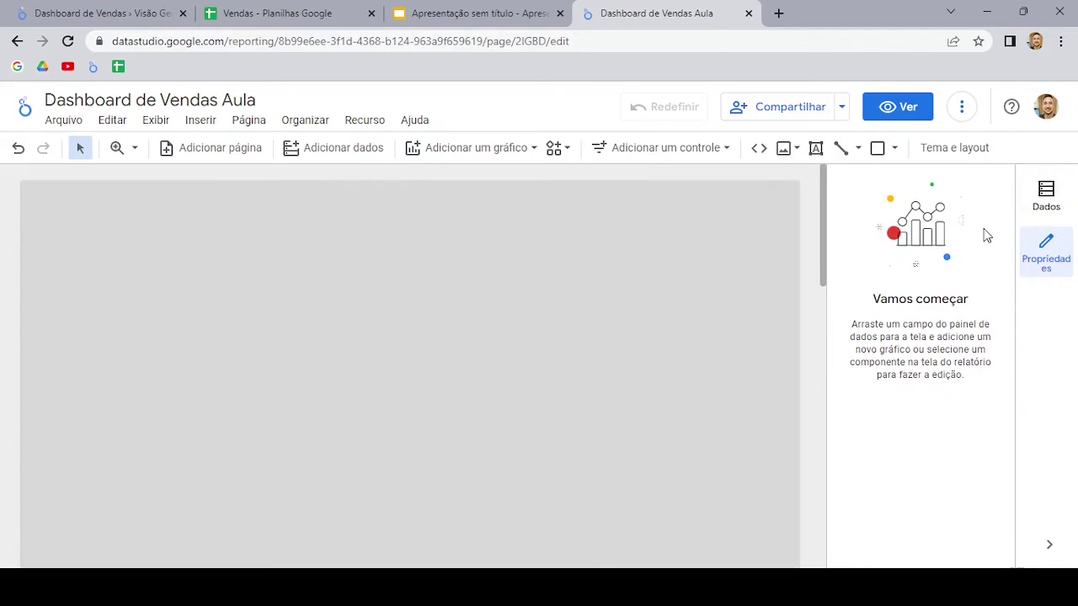
{"action": "left_click", "coordinate": [491, 155]}
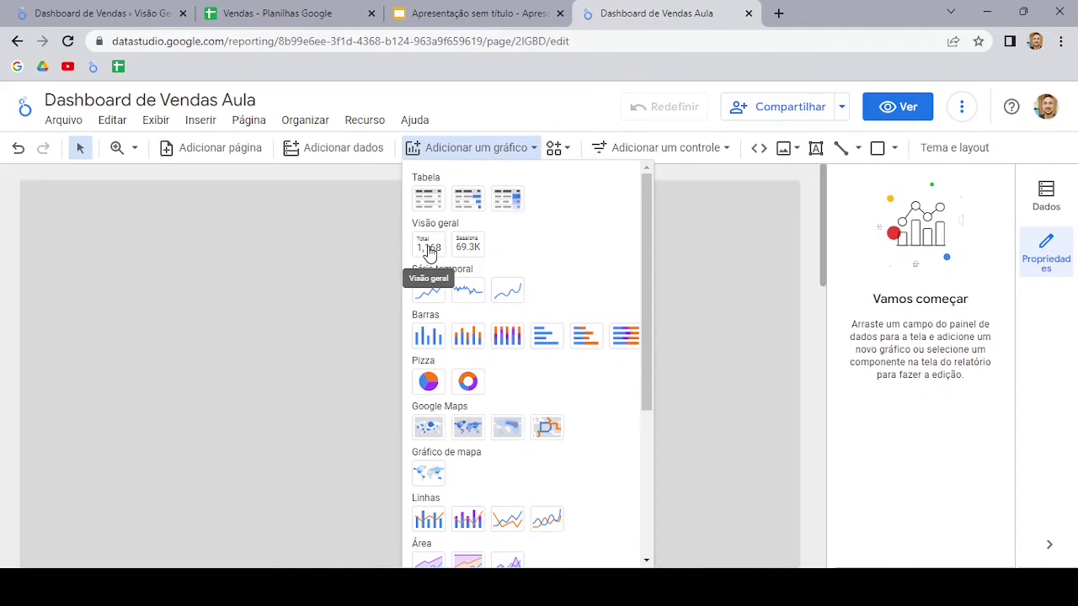
{"action": "left_click", "coordinate": [430, 251]}
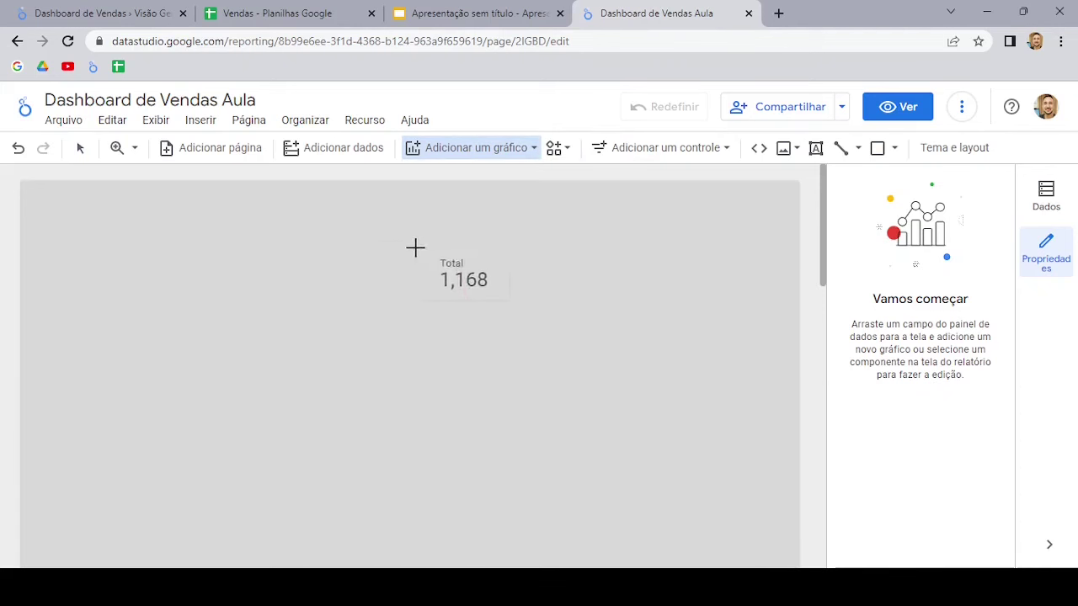
{"action": "left_click", "coordinate": [132, 233]}
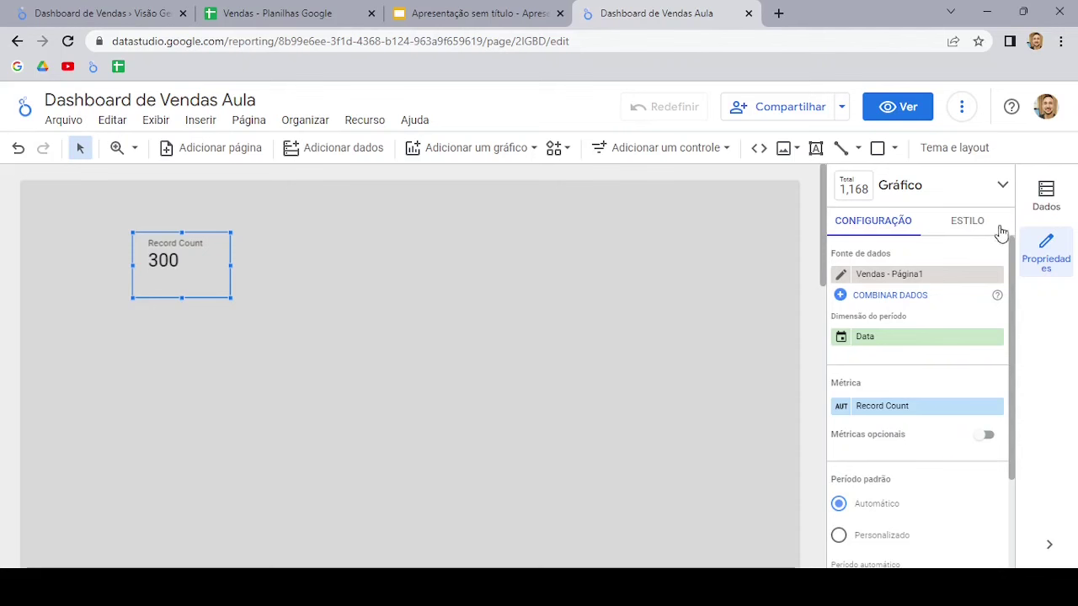
{"action": "left_click", "coordinate": [966, 224]}
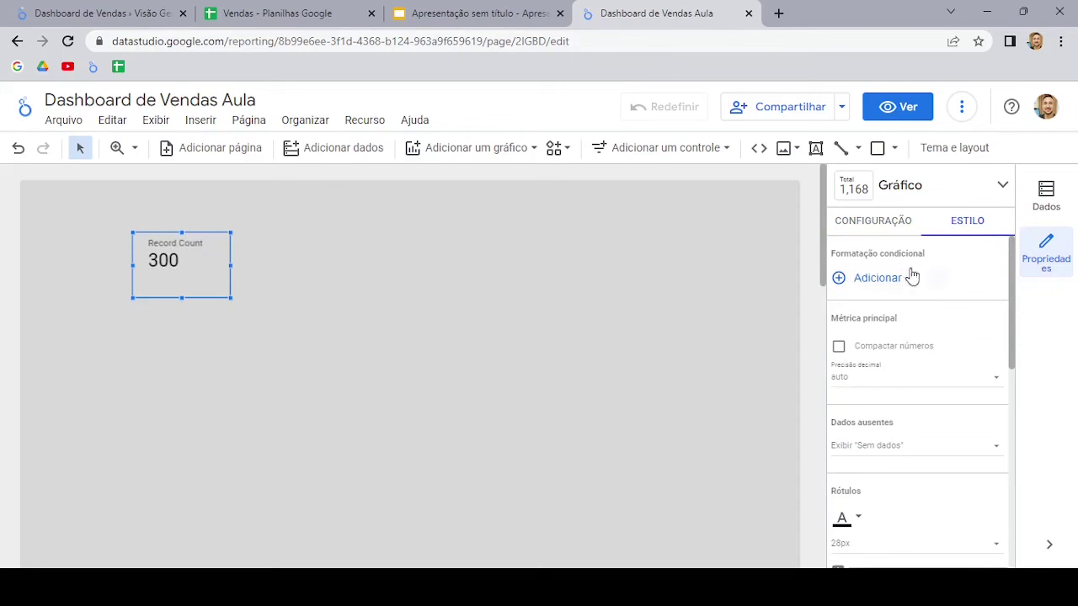
{"action": "left_click", "coordinate": [880, 231]}
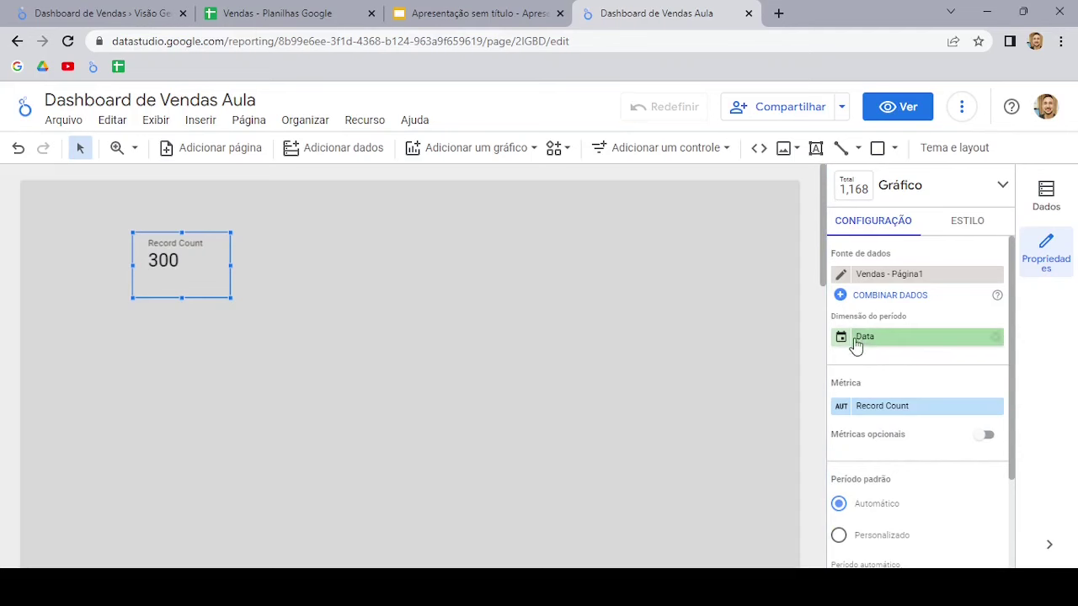
Step: Check the spreadsheet's Data column, then review the scorecard's date dimension choices without changing them
{"action": "key", "text": "ctrl+2"}
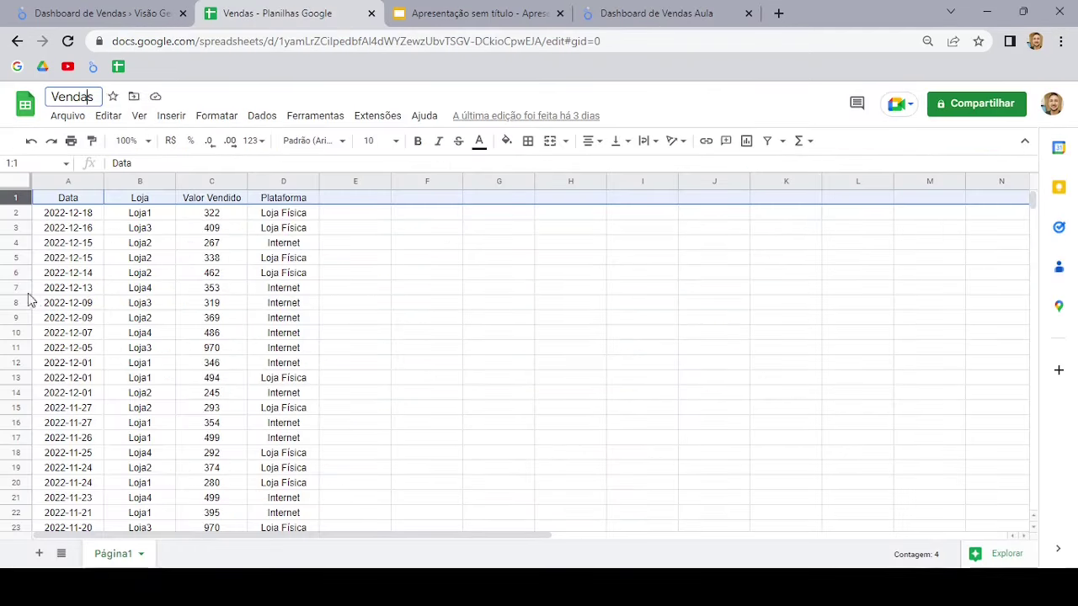
{"action": "left_click", "coordinate": [71, 181]}
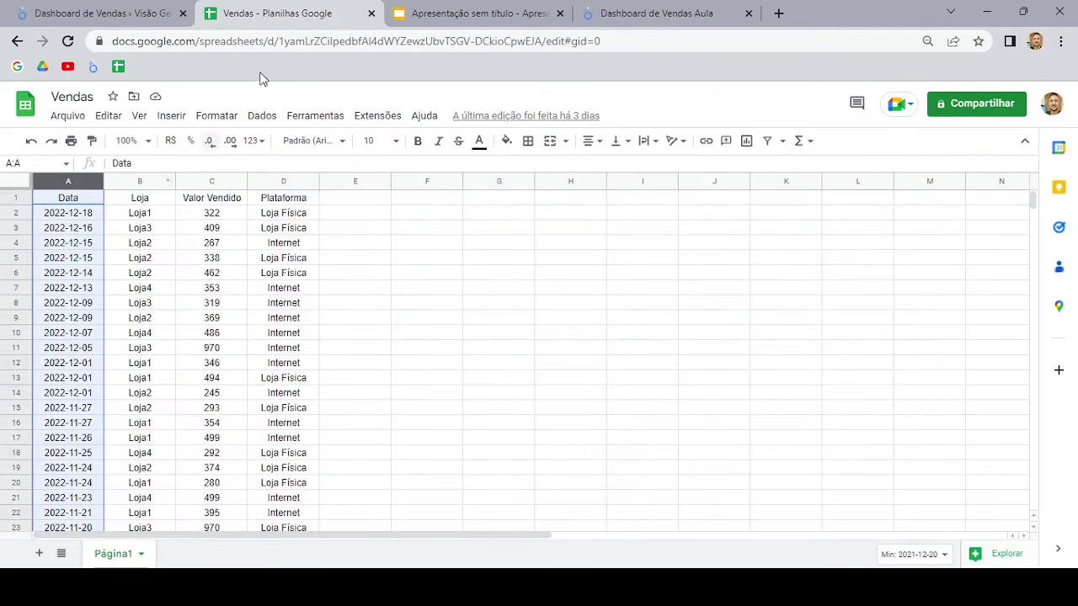
{"action": "left_click", "coordinate": [657, 14]}
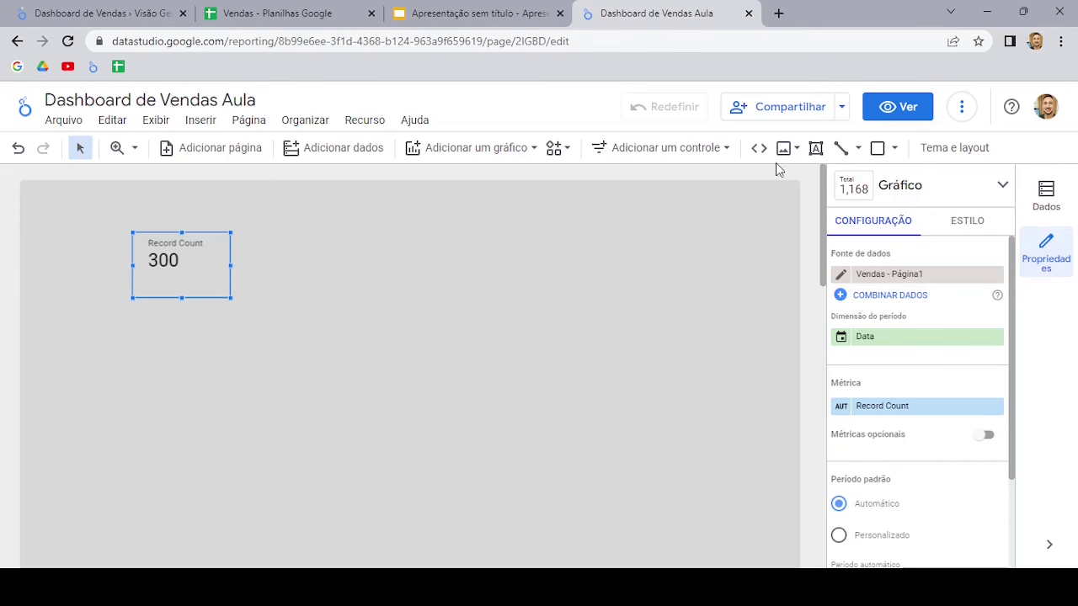
{"action": "left_click", "coordinate": [894, 344]}
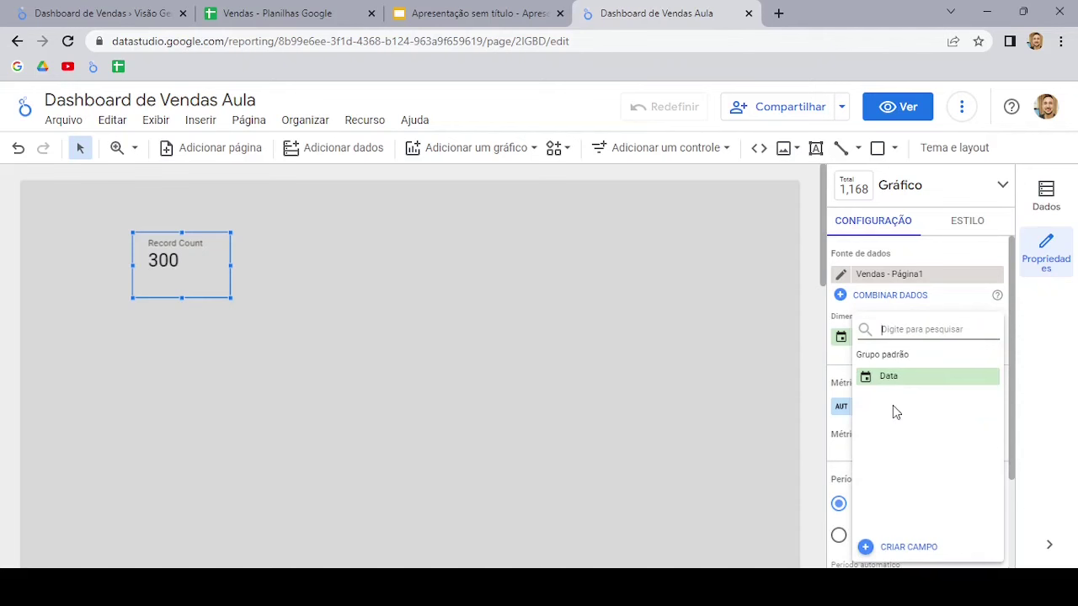
{"action": "left_click", "coordinate": [846, 371]}
{"action": "scroll", "coordinate": [846, 369], "scroll_direction": "down", "scroll_amount": 1}
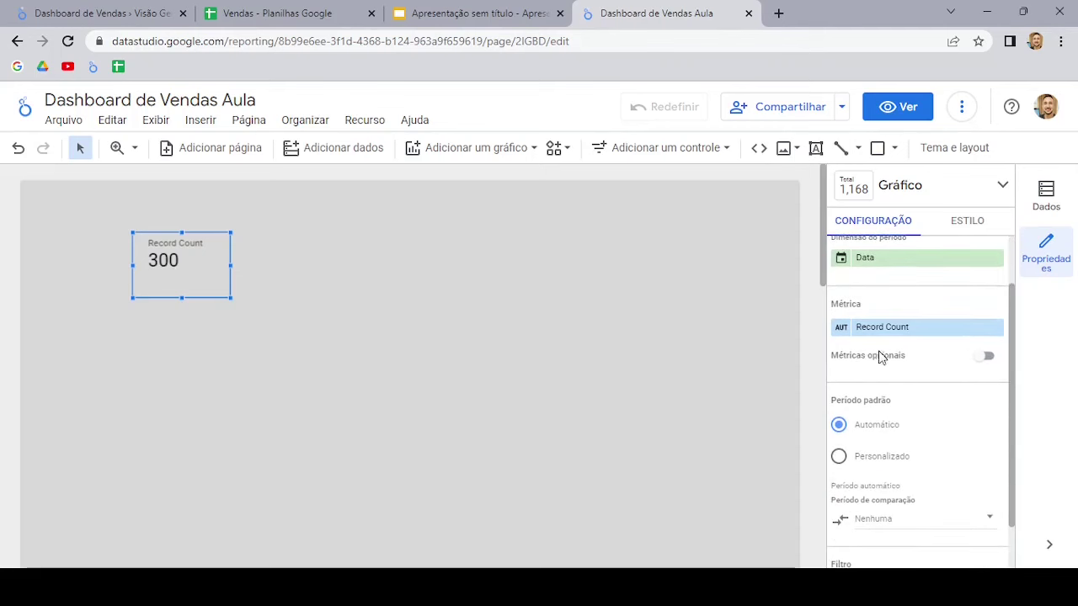
{"action": "scroll", "coordinate": [892, 343], "scroll_direction": "up", "scroll_amount": 1}
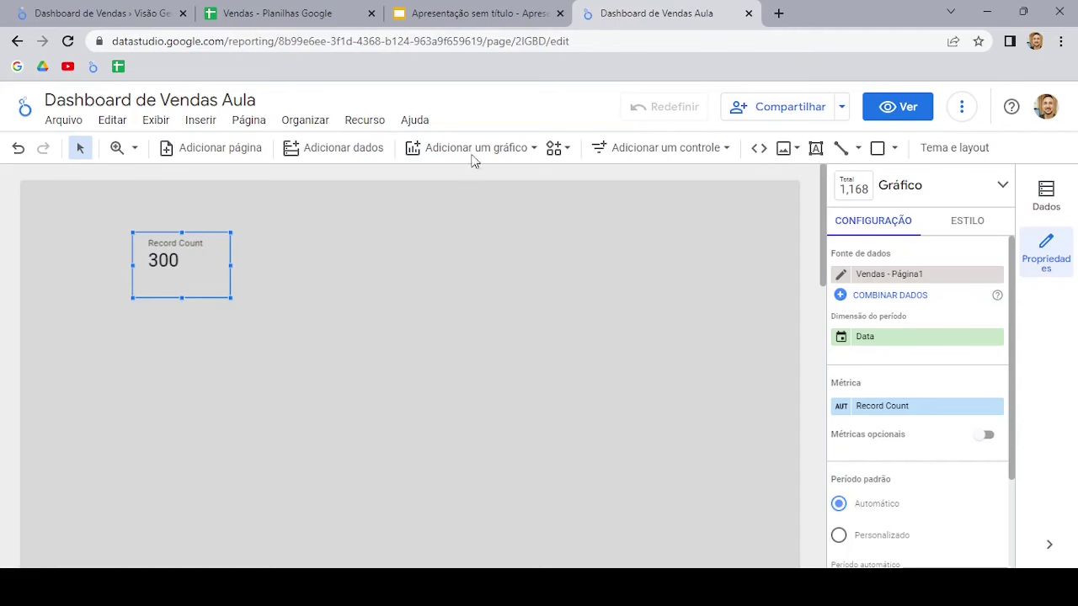
Step: Check the Valor Vendido column sum, then make Valor Vendido the scorecard metric, showing 120.240
{"action": "left_click", "coordinate": [278, 12]}
{"action": "left_click", "coordinate": [211, 213]}
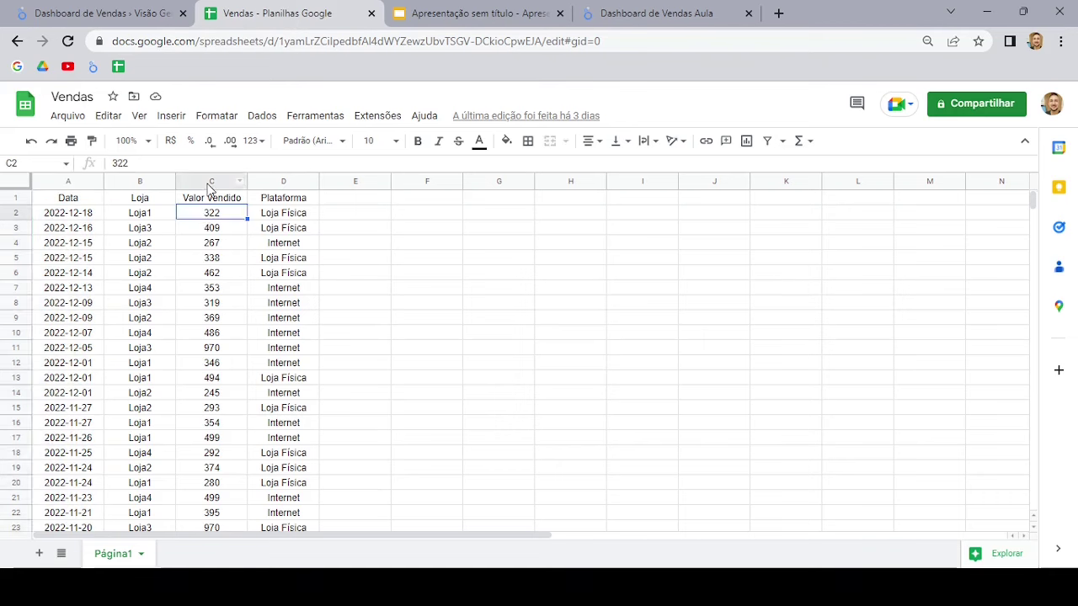
{"action": "left_click", "coordinate": [210, 184]}
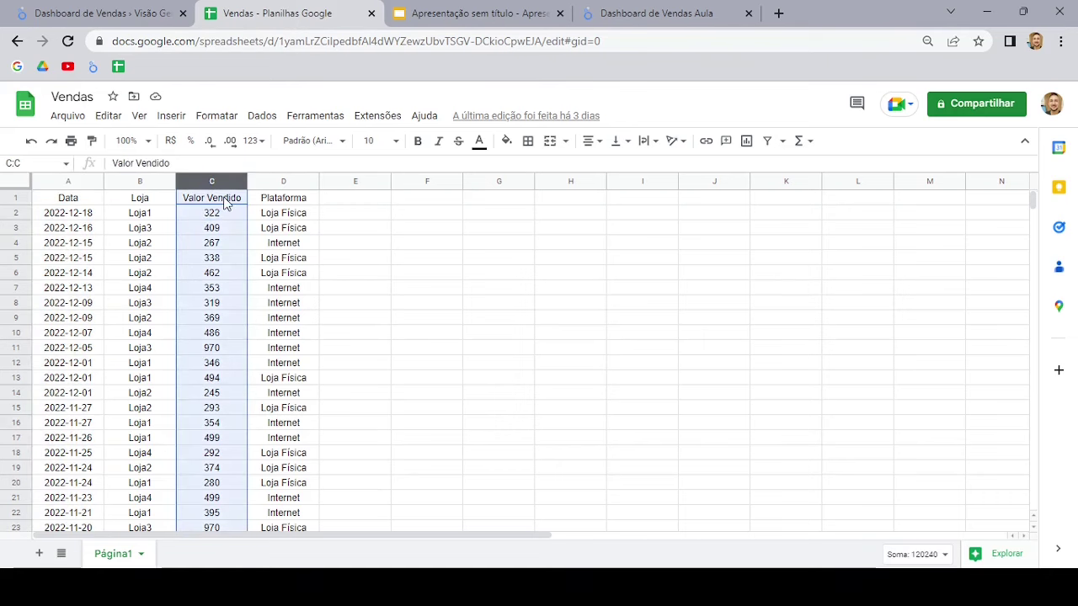
{"action": "left_click", "coordinate": [645, 15]}
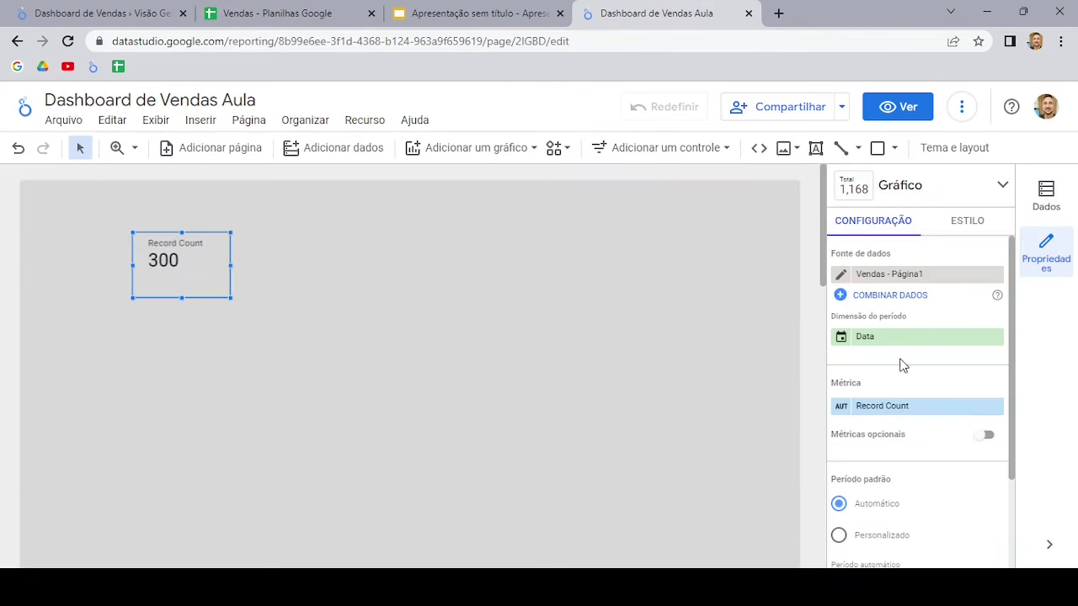
{"action": "left_click", "coordinate": [908, 407]}
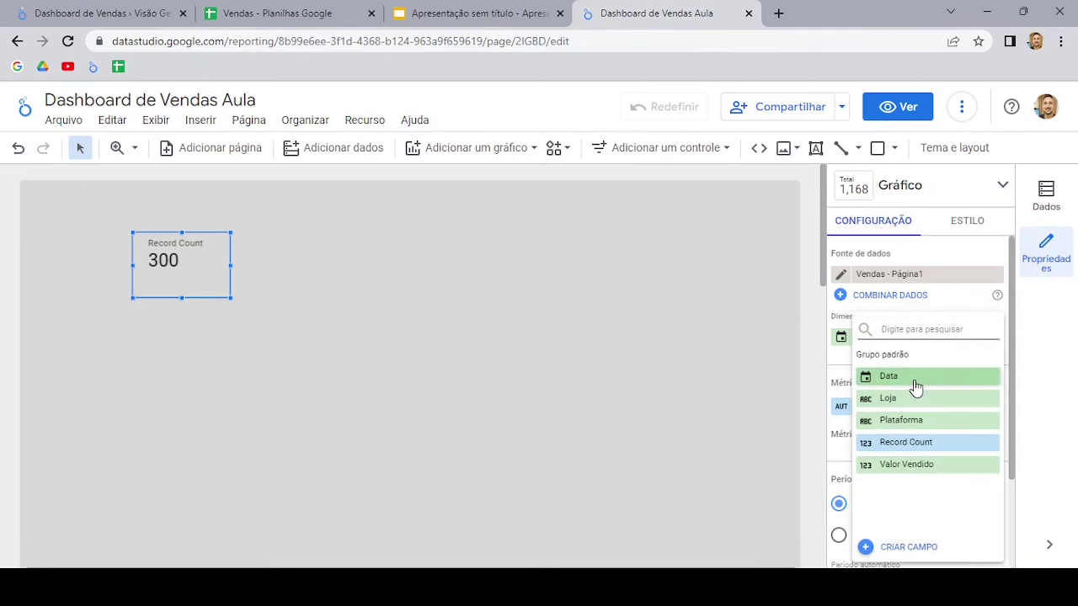
{"action": "left_click", "coordinate": [905, 471]}
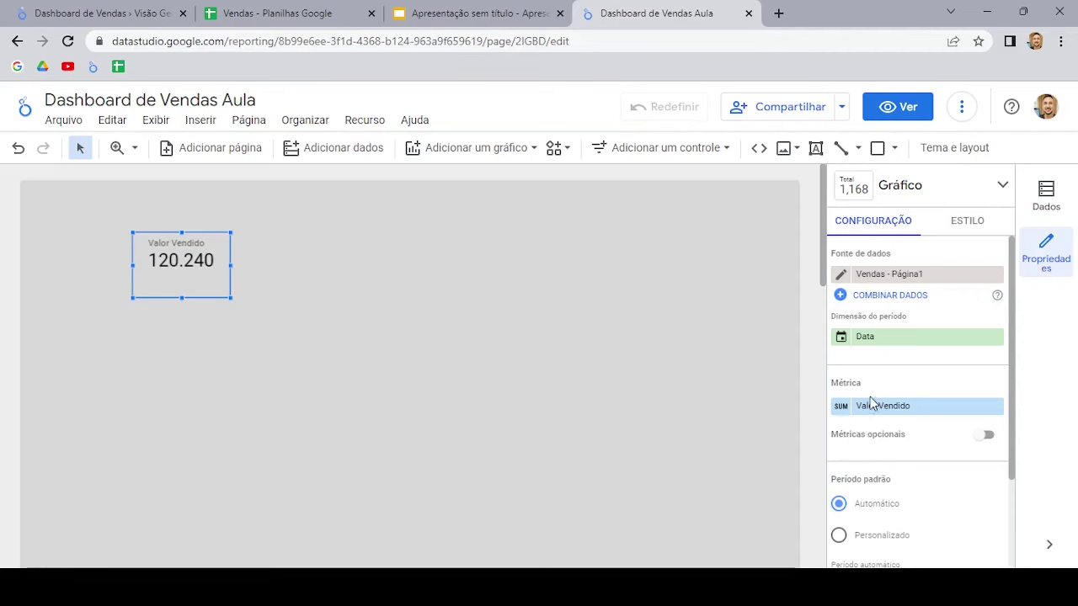
{"action": "left_click", "coordinate": [277, 13]}
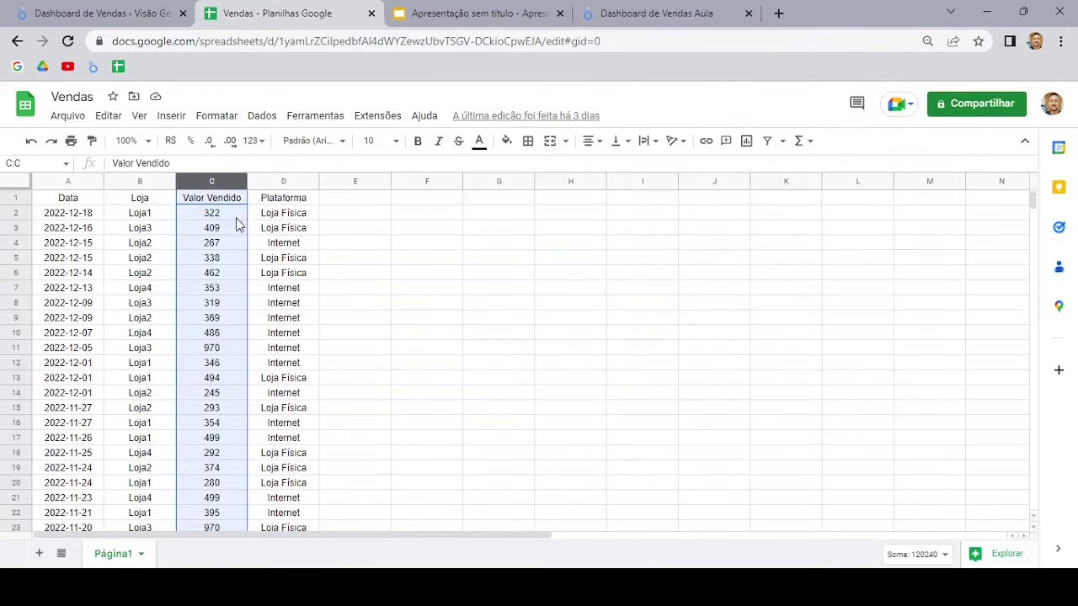
Step: Select column C to confirm Valor Vendido sums to 120240, then return to the dashboard
{"action": "left_click", "coordinate": [209, 181]}
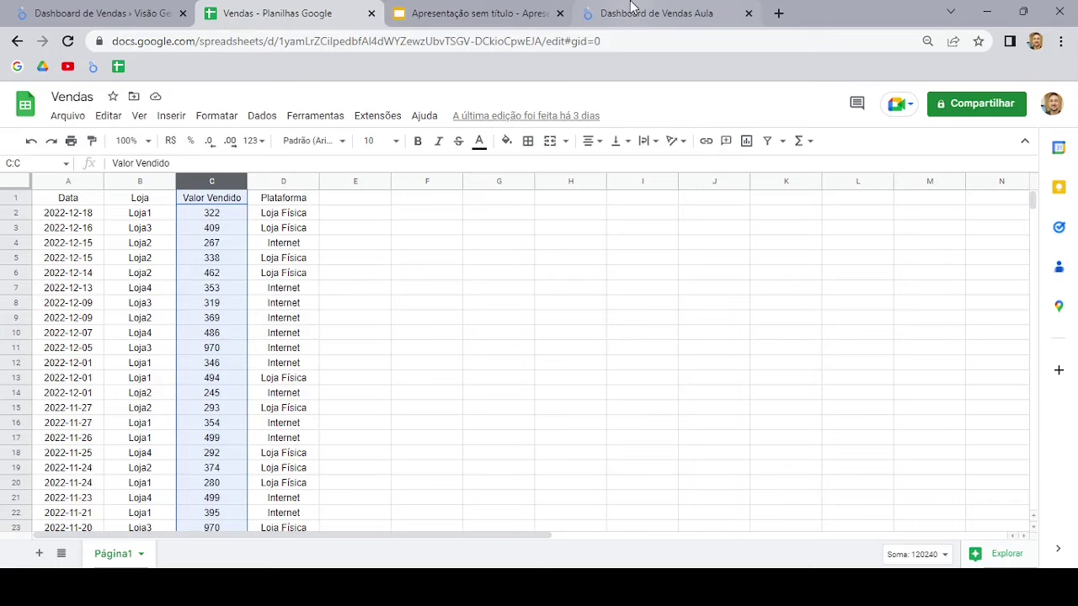
{"action": "left_click", "coordinate": [632, 10]}
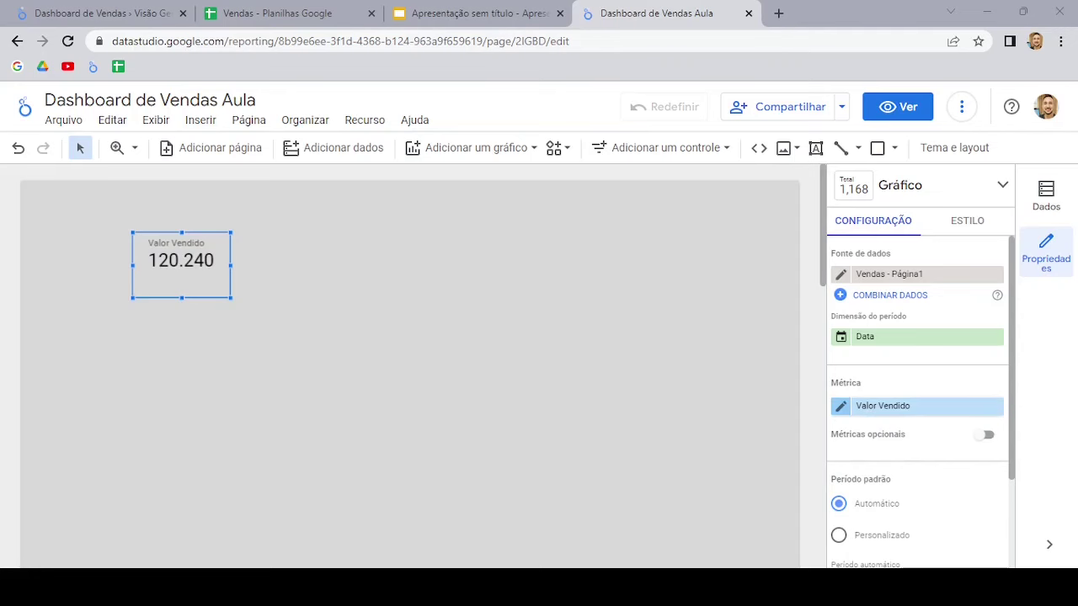
Step: Try average, count, minimum and maximum aggregations on Valor Vendido, then return to the total sum
{"action": "left_click", "coordinate": [841, 406]}
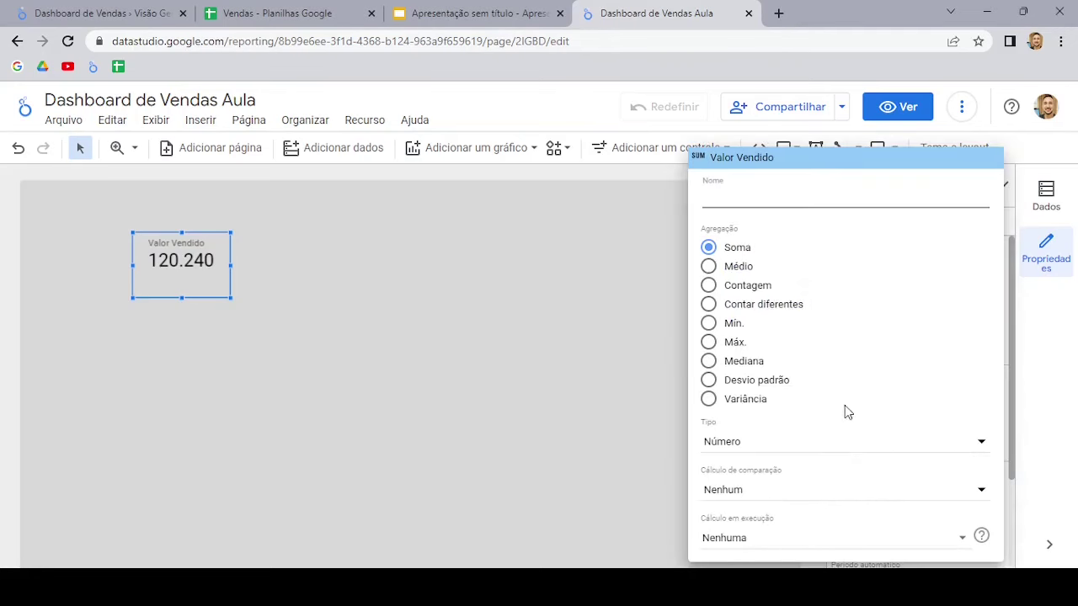
{"action": "key", "text": "Escape"}
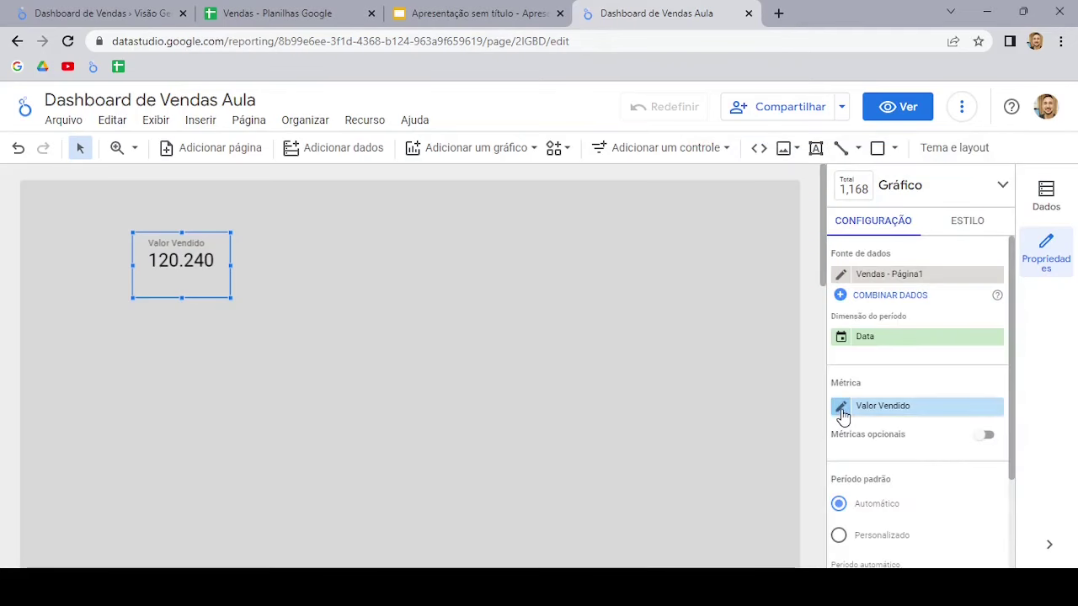
{"action": "left_click", "coordinate": [841, 407]}
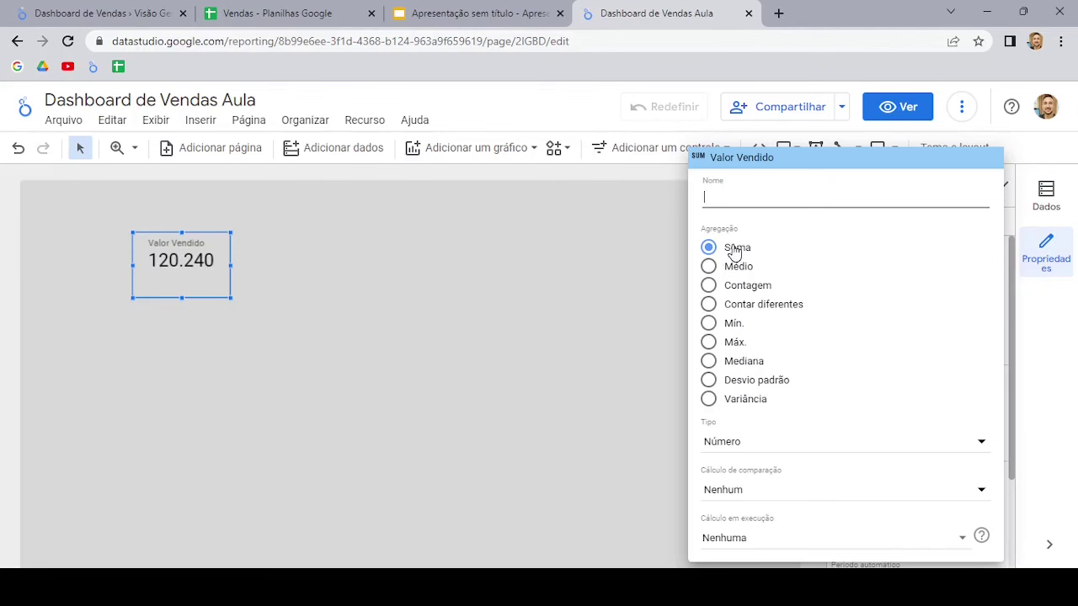
{"action": "left_click", "coordinate": [712, 269]}
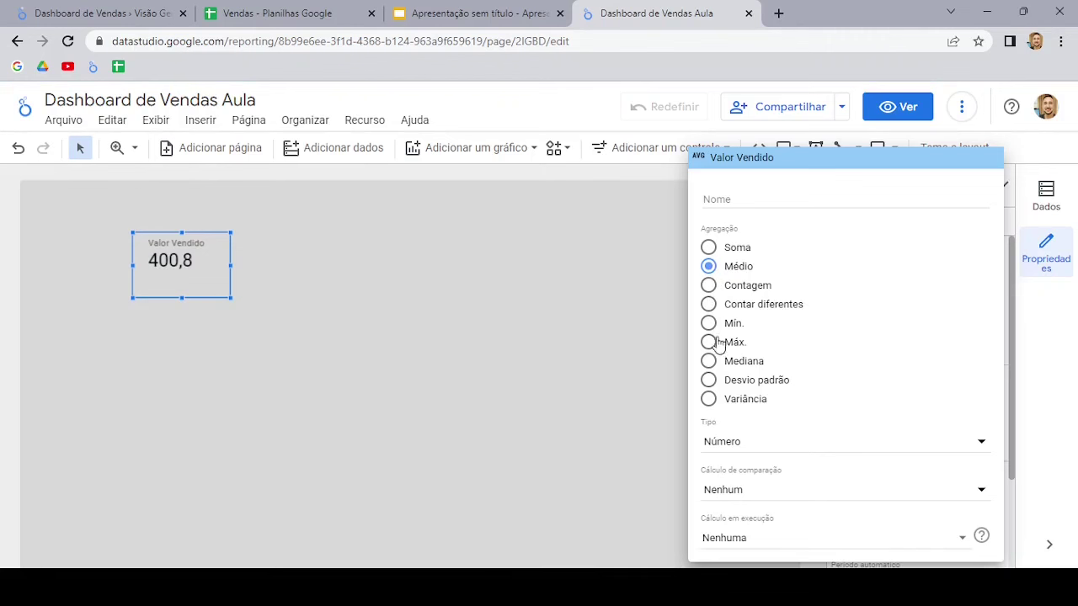
{"action": "left_click", "coordinate": [709, 286]}
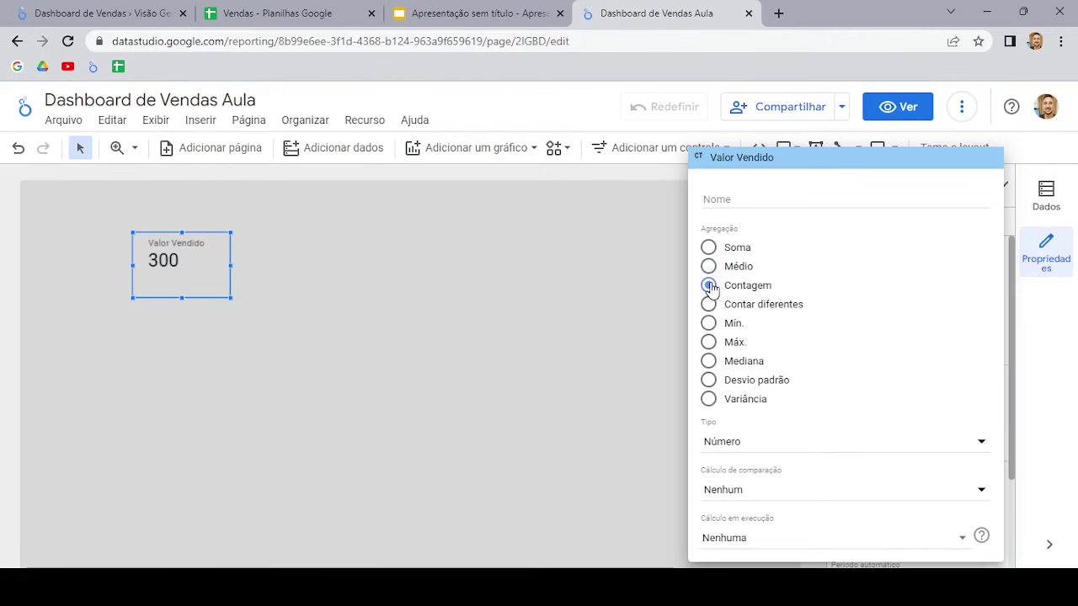
{"action": "left_click", "coordinate": [708, 323]}
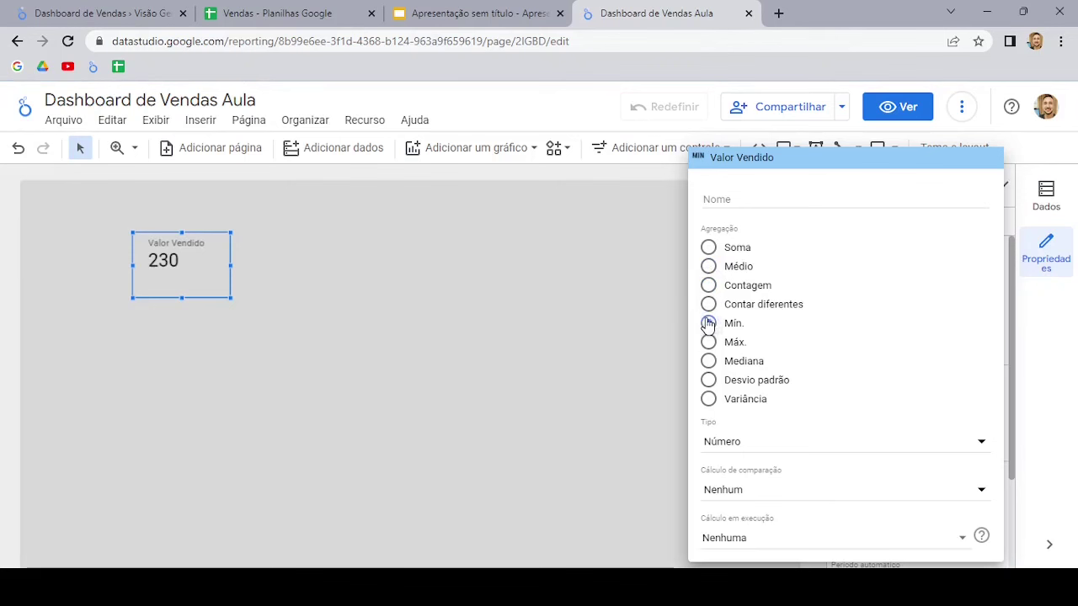
{"action": "left_click", "coordinate": [709, 342]}
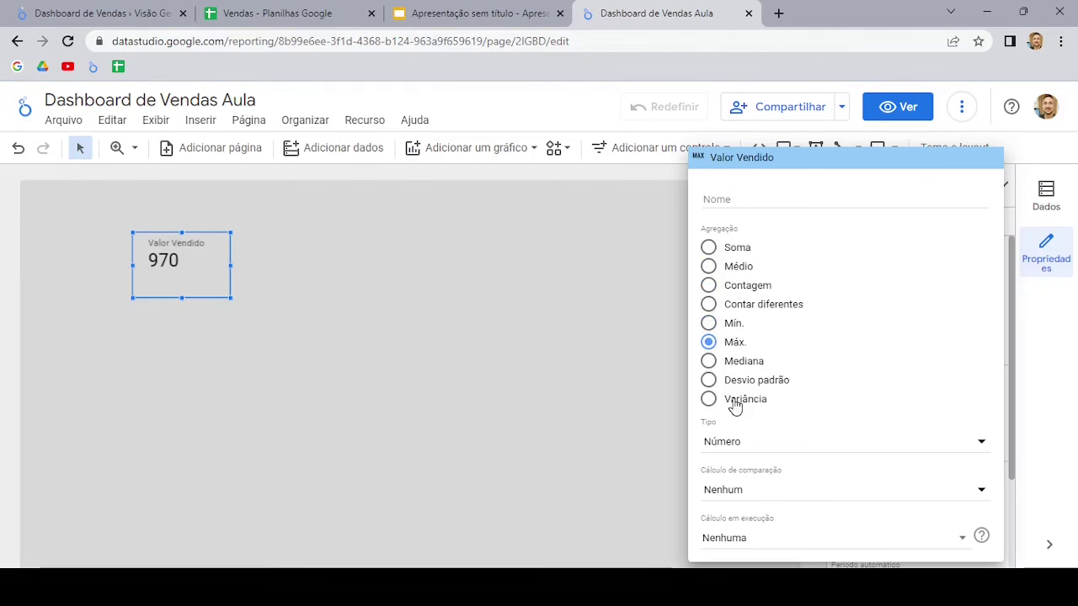
{"action": "left_click", "coordinate": [710, 248]}
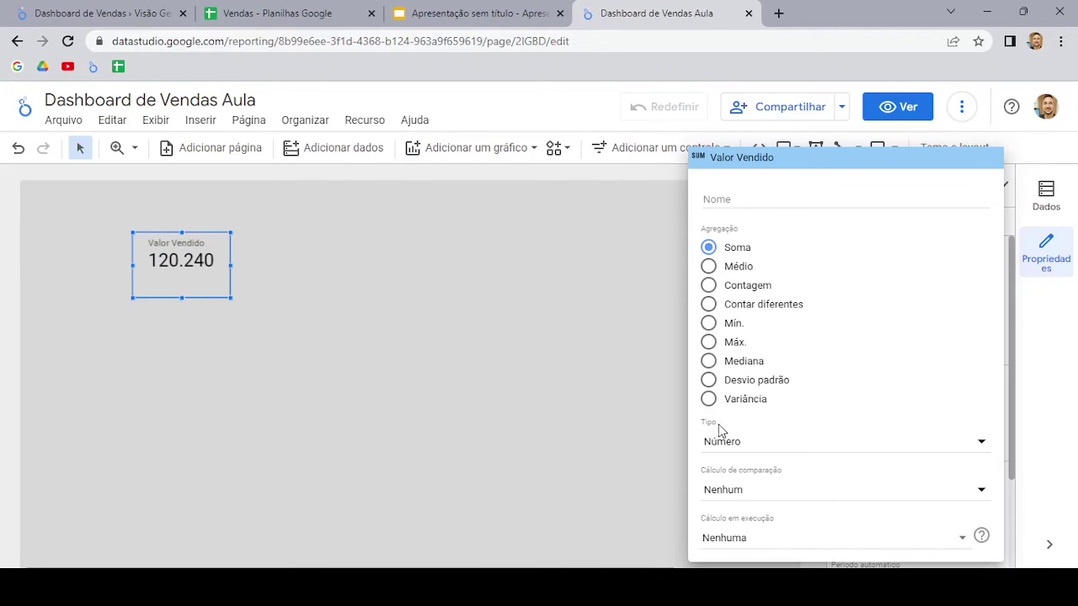
Step: Format Valor Vendido as BRL - Real brasileiro (R$) and widen the scorecard to show R$ 120.240,00
{"action": "left_click", "coordinate": [742, 448]}
{"action": "mouse_move", "coordinate": [744, 453]}
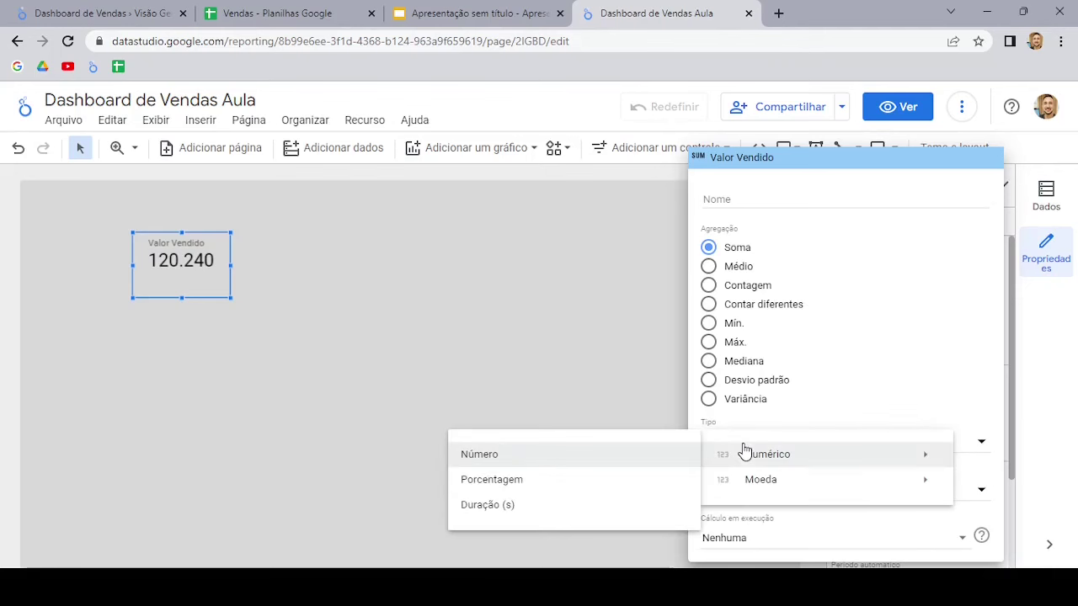
{"action": "mouse_move", "coordinate": [770, 482]}
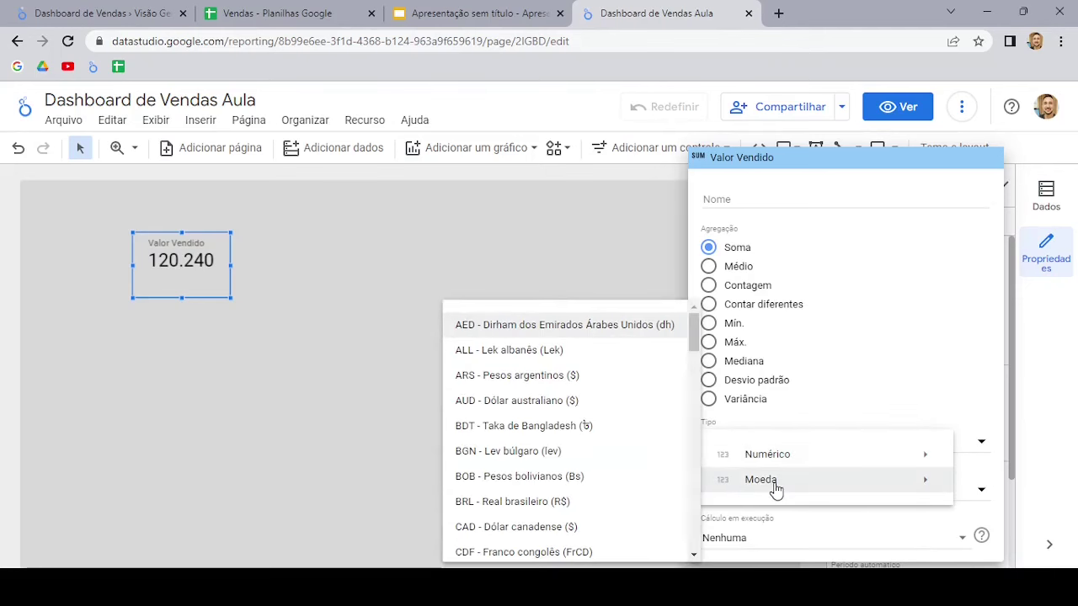
{"action": "left_click", "coordinate": [510, 505]}
{"action": "left_click", "coordinate": [510, 503]}
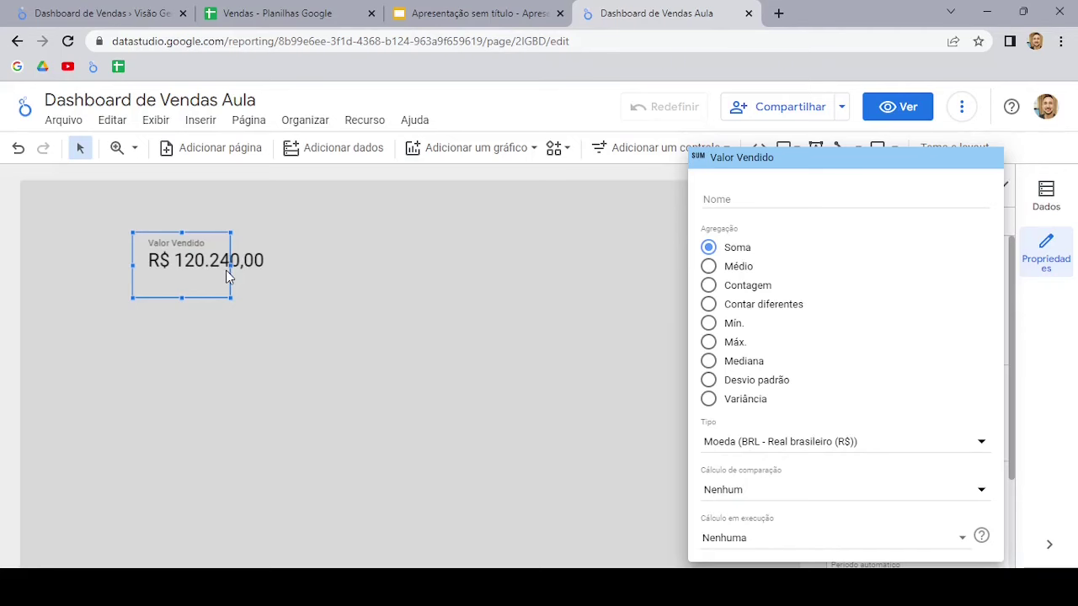
{"action": "mouse_move", "coordinate": [227, 270]}
{"action": "left_mouse_down"}
{"action": "mouse_move", "coordinate": [279, 271]}
{"action": "mouse_move", "coordinate": [174, 248]}
{"action": "mouse_move", "coordinate": [174, 295]}
{"action": "left_mouse_up"}
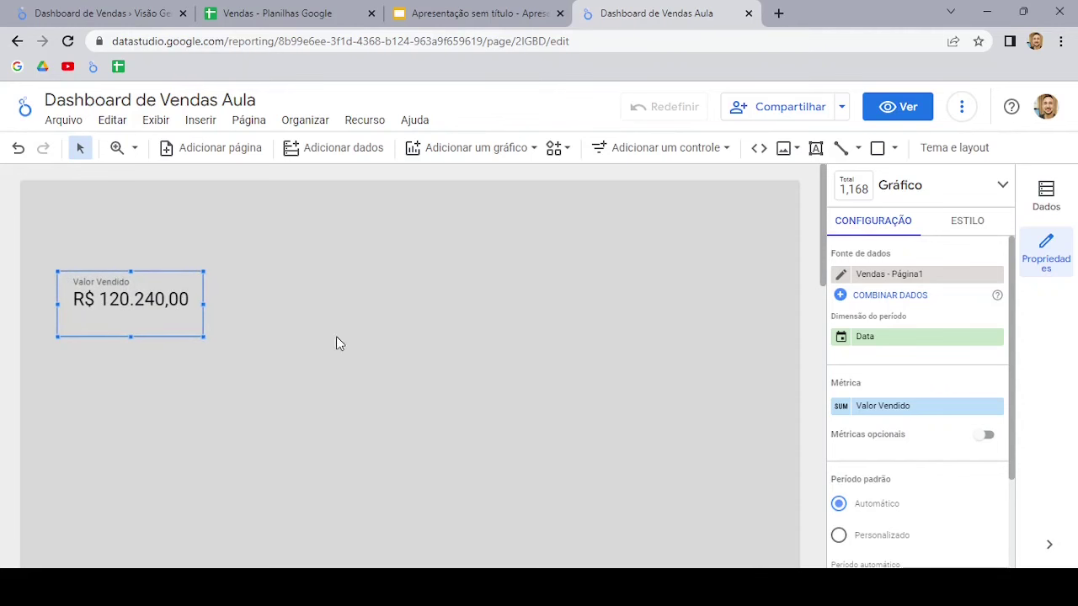
Step: Draw a text box across the top of the page containing the title 'Dashboard de Vendas'
{"action": "left_click", "coordinate": [814, 152]}
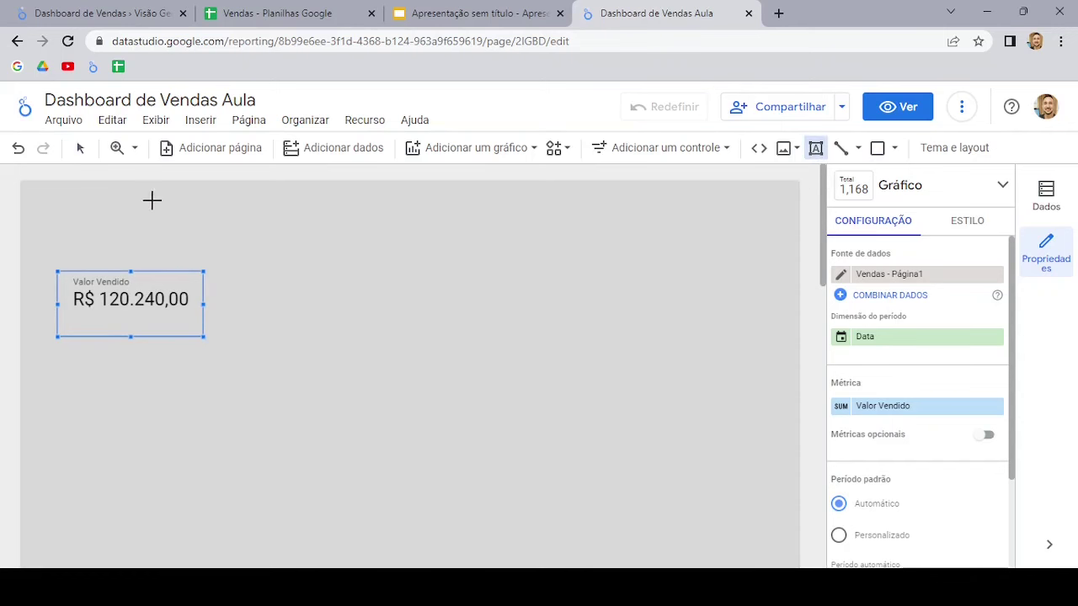
{"action": "left_click_drag", "start_coordinate": [130, 194], "coordinate": [633, 257]}
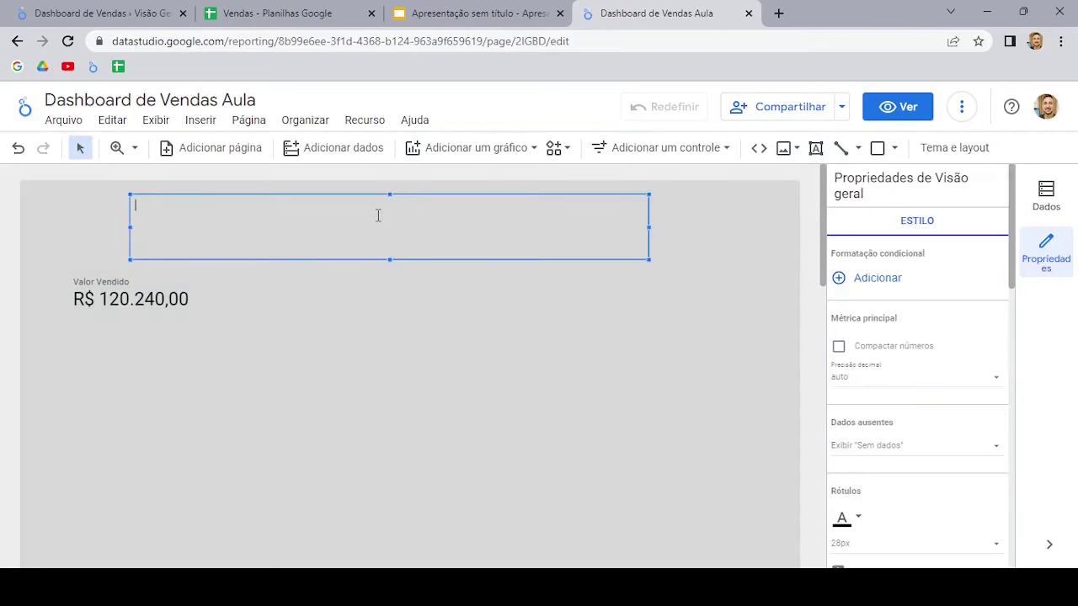
{"action": "type", "text": "Dashb"}
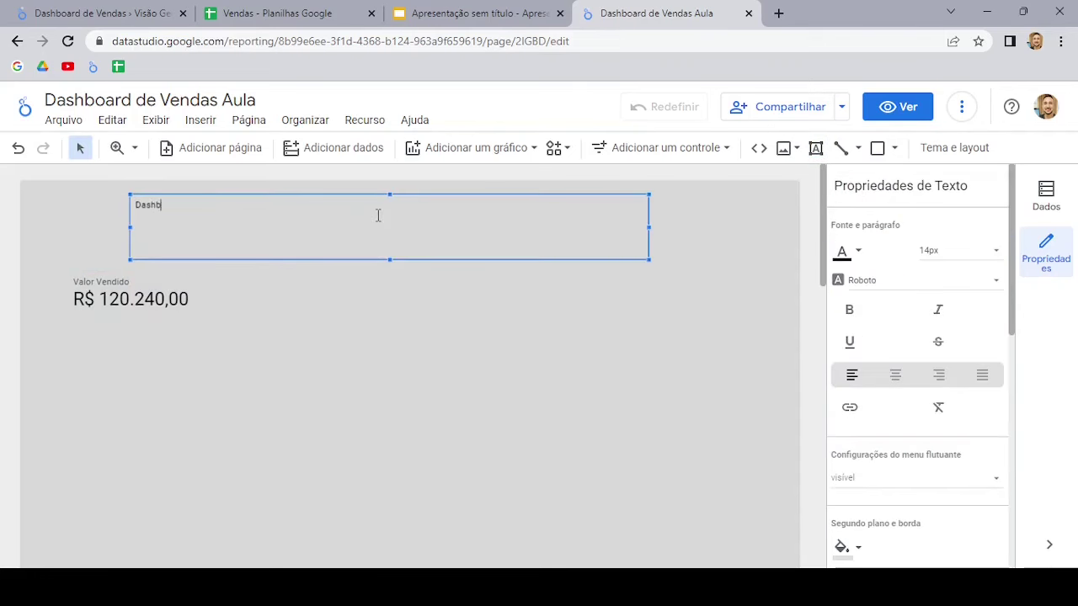
{"action": "type", "text": "en"}
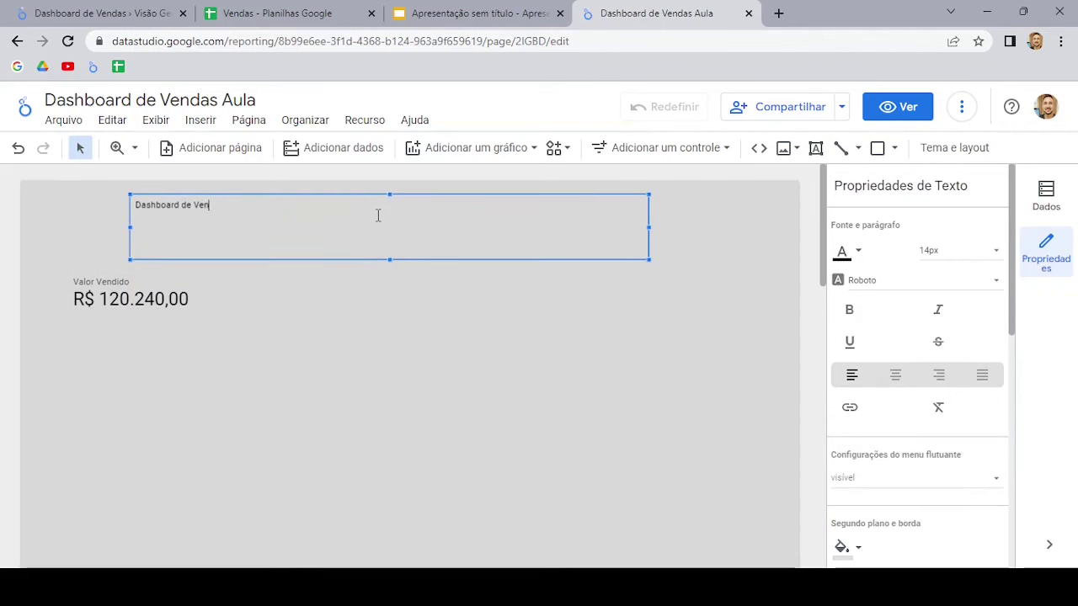
{"action": "type", "text": "das"}
{"action": "left_click", "coordinate": [294, 281]}
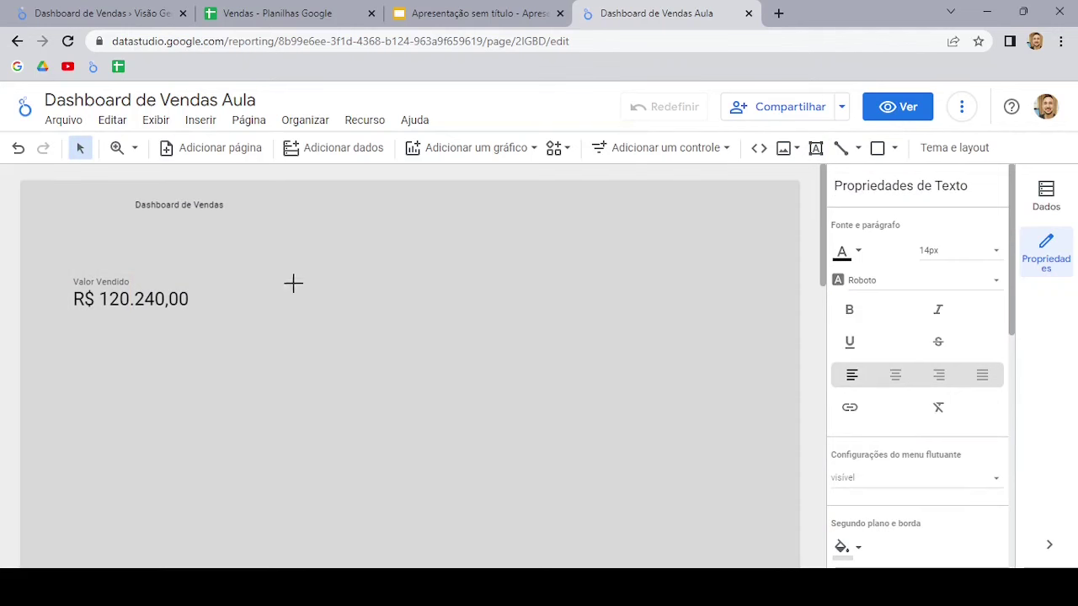
{"action": "left_click", "coordinate": [221, 202]}
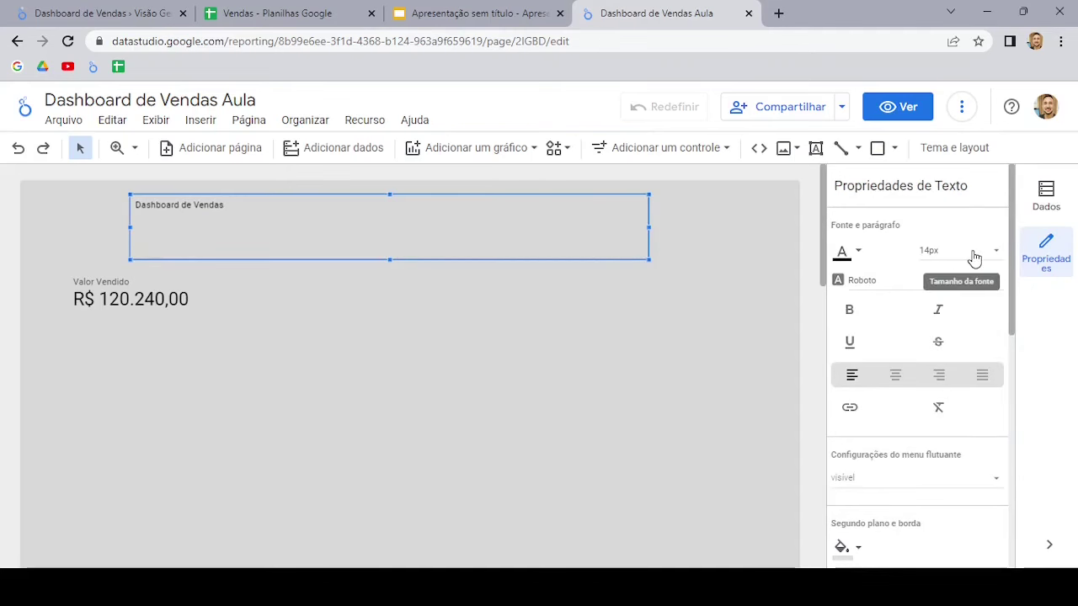
Step: Style the title as 36px, centred, bold, dark grey text
{"action": "left_click", "coordinate": [972, 259]}
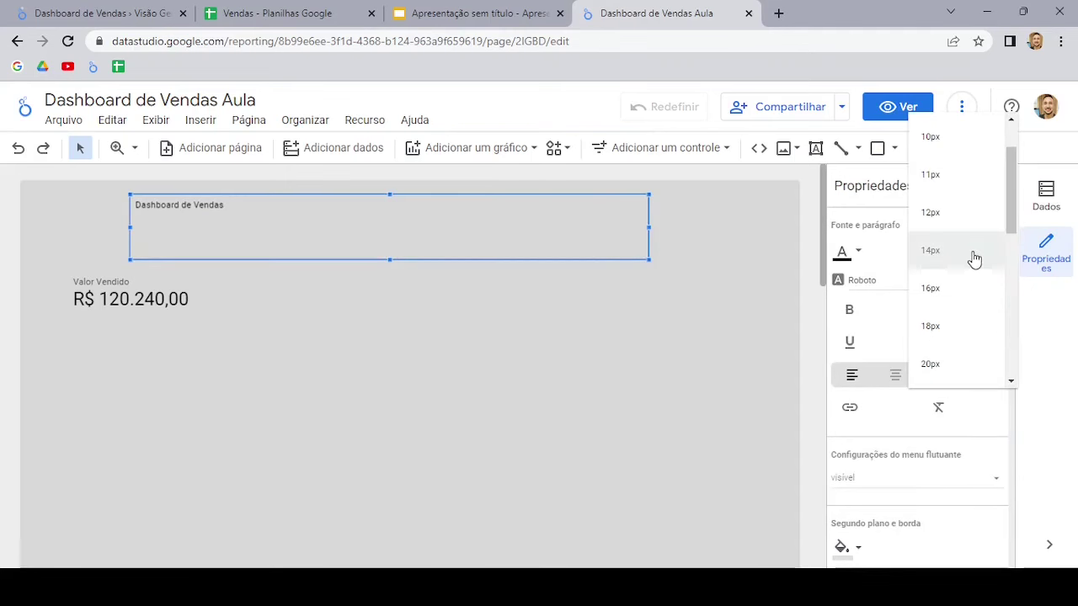
{"action": "scroll", "coordinate": [956, 233], "scroll_direction": "down", "scroll_amount": 2}
{"action": "scroll", "coordinate": [955, 233], "scroll_direction": "down", "scroll_amount": 1}
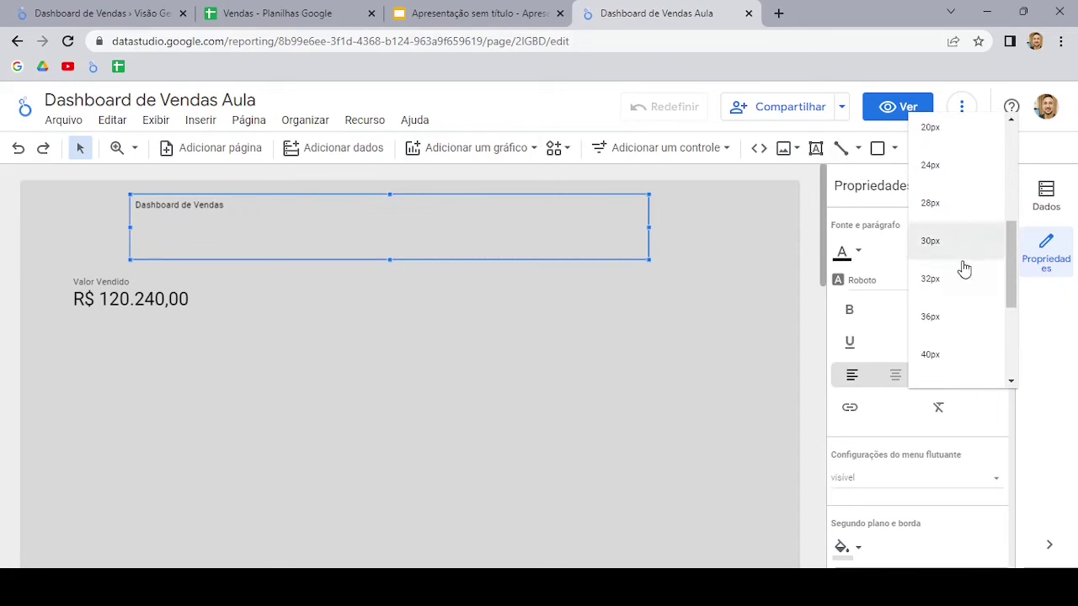
{"action": "left_click", "coordinate": [930, 317]}
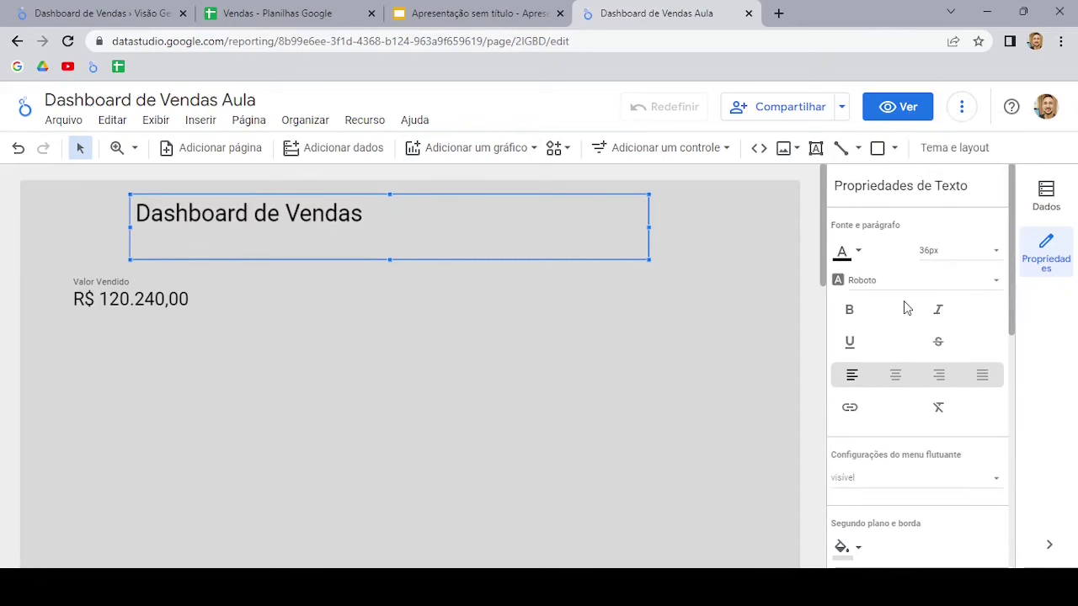
{"action": "left_click", "coordinate": [897, 383]}
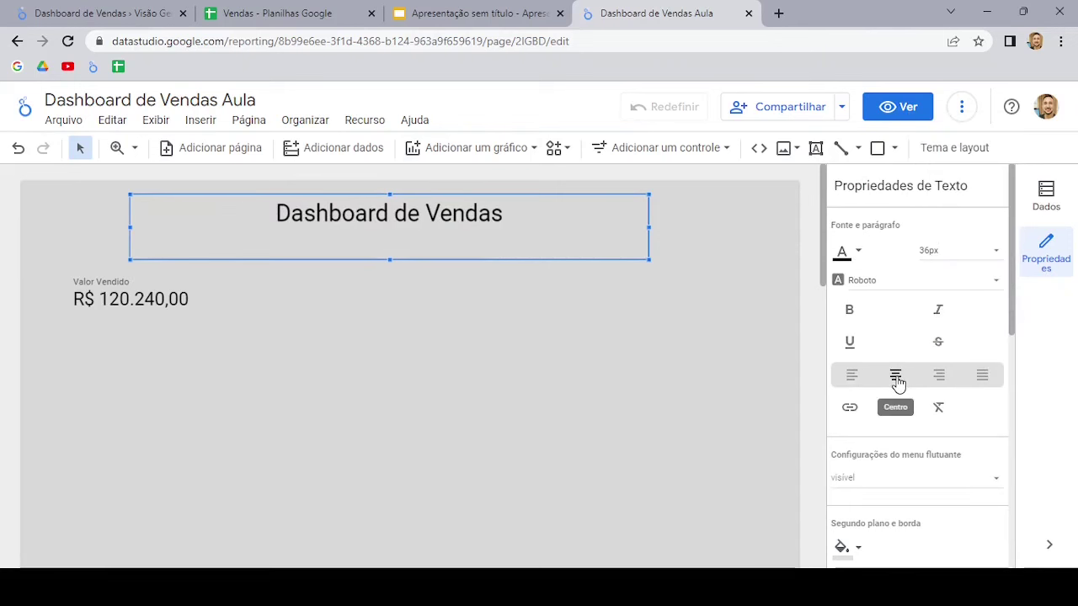
{"action": "left_click", "coordinate": [849, 311]}
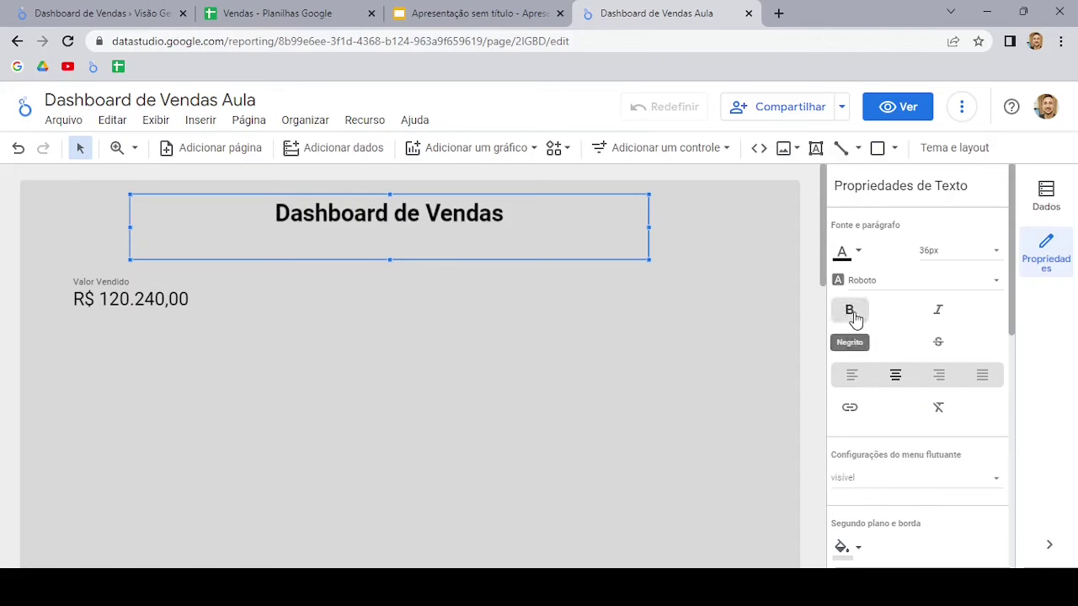
{"action": "left_click", "coordinate": [856, 253]}
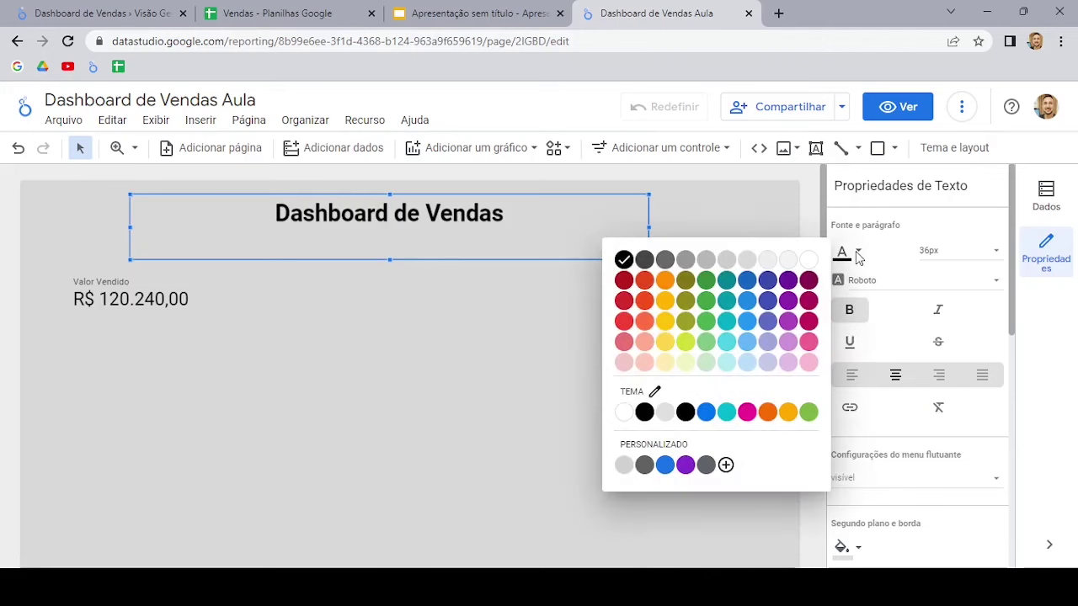
{"action": "left_click", "coordinate": [644, 260]}
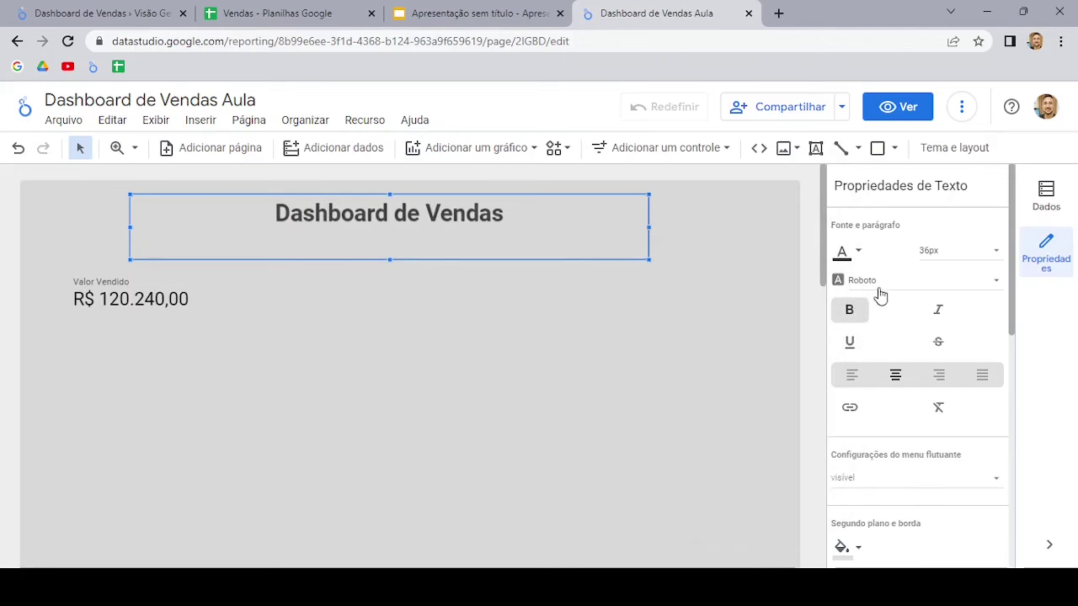
{"action": "scroll", "coordinate": [876, 293], "scroll_direction": "down", "scroll_amount": 4}
{"action": "scroll", "coordinate": [925, 367], "scroll_direction": "up", "scroll_amount": 4}
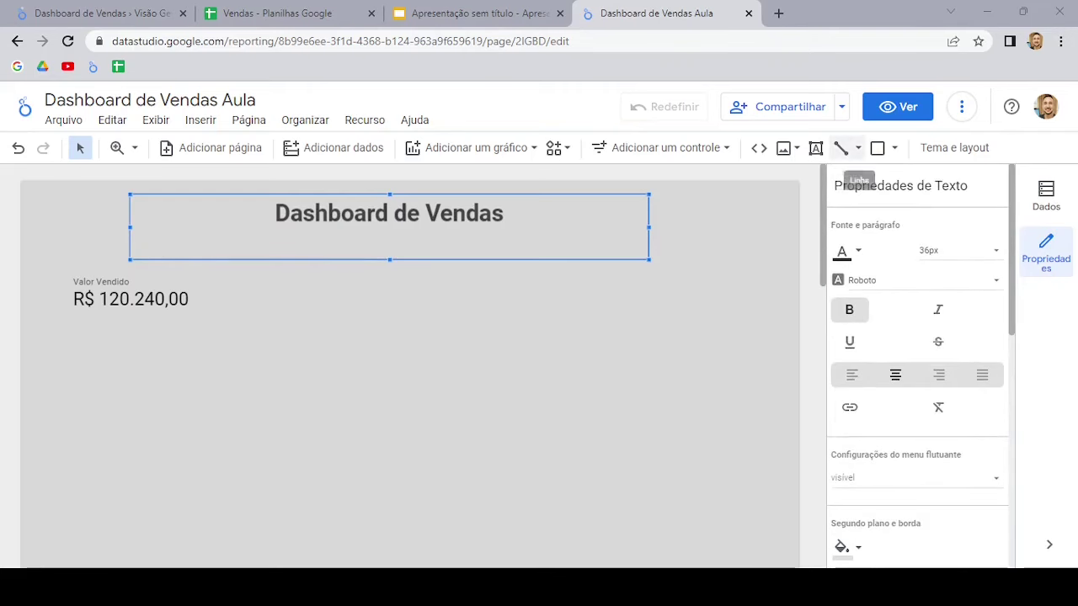
Step: Draw a straight Linha under the title, colour it light grey, and nudge it up closer
{"action": "left_click", "coordinate": [858, 148]}
{"action": "left_click", "coordinate": [901, 182]}
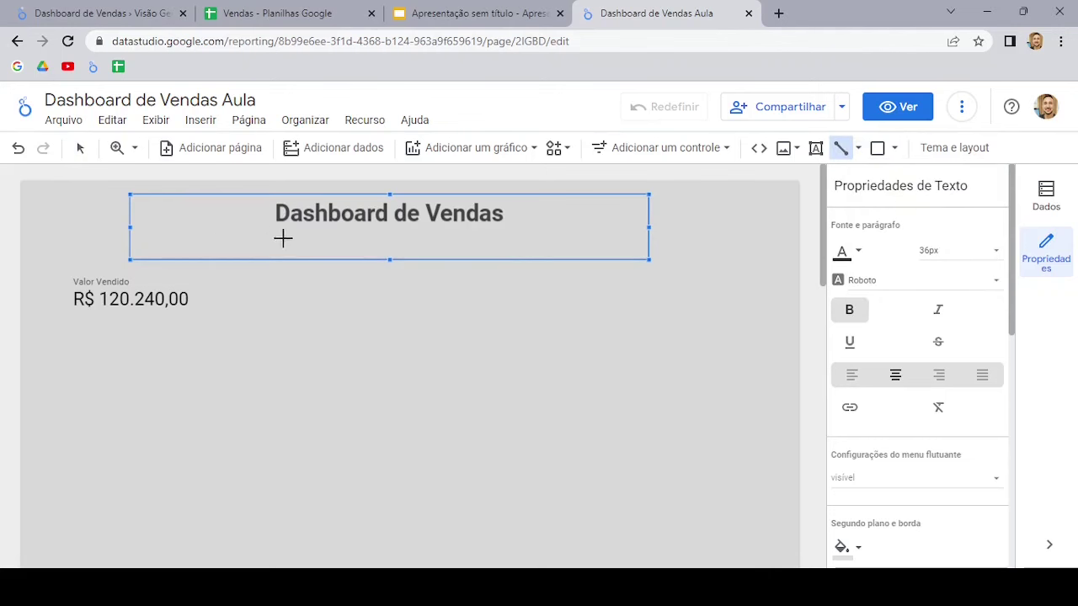
{"action": "left_click_drag", "start_coordinate": [217, 245], "coordinate": [558, 241]}
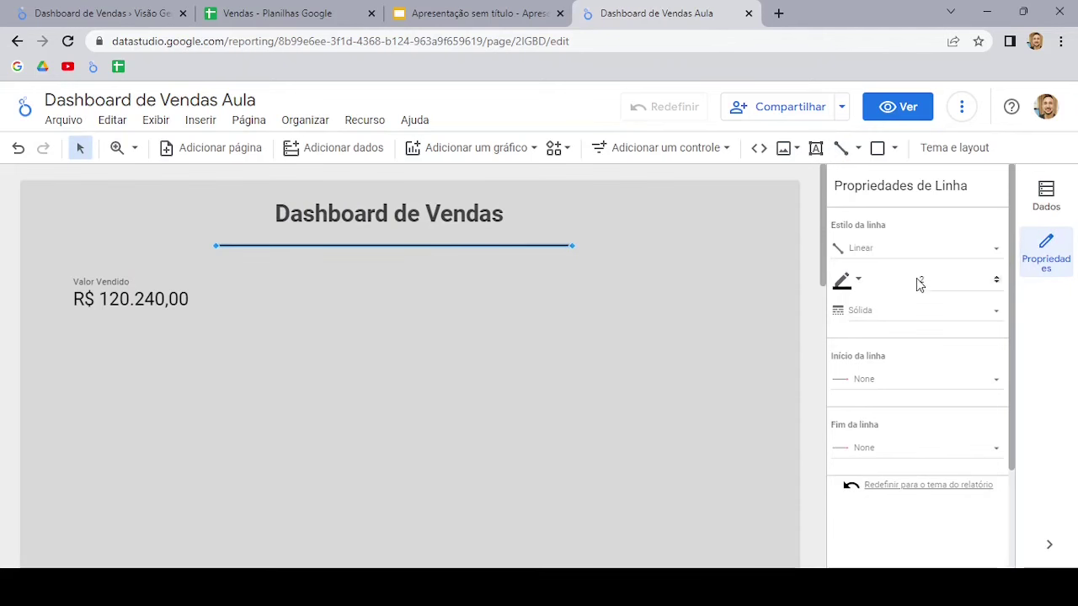
{"action": "left_click", "coordinate": [852, 288]}
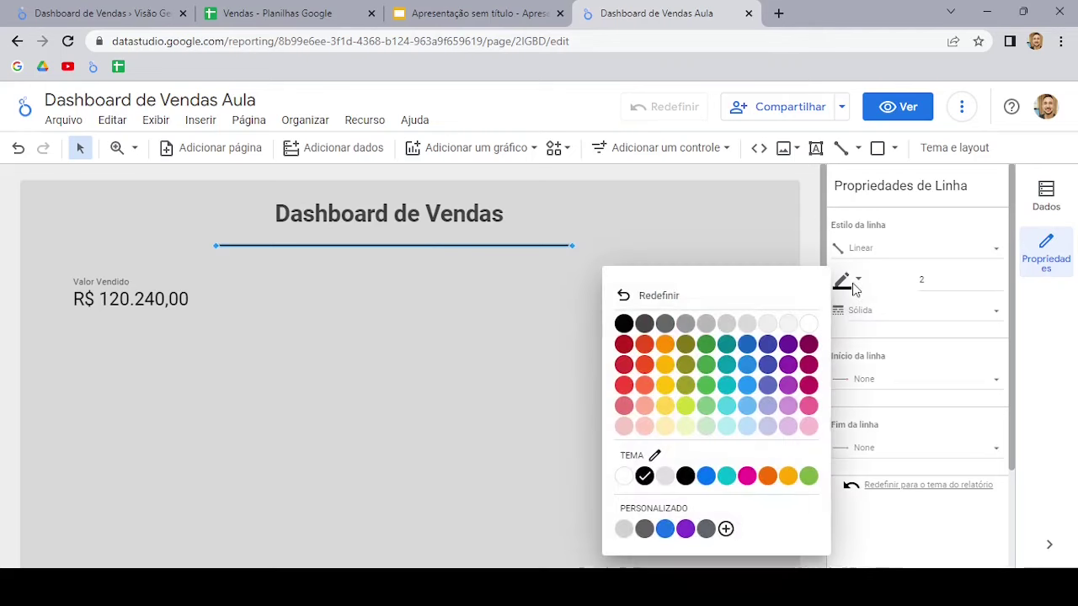
{"action": "left_click", "coordinate": [686, 325]}
{"action": "left_click_drag", "start_coordinate": [536, 246], "coordinate": [536, 235]}
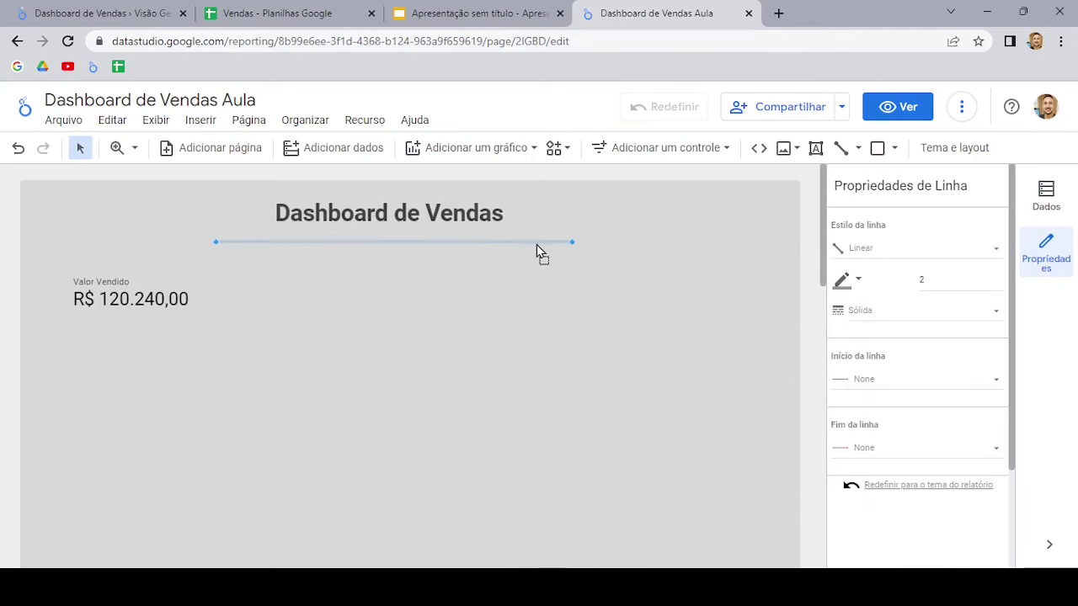
{"action": "key", "text": "Escape"}
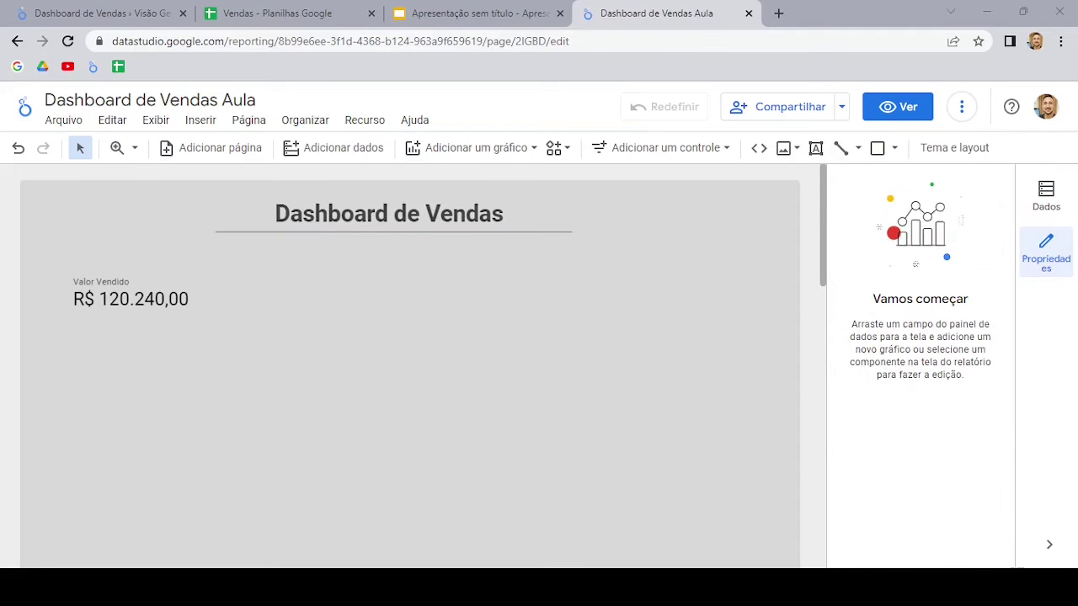
Step: Insert a Tabela beside the scorecard showing Valor Vendido per Loja, and align it
{"action": "left_click", "coordinate": [516, 151]}
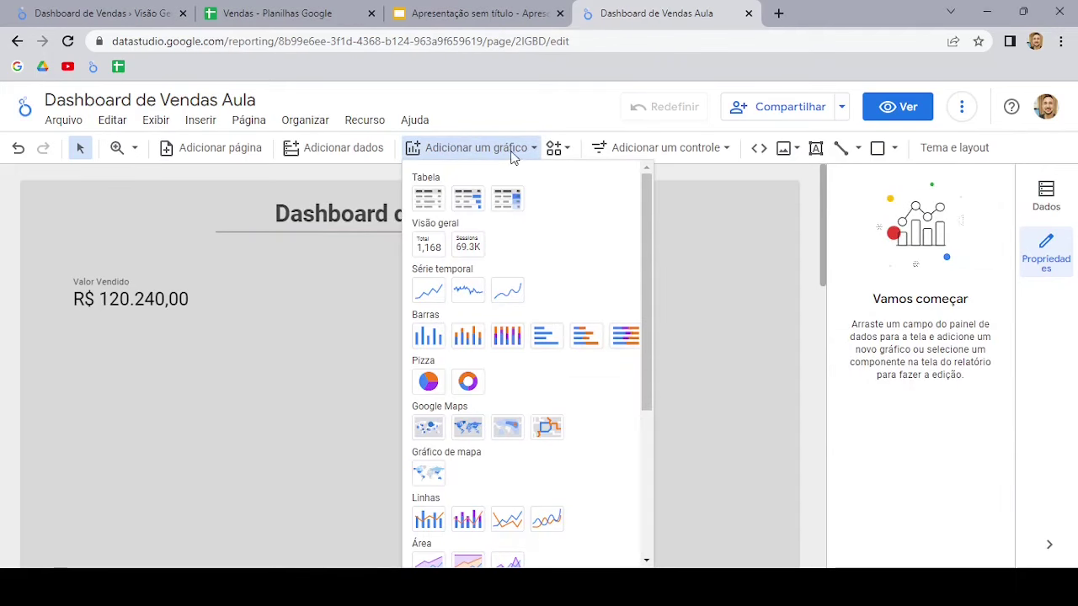
{"action": "left_click", "coordinate": [429, 200]}
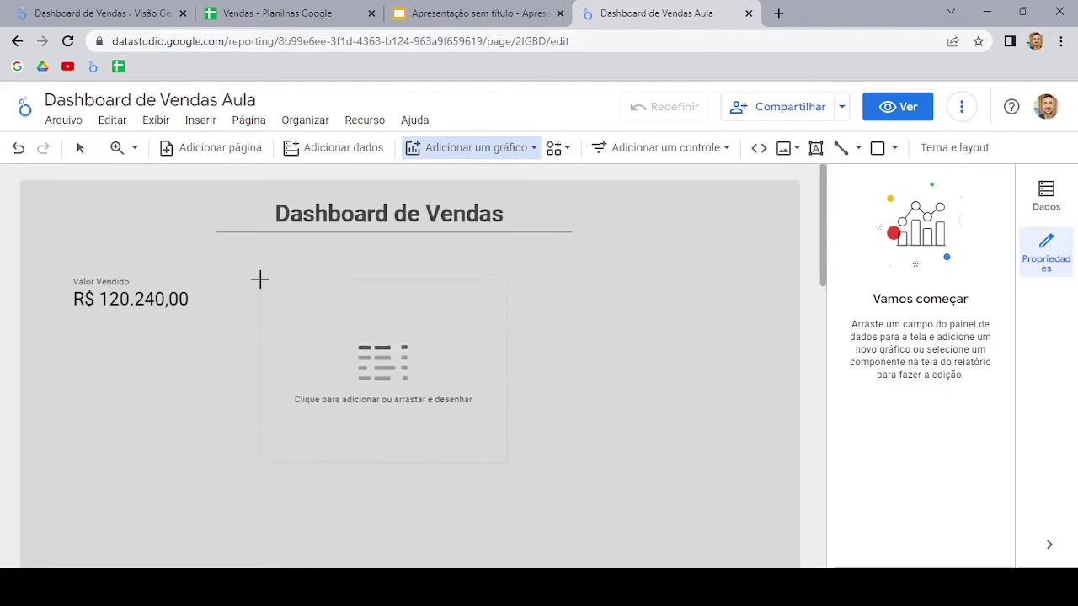
{"action": "left_click", "coordinate": [261, 271]}
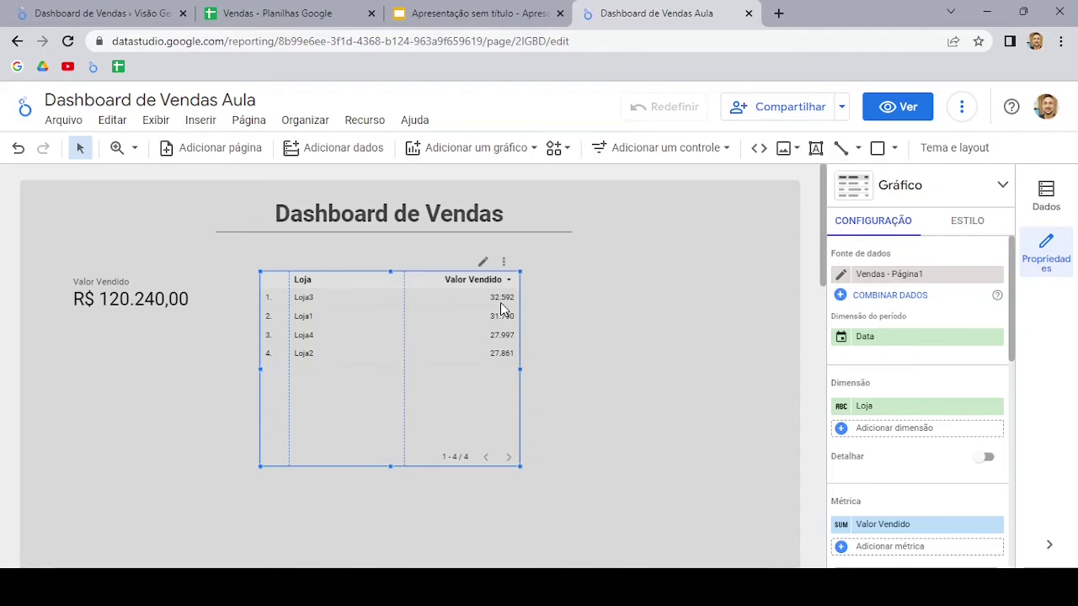
{"action": "left_click_drag", "start_coordinate": [380, 267], "coordinate": [374, 269]}
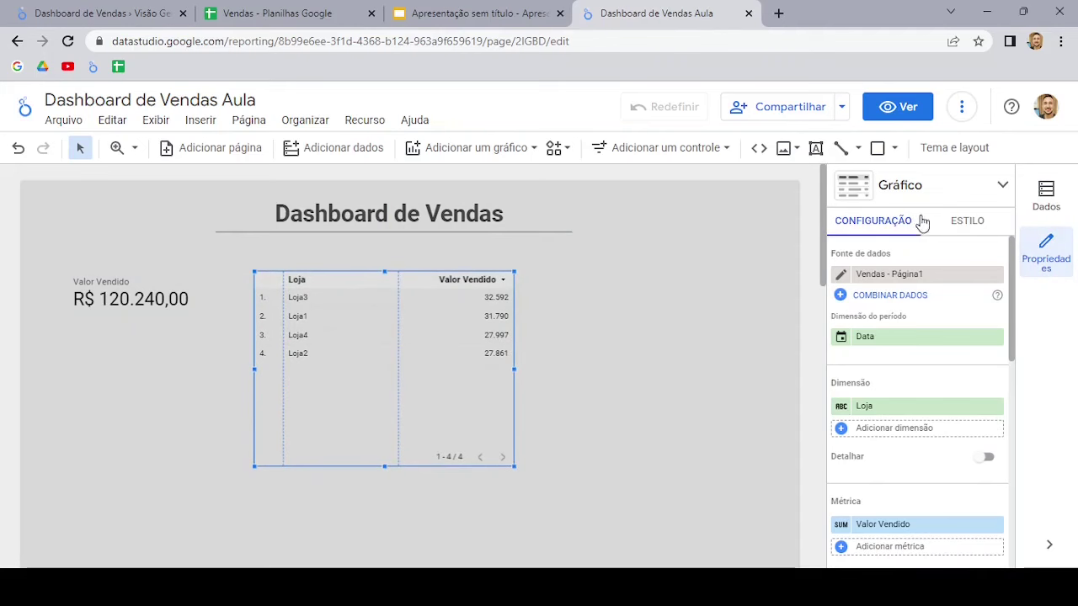
Step: Hide the table's row numbers and set the Cabeçalho da tabela font size to 20px
{"action": "left_click", "coordinate": [972, 225]}
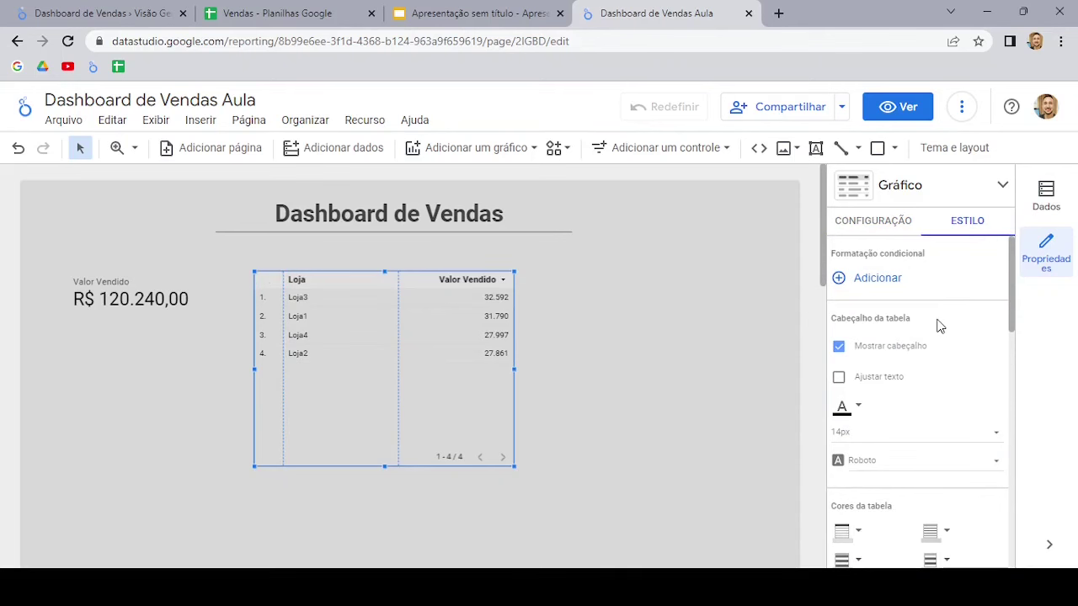
{"action": "scroll", "coordinate": [939, 326], "scroll_direction": "down", "scroll_amount": 2}
{"action": "scroll", "coordinate": [940, 325], "scroll_direction": "down", "scroll_amount": 1}
{"action": "scroll", "coordinate": [940, 326], "scroll_direction": "down", "scroll_amount": 2}
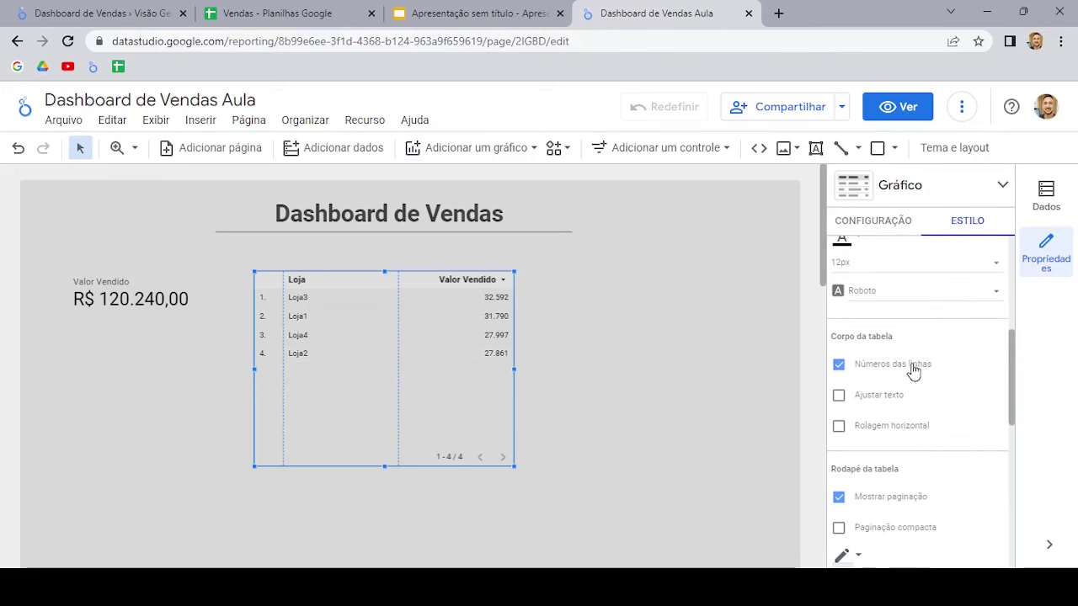
{"action": "left_click", "coordinate": [839, 367]}
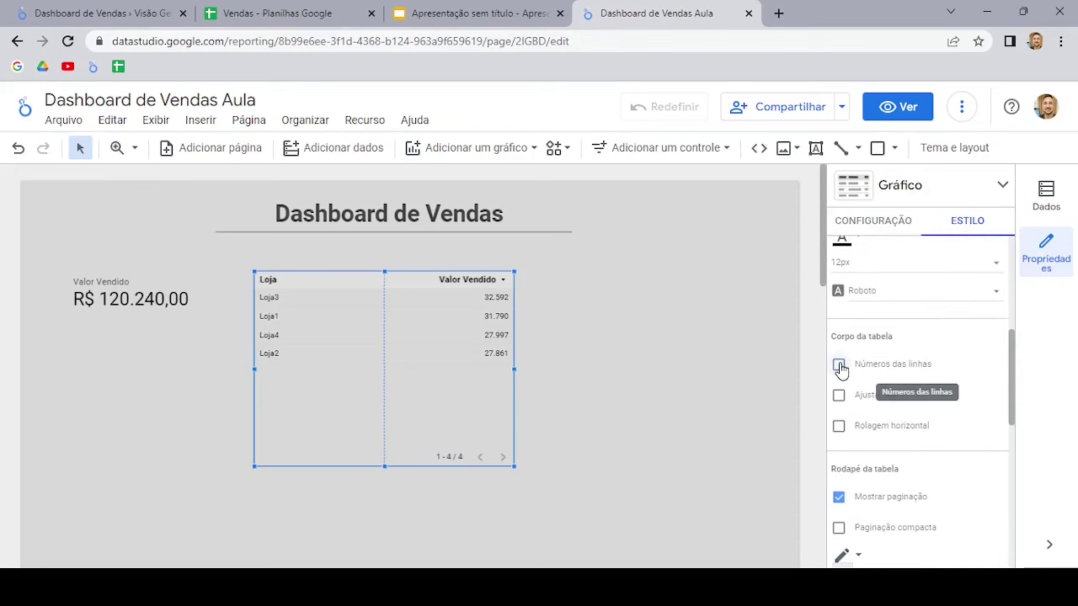
{"action": "scroll", "coordinate": [884, 384], "scroll_direction": "up", "scroll_amount": 3}
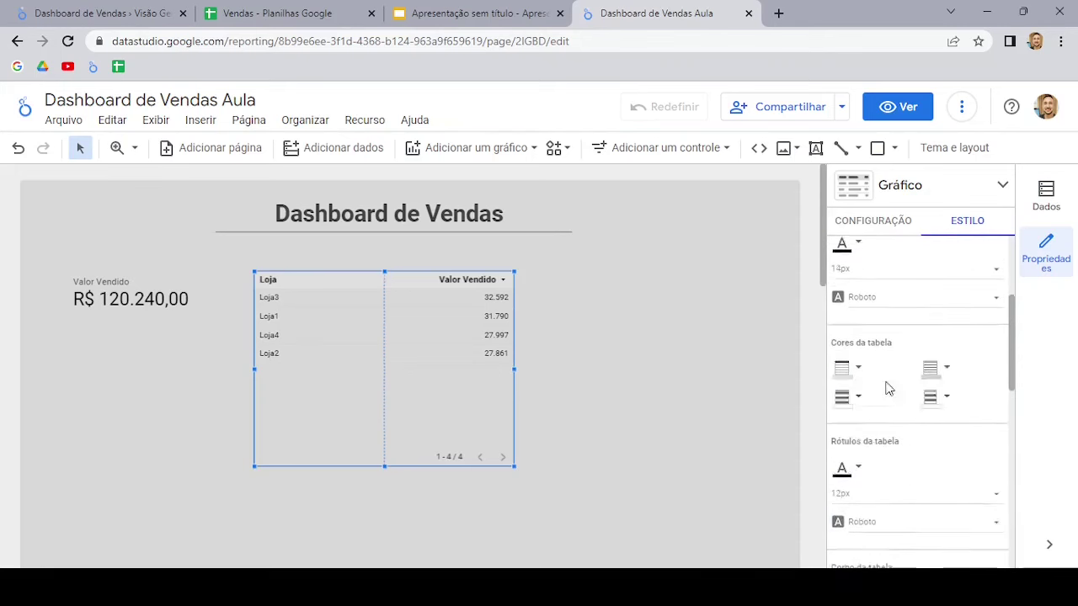
{"action": "scroll", "coordinate": [899, 384], "scroll_direction": "up", "scroll_amount": 2}
{"action": "scroll", "coordinate": [892, 378], "scroll_direction": "down", "scroll_amount": 1}
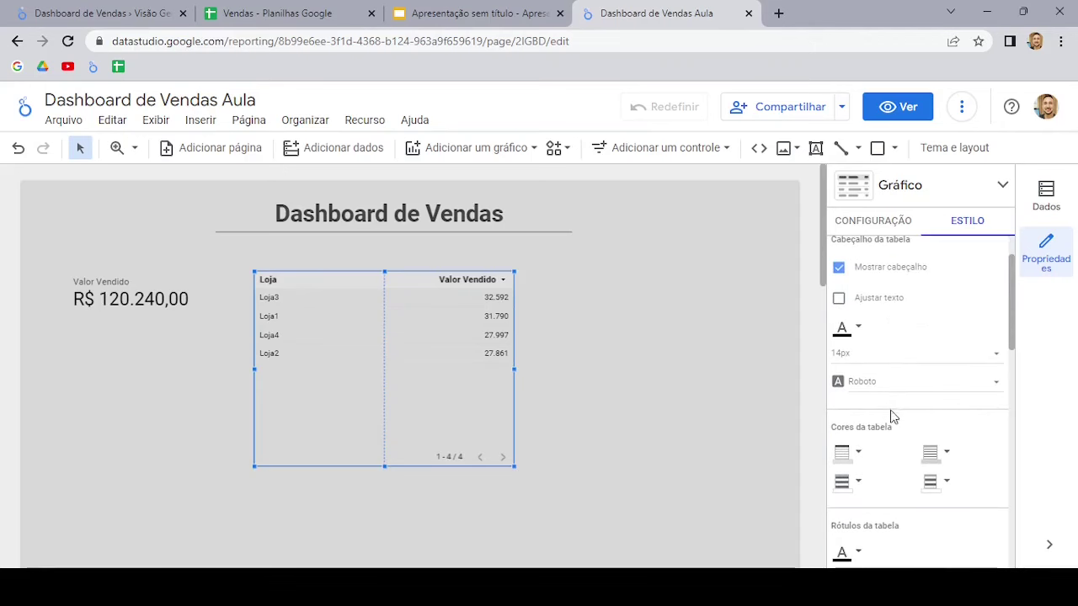
{"action": "left_click", "coordinate": [888, 364]}
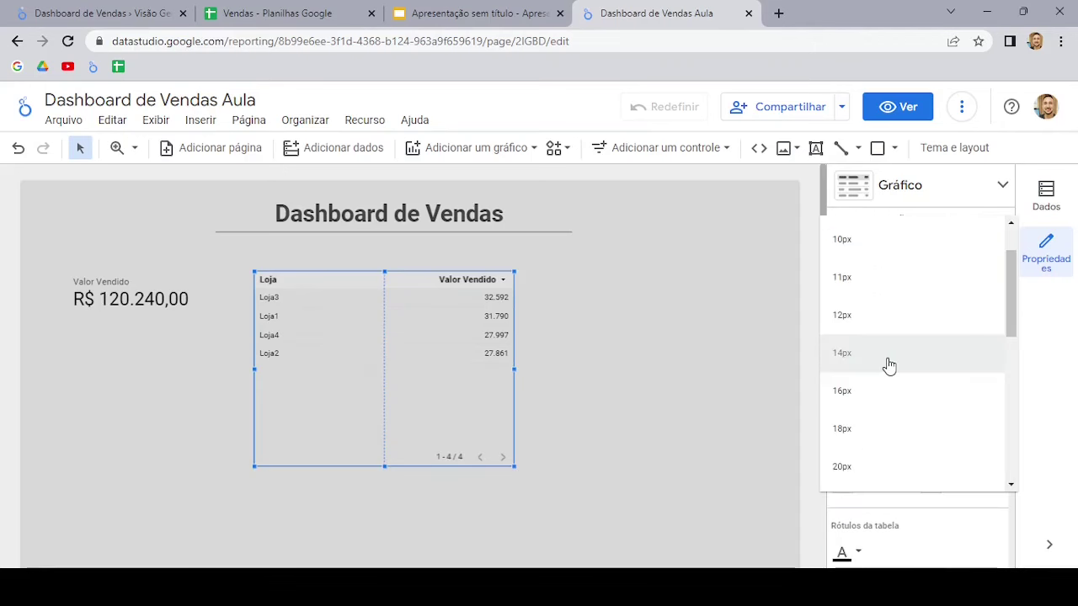
{"action": "left_click", "coordinate": [872, 466]}
Step: Set the Rótulos da tabela row text size to 14px
{"action": "scroll", "coordinate": [909, 354], "scroll_direction": "up", "scroll_amount": 1}
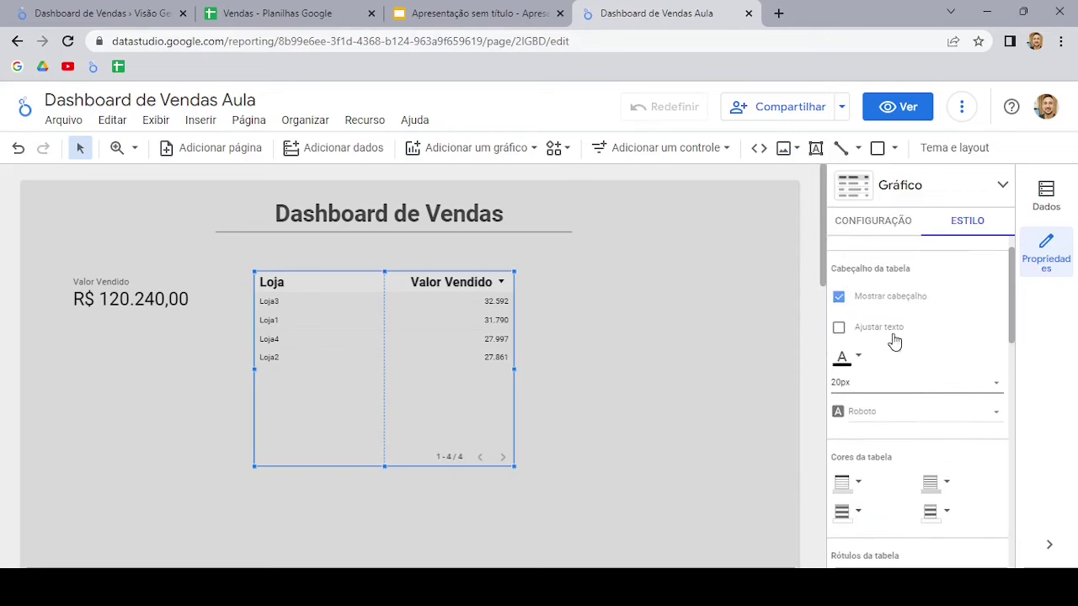
{"action": "scroll", "coordinate": [895, 339], "scroll_direction": "up", "scroll_amount": 1}
{"action": "scroll", "coordinate": [896, 330], "scroll_direction": "down", "scroll_amount": 1}
{"action": "scroll", "coordinate": [895, 330], "scroll_direction": "down", "scroll_amount": 3}
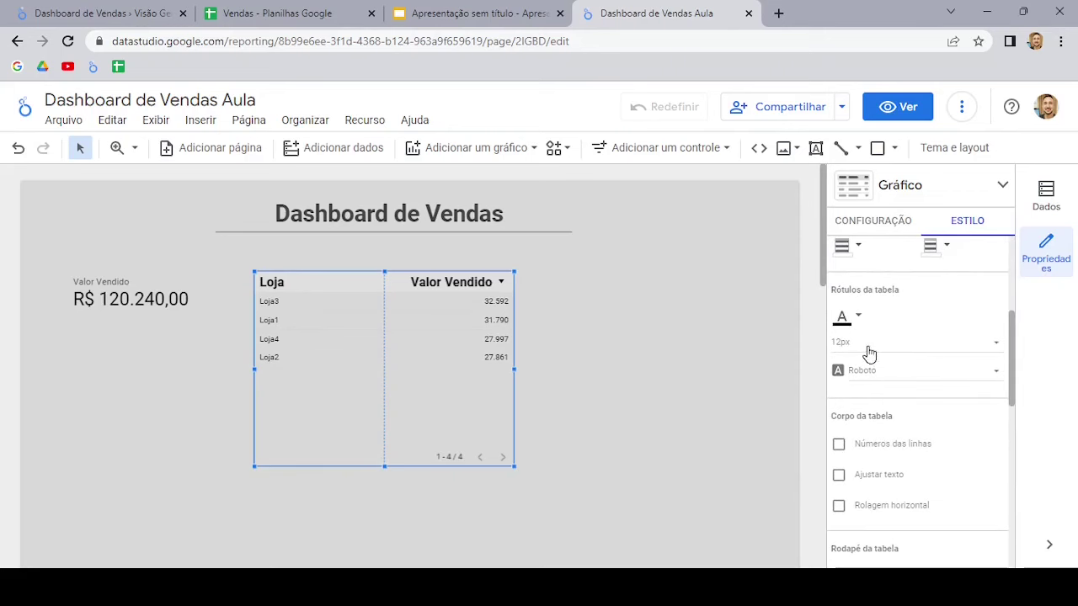
{"action": "left_click", "coordinate": [878, 352]}
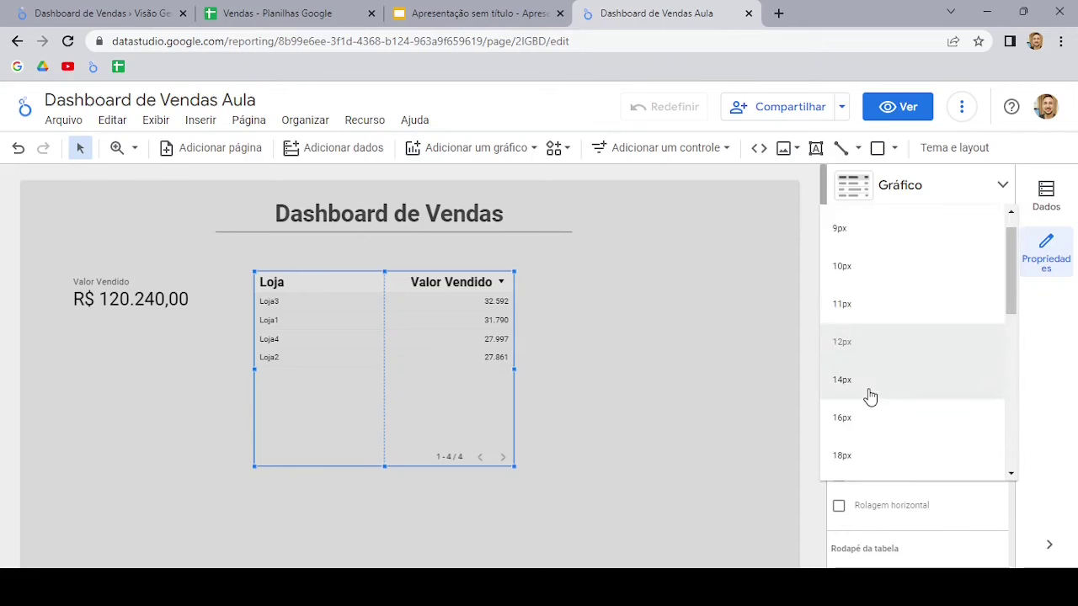
{"action": "left_click", "coordinate": [871, 393]}
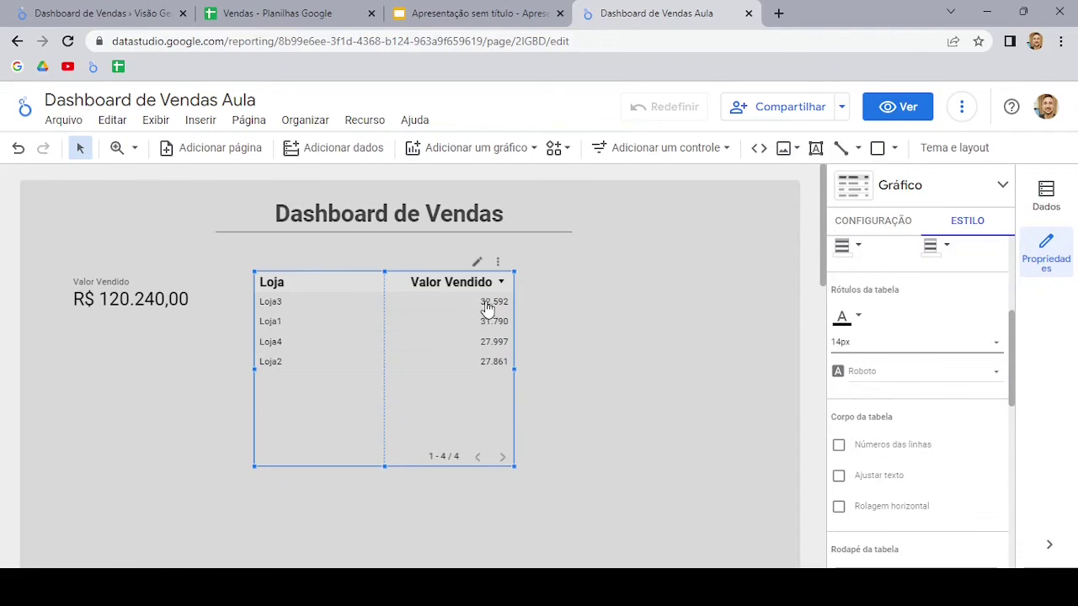
Step: Set the table's Valor Vendido metric type to Moeda > BRL - Real brasileiro (R$)
{"action": "left_click", "coordinate": [876, 226]}
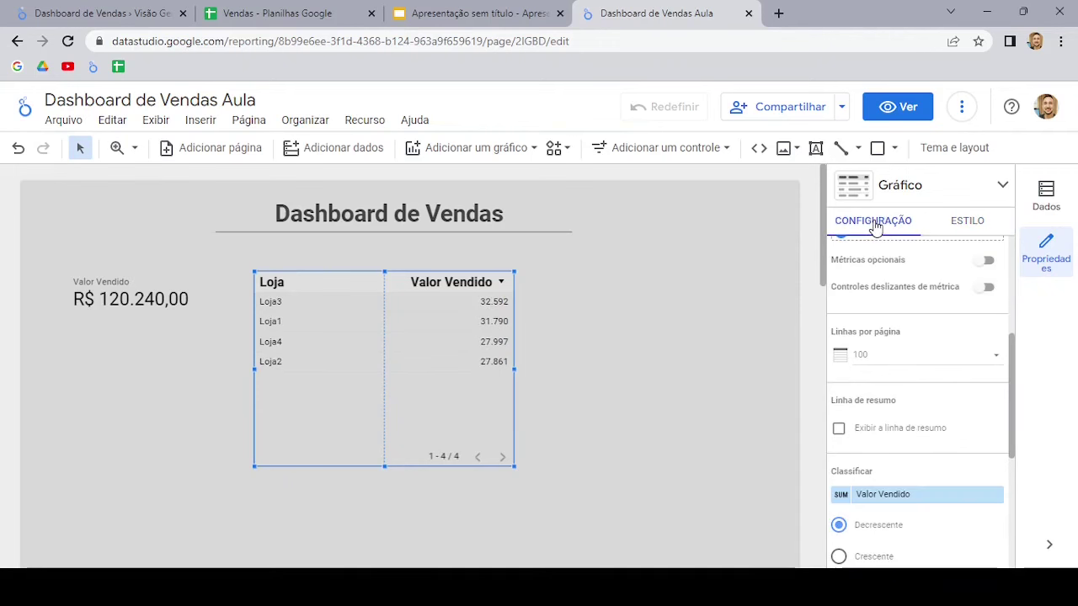
{"action": "scroll", "coordinate": [890, 349], "scroll_direction": "up", "scroll_amount": 1}
{"action": "scroll", "coordinate": [895, 365], "scroll_direction": "up", "scroll_amount": 3}
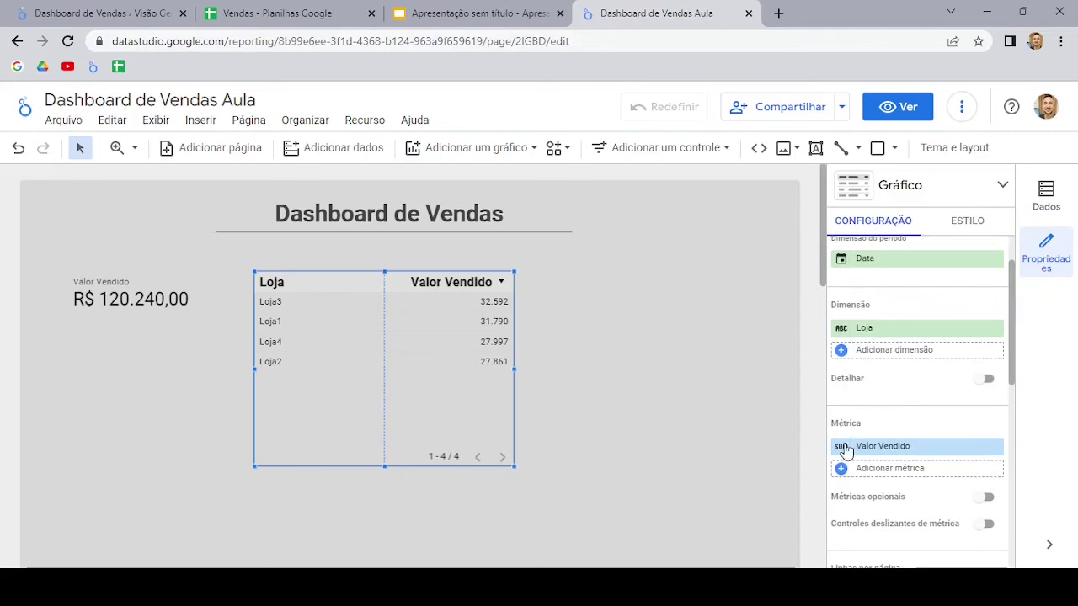
{"action": "mouse_move", "coordinate": [842, 457]}
{"action": "left_click", "coordinate": [842, 451]}
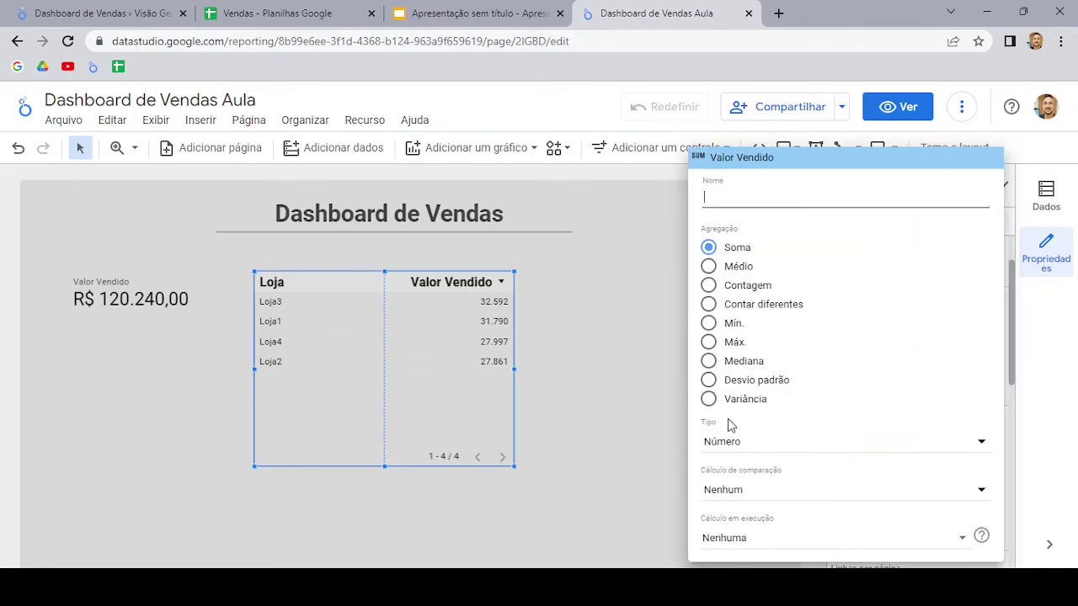
{"action": "left_click", "coordinate": [729, 444]}
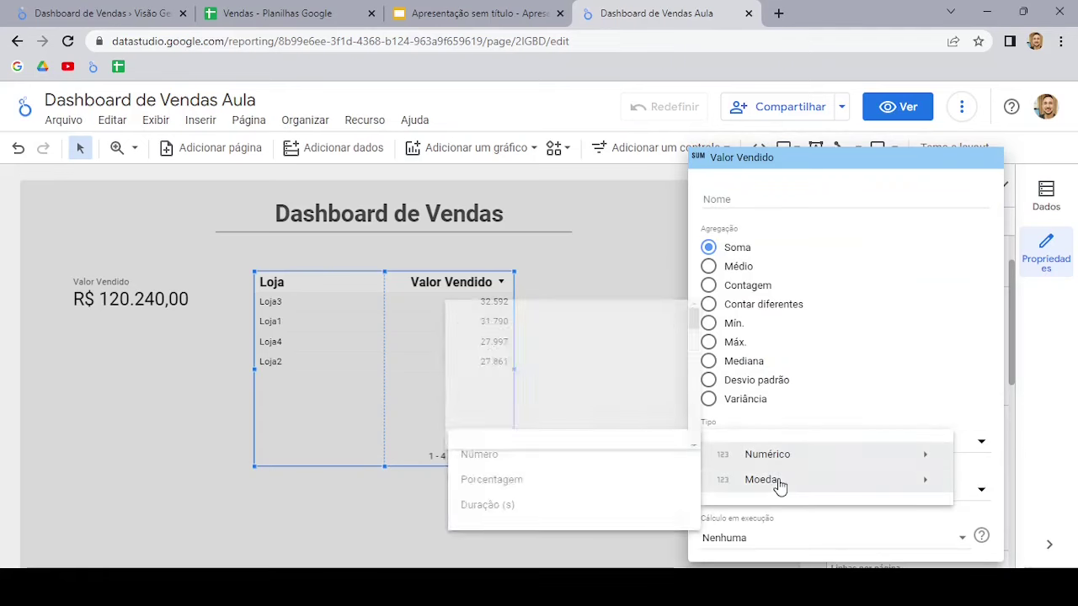
{"action": "mouse_move", "coordinate": [777, 481]}
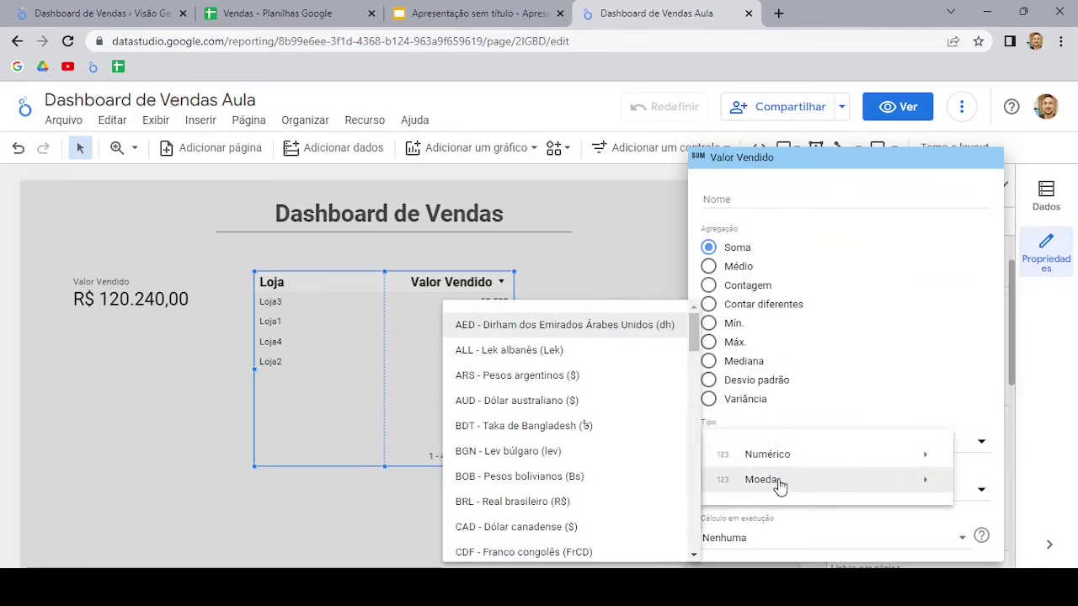
{"action": "left_click", "coordinate": [572, 502]}
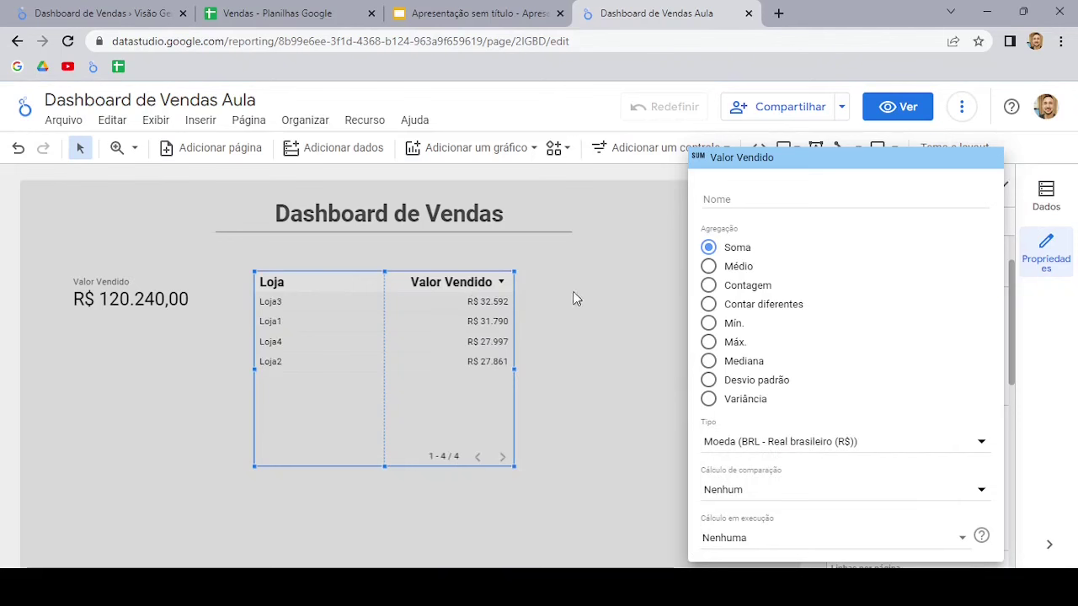
{"action": "left_click", "coordinate": [635, 190]}
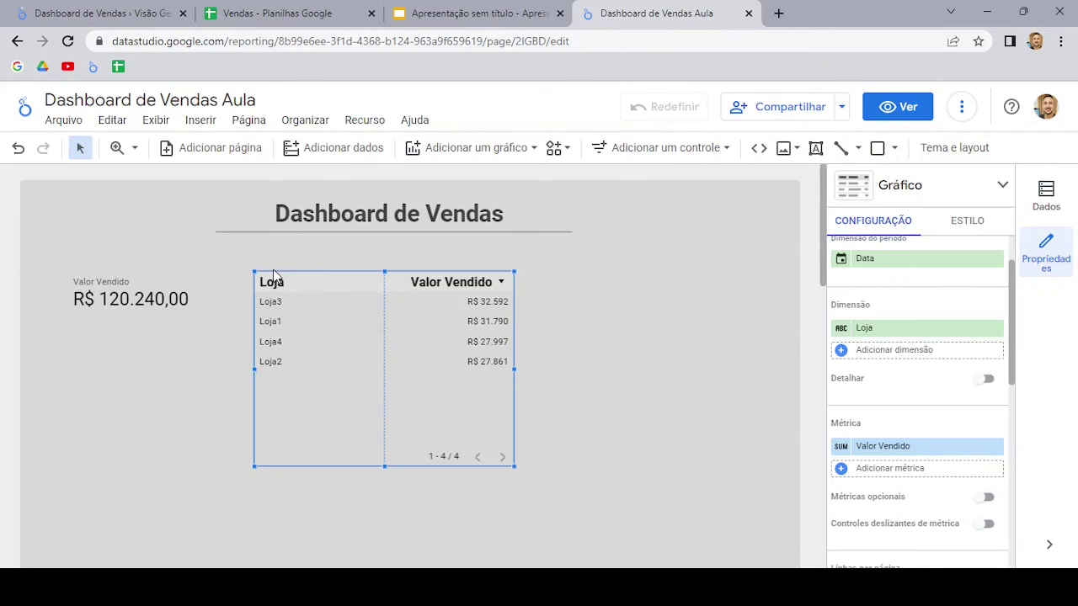
{"action": "left_click", "coordinate": [294, 8]}
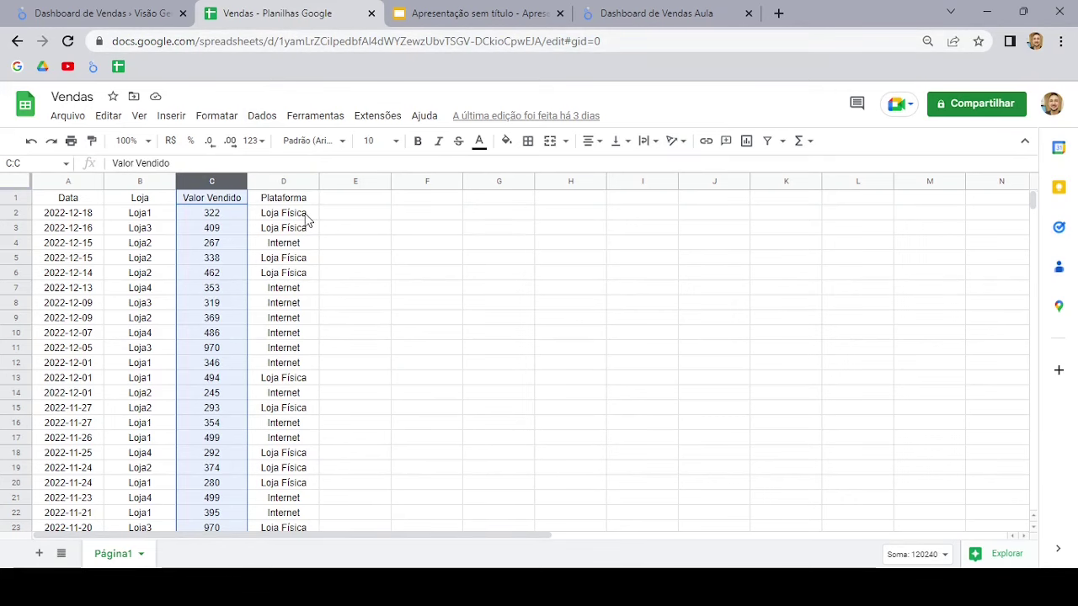
{"action": "left_click", "coordinate": [657, 13]}
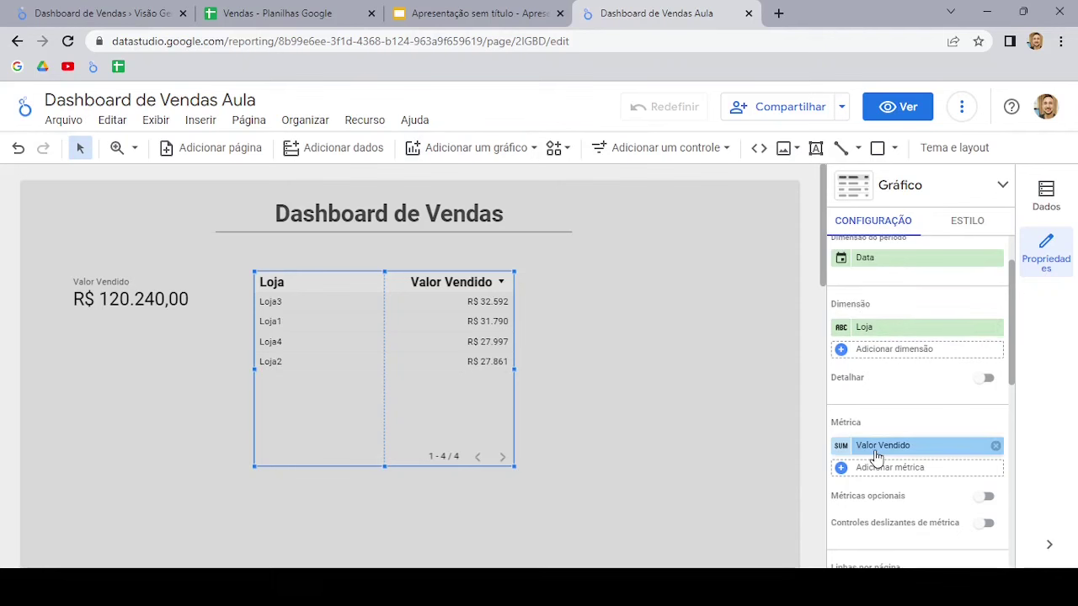
Step: Add Plataforma as a second dimension, widen the table, and narrow the Loja column
{"action": "left_click", "coordinate": [891, 352]}
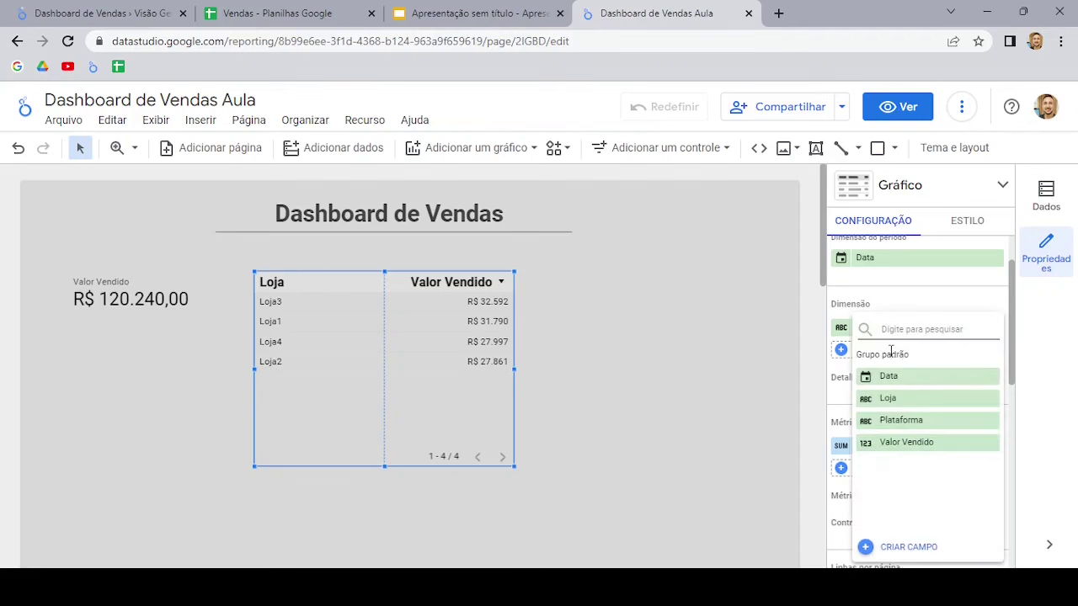
{"action": "left_click", "coordinate": [901, 420]}
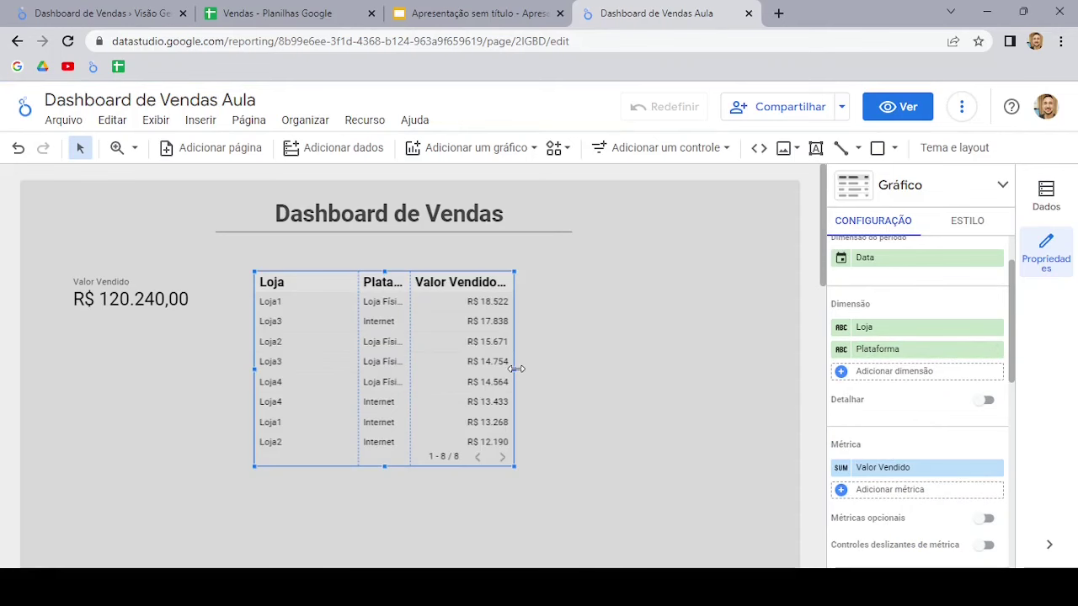
{"action": "left_click_drag", "start_coordinate": [516, 369], "coordinate": [634, 375]}
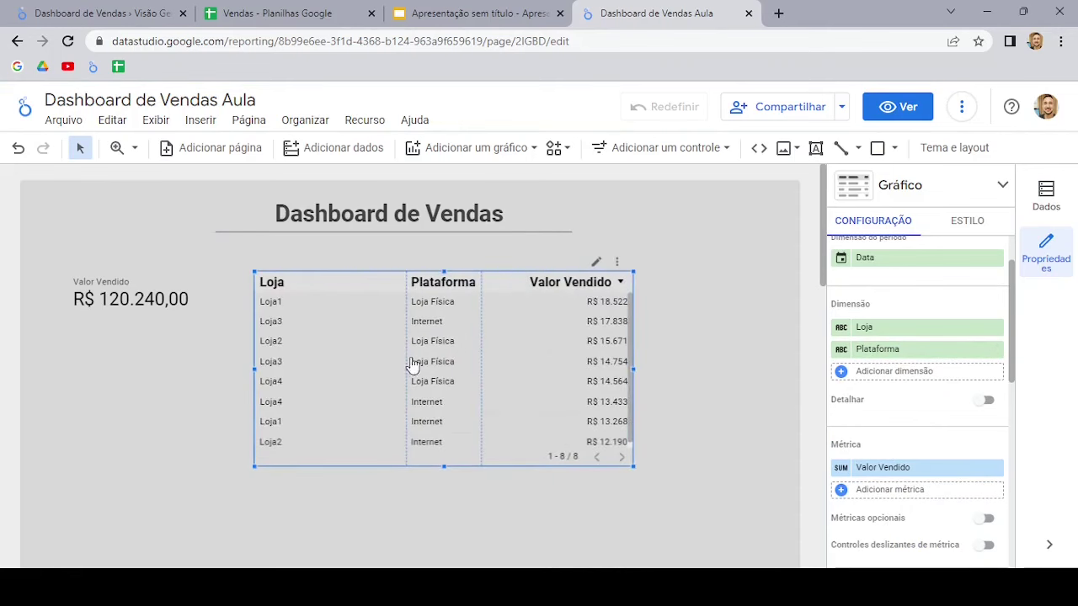
{"action": "left_click_drag", "start_coordinate": [401, 361], "coordinate": [366, 362]}
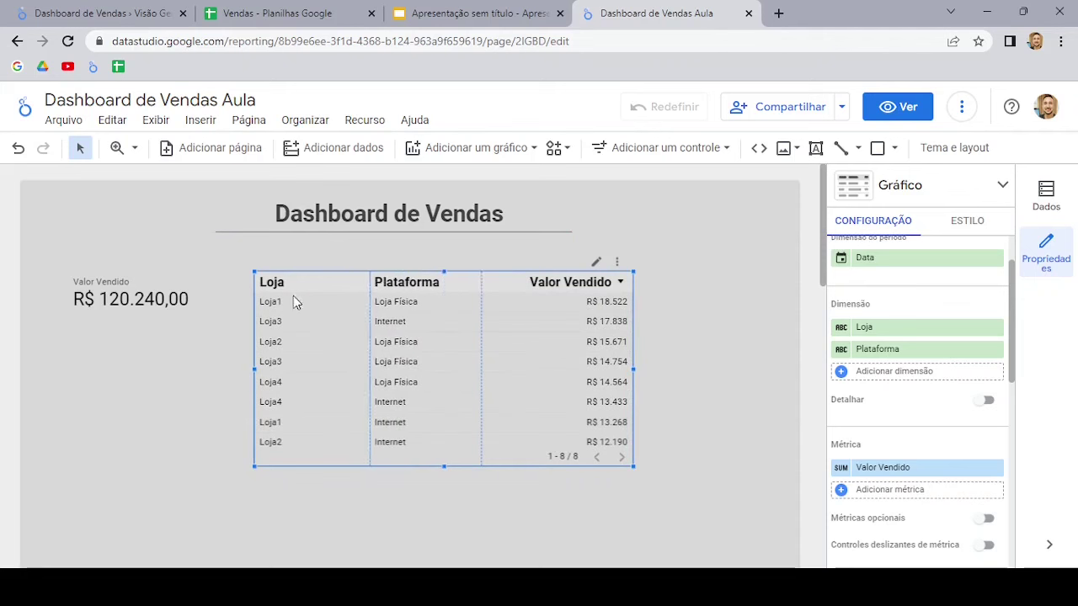
Step: In Estilo, set Centro alignment for the Loja, Plataforma and Valor Vendido columns
{"action": "left_click", "coordinate": [966, 223]}
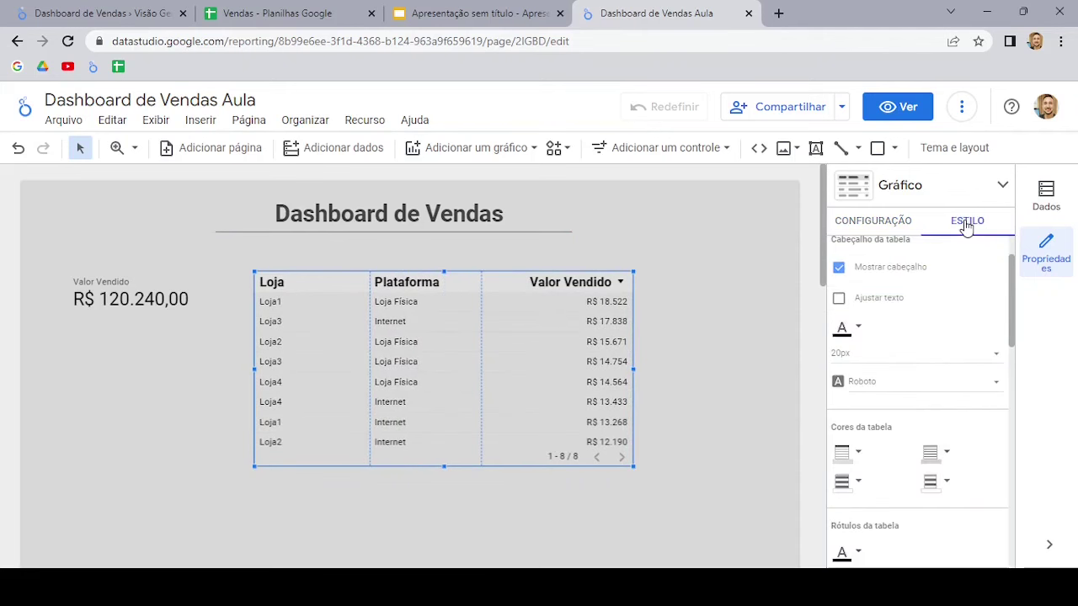
{"action": "scroll", "coordinate": [942, 302], "scroll_direction": "down", "scroll_amount": 1}
{"action": "scroll", "coordinate": [943, 299], "scroll_direction": "down", "scroll_amount": 2}
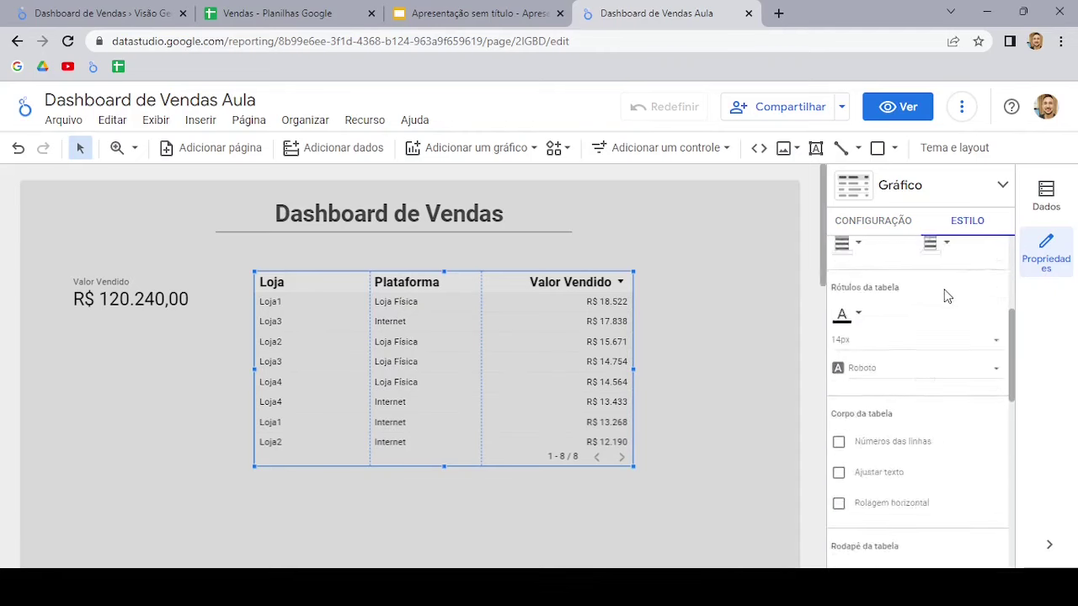
{"action": "scroll", "coordinate": [943, 296], "scroll_direction": "down", "scroll_amount": 1}
{"action": "scroll", "coordinate": [945, 292], "scroll_direction": "down", "scroll_amount": 2}
{"action": "scroll", "coordinate": [956, 286], "scroll_direction": "down", "scroll_amount": 3}
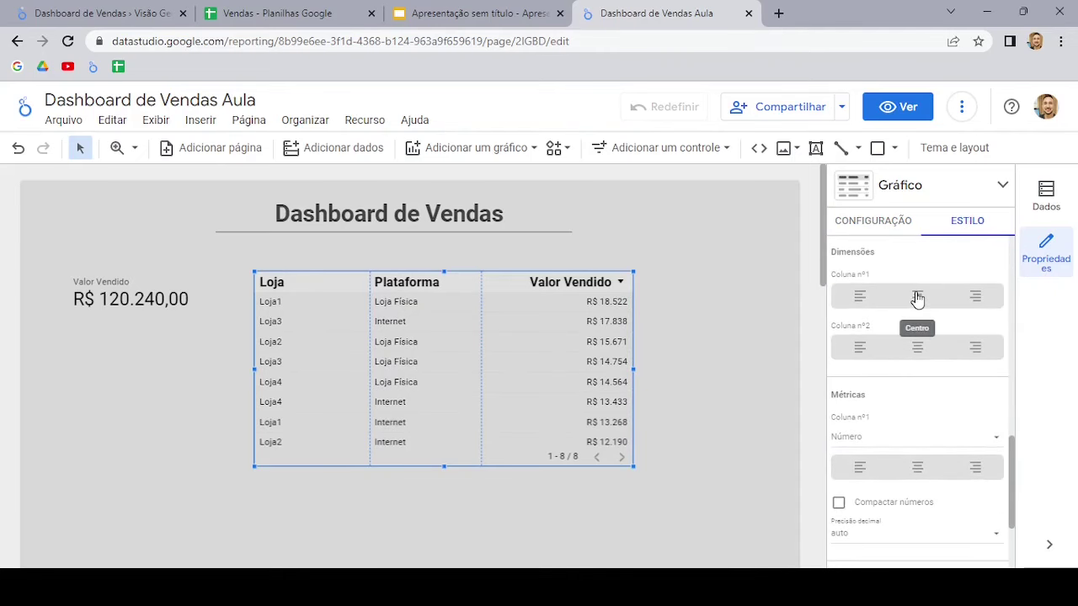
{"action": "left_click", "coordinate": [917, 296]}
{"action": "left_click", "coordinate": [917, 347]}
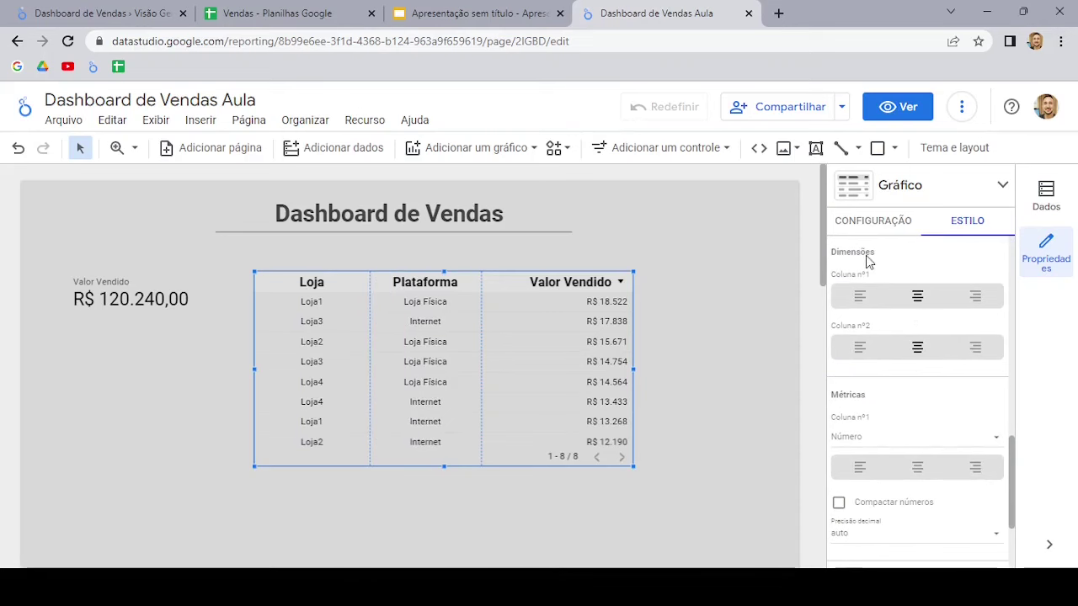
{"action": "scroll", "coordinate": [881, 320], "scroll_direction": "down", "scroll_amount": 2}
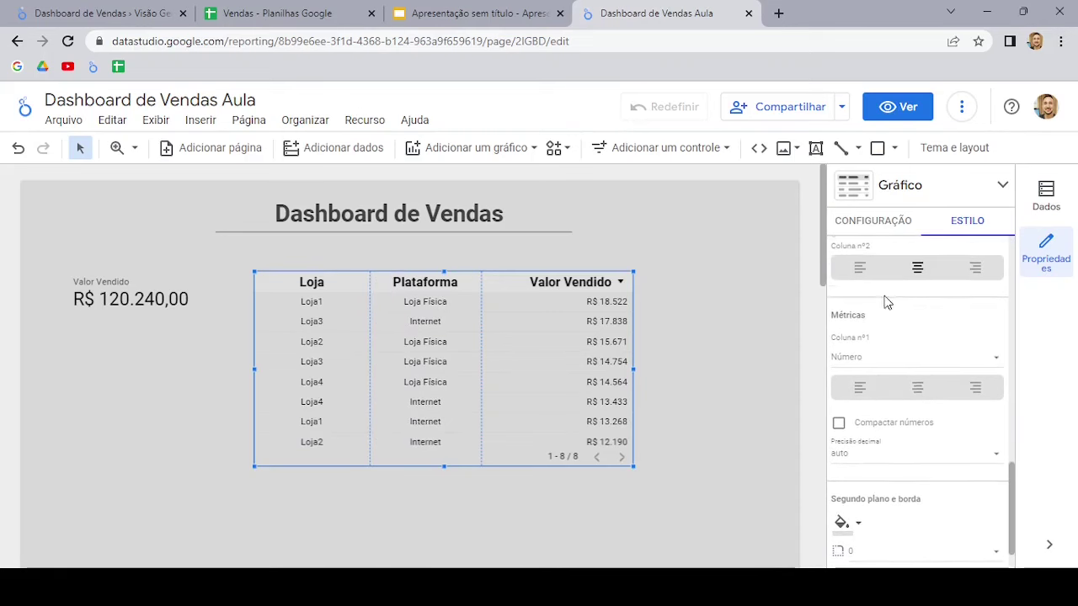
{"action": "left_click", "coordinate": [920, 395]}
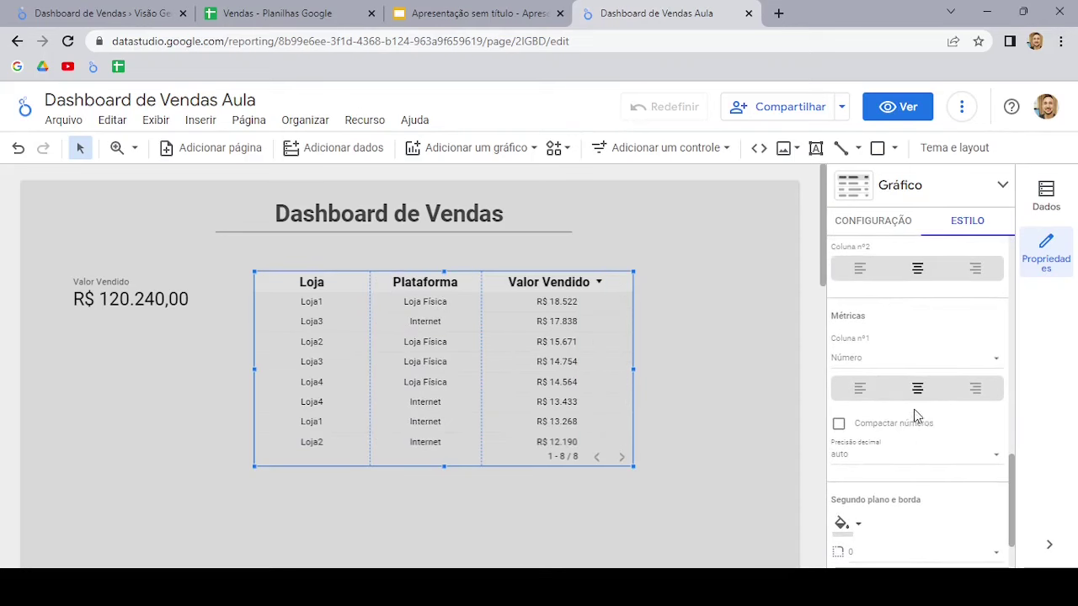
{"action": "left_click", "coordinate": [873, 220]}
{"action": "scroll", "coordinate": [862, 328], "scroll_direction": "up", "scroll_amount": 5}
{"action": "scroll", "coordinate": [862, 328], "scroll_direction": "up", "scroll_amount": 5}
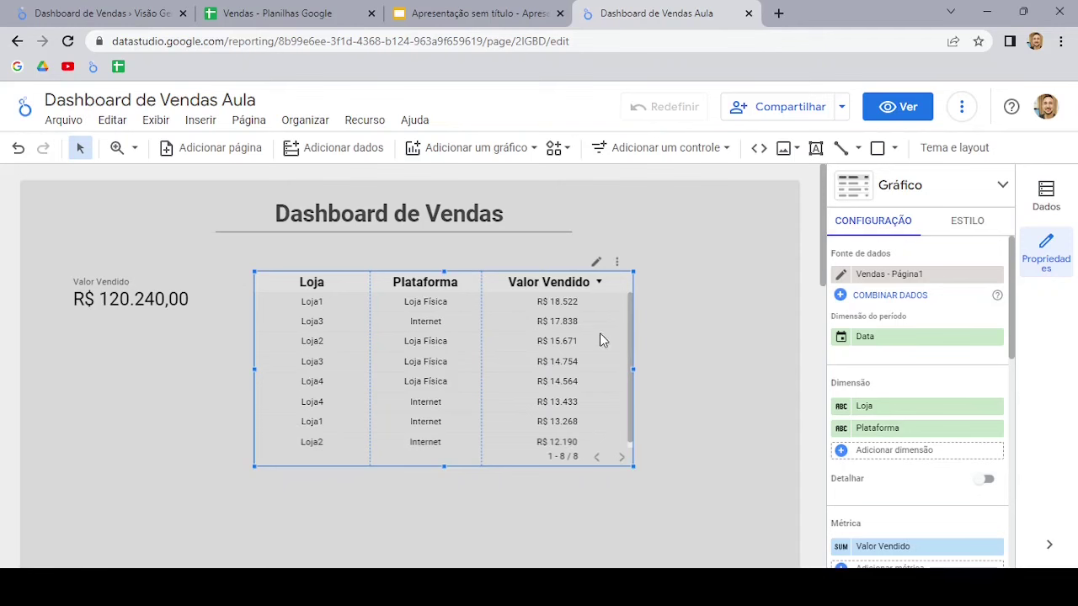
Step: In view mode, sort the table by Valor Vendido ascending, from R$ 12.190, then switch back to Editar
{"action": "left_click", "coordinate": [906, 110]}
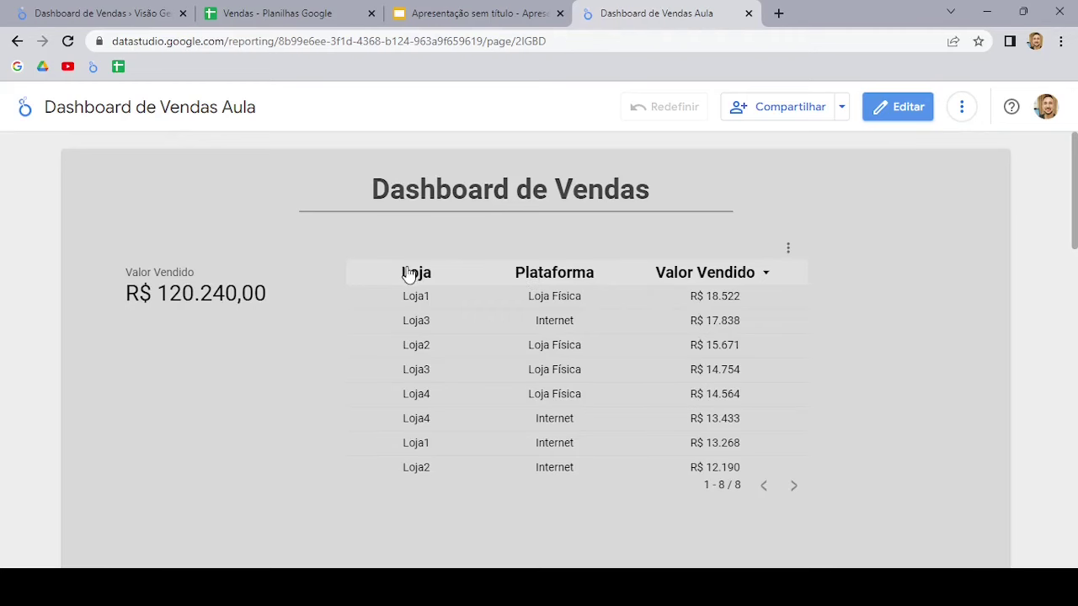
{"action": "left_click", "coordinate": [542, 274]}
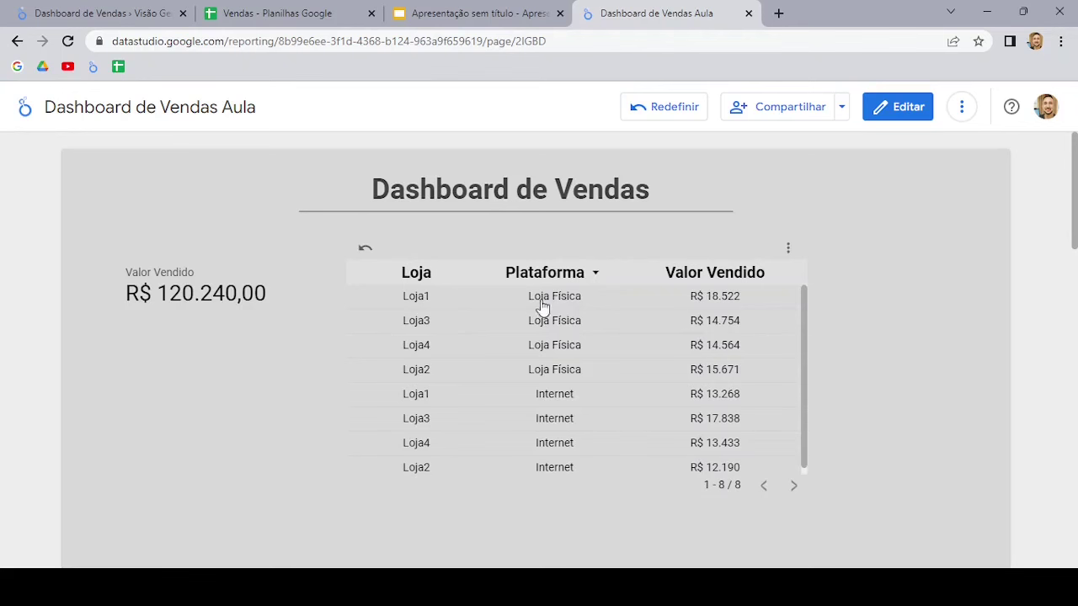
{"action": "left_click", "coordinate": [416, 273]}
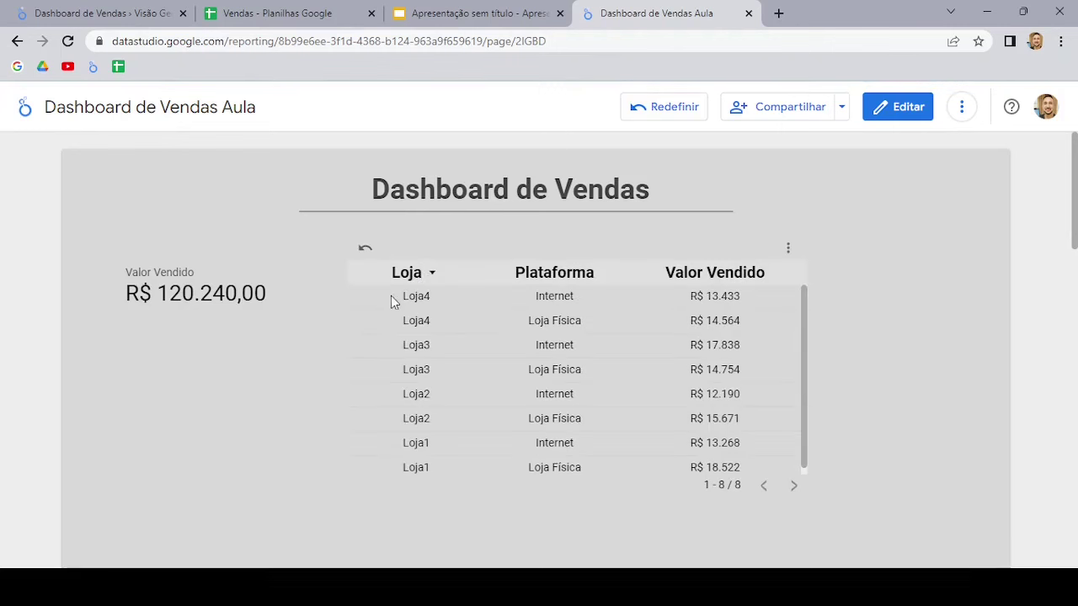
{"action": "left_click", "coordinate": [717, 278]}
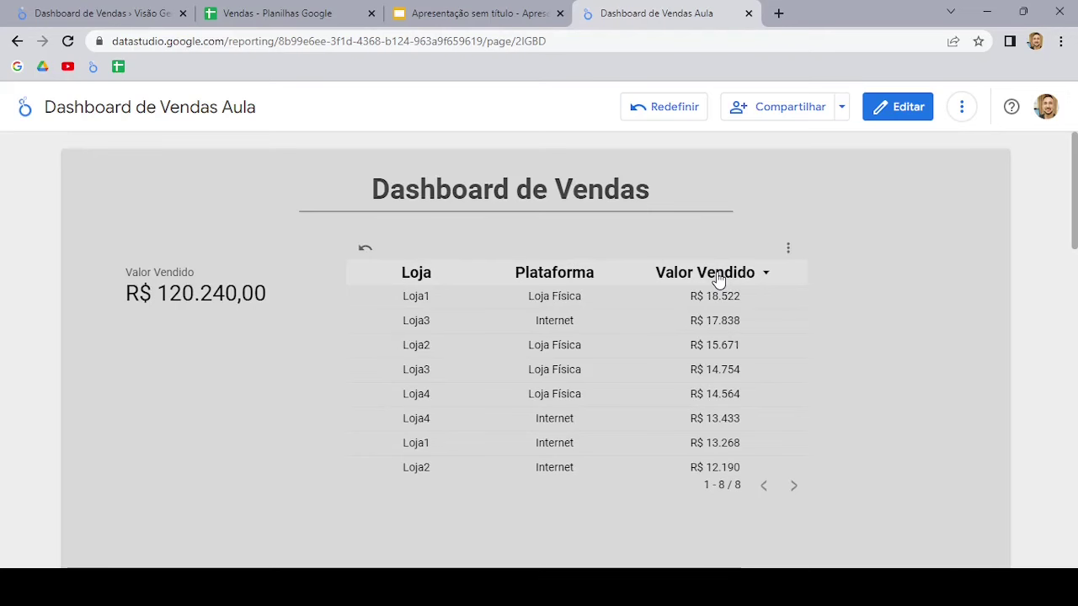
{"action": "left_click", "coordinate": [717, 279]}
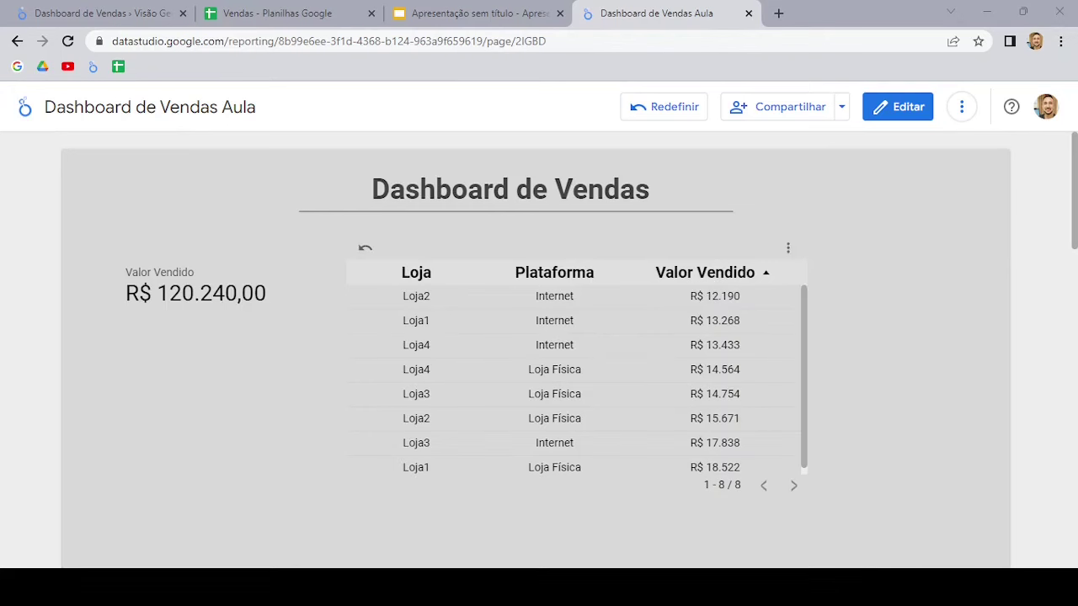
{"action": "left_click", "coordinate": [895, 111]}
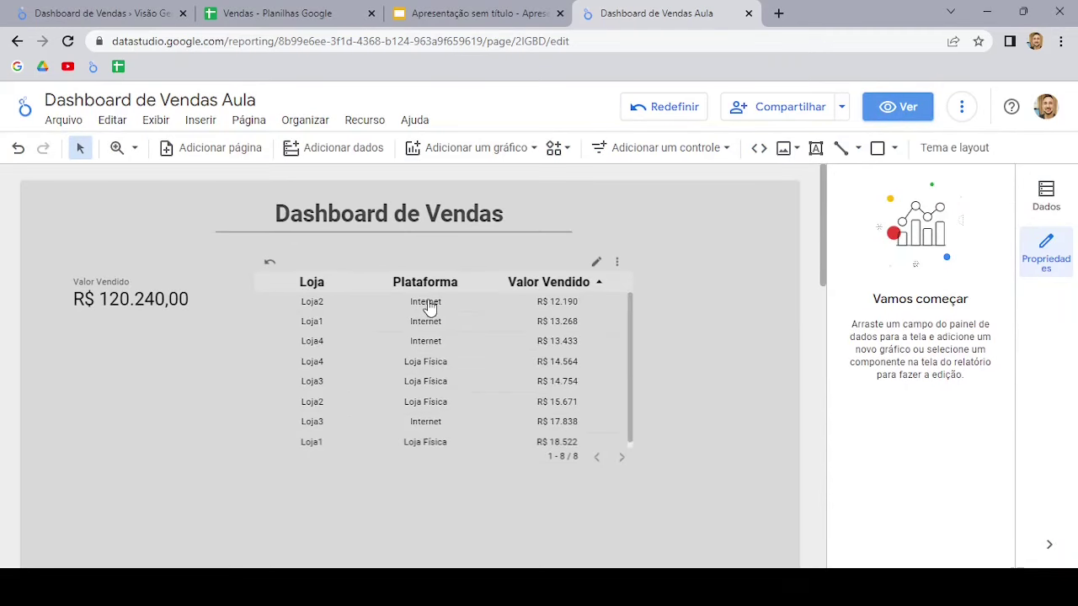
Step: Add a second Valor Vendido metric with Médio aggregation, formatted as BRL currency
{"action": "left_click", "coordinate": [477, 266]}
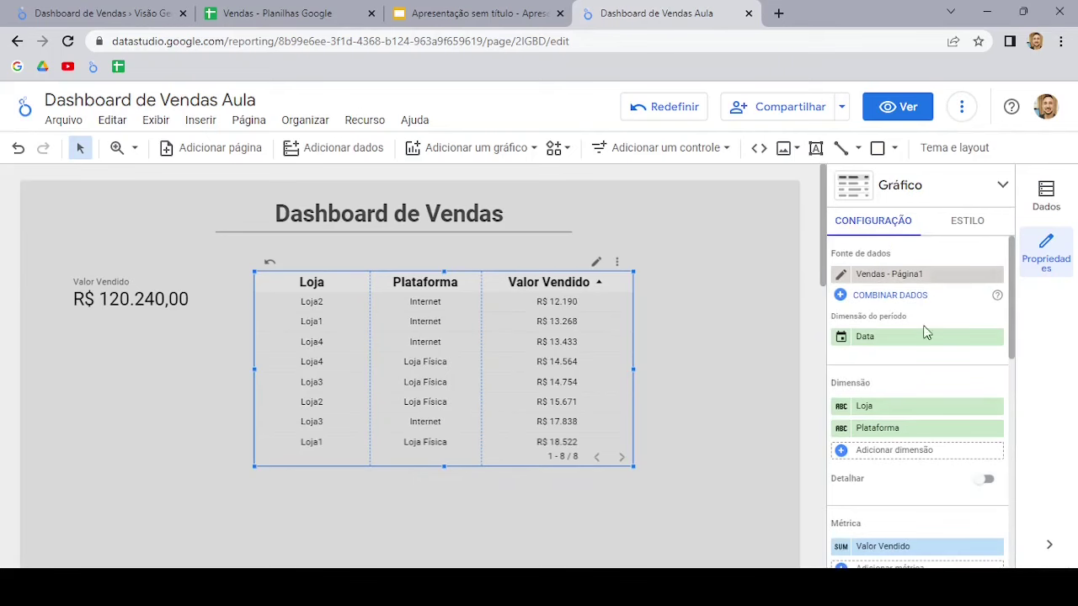
{"action": "scroll", "coordinate": [894, 387], "scroll_direction": "down", "scroll_amount": 2}
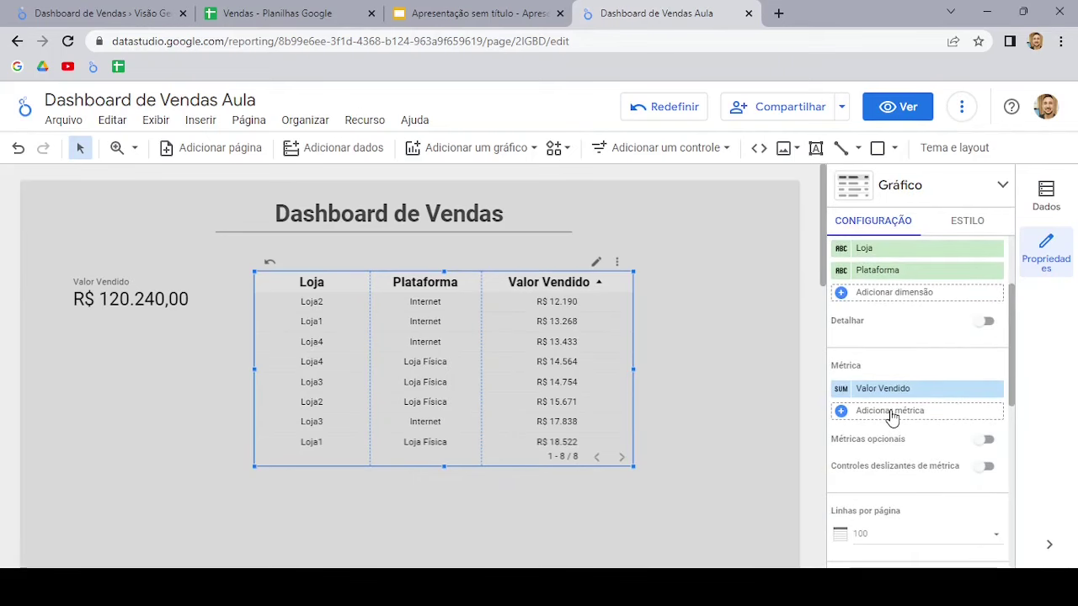
{"action": "left_click", "coordinate": [892, 416]}
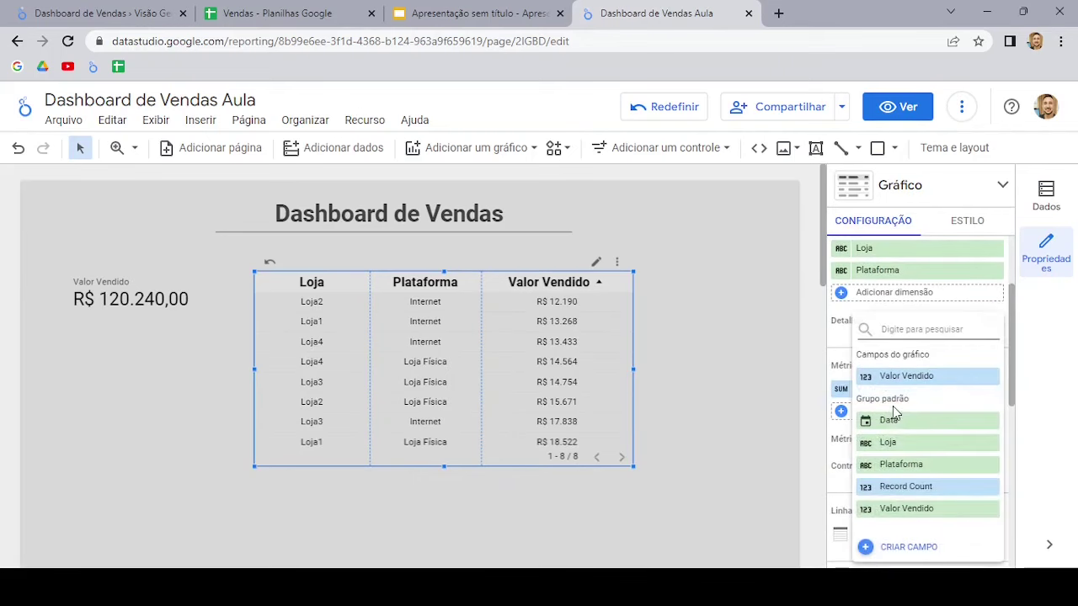
{"action": "left_click", "coordinate": [920, 510]}
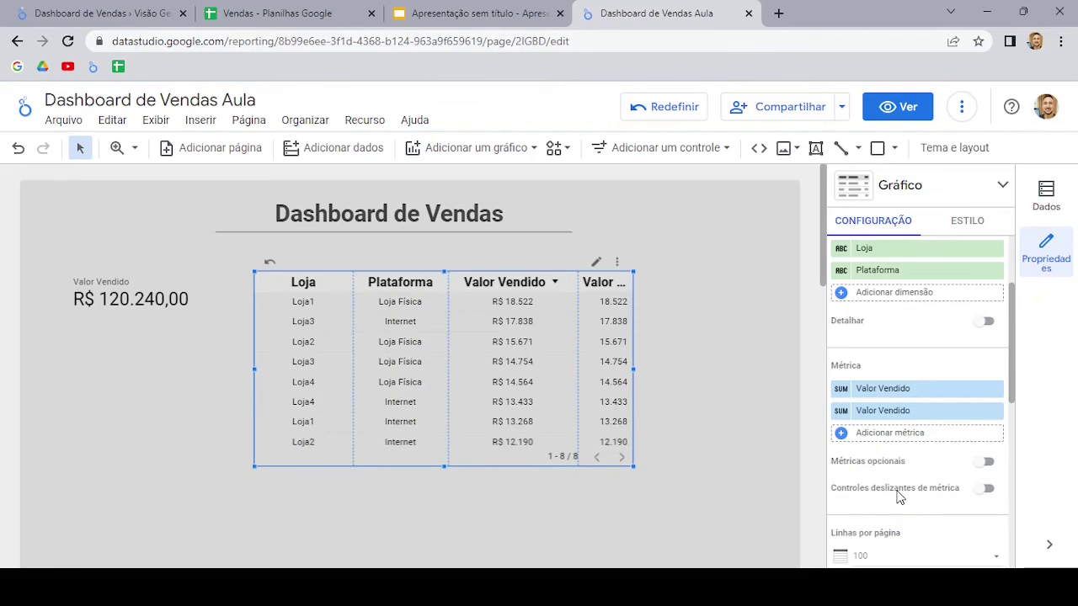
{"action": "left_click", "coordinate": [841, 412]}
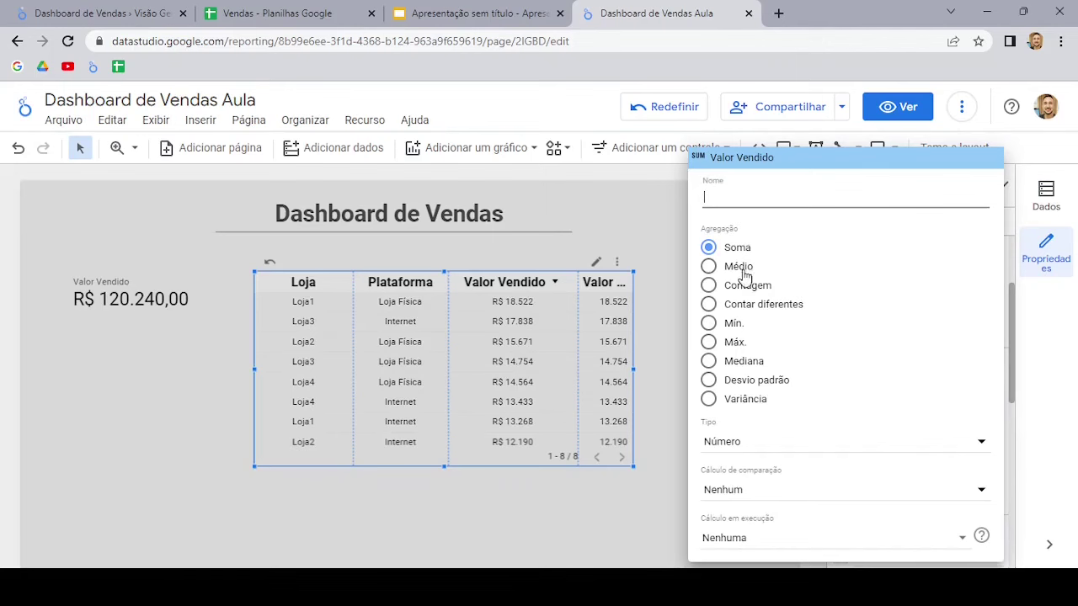
{"action": "left_click", "coordinate": [709, 268]}
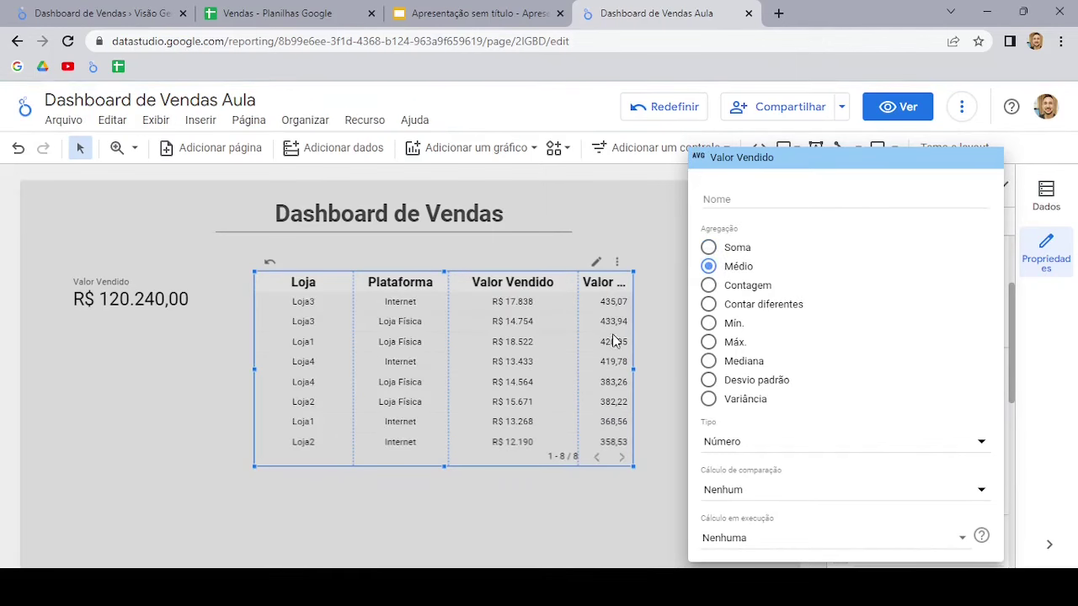
{"action": "left_click", "coordinate": [734, 444]}
{"action": "mouse_move", "coordinate": [757, 481]}
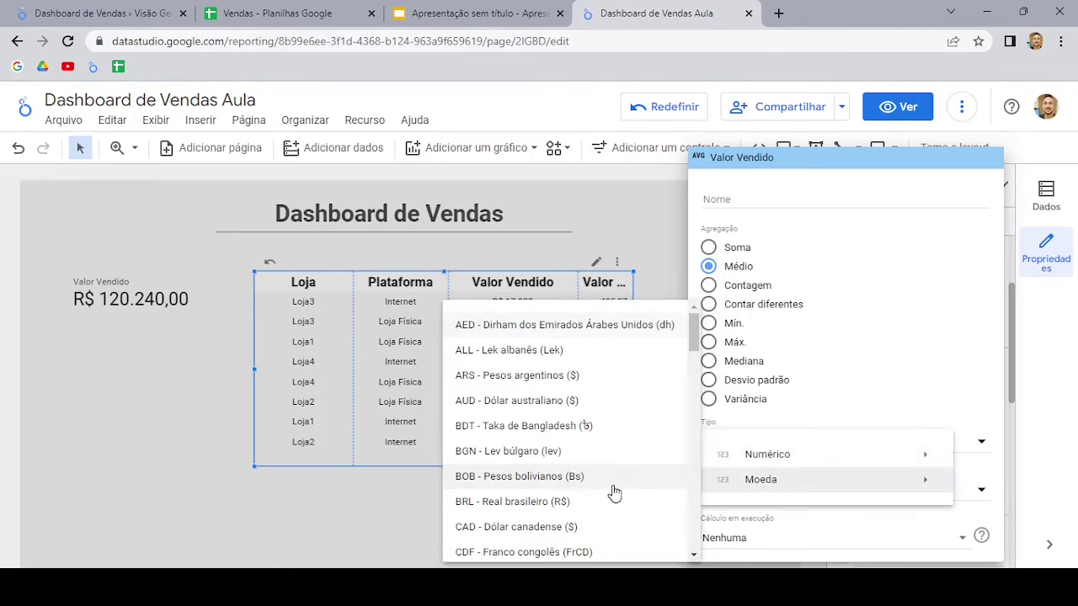
{"action": "left_click", "coordinate": [511, 501]}
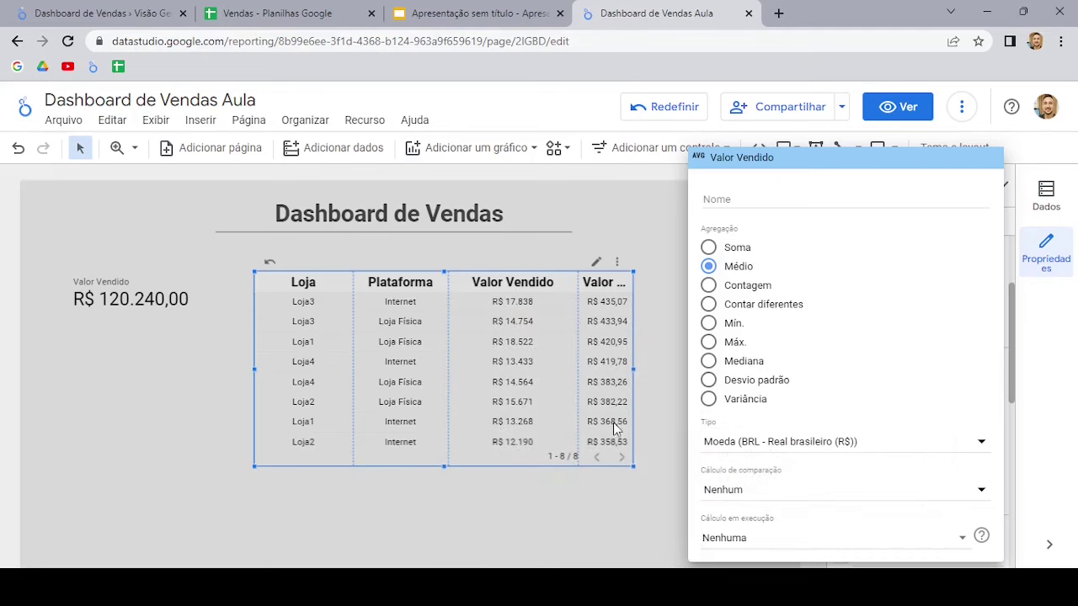
{"action": "left_click", "coordinate": [674, 245]}
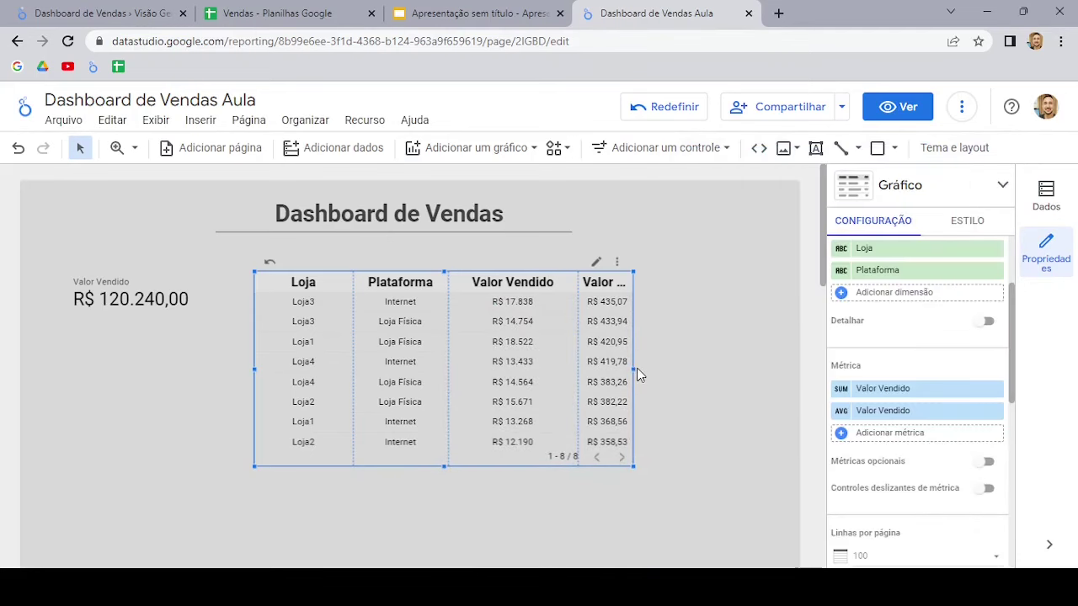
Step: Widen the table and distribute its columns evenly
{"action": "left_click_drag", "start_coordinate": [634, 369], "coordinate": [707, 369]}
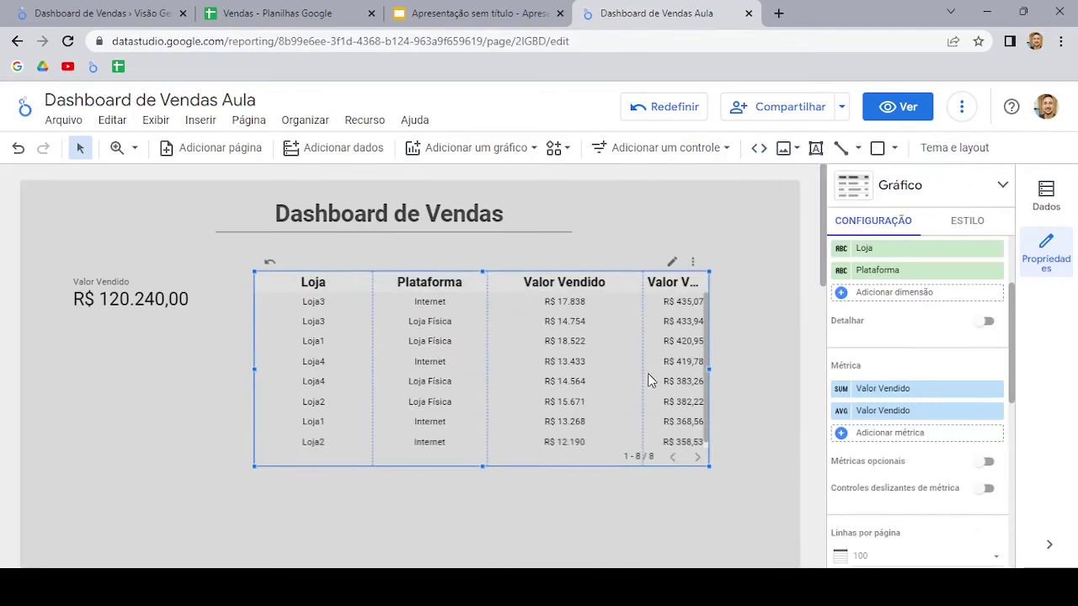
{"action": "left_click_drag", "start_coordinate": [642, 376], "coordinate": [624, 375]}
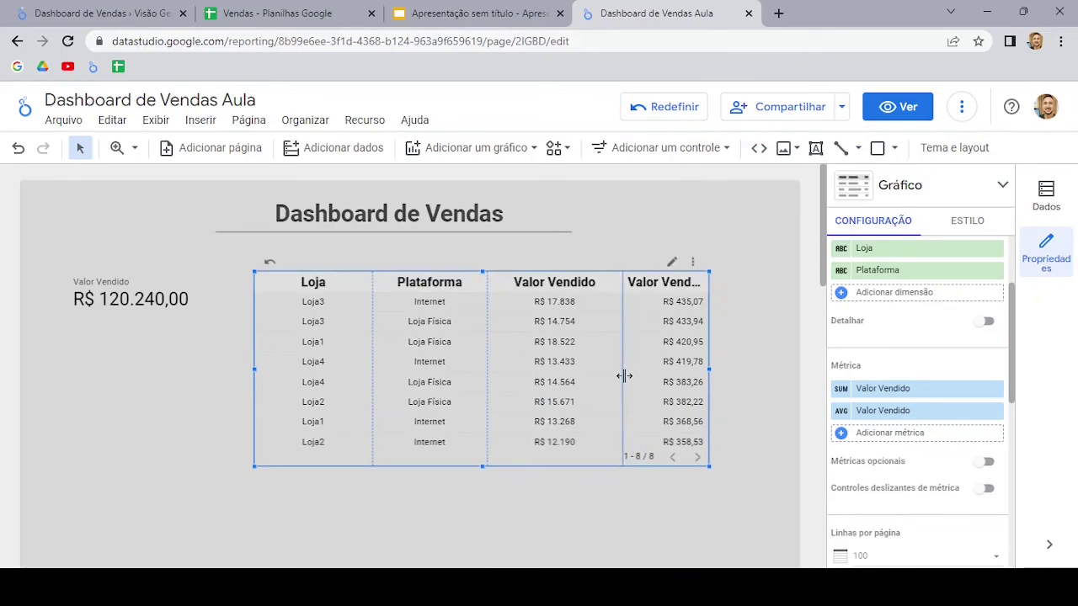
{"action": "right_click", "coordinate": [606, 288]}
{"action": "mouse_move", "coordinate": [656, 453]}
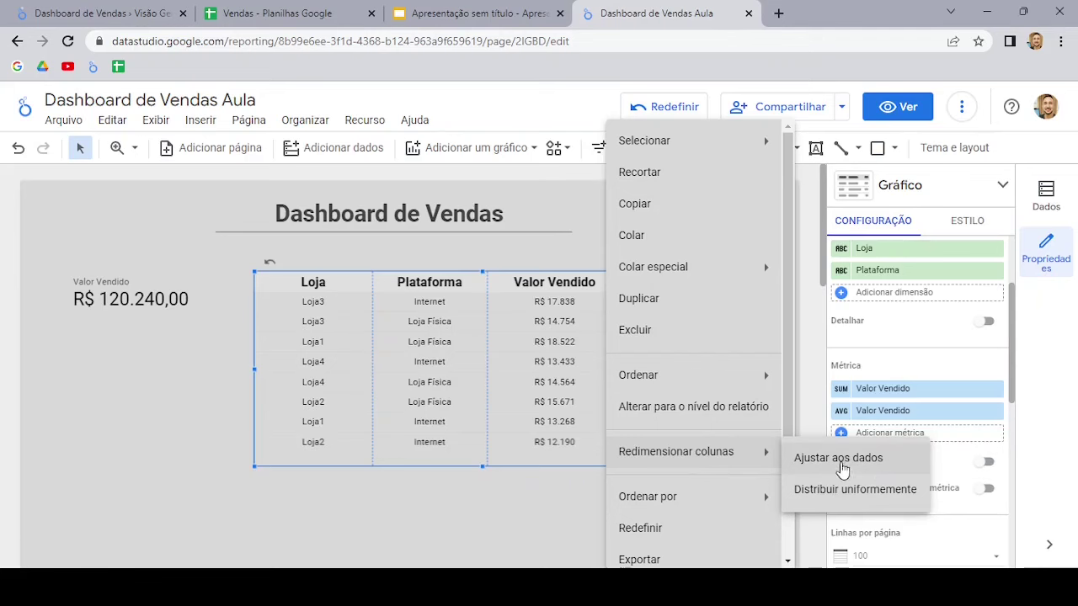
{"action": "left_click", "coordinate": [831, 497]}
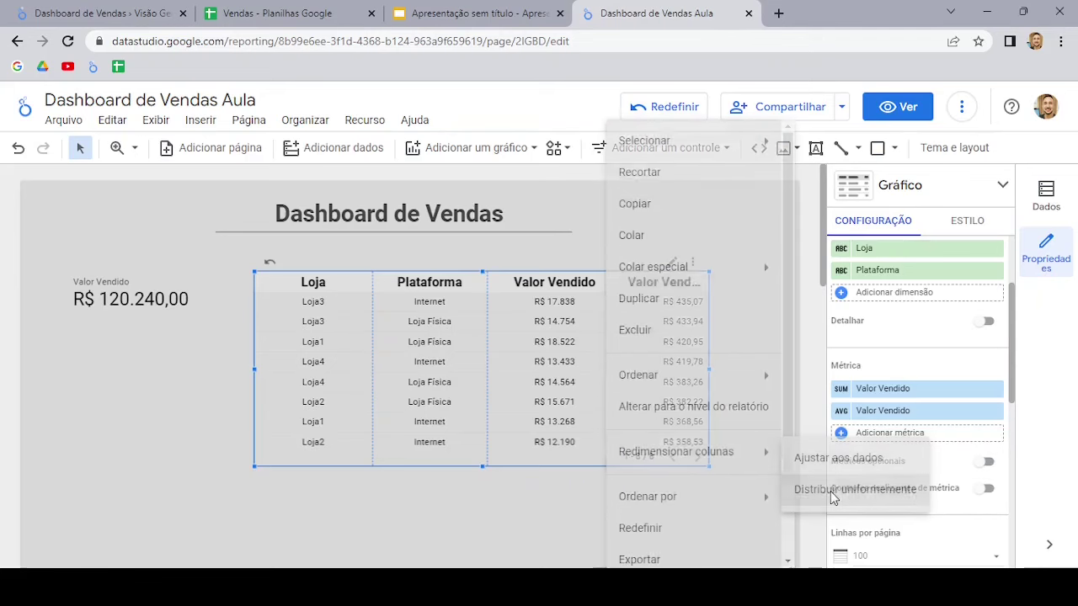
Step: Centre-align the average Valor Vendido column (Métricas Coluna nº2) in Estilo
{"action": "left_click", "coordinate": [966, 221]}
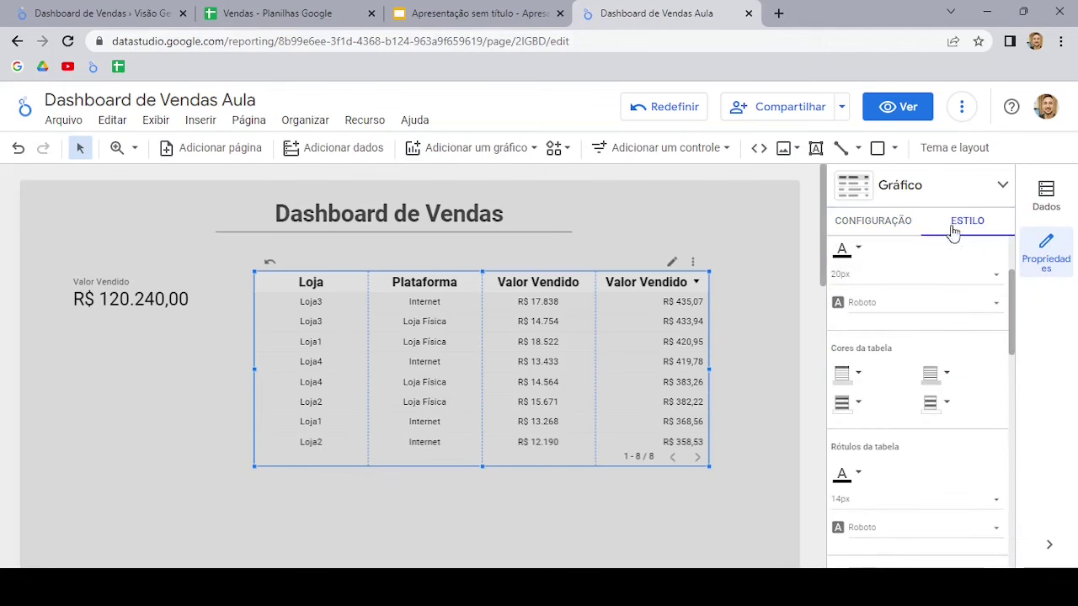
{"action": "scroll", "coordinate": [916, 326], "scroll_direction": "down", "scroll_amount": 5}
{"action": "scroll", "coordinate": [926, 354], "scroll_direction": "down", "scroll_amount": 5}
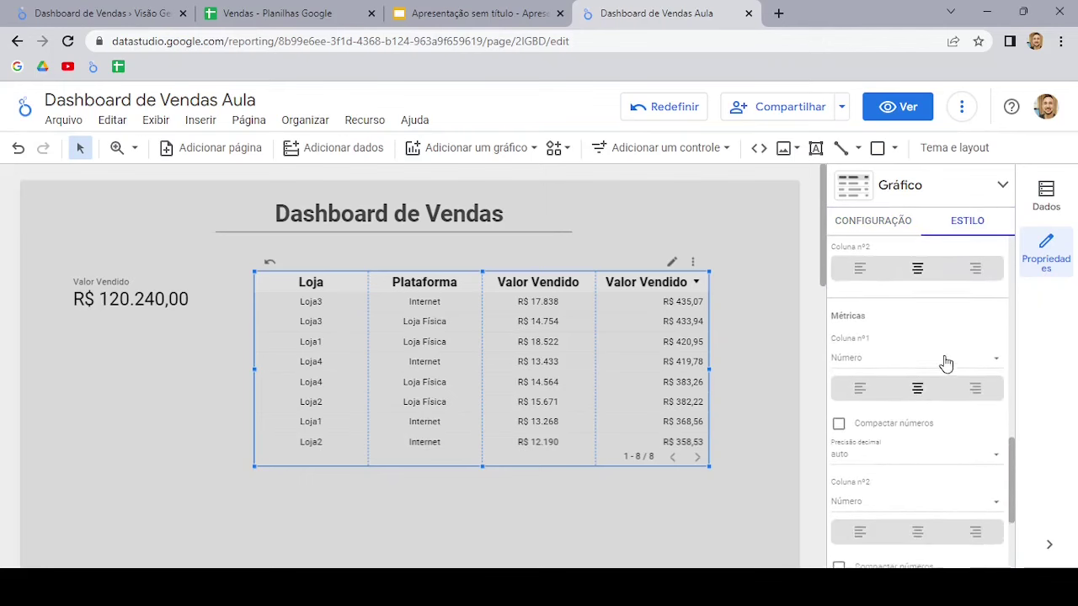
{"action": "left_click", "coordinate": [918, 454]}
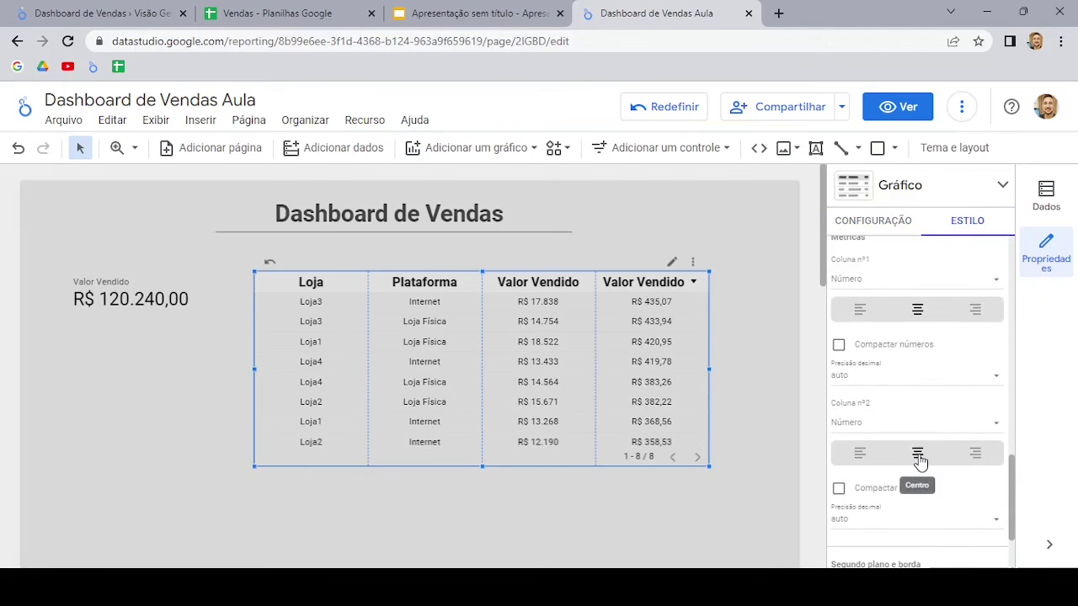
{"action": "left_click", "coordinate": [885, 226]}
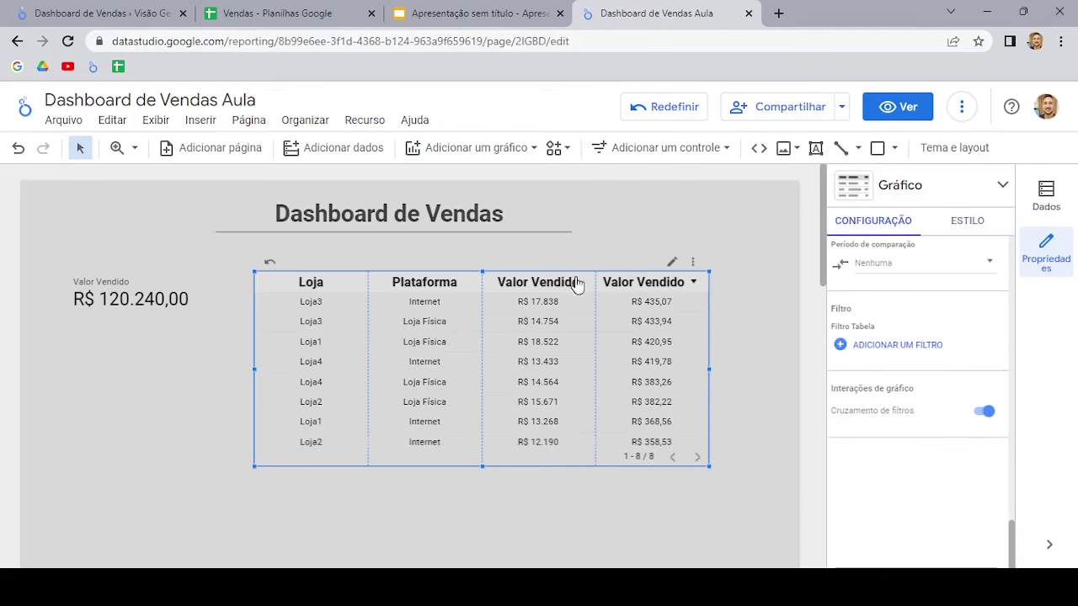
{"action": "scroll", "coordinate": [893, 360], "scroll_direction": "up", "scroll_amount": 5}
{"action": "scroll", "coordinate": [894, 365], "scroll_direction": "up", "scroll_amount": 5}
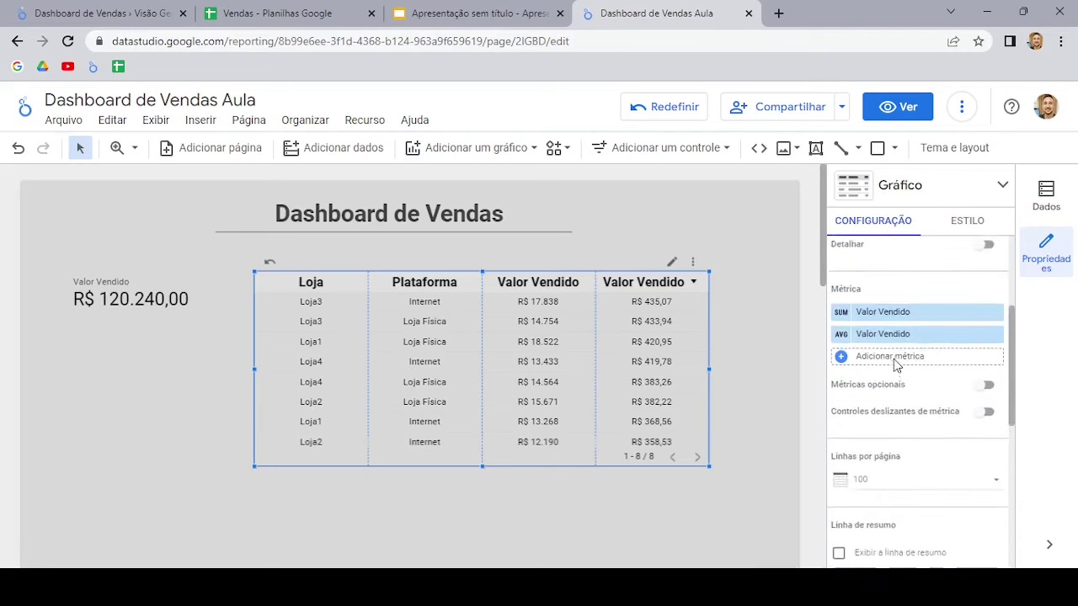
{"action": "scroll", "coordinate": [900, 389], "scroll_direction": "down", "scroll_amount": 1}
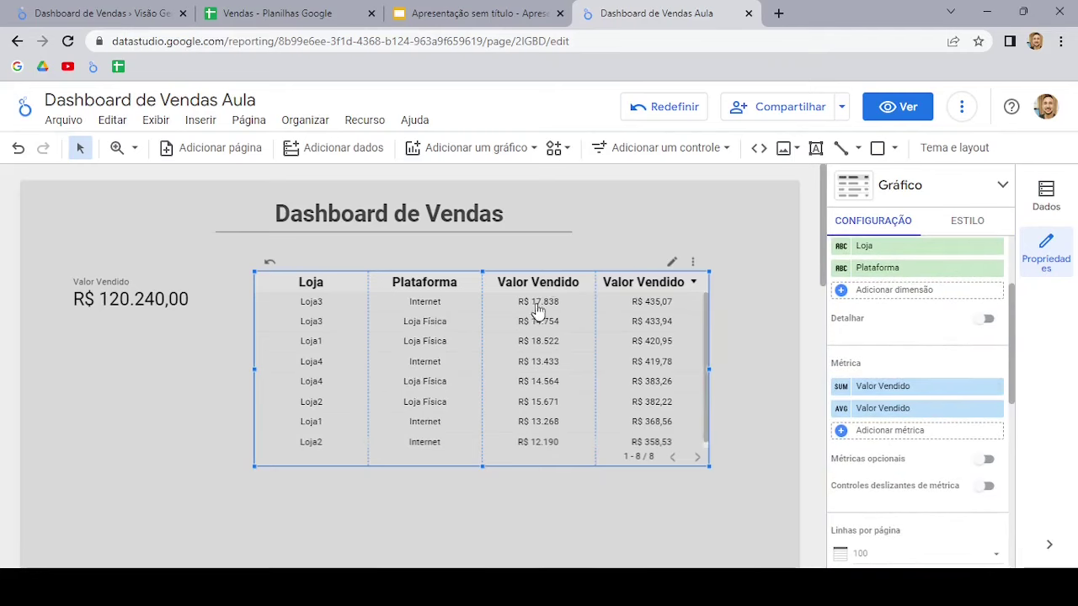
Step: Rename the table's average metric to 'Média Vendida'
{"action": "left_click", "coordinate": [841, 412]}
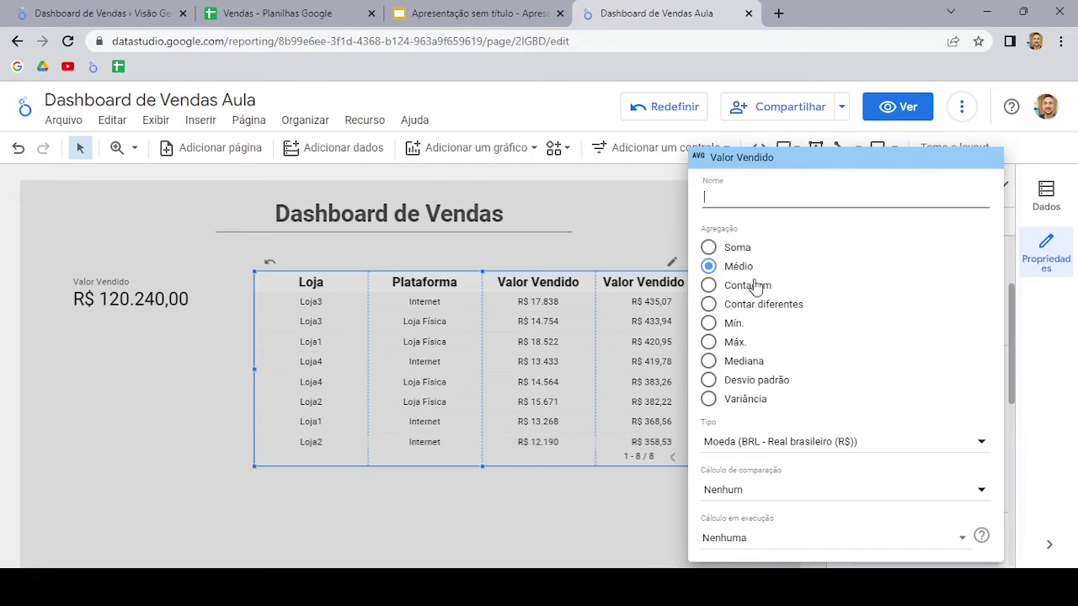
{"action": "left_click", "coordinate": [708, 266]}
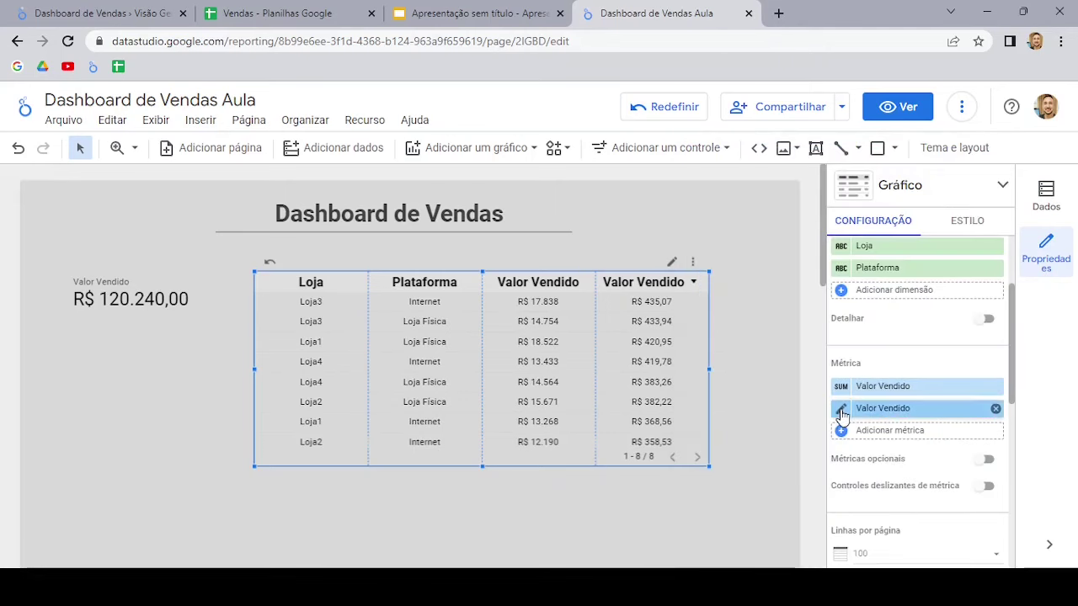
{"action": "left_click", "coordinate": [841, 412]}
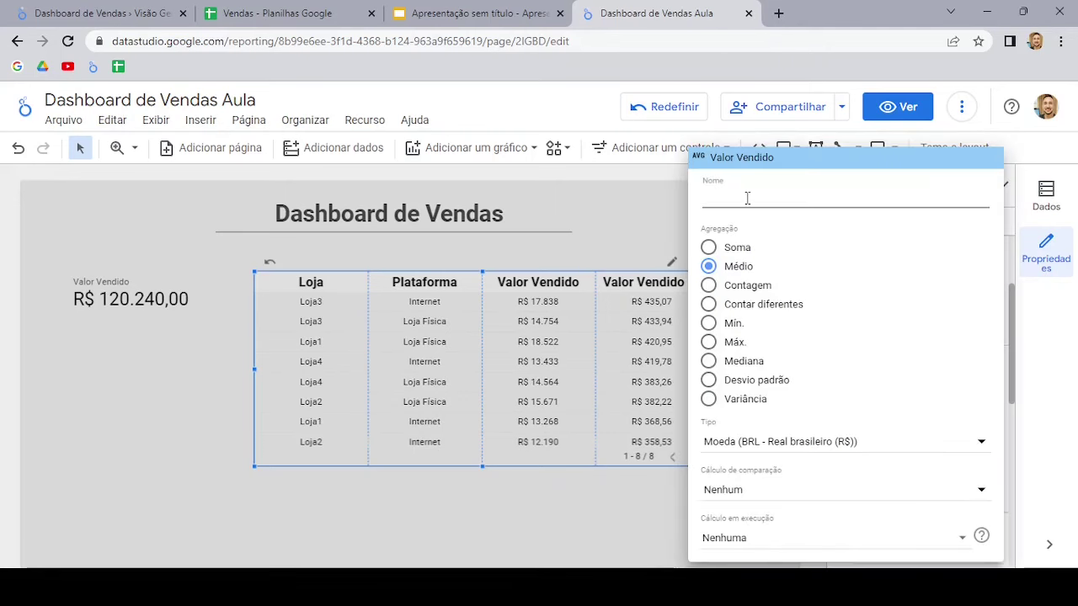
{"action": "type", "text": "M[edia"}
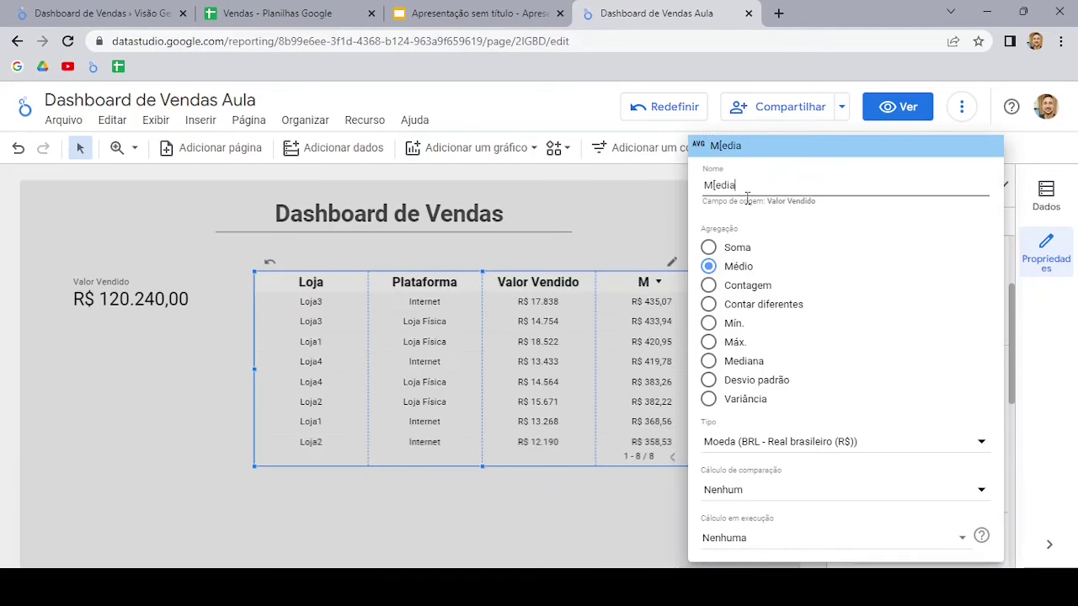
{"action": "key", "text": "BackSpace"}
{"action": "key", "text": "BackSpace"}
{"action": "key", "text": "BackSpace"}
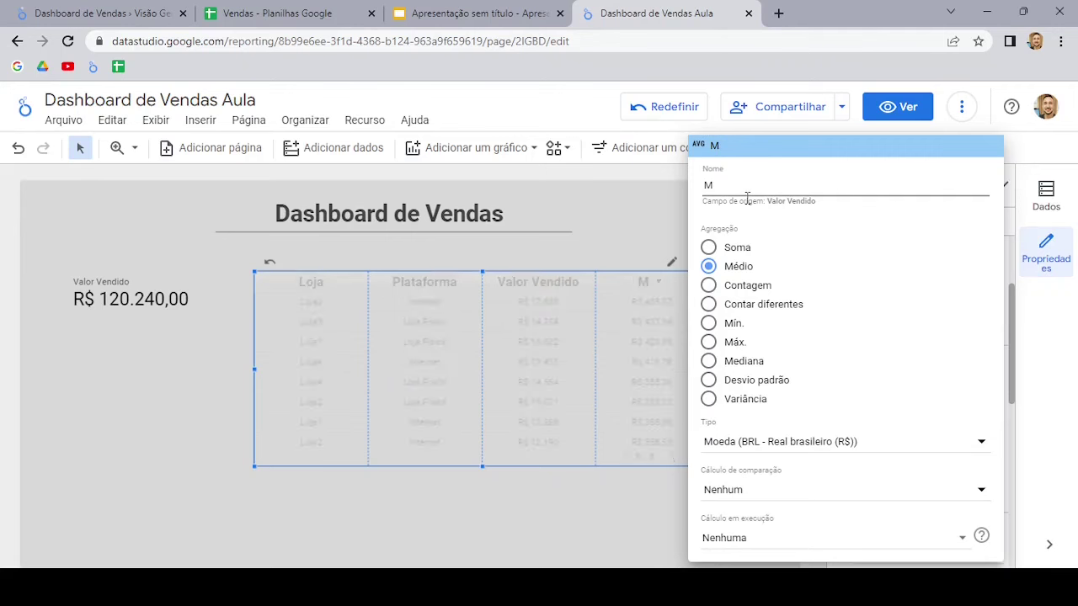
{"action": "type", "text": "édia "}
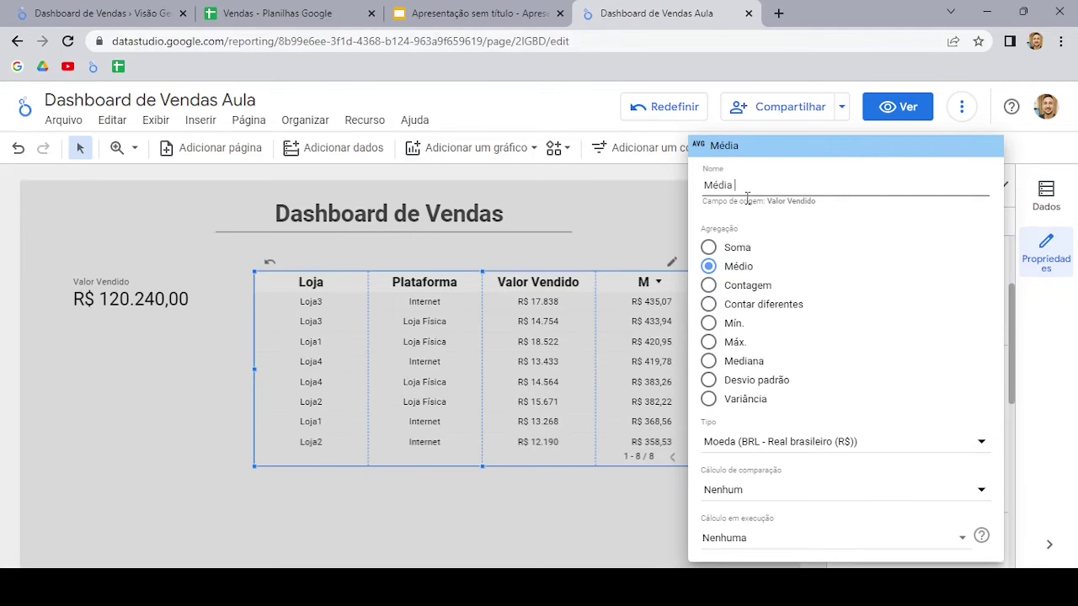
{"action": "type", "text": "Vendida"}
{"action": "left_click", "coordinate": [651, 199]}
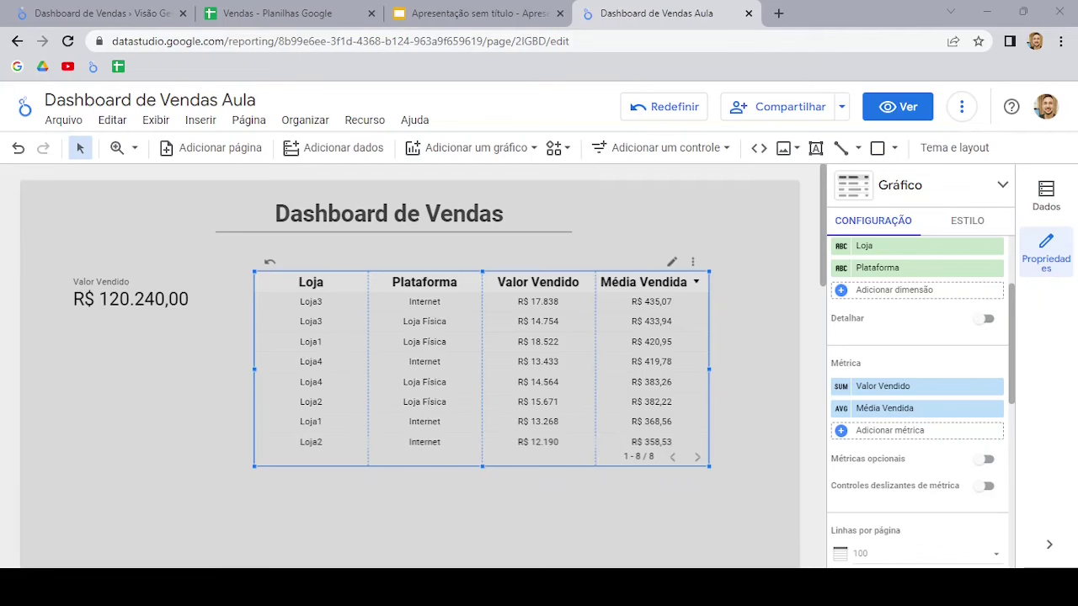
Step: In the table's ESTILO settings, set Métricas Coluna nº1 to Mapa de calor
{"action": "left_click", "coordinate": [968, 222]}
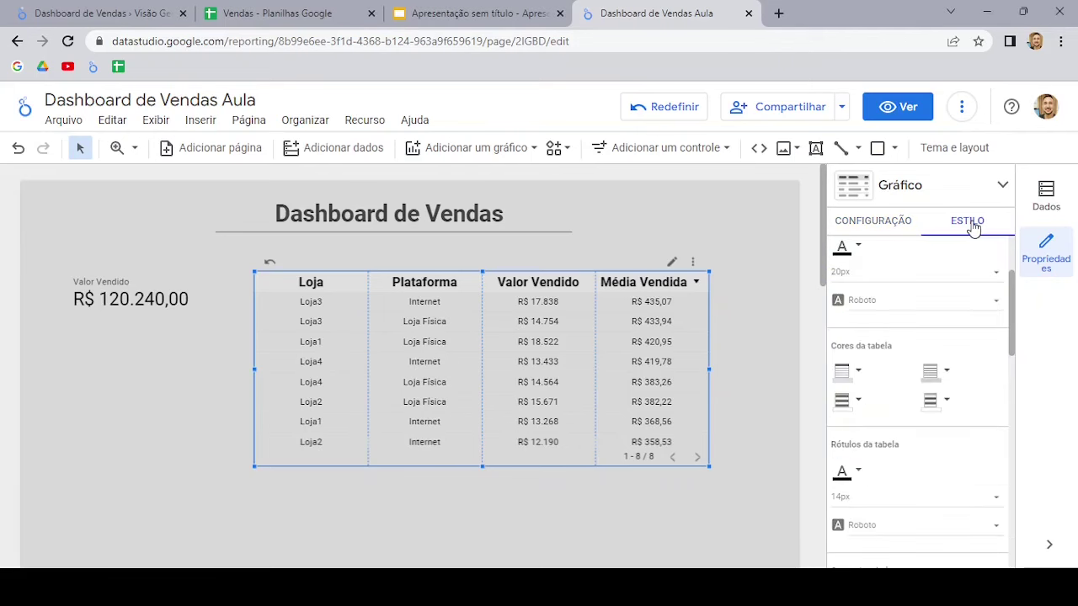
{"action": "scroll", "coordinate": [942, 347], "scroll_direction": "down", "scroll_amount": 2}
{"action": "scroll", "coordinate": [942, 350], "scroll_direction": "down", "scroll_amount": 2}
{"action": "scroll", "coordinate": [940, 353], "scroll_direction": "down", "scroll_amount": 1}
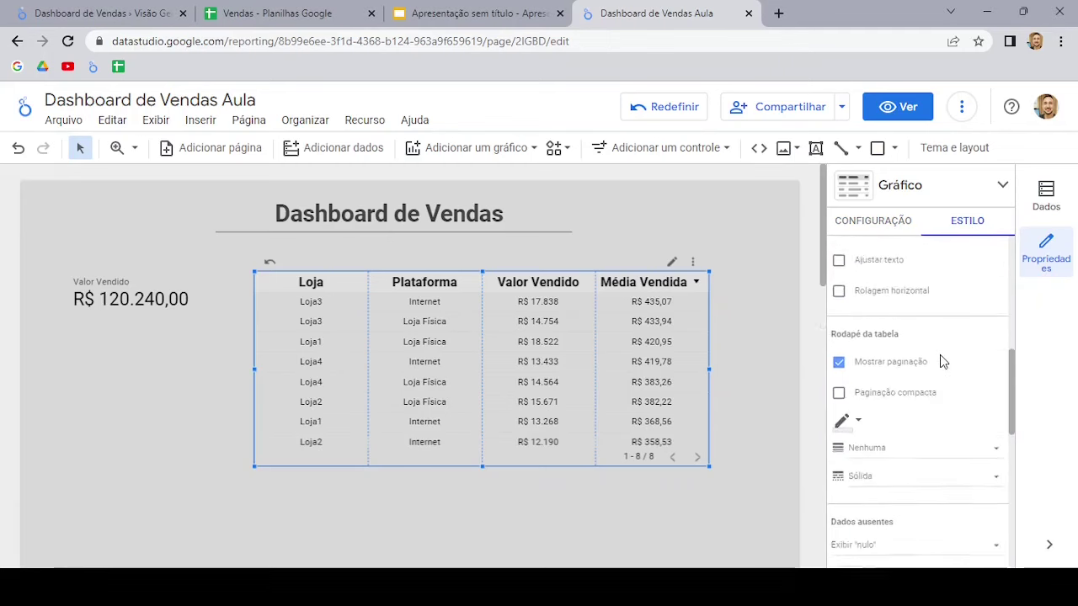
{"action": "scroll", "coordinate": [942, 360], "scroll_direction": "down", "scroll_amount": 1}
{"action": "scroll", "coordinate": [939, 354], "scroll_direction": "down", "scroll_amount": 3}
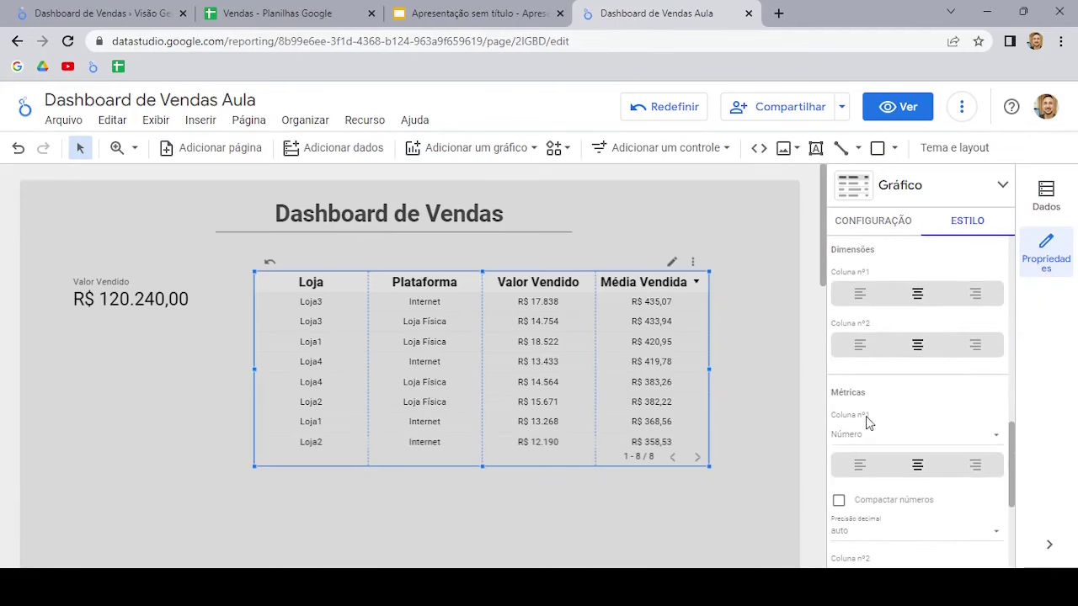
{"action": "scroll", "coordinate": [926, 383], "scroll_direction": "down", "scroll_amount": 2}
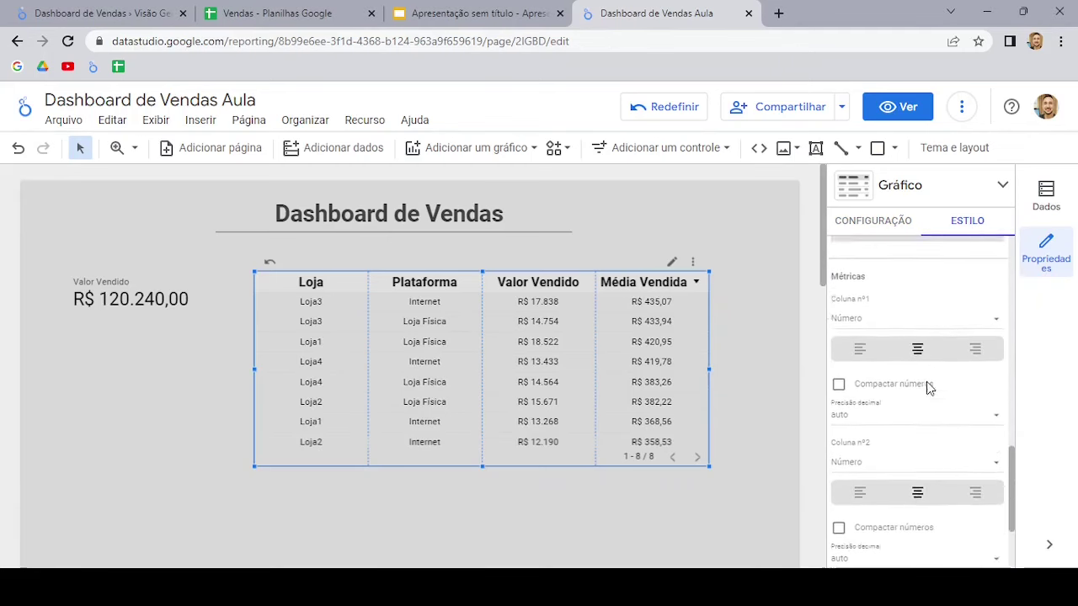
{"action": "scroll", "coordinate": [922, 371], "scroll_direction": "down", "scroll_amount": 1}
{"action": "scroll", "coordinate": [920, 337], "scroll_direction": "up", "scroll_amount": 2}
{"action": "scroll", "coordinate": [881, 344], "scroll_direction": "down", "scroll_amount": 1}
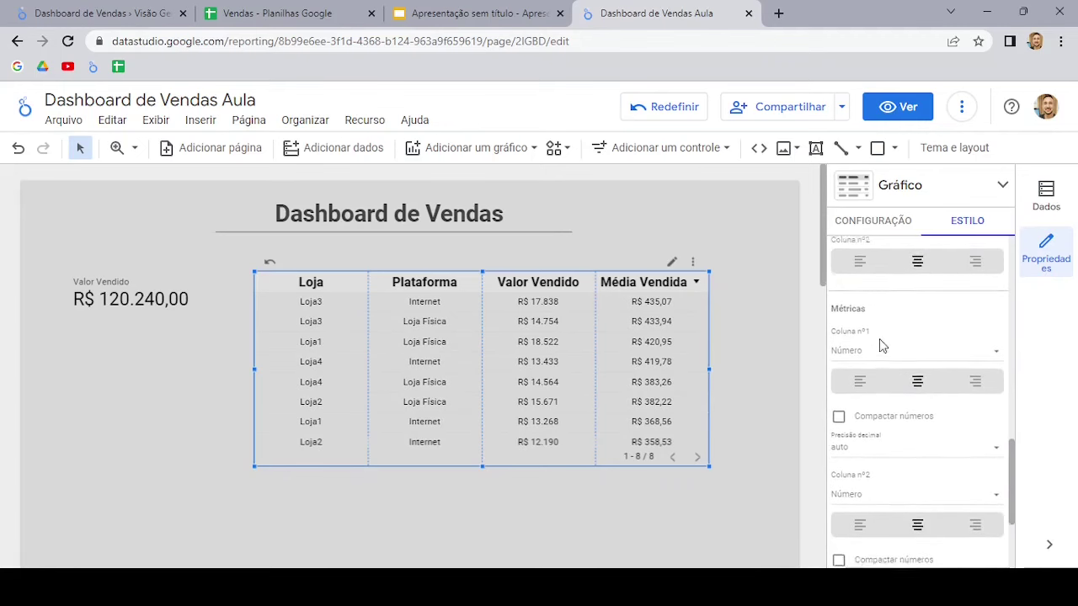
{"action": "scroll", "coordinate": [885, 289], "scroll_direction": "up", "scroll_amount": 1}
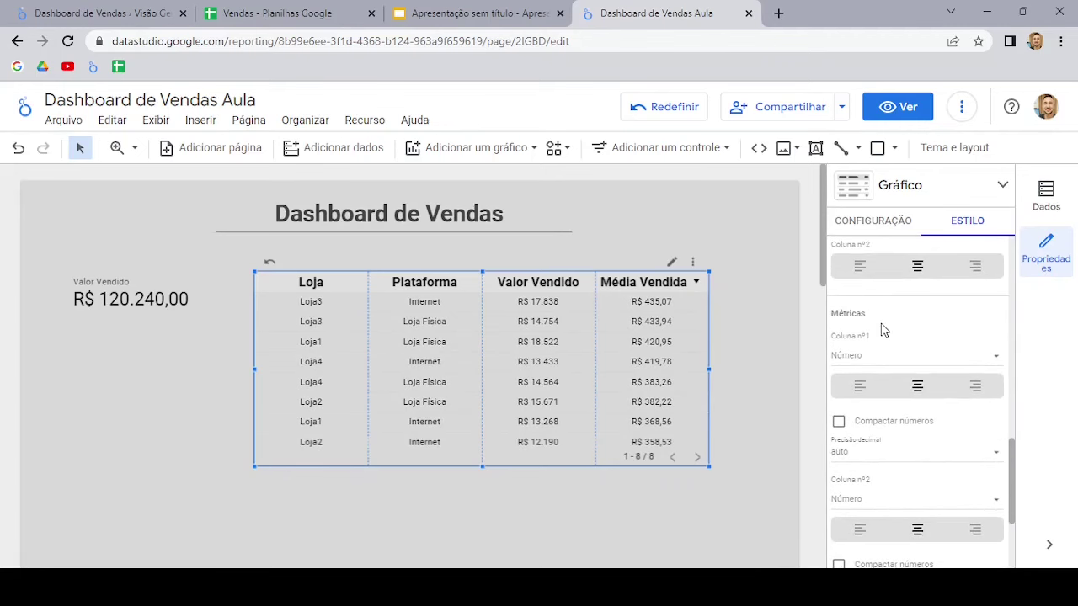
{"action": "scroll", "coordinate": [901, 362], "scroll_direction": "down", "scroll_amount": 1}
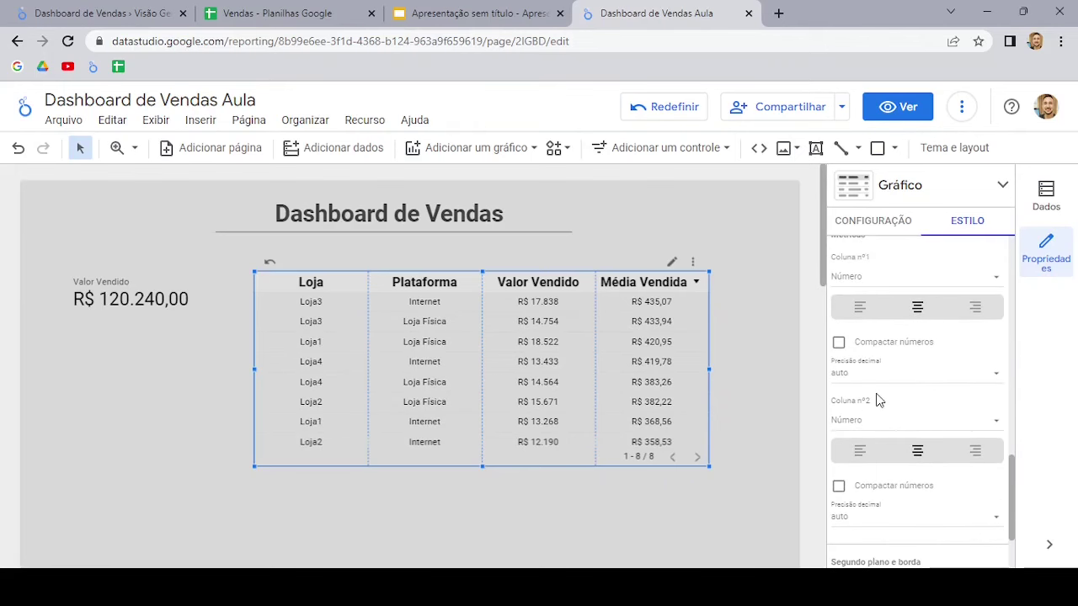
{"action": "scroll", "coordinate": [916, 399], "scroll_direction": "up", "scroll_amount": 1}
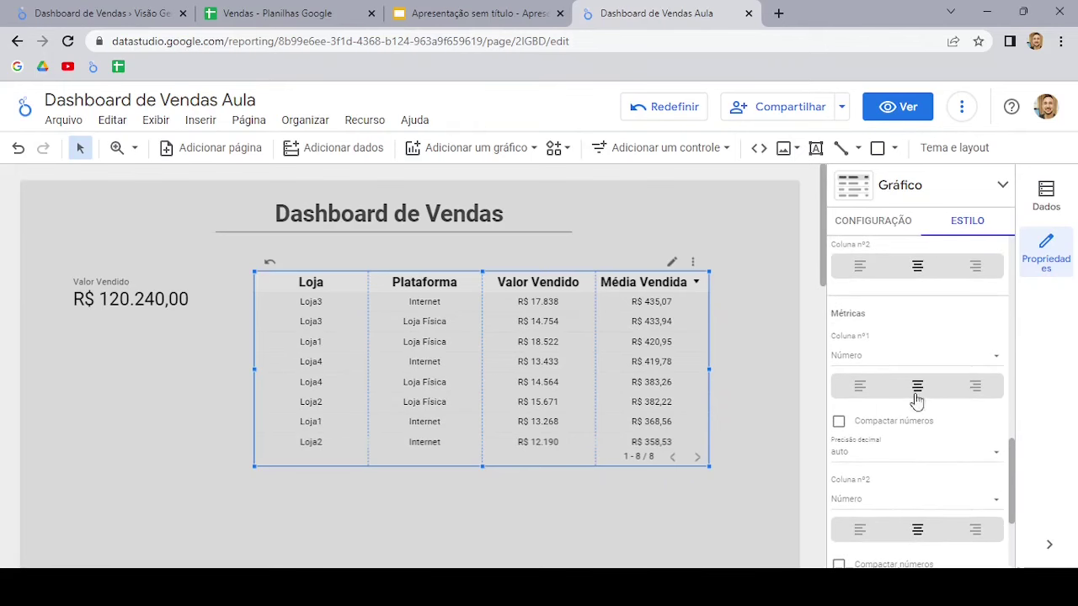
{"action": "left_click", "coordinate": [867, 358]}
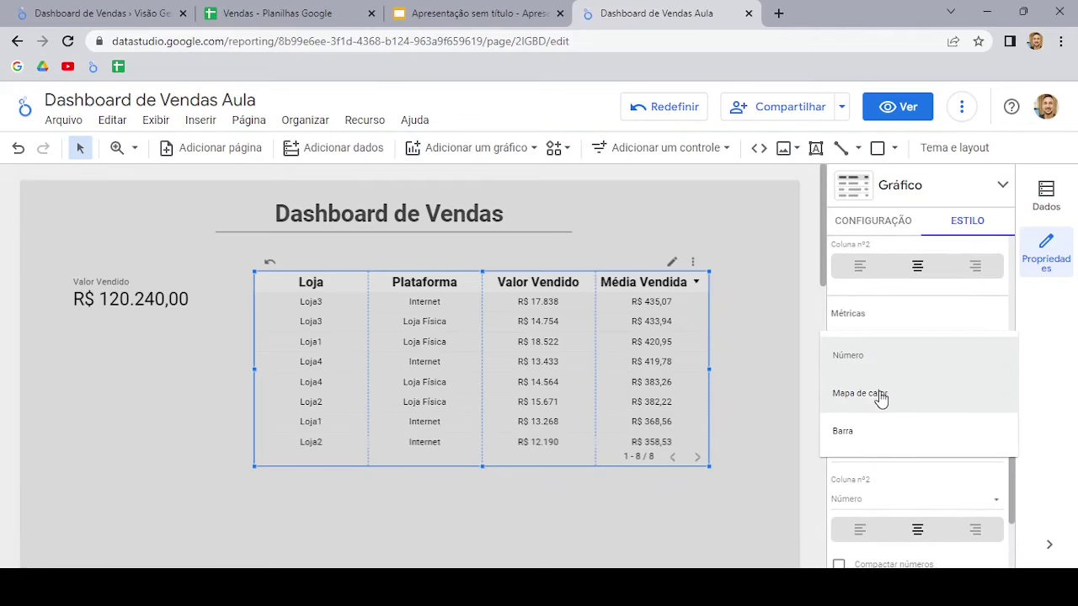
{"action": "left_click", "coordinate": [879, 394]}
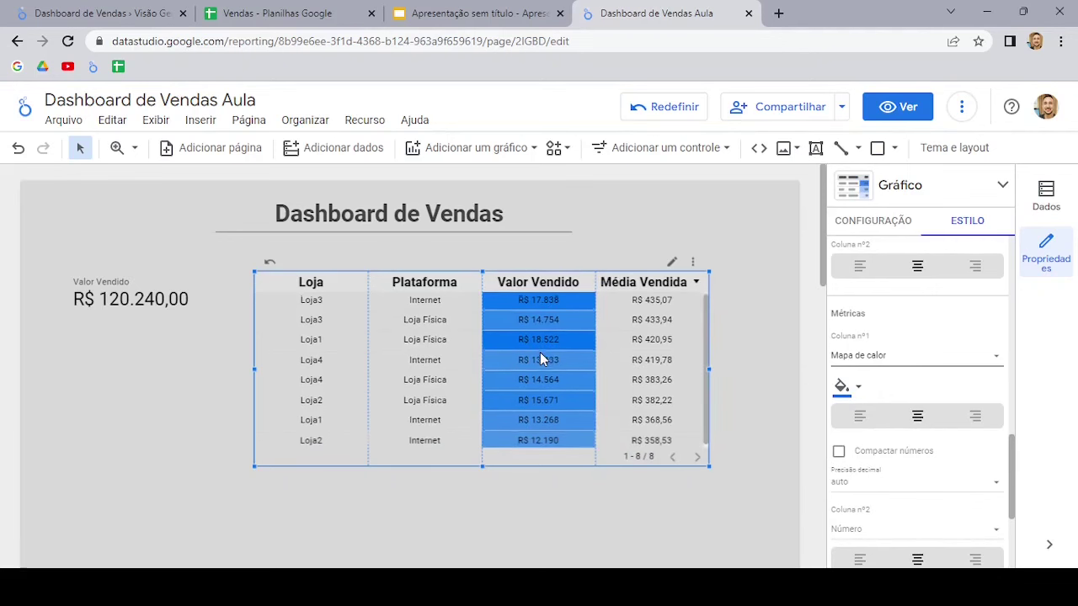
Step: Make the Valor Vendido heatmap green
{"action": "scroll", "coordinate": [539, 351], "scroll_direction": "down", "scroll_amount": 1}
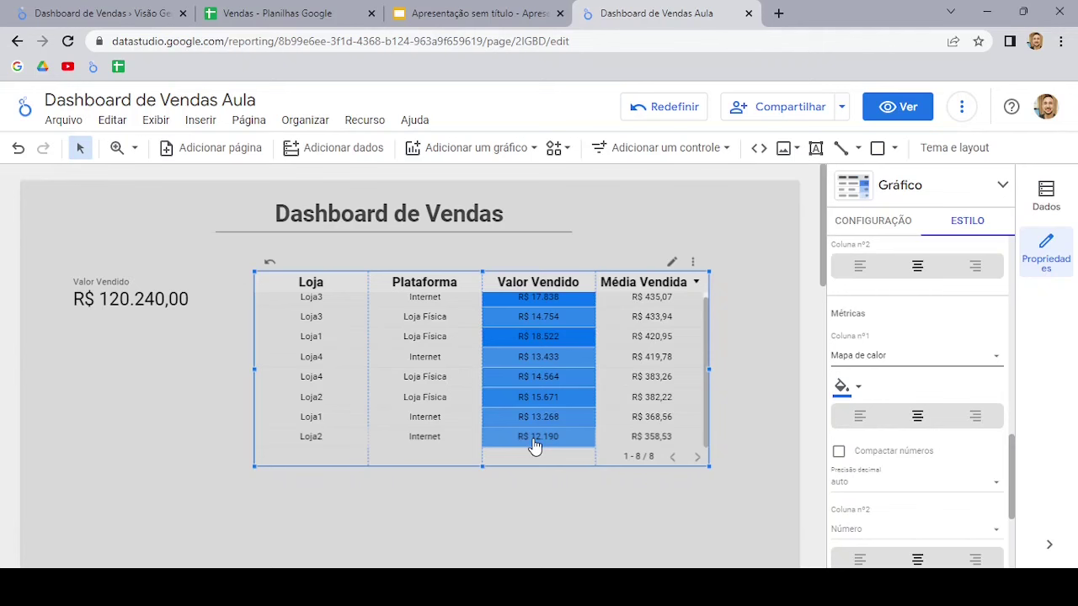
{"action": "scroll", "coordinate": [543, 448], "scroll_direction": "up", "scroll_amount": 1}
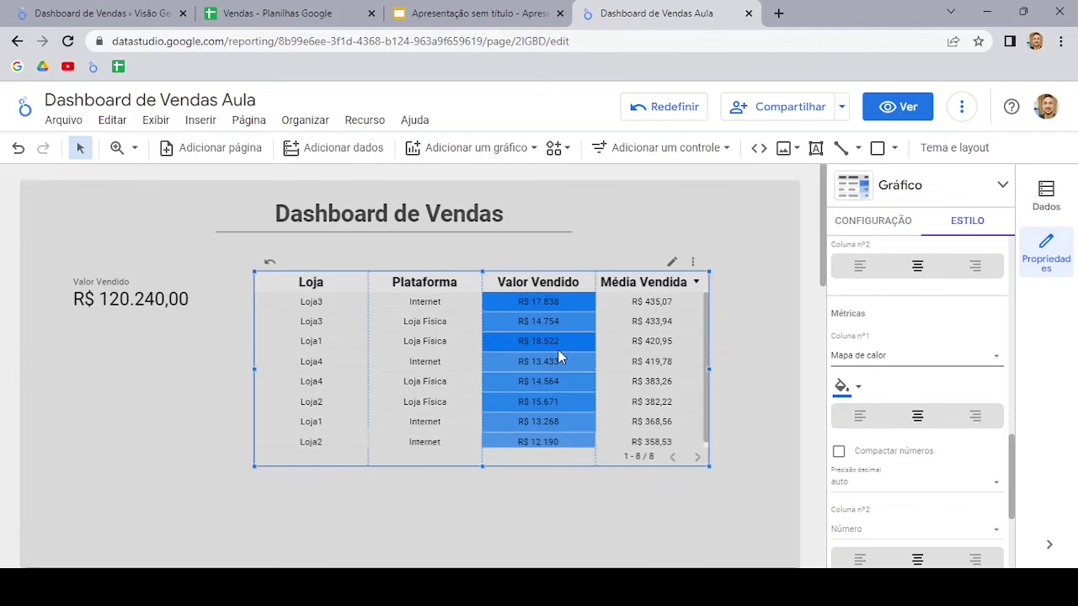
{"action": "left_click", "coordinate": [860, 385]}
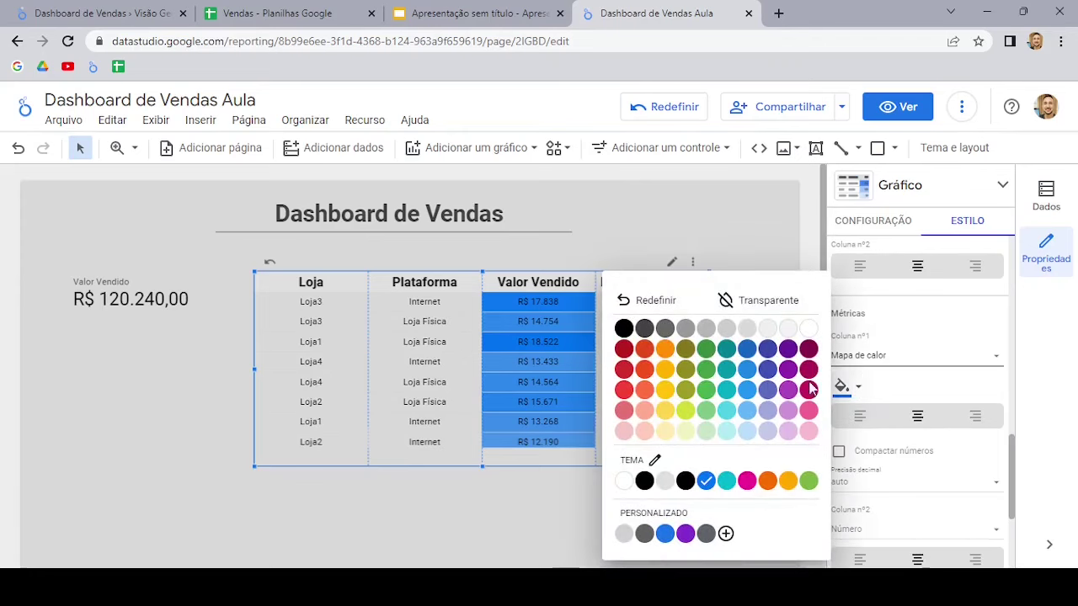
{"action": "left_click", "coordinate": [706, 348]}
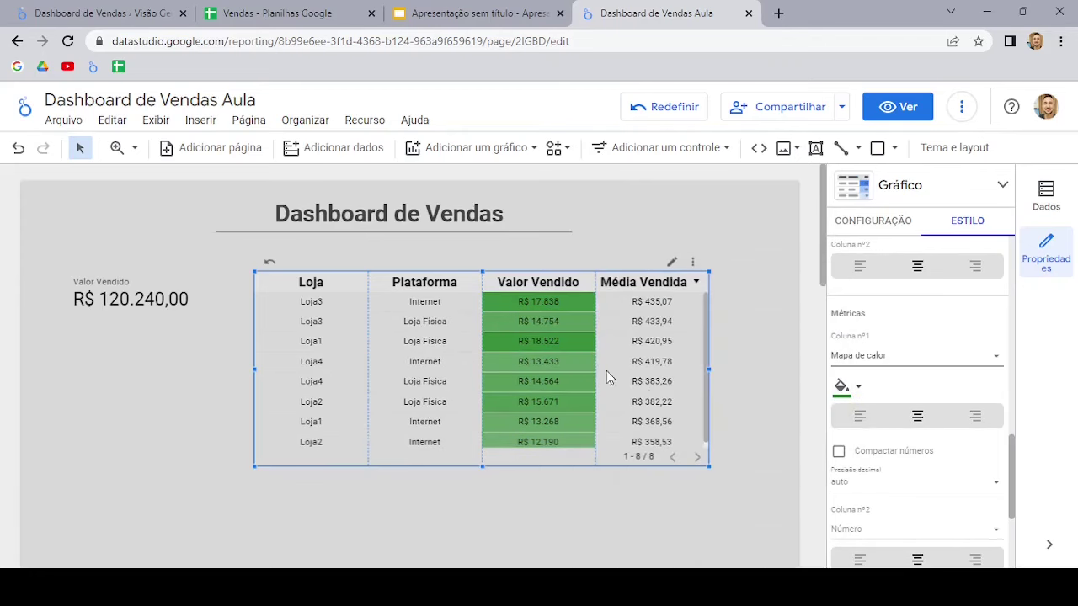
{"action": "scroll", "coordinate": [566, 344], "scroll_direction": "down", "scroll_amount": 1}
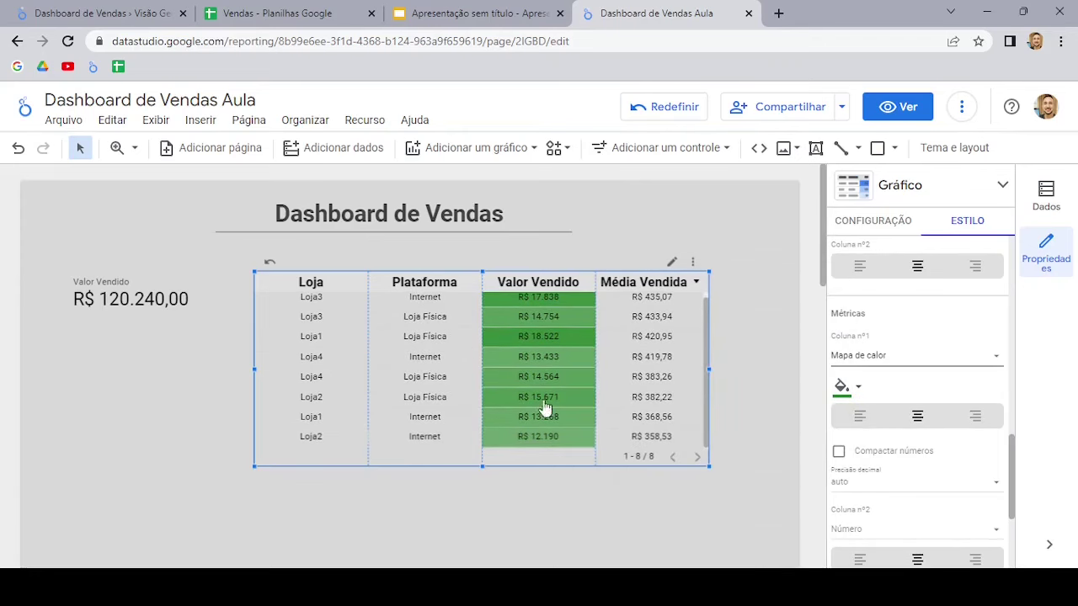
{"action": "scroll", "coordinate": [546, 378], "scroll_direction": "up", "scroll_amount": 1}
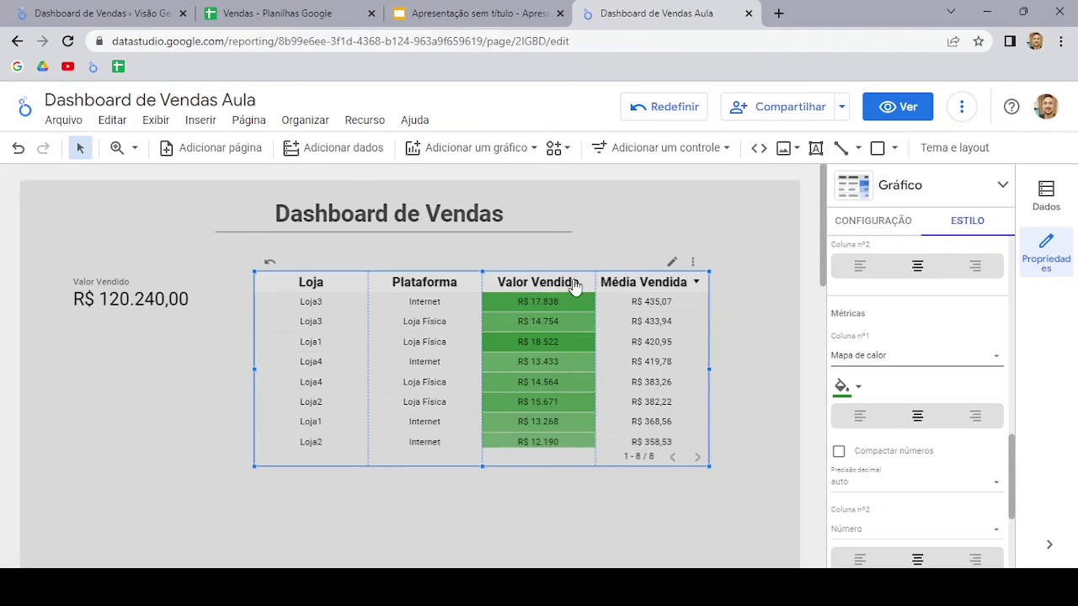
Step: Move the sales table down beneath the R$ 120.240,00 scorecard and open the chart gallery
{"action": "left_click_drag", "start_coordinate": [469, 286], "coordinate": [272, 419]}
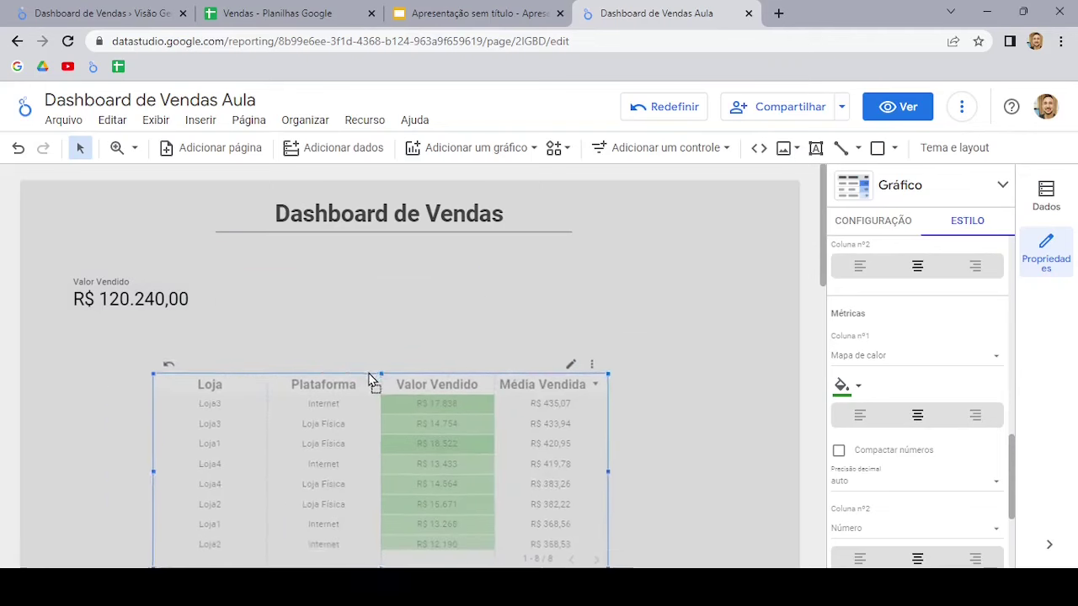
{"action": "scroll", "coordinate": [306, 321], "scroll_direction": "down", "scroll_amount": 2}
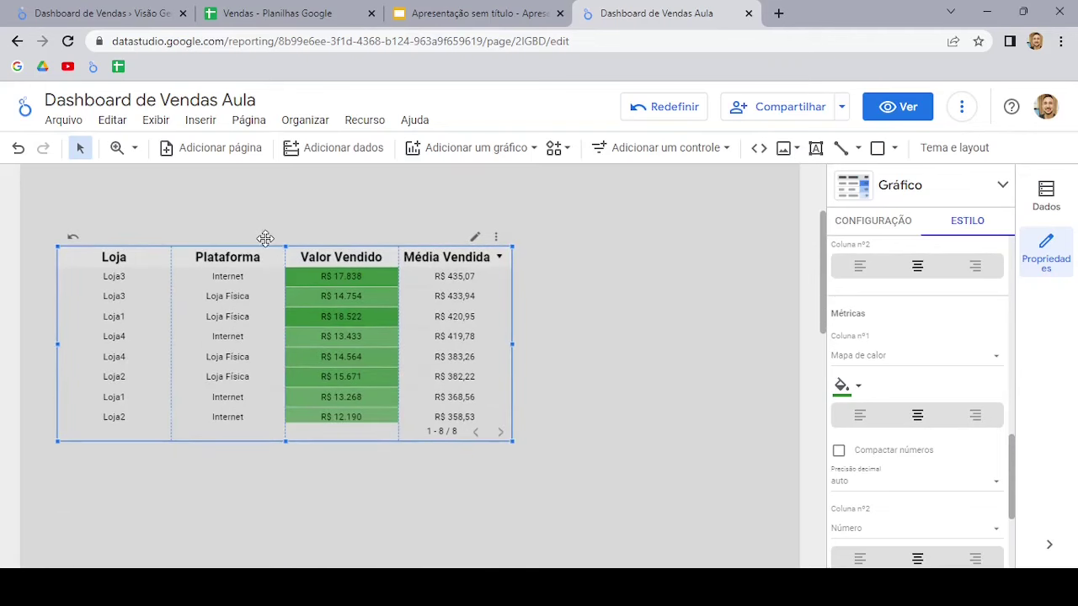
{"action": "left_click_drag", "start_coordinate": [266, 243], "coordinate": [260, 379]}
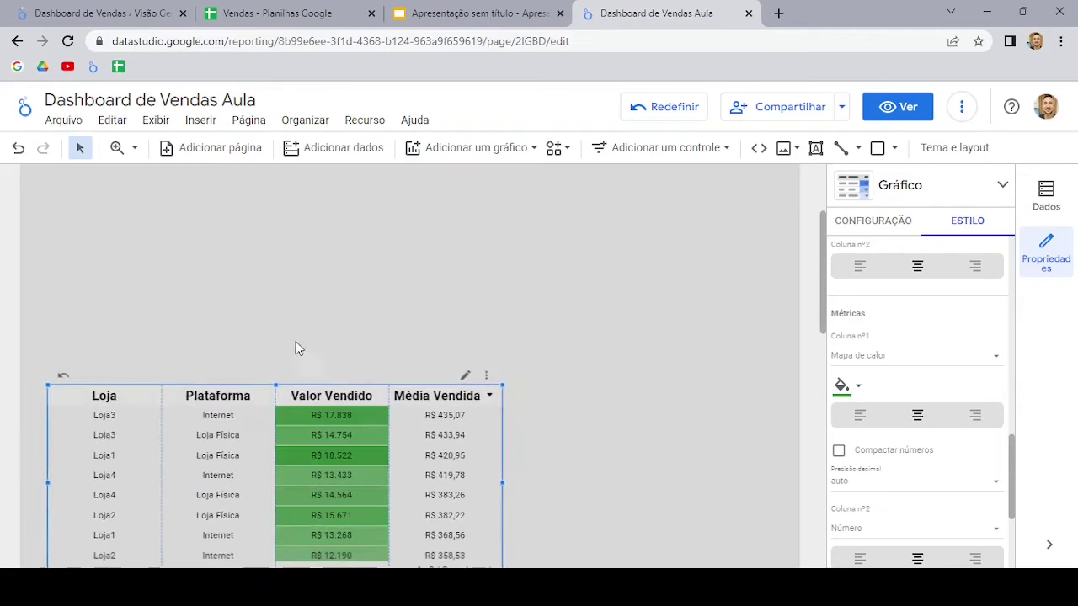
{"action": "scroll", "coordinate": [385, 330], "scroll_direction": "up", "scroll_amount": 2}
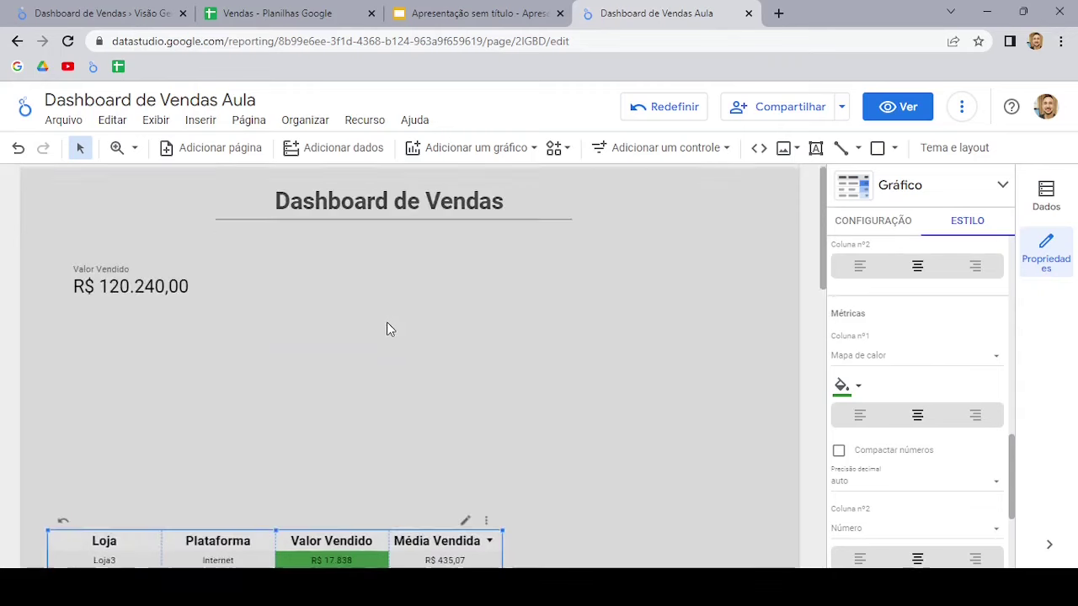
{"action": "left_click", "coordinate": [473, 155]}
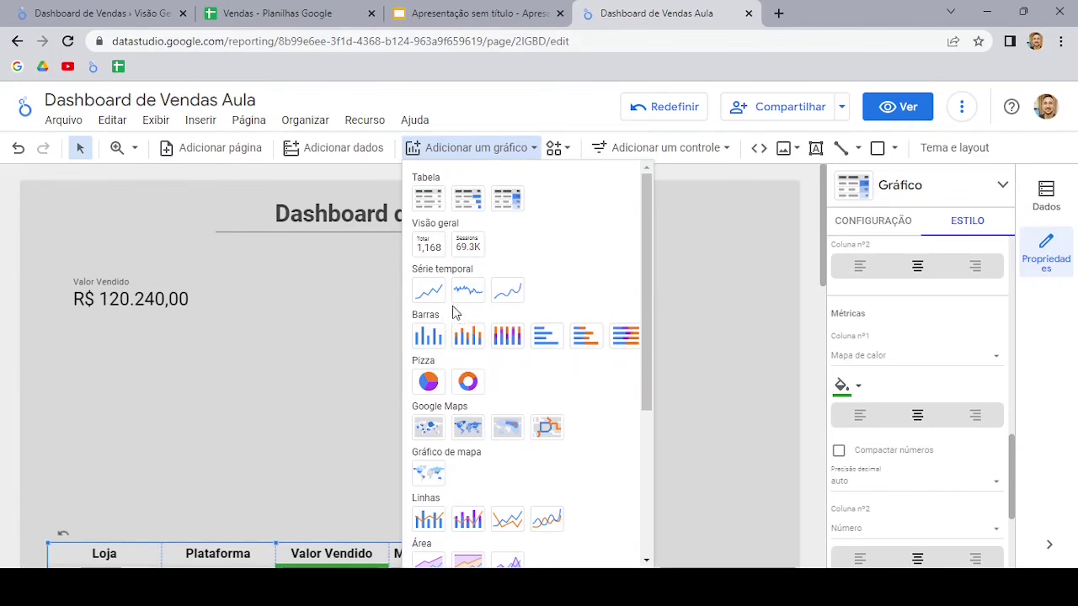
Step: Place a Série temporal chart of Valor Vendido beside the scorecard and widen it rightward
{"action": "left_click", "coordinate": [427, 292]}
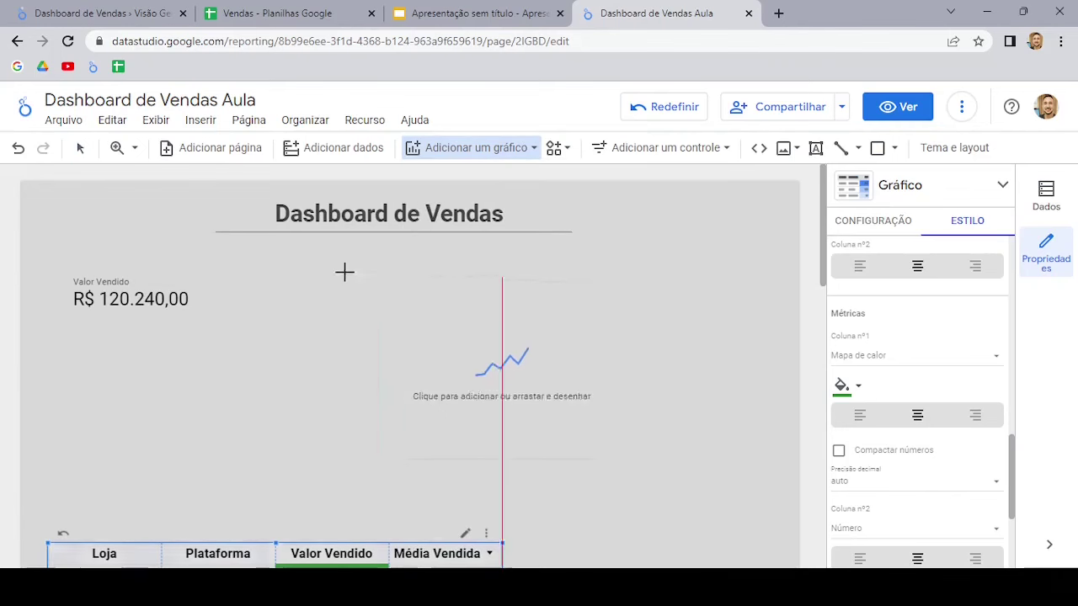
{"action": "left_click", "coordinate": [277, 279]}
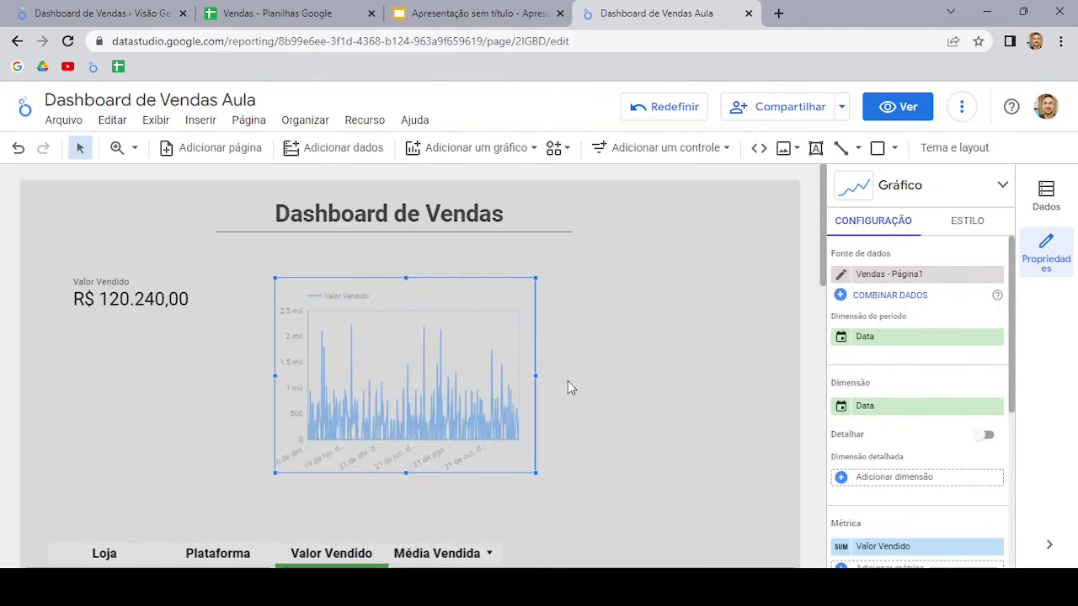
{"action": "mouse_move", "coordinate": [537, 374]}
{"action": "left_mouse_down"}
{"action": "mouse_move", "coordinate": [670, 376]}
{"action": "mouse_move", "coordinate": [776, 396]}
{"action": "left_mouse_up"}
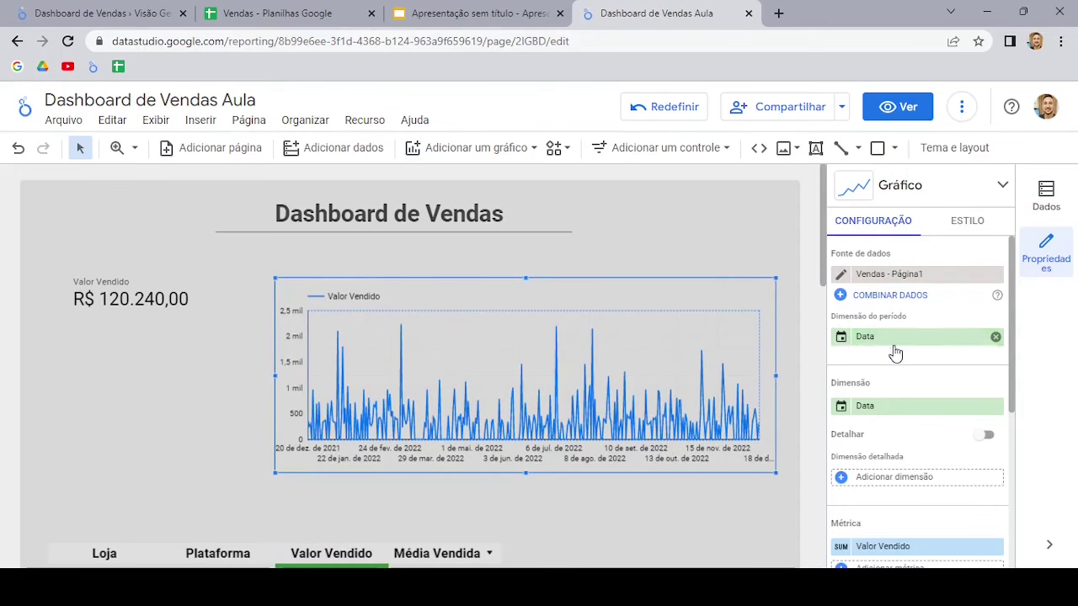
{"action": "scroll", "coordinate": [899, 369], "scroll_direction": "down", "scroll_amount": 1}
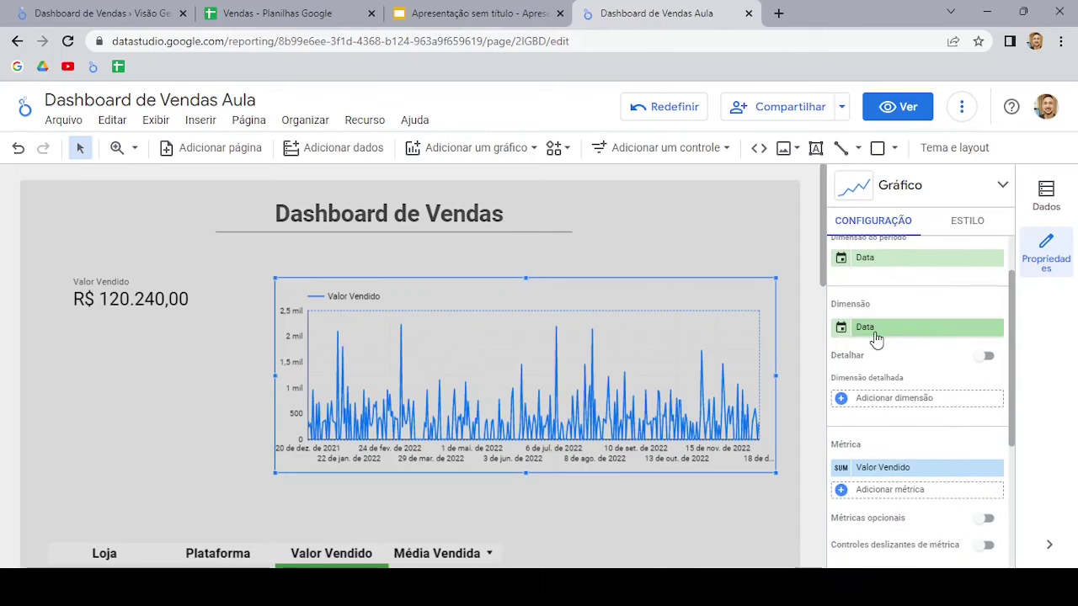
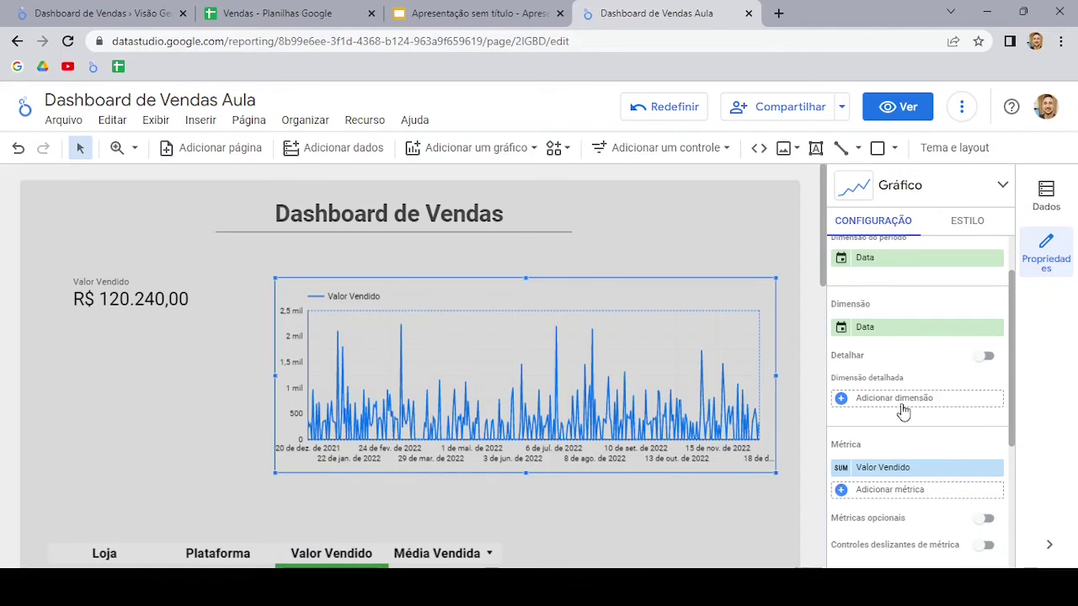
Step: Change the chart's Data dimension type to Data e hora > Ano e mês, then nudge the chart left
{"action": "scroll", "coordinate": [900, 411], "scroll_direction": "down", "scroll_amount": 1}
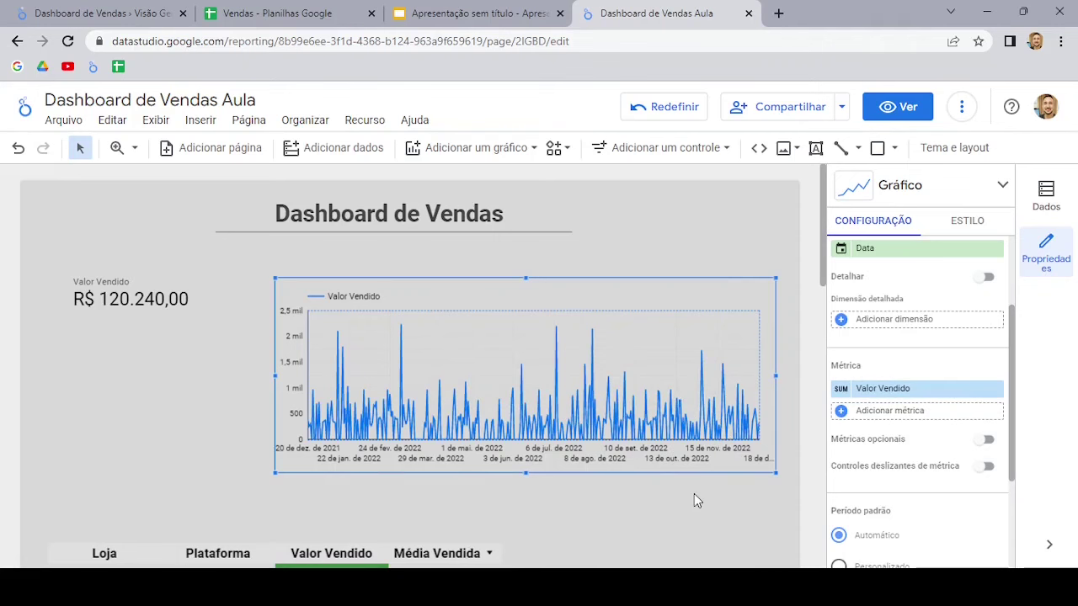
{"action": "scroll", "coordinate": [918, 452], "scroll_direction": "up", "scroll_amount": 1}
{"action": "scroll", "coordinate": [918, 452], "scroll_direction": "up", "scroll_amount": 3}
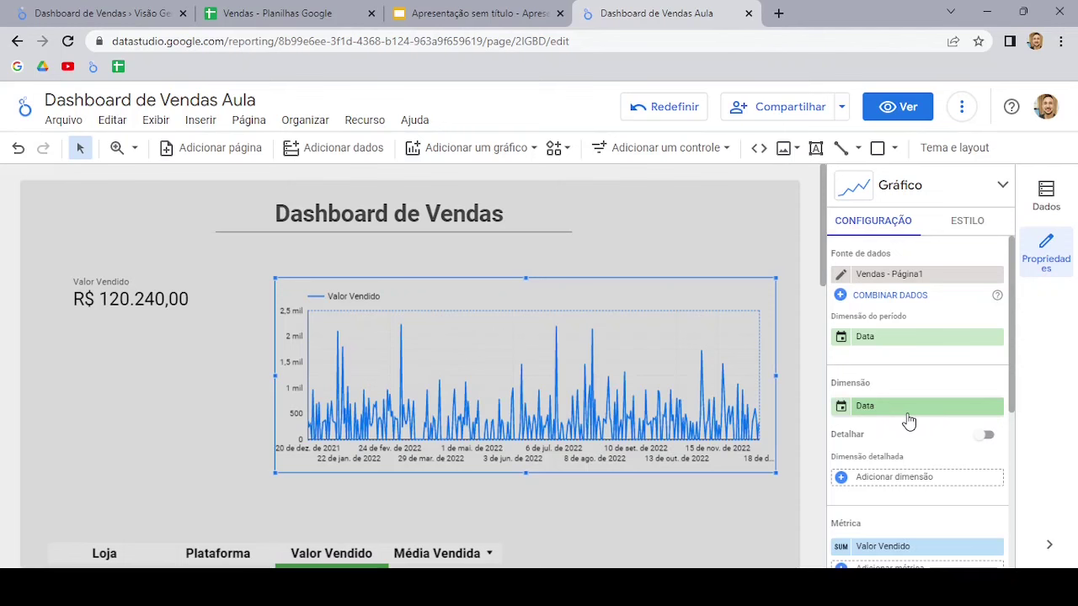
{"action": "left_click", "coordinate": [841, 411]}
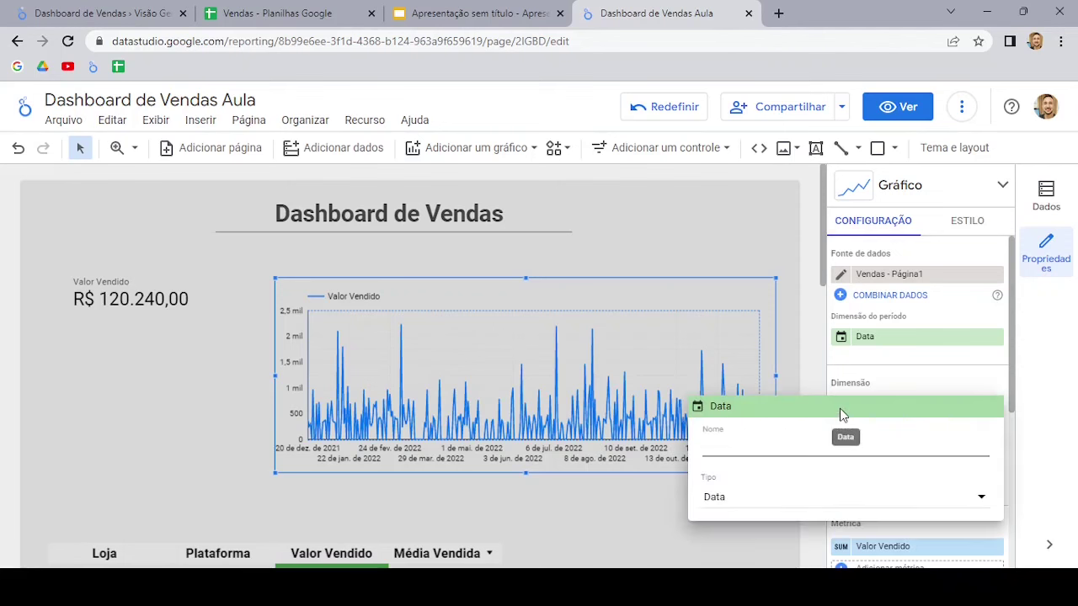
{"action": "left_click", "coordinate": [750, 498]}
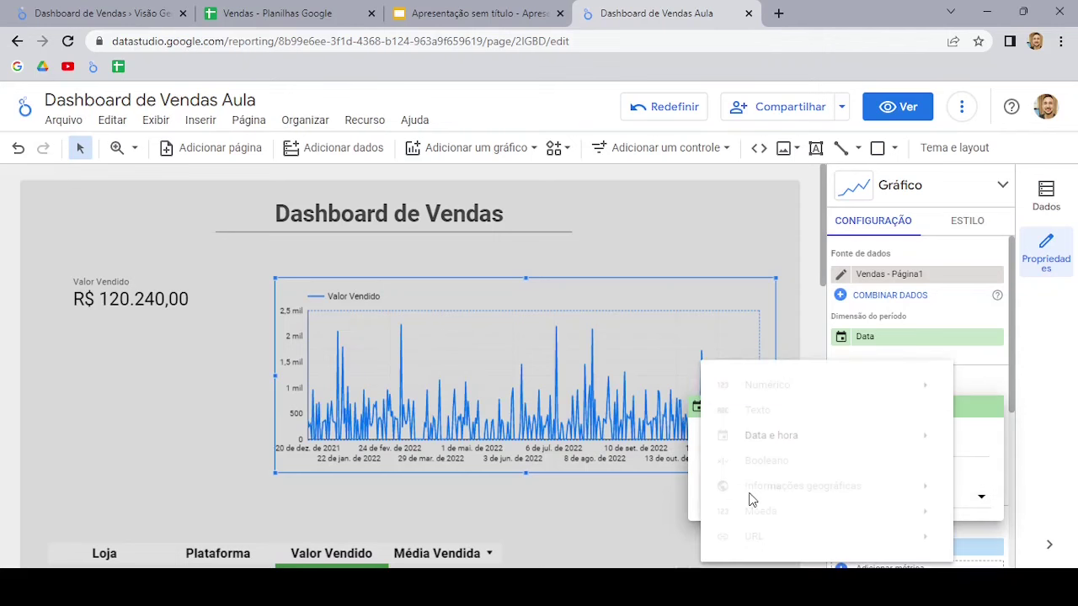
{"action": "mouse_move", "coordinate": [775, 444]}
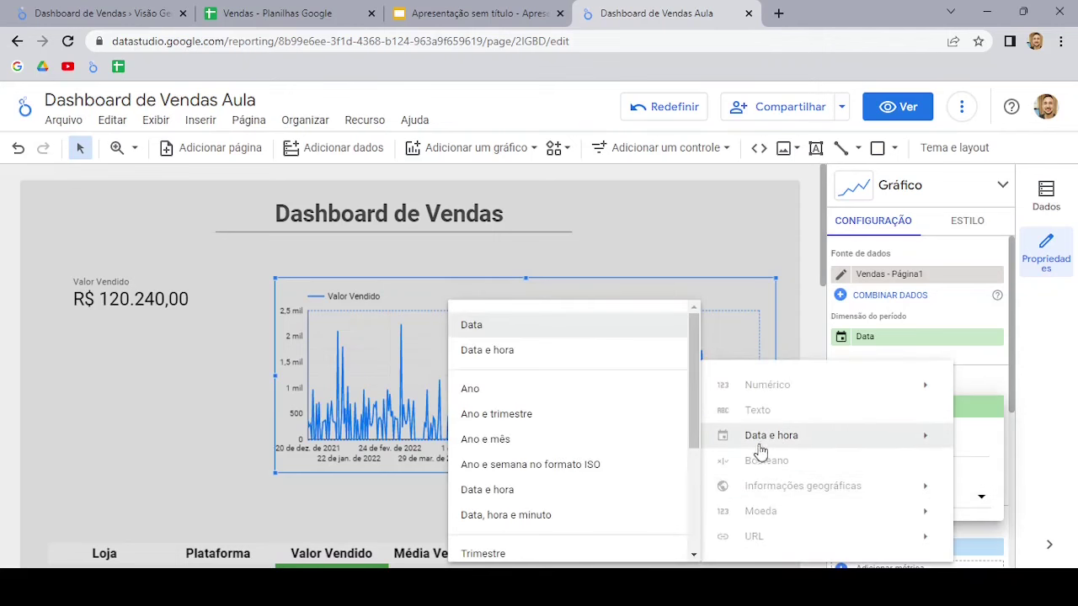
{"action": "left_click", "coordinate": [515, 439]}
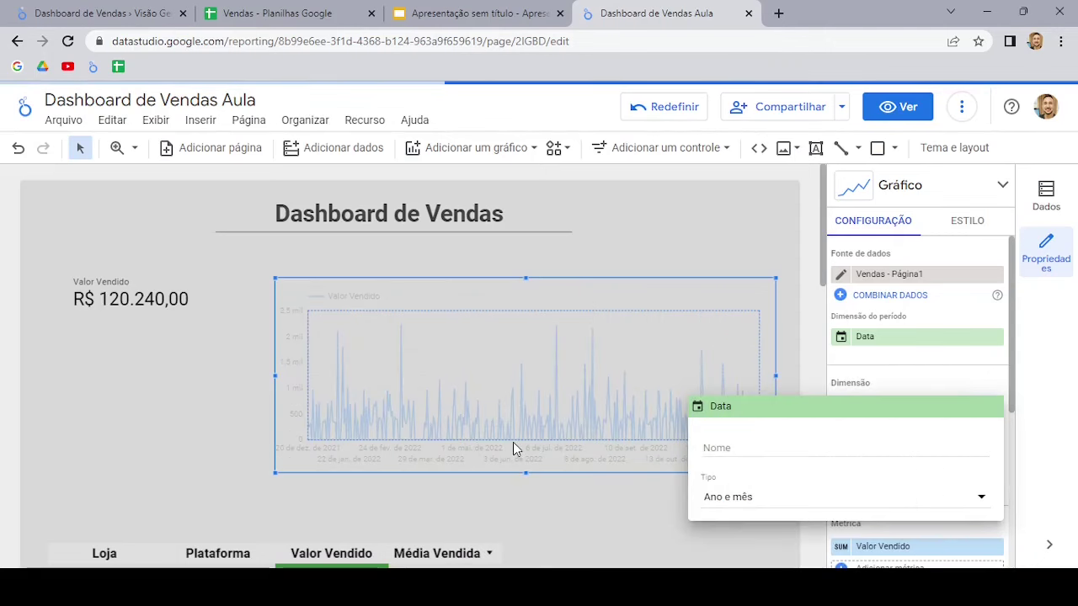
{"action": "left_click", "coordinate": [813, 377]}
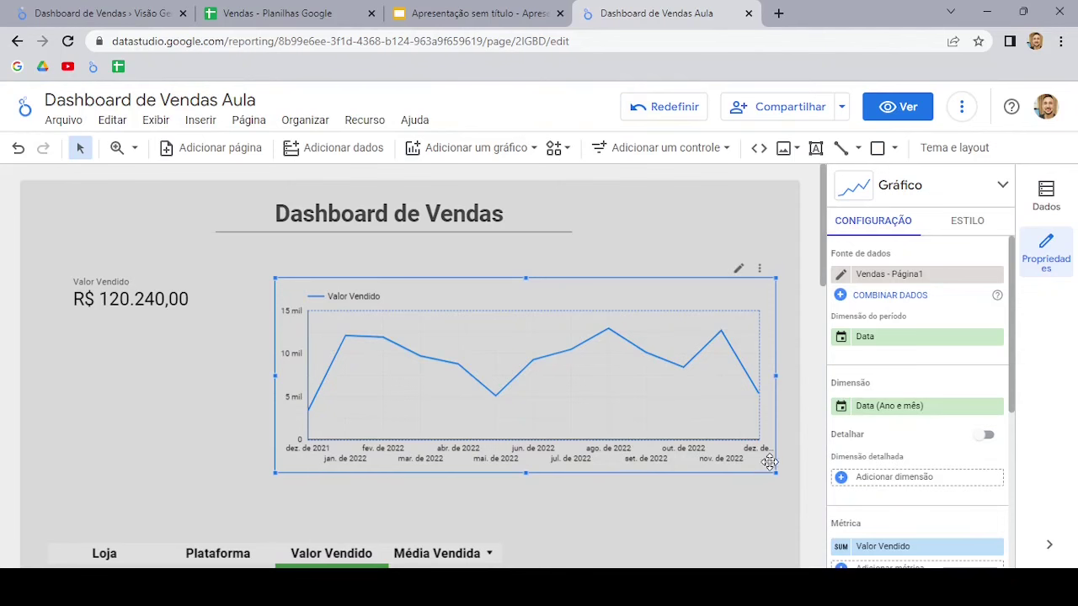
{"action": "left_click_drag", "start_coordinate": [663, 315], "coordinate": [619, 321]}
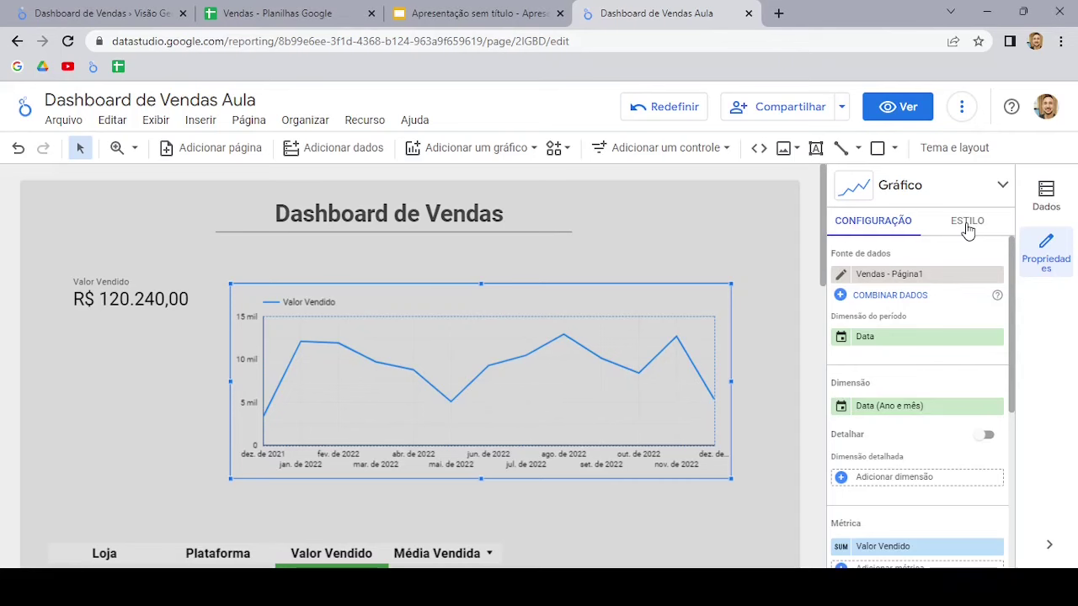
Step: Make the sales line red with thickness 4, briefly trying Barras before returning to Linha
{"action": "left_click", "coordinate": [968, 223]}
{"action": "left_click", "coordinate": [859, 374]}
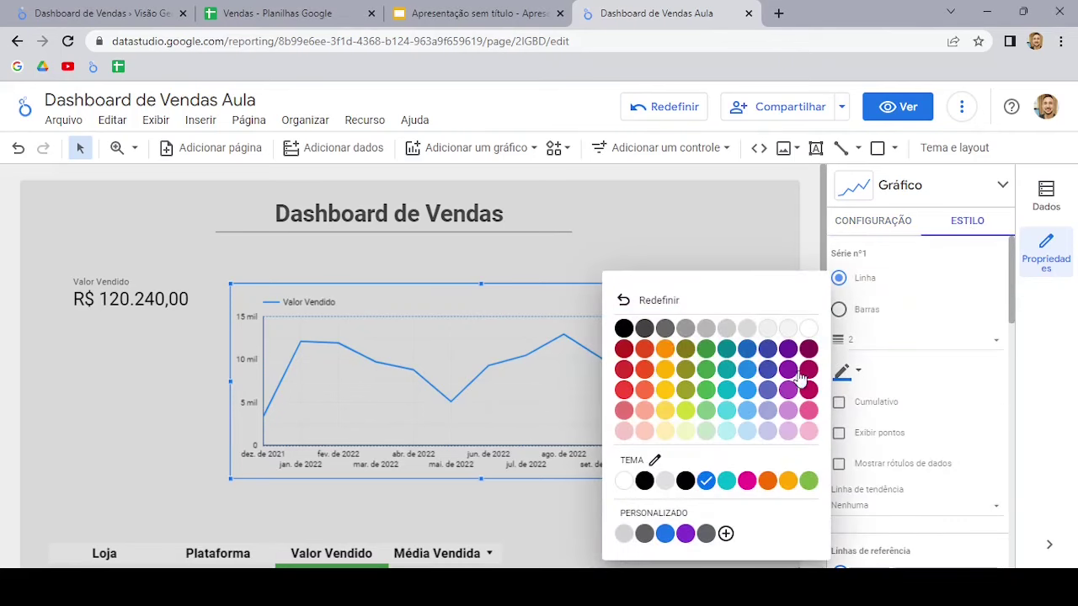
{"action": "left_click", "coordinate": [654, 358]}
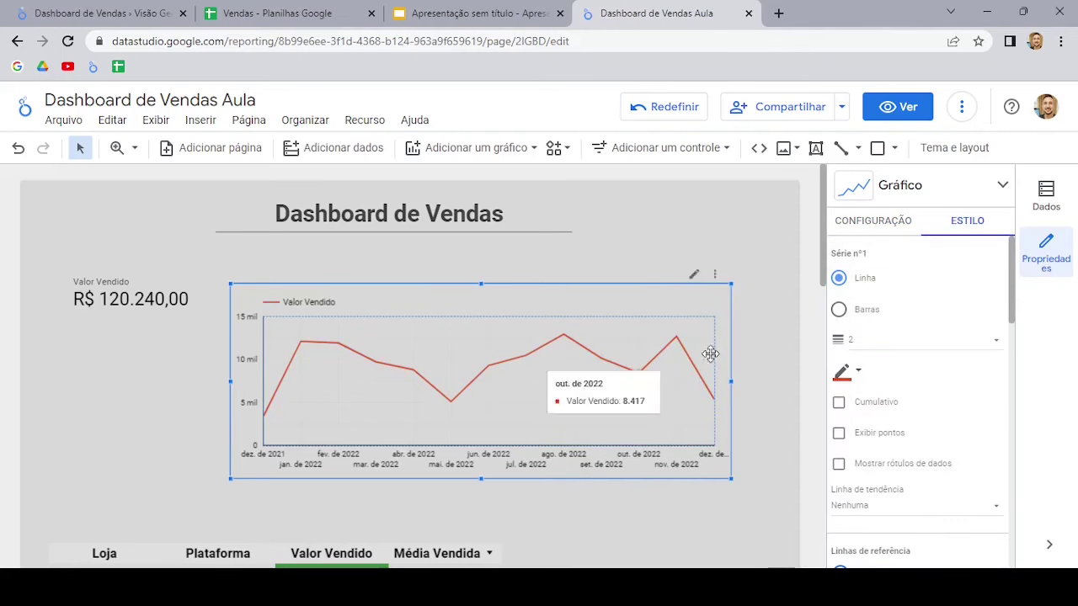
{"action": "left_click", "coordinate": [907, 341]}
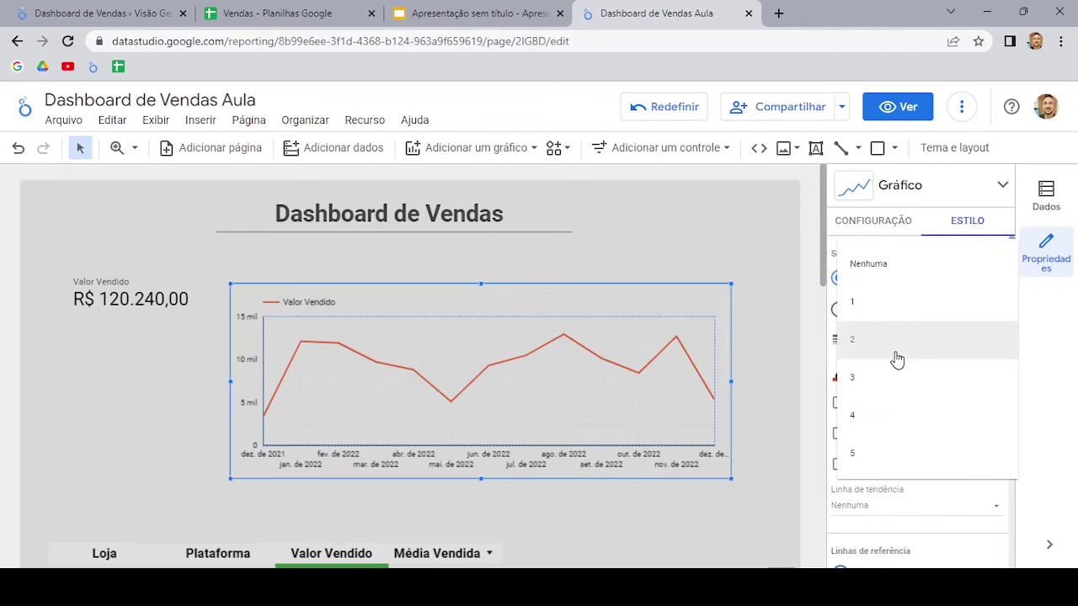
{"action": "left_click", "coordinate": [870, 419]}
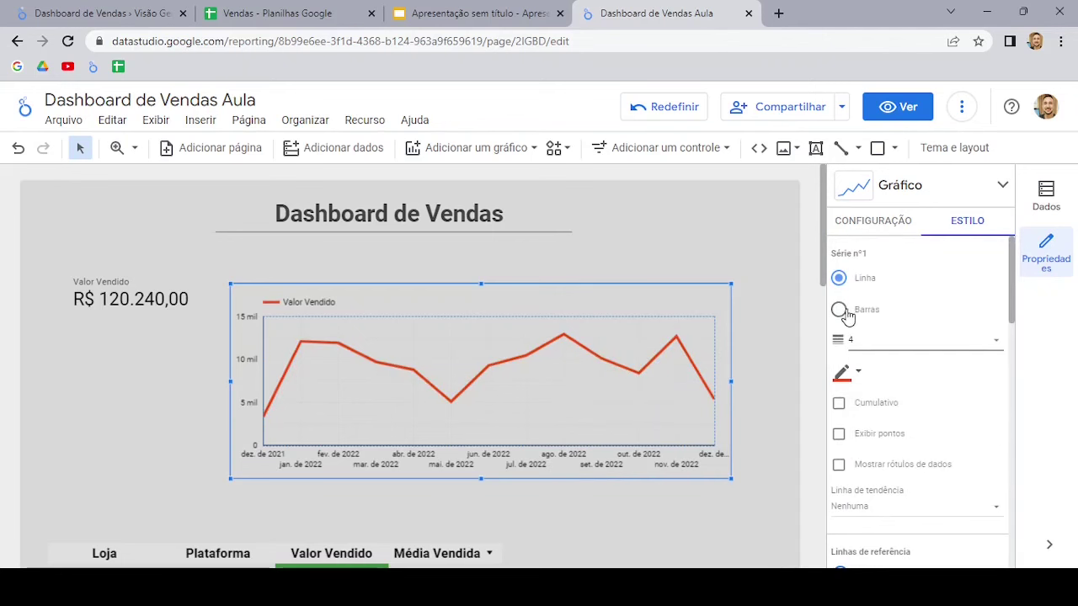
{"action": "left_click", "coordinate": [841, 311]}
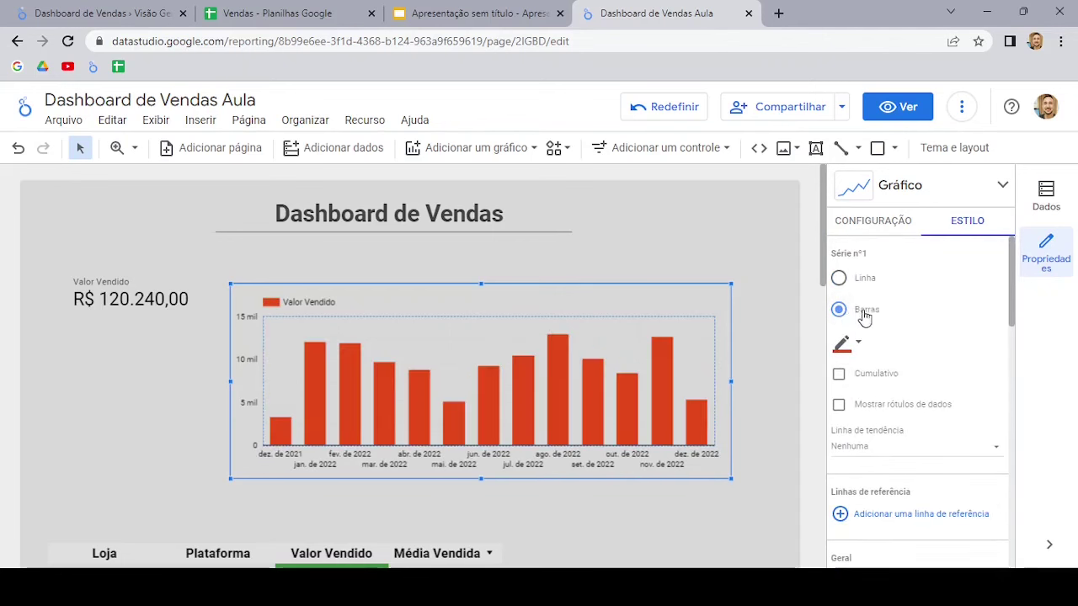
{"action": "left_click", "coordinate": [839, 280]}
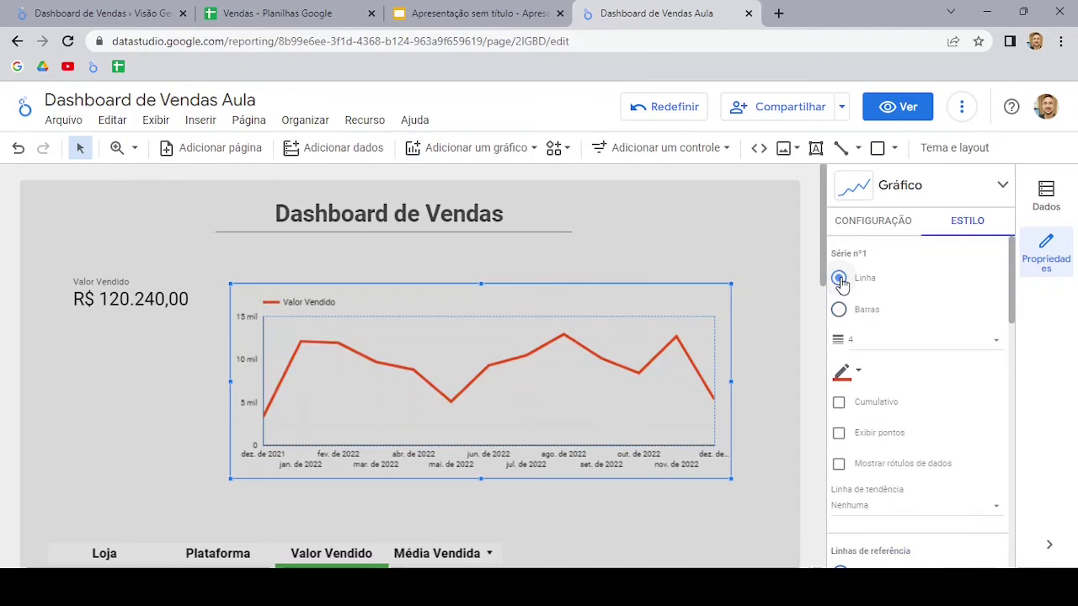
Step: Turn on Exibir pontos and Mostrar rótulos de dados for the line
{"action": "scroll", "coordinate": [894, 320], "scroll_direction": "down", "scroll_amount": 2}
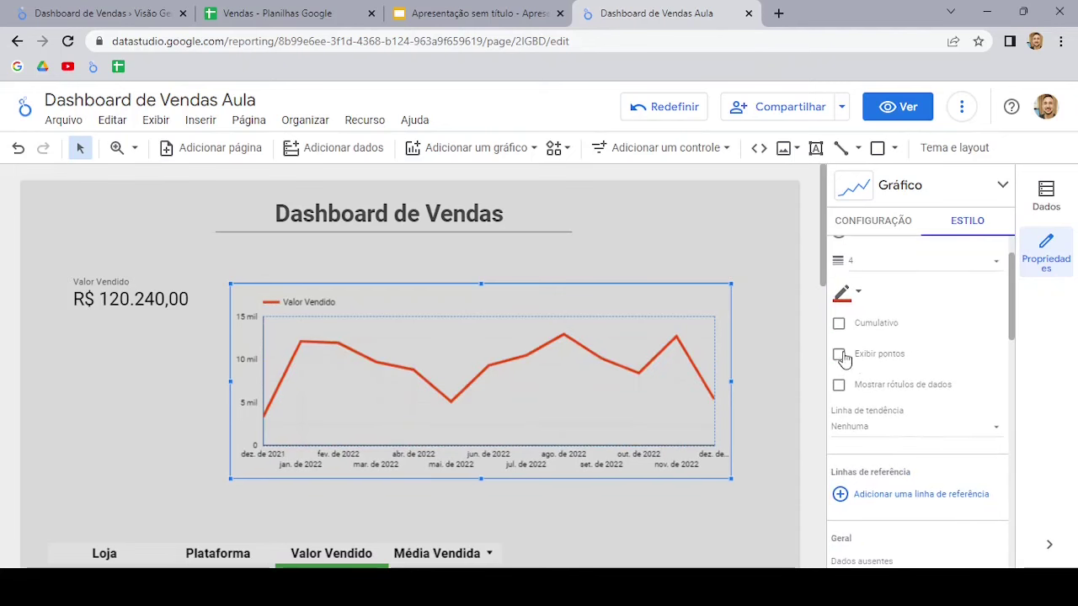
{"action": "scroll", "coordinate": [904, 323], "scroll_direction": "down", "scroll_amount": 2}
{"action": "scroll", "coordinate": [904, 371], "scroll_direction": "down", "scroll_amount": 1}
{"action": "scroll", "coordinate": [904, 378], "scroll_direction": "down", "scroll_amount": 2}
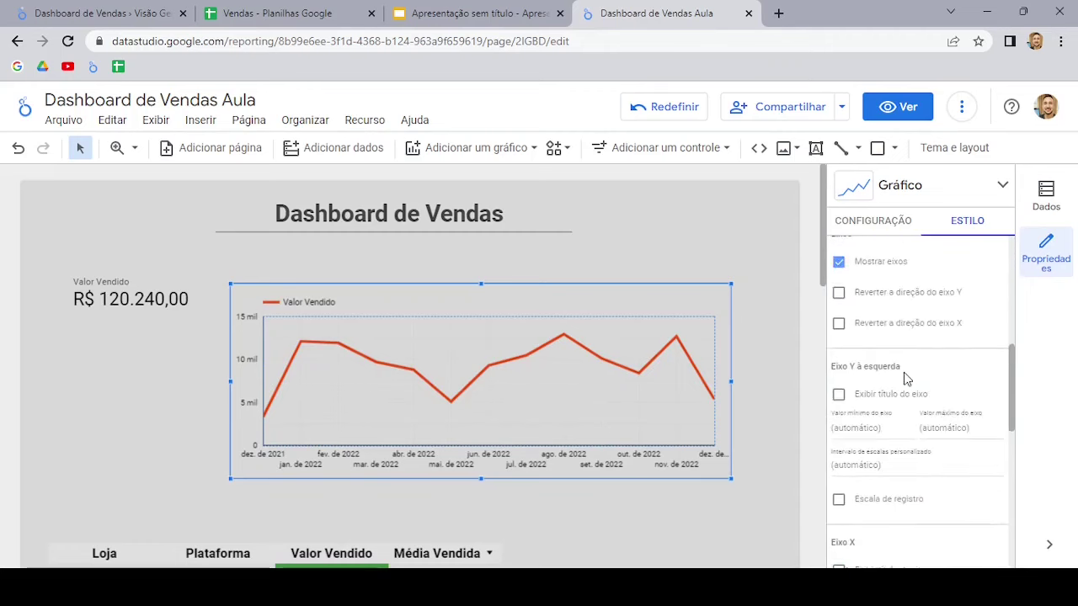
{"action": "scroll", "coordinate": [904, 380], "scroll_direction": "down", "scroll_amount": 2}
{"action": "scroll", "coordinate": [904, 380], "scroll_direction": "up", "scroll_amount": 7}
{"action": "scroll", "coordinate": [899, 383], "scroll_direction": "up", "scroll_amount": 2}
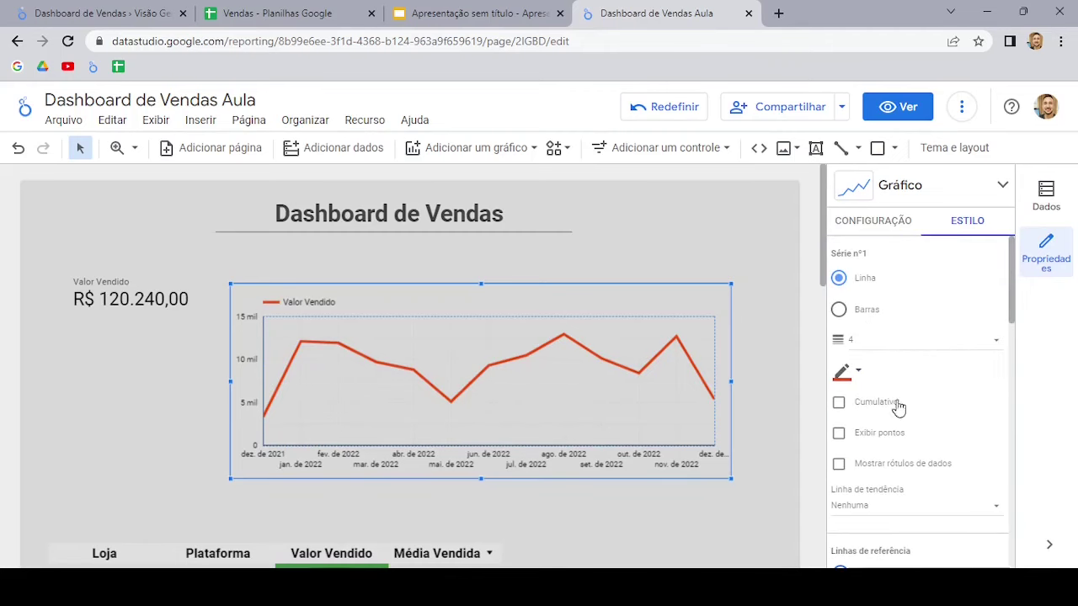
{"action": "left_click", "coordinate": [839, 433]}
{"action": "scroll", "coordinate": [949, 403], "scroll_direction": "down", "scroll_amount": 1}
{"action": "left_click", "coordinate": [839, 385]}
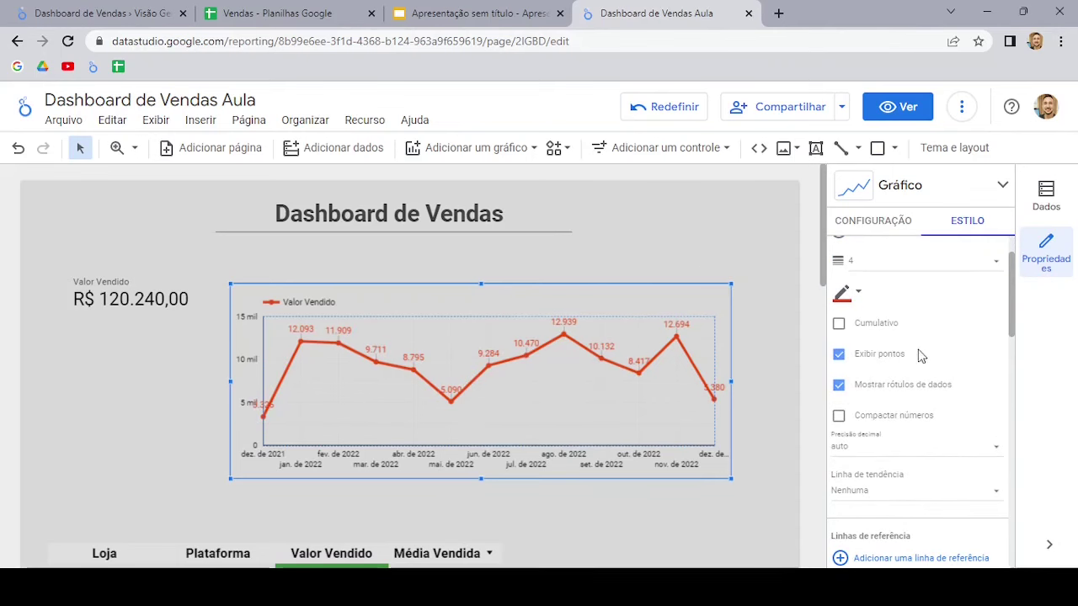
{"action": "scroll", "coordinate": [895, 315], "scroll_direction": "down", "scroll_amount": 1}
{"action": "scroll", "coordinate": [899, 316], "scroll_direction": "down", "scroll_amount": 1}
{"action": "scroll", "coordinate": [905, 317], "scroll_direction": "down", "scroll_amount": 2}
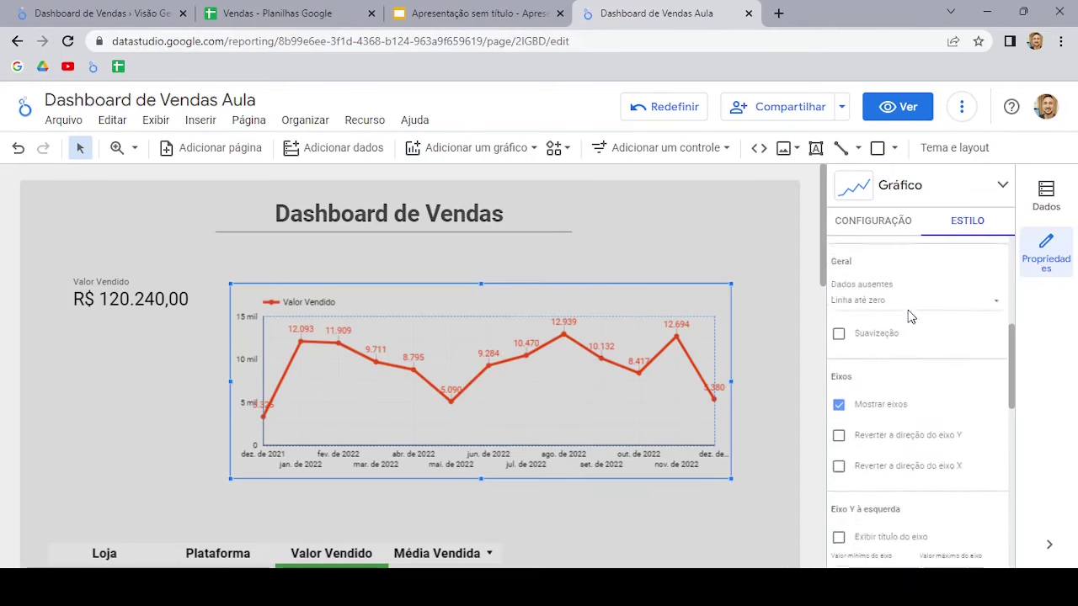
{"action": "scroll", "coordinate": [909, 316], "scroll_direction": "down", "scroll_amount": 1}
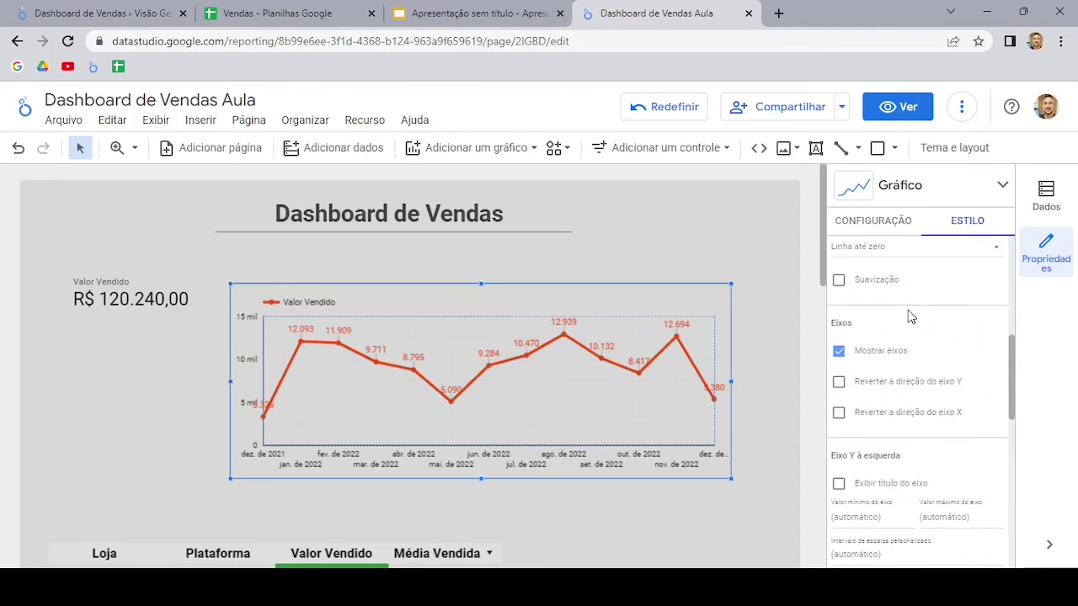
{"action": "scroll", "coordinate": [902, 295], "scroll_direction": "up", "scroll_amount": 5}
Step: Set the Valor Vendido metric type to Moeda > BRL - Real brasileiro
{"action": "left_click", "coordinate": [882, 222]}
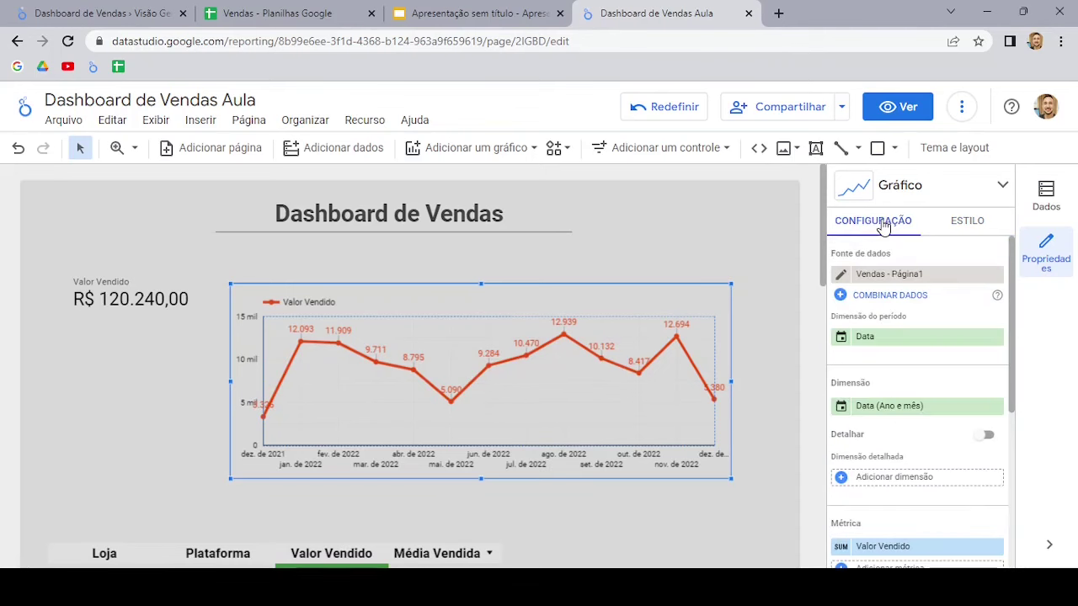
{"action": "scroll", "coordinate": [863, 377], "scroll_direction": "down", "scroll_amount": 2}
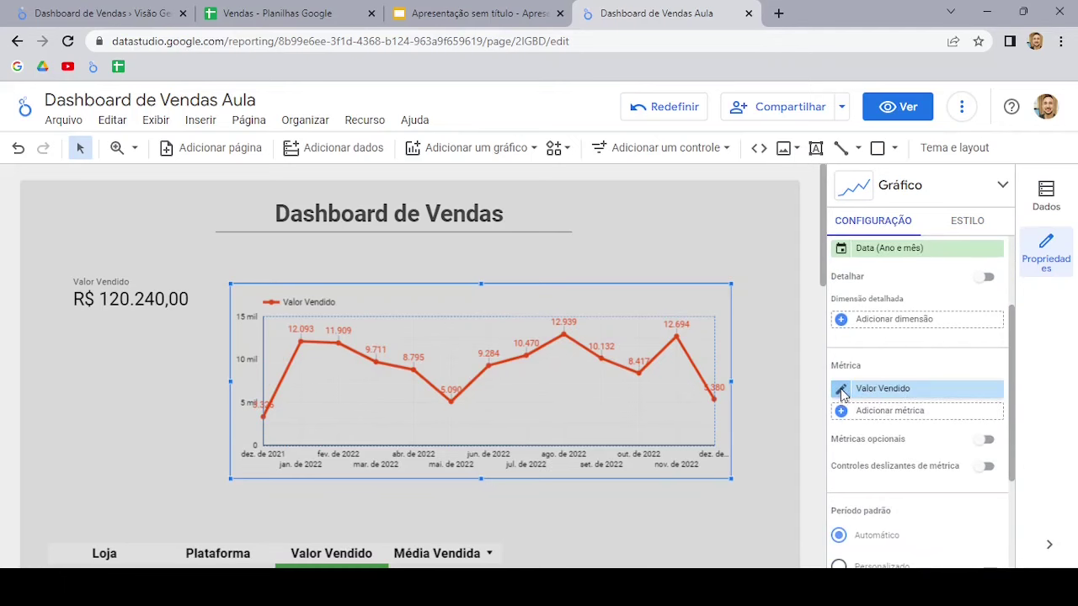
{"action": "left_click", "coordinate": [841, 389]}
{"action": "left_click", "coordinate": [739, 453]}
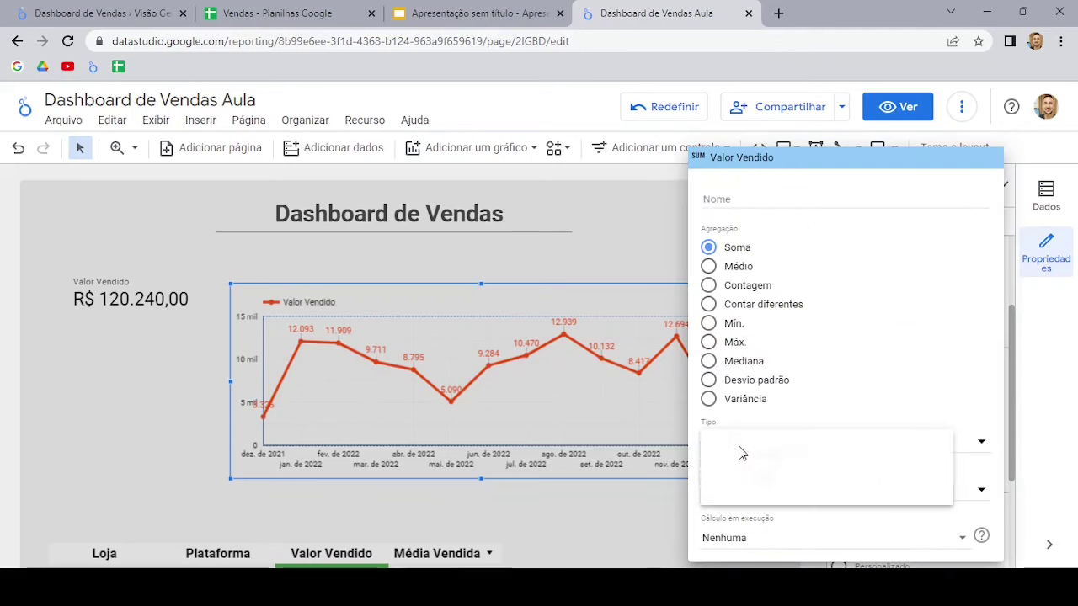
{"action": "mouse_move", "coordinate": [773, 481]}
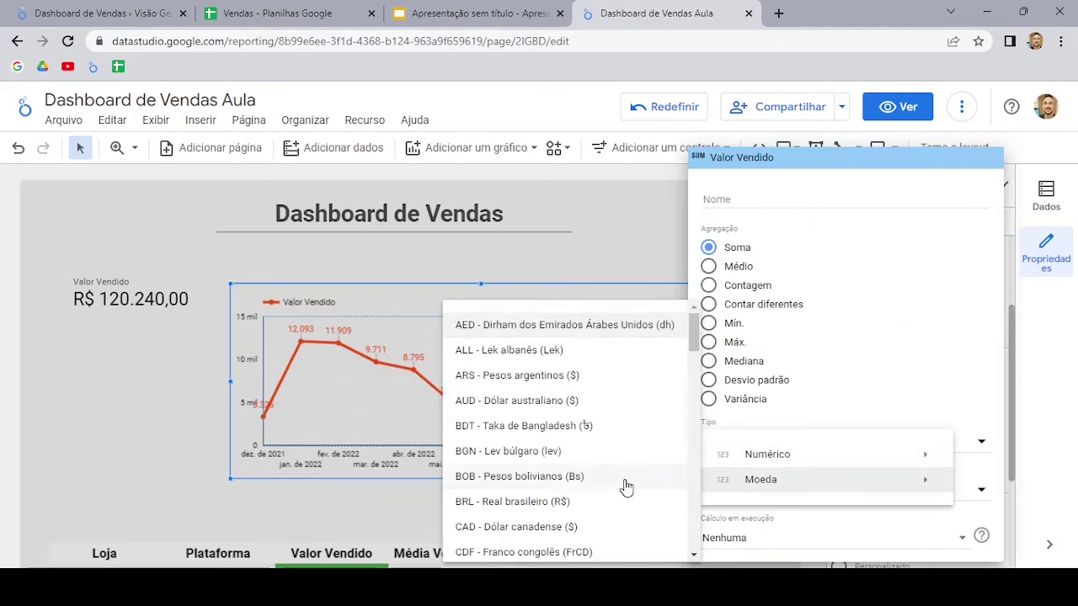
{"action": "left_click", "coordinate": [493, 501]}
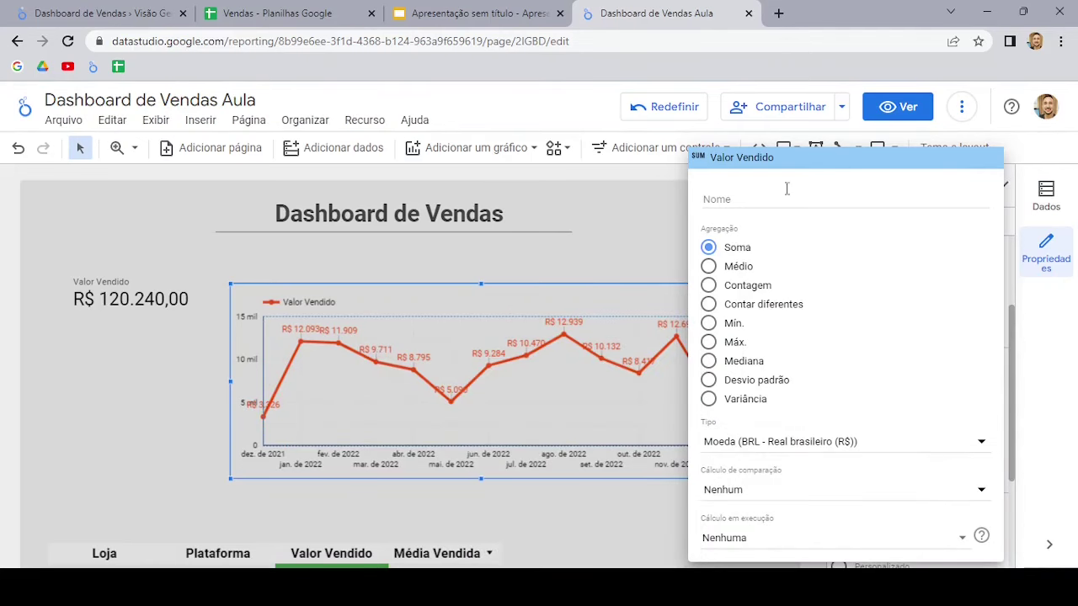
{"action": "left_click", "coordinate": [656, 212]}
{"action": "left_click_drag", "start_coordinate": [545, 291], "coordinate": [380, 332]}
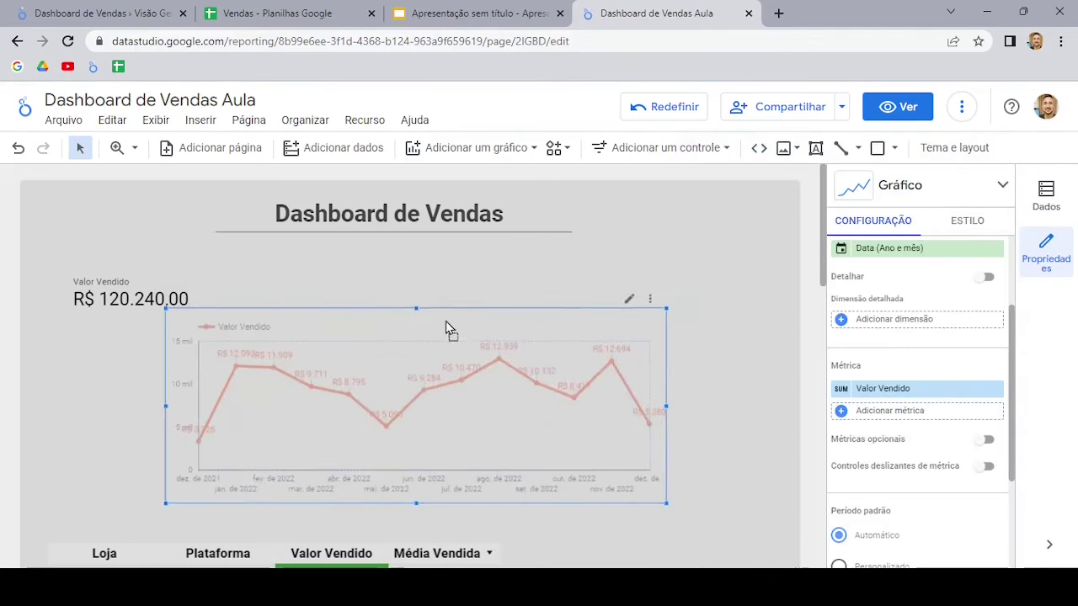
{"action": "left_click_drag", "start_coordinate": [123, 278], "coordinate": [123, 273]}
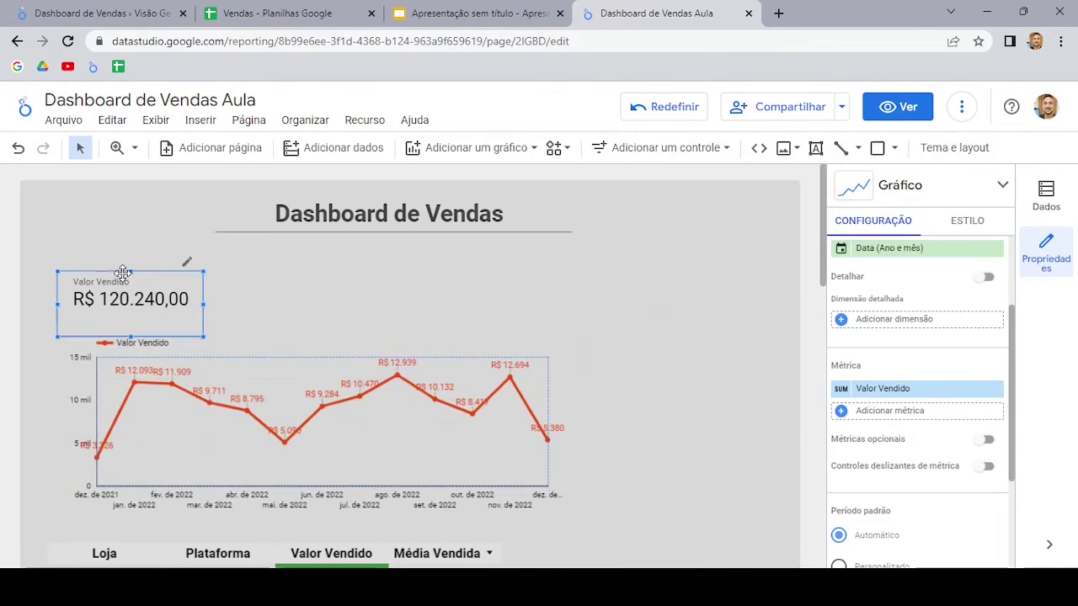
{"action": "scroll", "coordinate": [136, 326], "scroll_direction": "down", "scroll_amount": 1}
{"action": "left_click", "coordinate": [136, 326]}
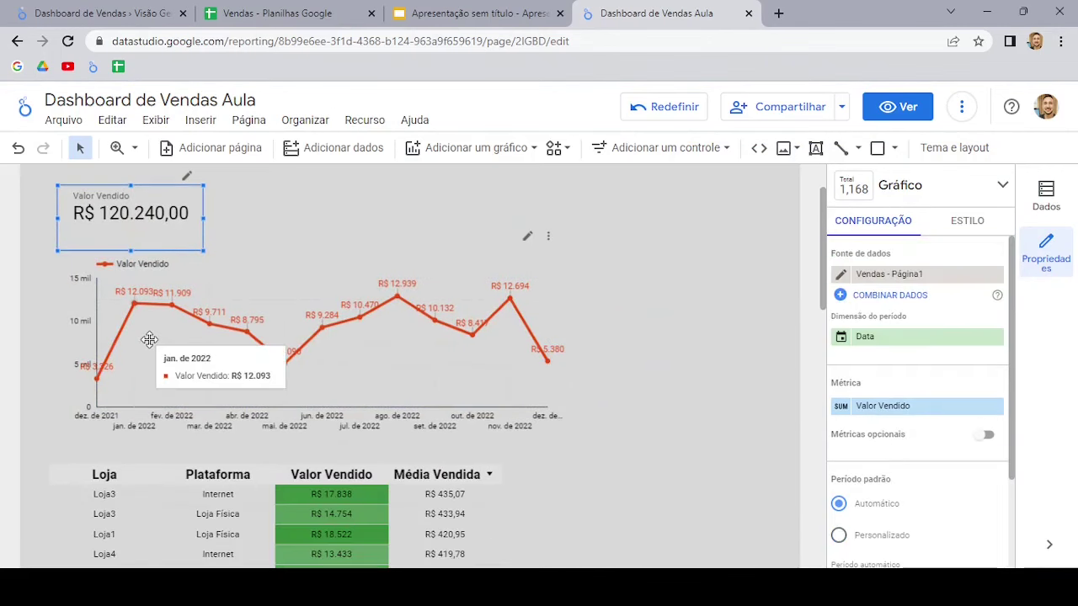
{"action": "scroll", "coordinate": [128, 460], "scroll_direction": "down", "scroll_amount": 1}
{"action": "left_click", "coordinate": [128, 461]}
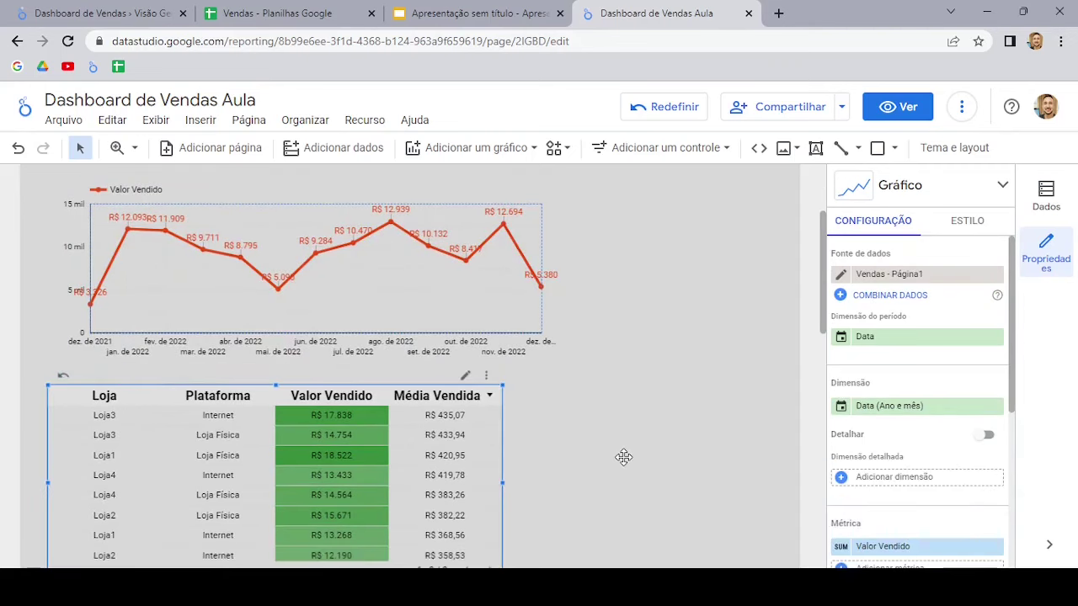
{"action": "scroll", "coordinate": [687, 427], "scroll_direction": "up", "scroll_amount": 2}
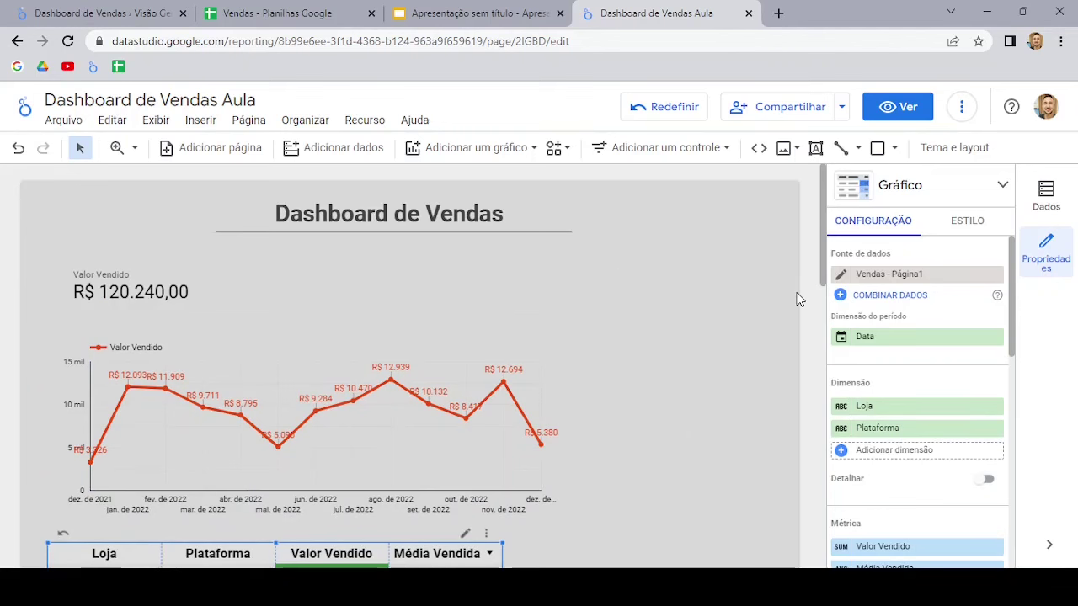
Step: Place a Controle de período date-range control to the right of the Valor Vendido scorecard
{"action": "left_click", "coordinate": [671, 152]}
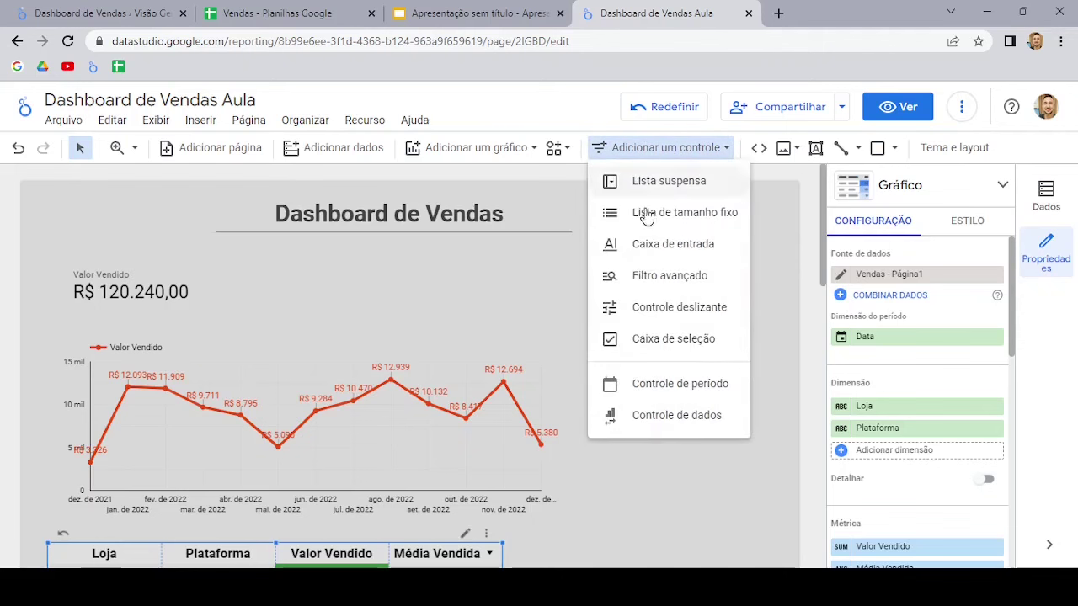
{"action": "left_click", "coordinate": [671, 384]}
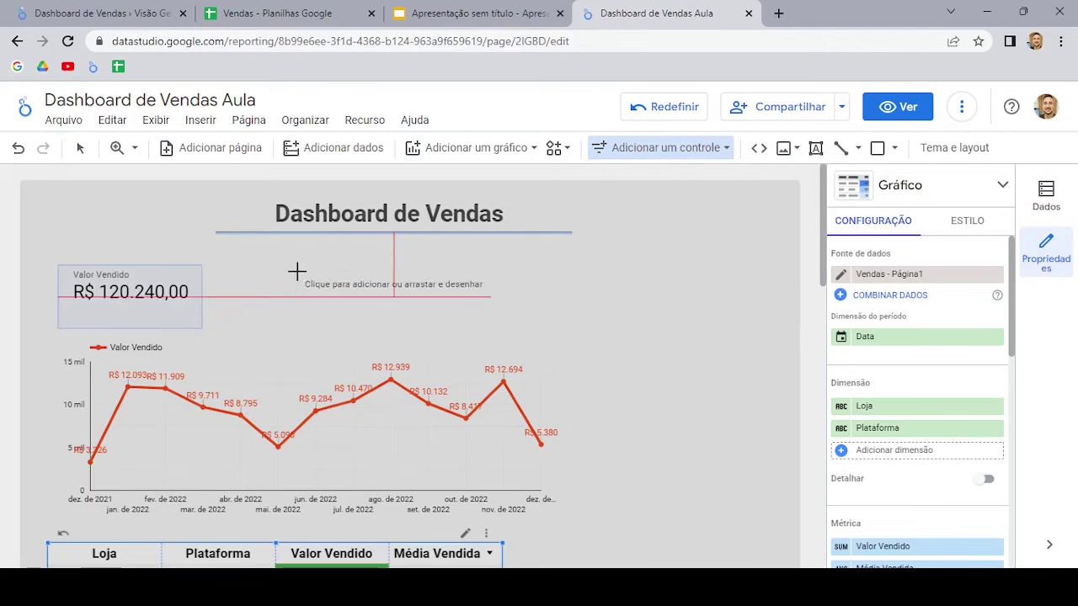
{"action": "left_click", "coordinate": [298, 272]}
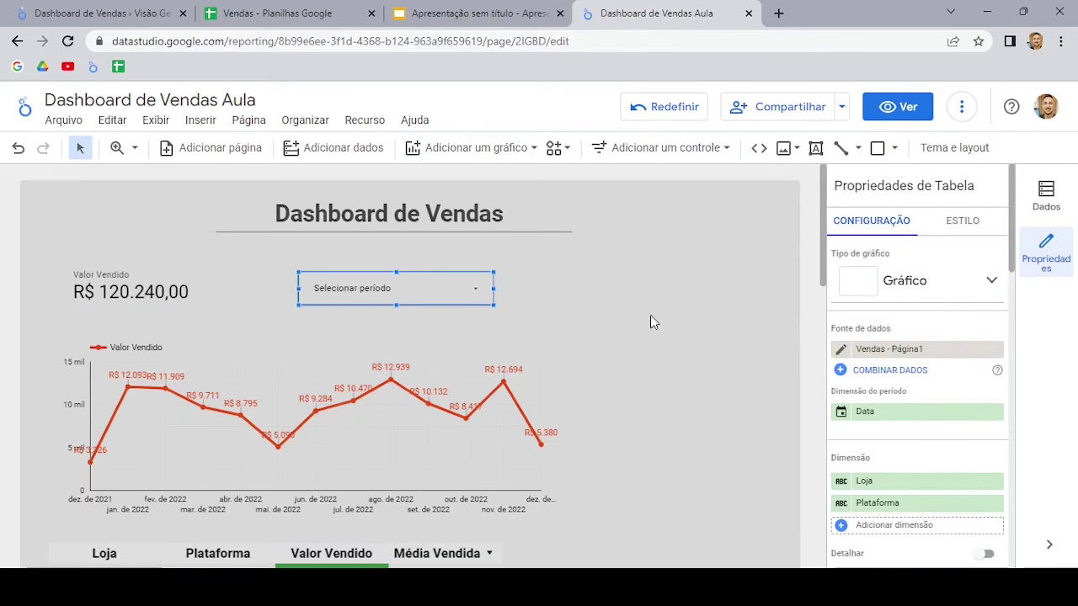
{"action": "left_click", "coordinate": [143, 276]}
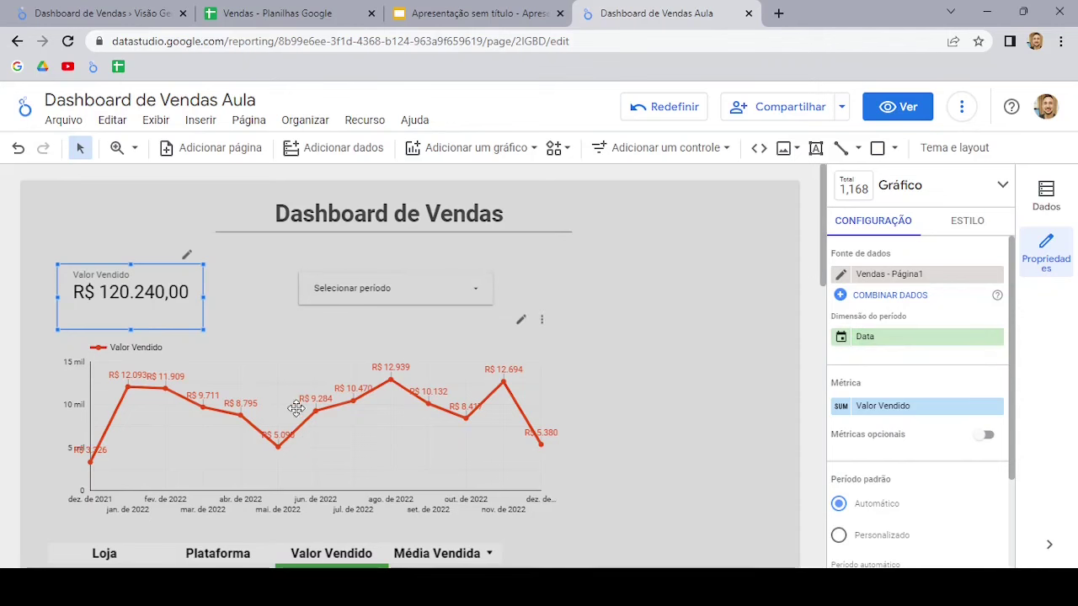
{"action": "scroll", "coordinate": [296, 408], "scroll_direction": "down", "scroll_amount": 3}
{"action": "scroll", "coordinate": [421, 348], "scroll_direction": "up", "scroll_amount": 3}
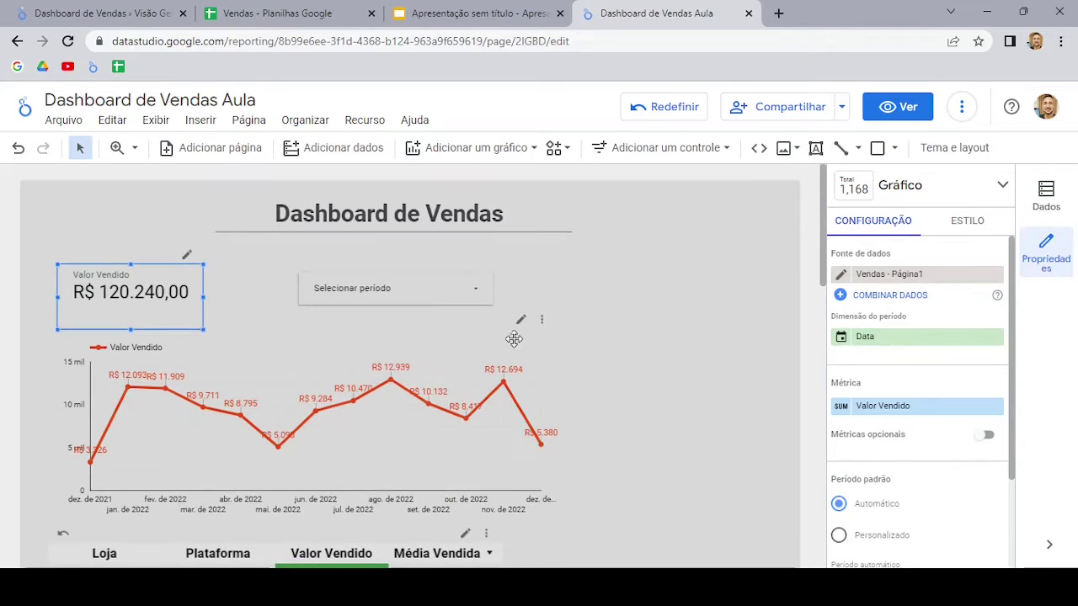
{"action": "left_click", "coordinate": [531, 267]}
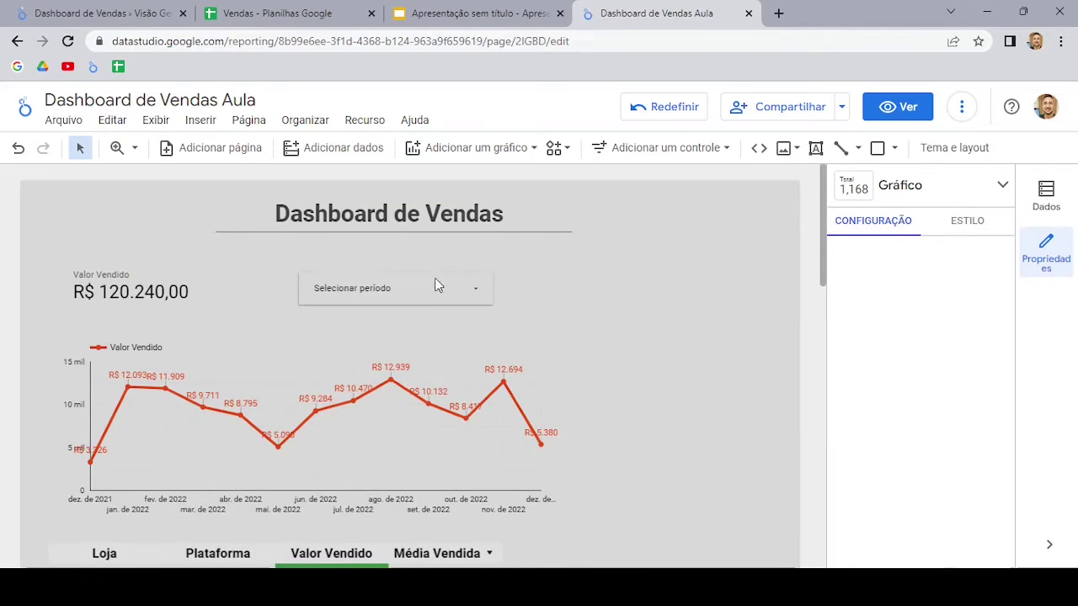
{"action": "left_click", "coordinate": [408, 276]}
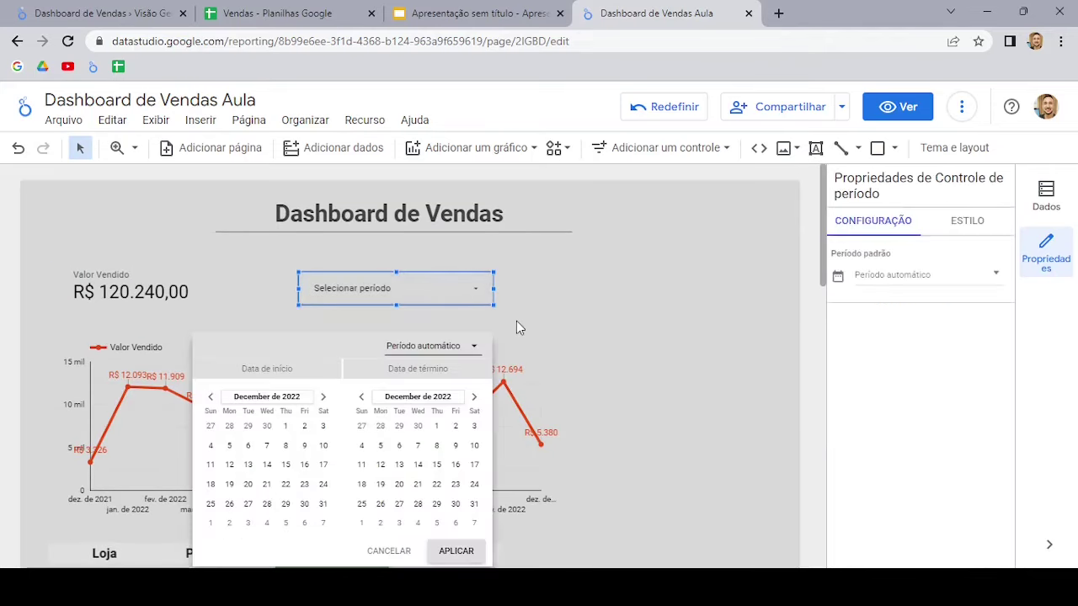
{"action": "left_click", "coordinate": [518, 326]}
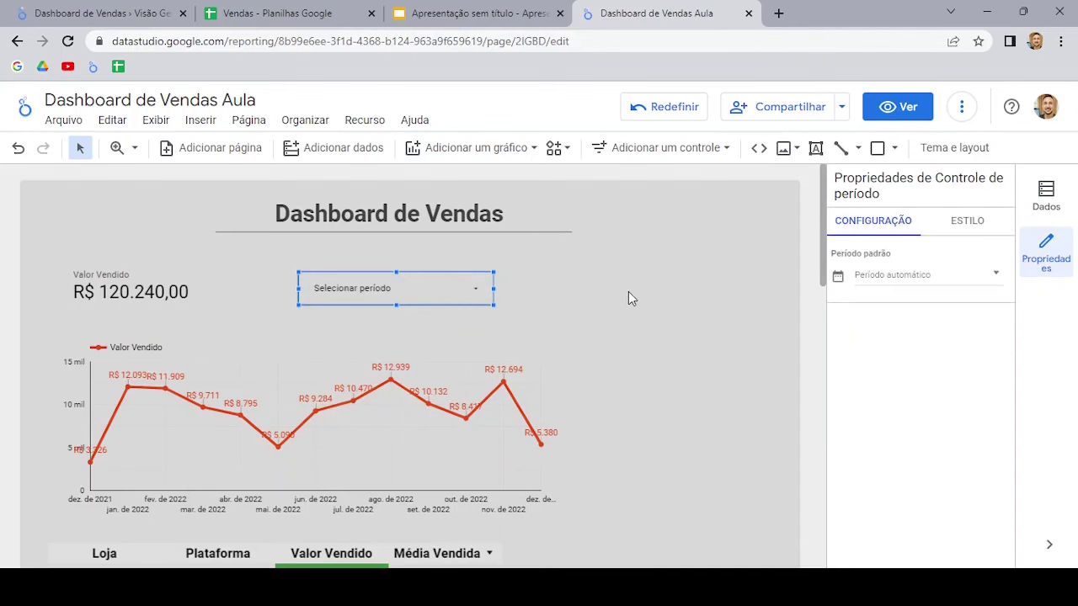
Step: Set the date control's background fill to white
{"action": "left_click", "coordinate": [968, 223]}
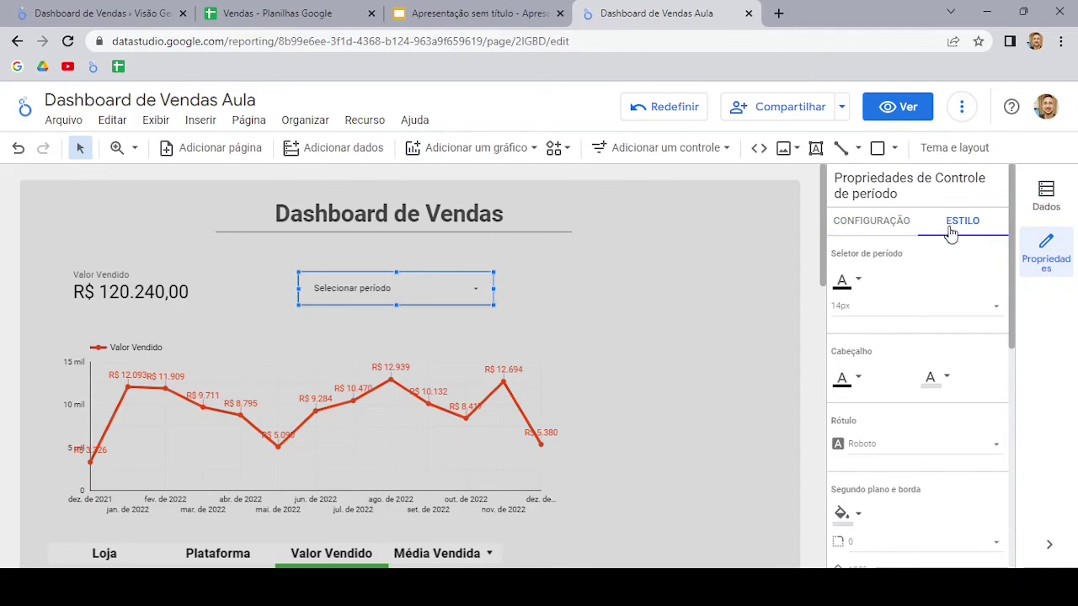
{"action": "scroll", "coordinate": [923, 310], "scroll_direction": "down", "scroll_amount": 2}
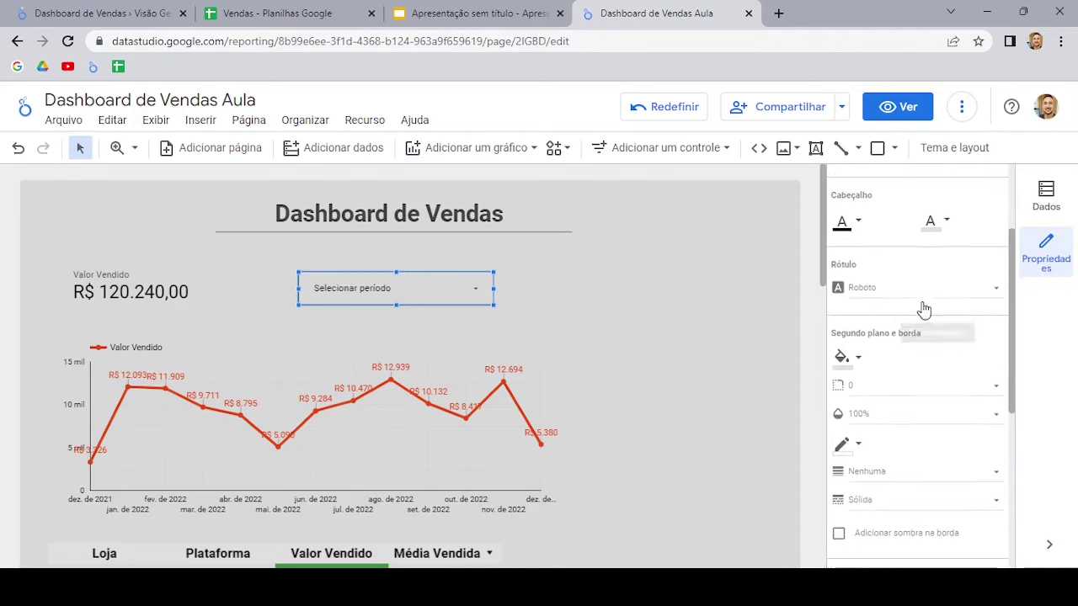
{"action": "left_click", "coordinate": [855, 357]}
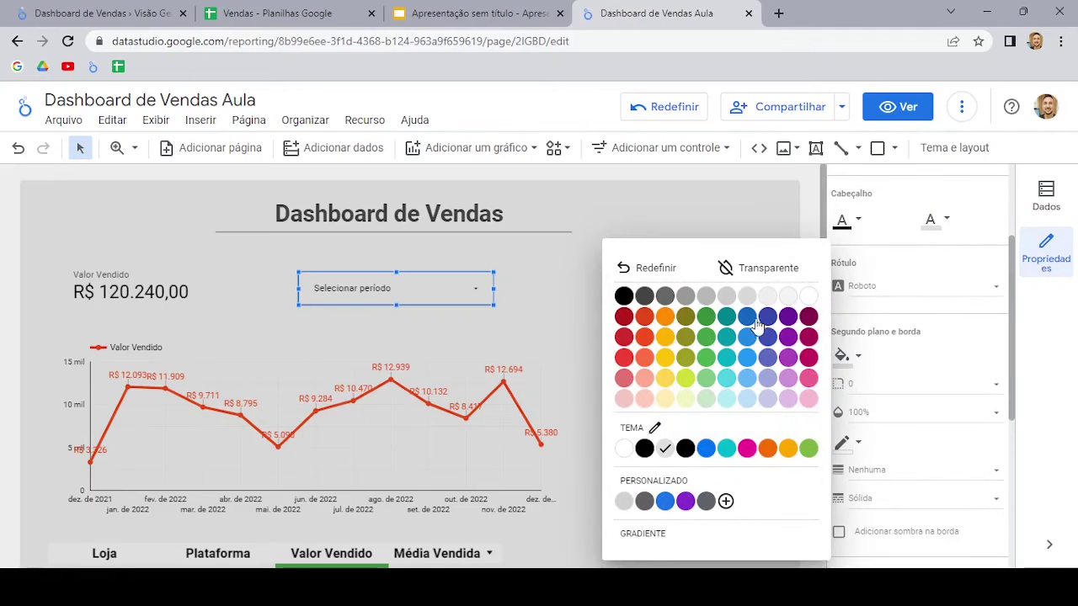
{"action": "left_click", "coordinate": [808, 296]}
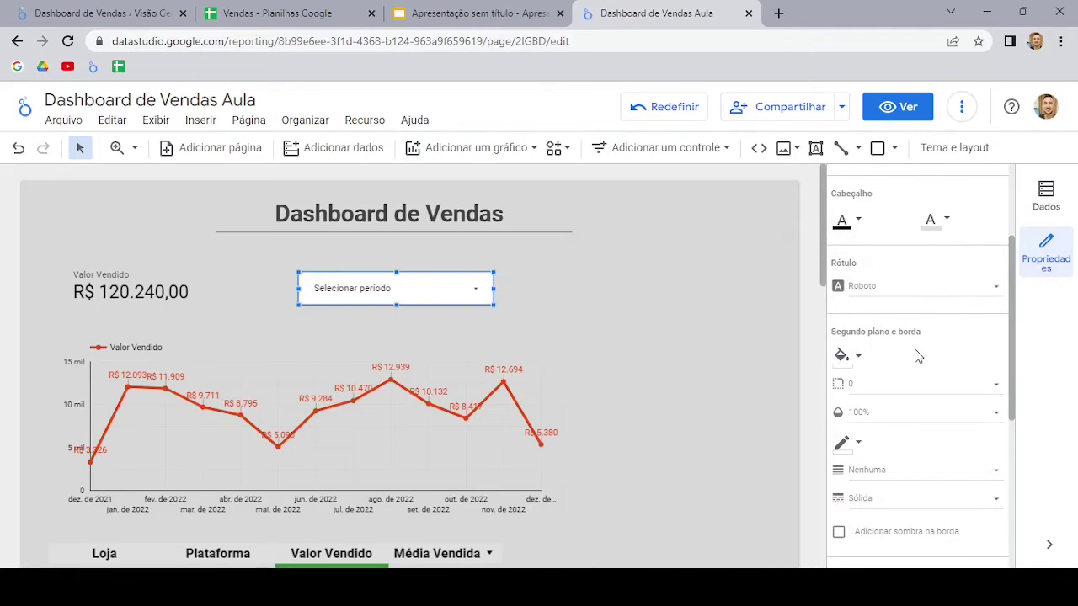
{"action": "left_click", "coordinate": [448, 323]}
Step: Give the date control a border radius of 50 and a drop shadow
{"action": "left_click", "coordinate": [436, 279]}
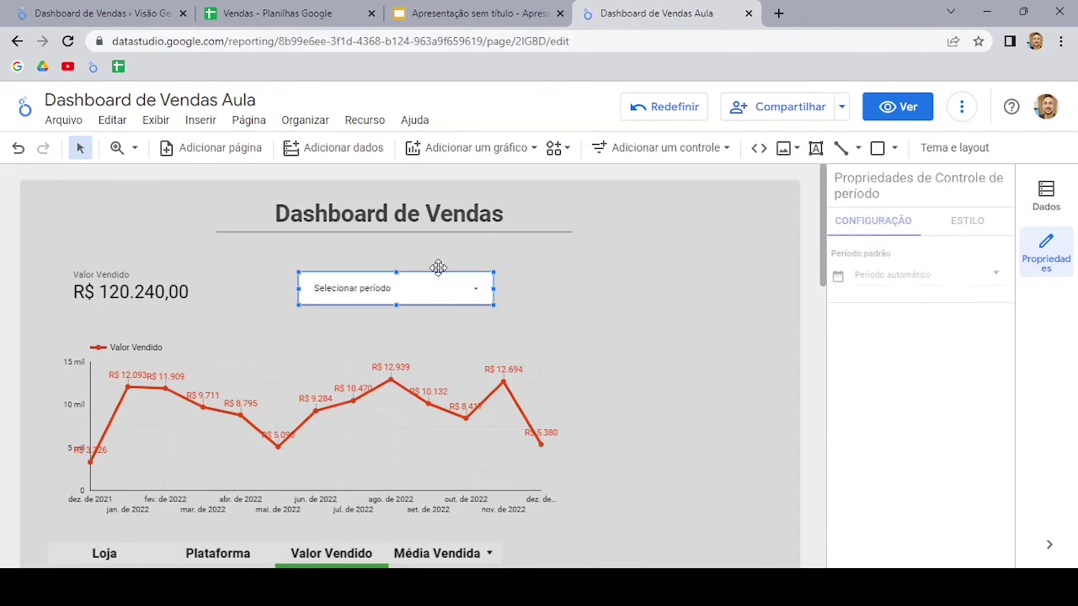
{"action": "left_click", "coordinate": [968, 222]}
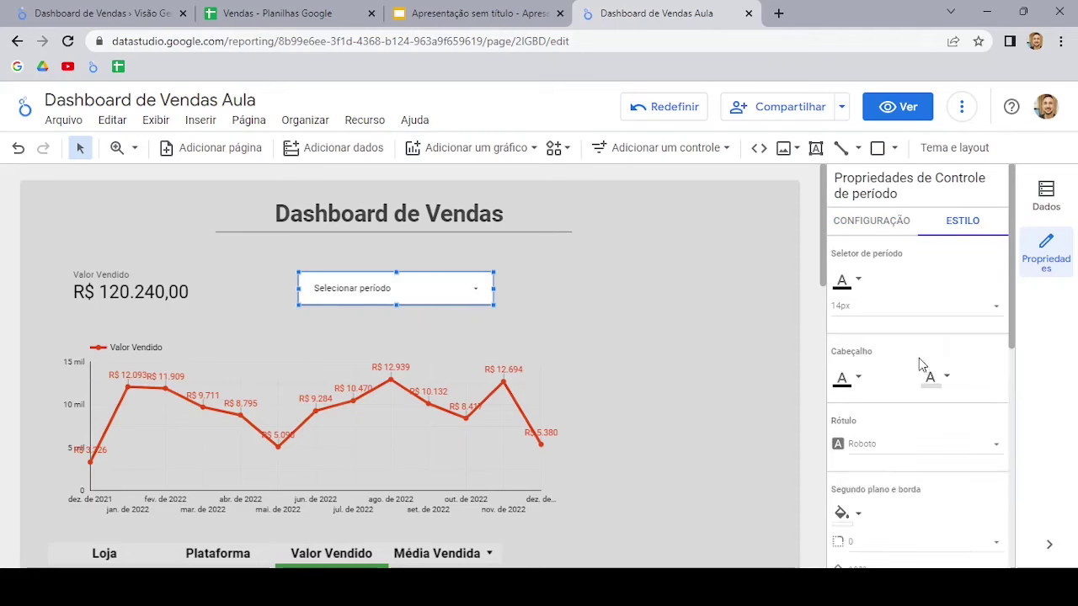
{"action": "scroll", "coordinate": [919, 360], "scroll_direction": "down", "scroll_amount": 3}
{"action": "scroll", "coordinate": [918, 352], "scroll_direction": "down", "scroll_amount": 1}
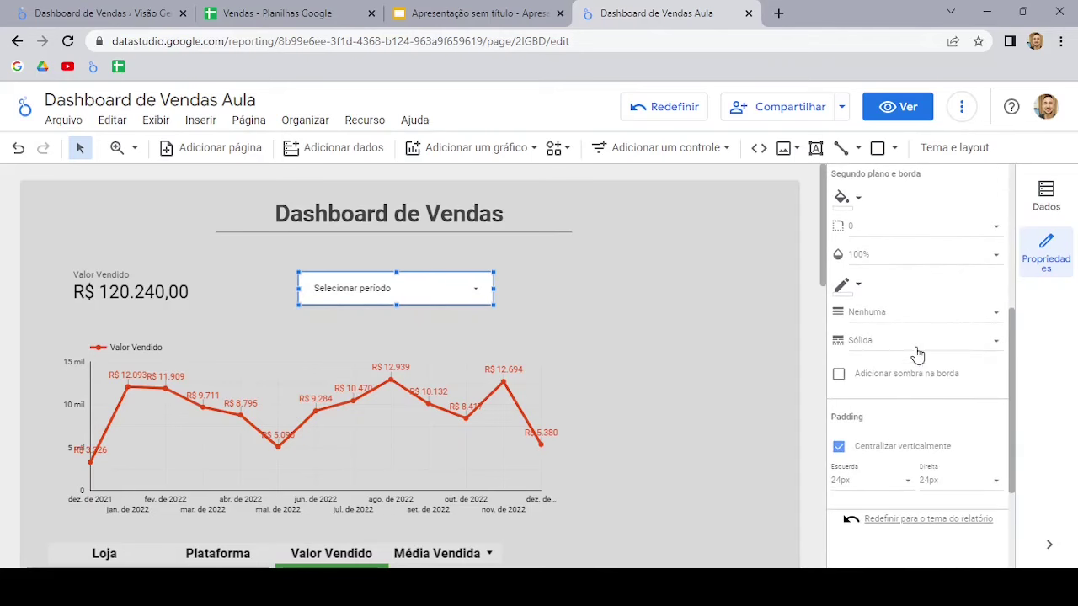
{"action": "scroll", "coordinate": [924, 417], "scroll_direction": "up", "scroll_amount": 1}
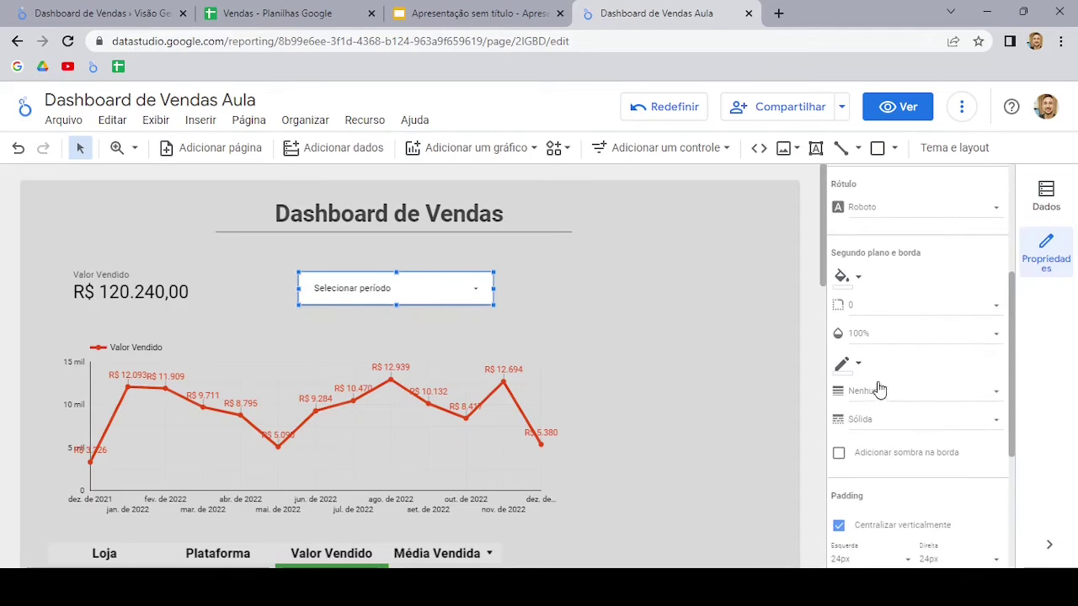
{"action": "left_click", "coordinate": [871, 313]}
{"action": "scroll", "coordinate": [921, 383], "scroll_direction": "down", "scroll_amount": 4}
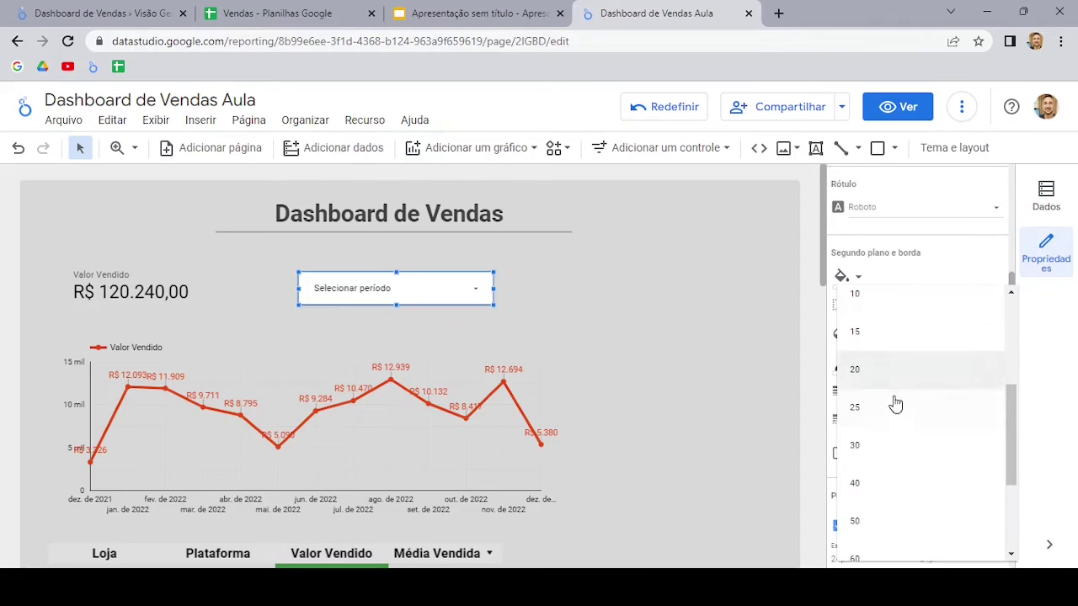
{"action": "left_click", "coordinate": [889, 442]}
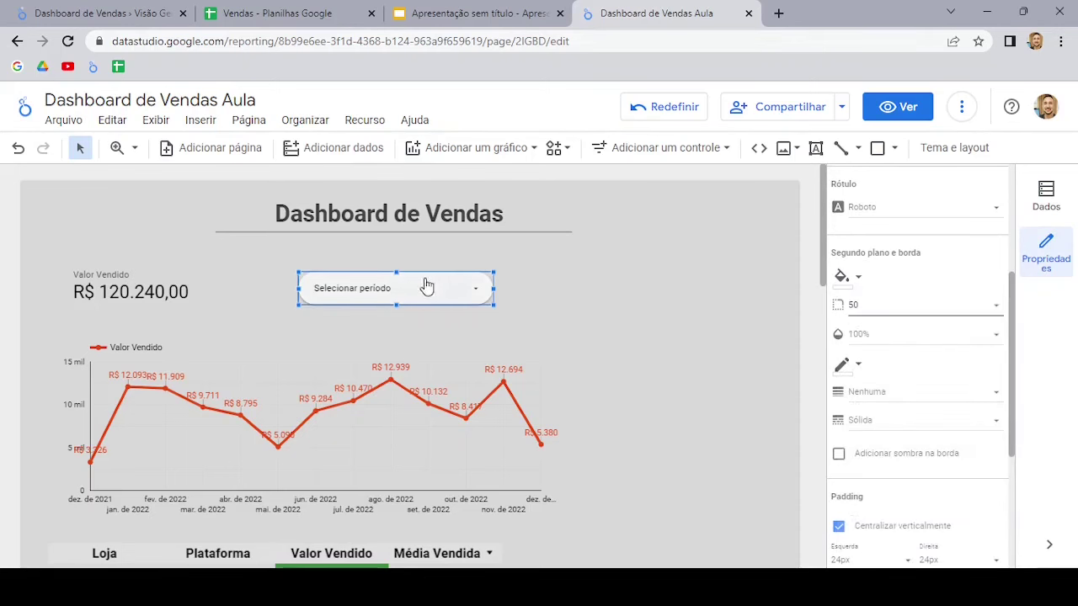
{"action": "left_click", "coordinate": [838, 454]}
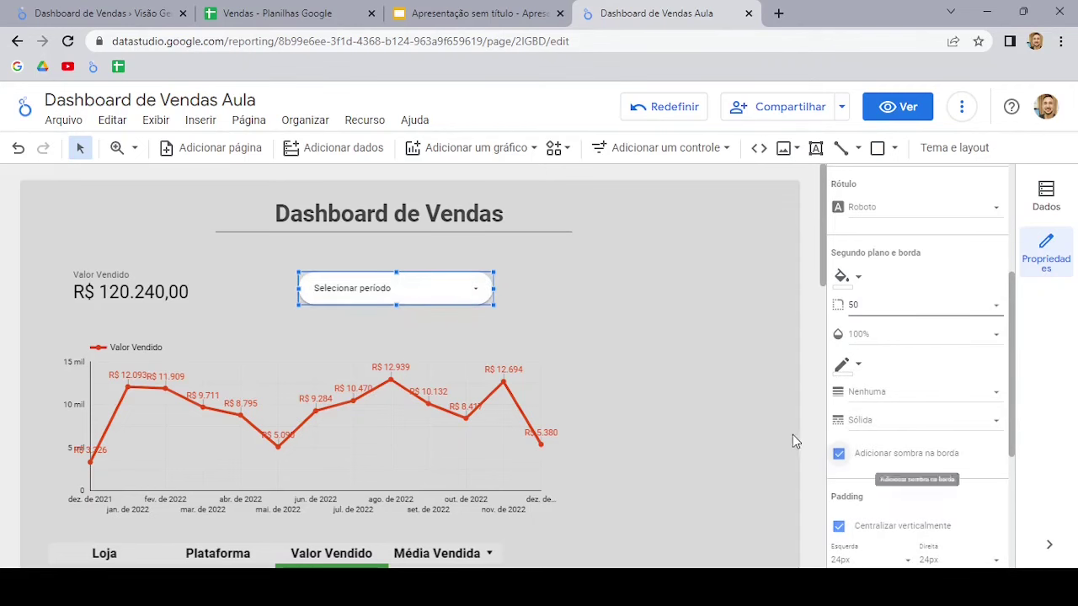
{"action": "left_click", "coordinate": [536, 311]}
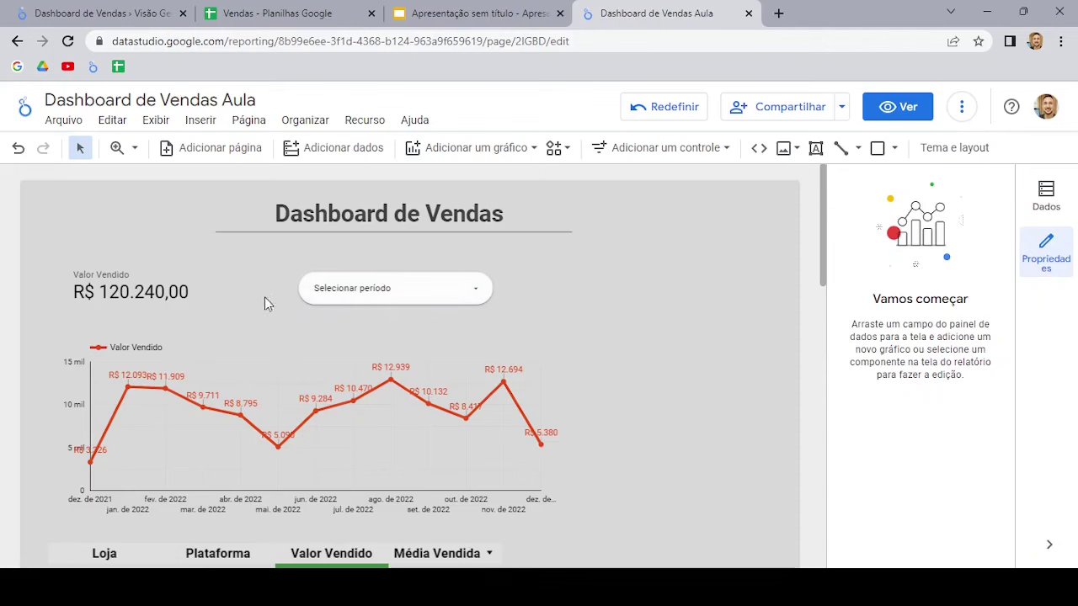
Step: In view mode, apply the date range 1 September – 30 November 2022 to the dashboard
{"action": "left_click", "coordinate": [894, 115]}
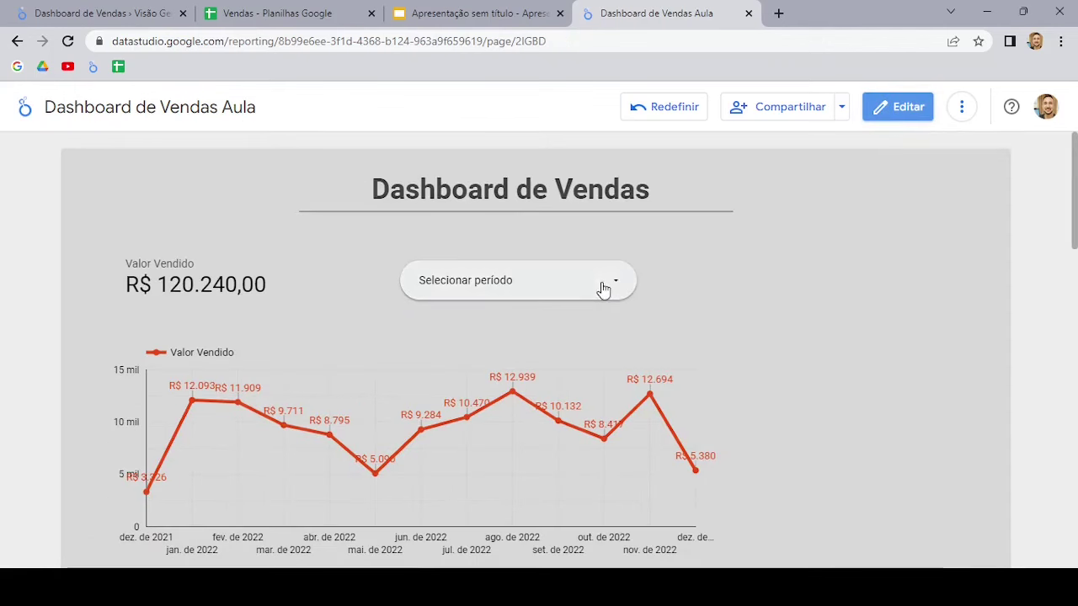
{"action": "left_click", "coordinate": [614, 291]}
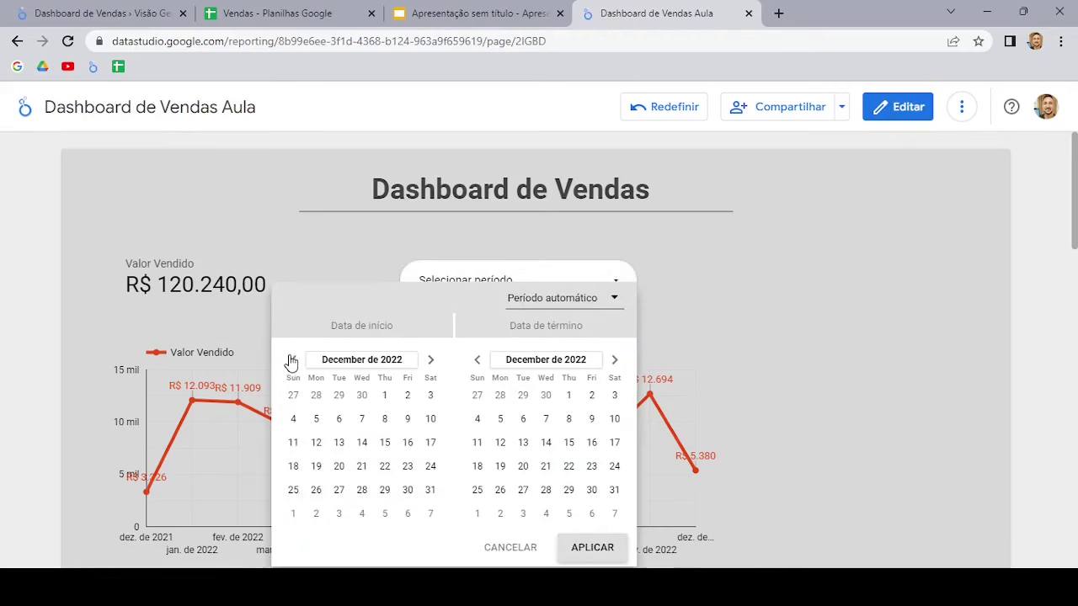
{"action": "left_click", "coordinate": [291, 361]}
{"action": "left_click", "coordinate": [291, 360]}
{"action": "left_click", "coordinate": [291, 361]}
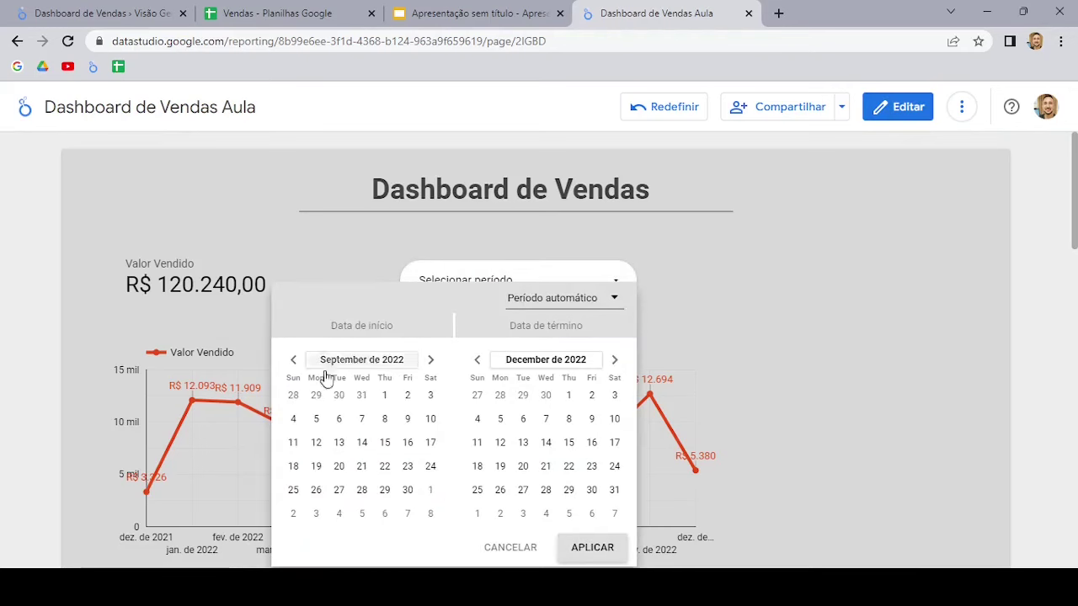
{"action": "left_click", "coordinate": [385, 395]}
{"action": "left_click", "coordinate": [478, 361]}
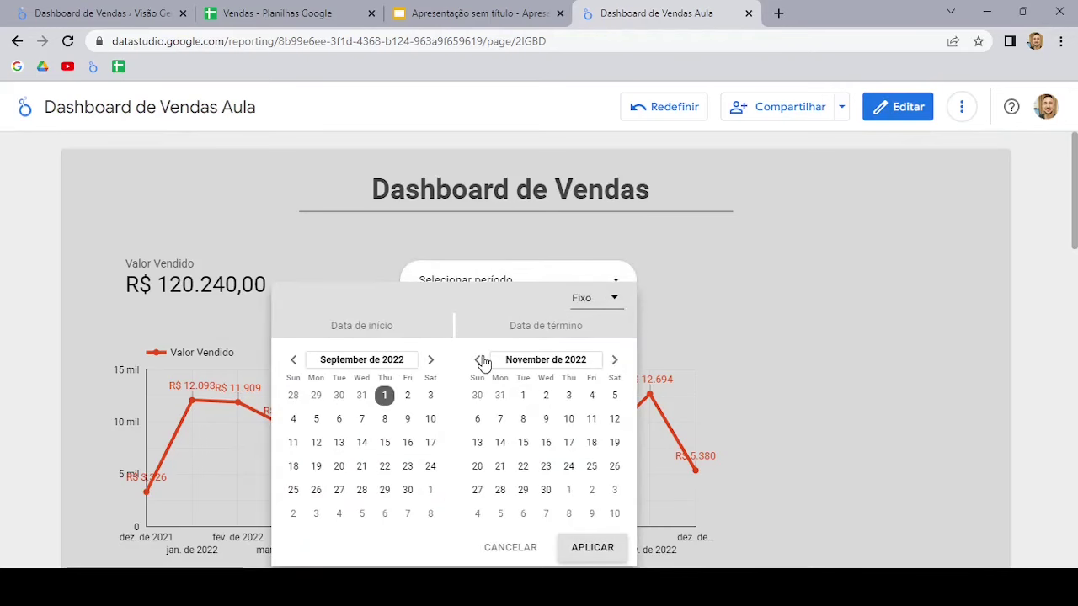
{"action": "left_click", "coordinate": [546, 490]}
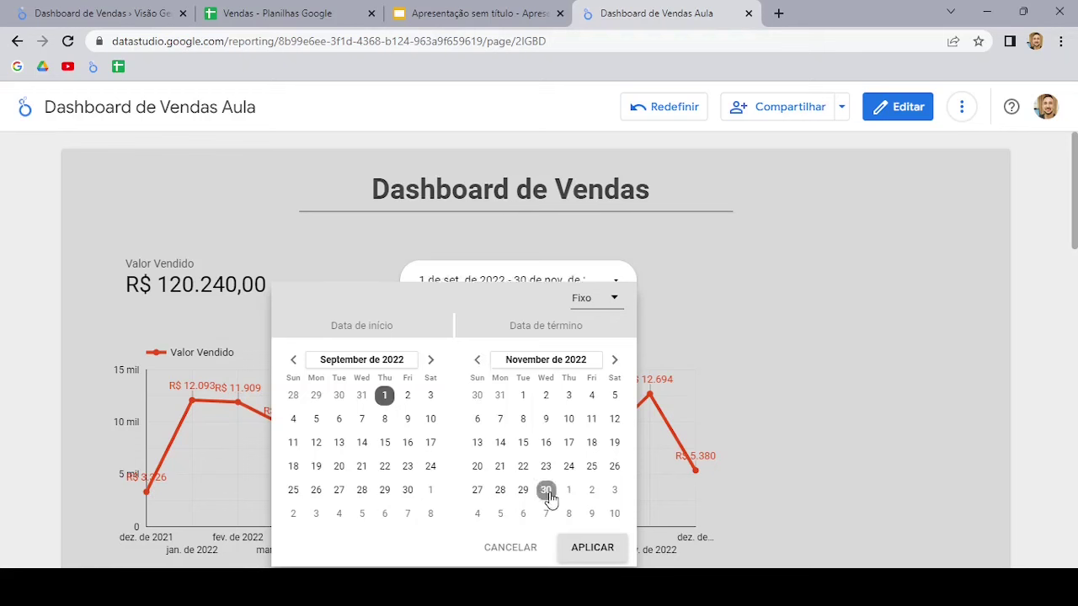
{"action": "left_click", "coordinate": [593, 548]}
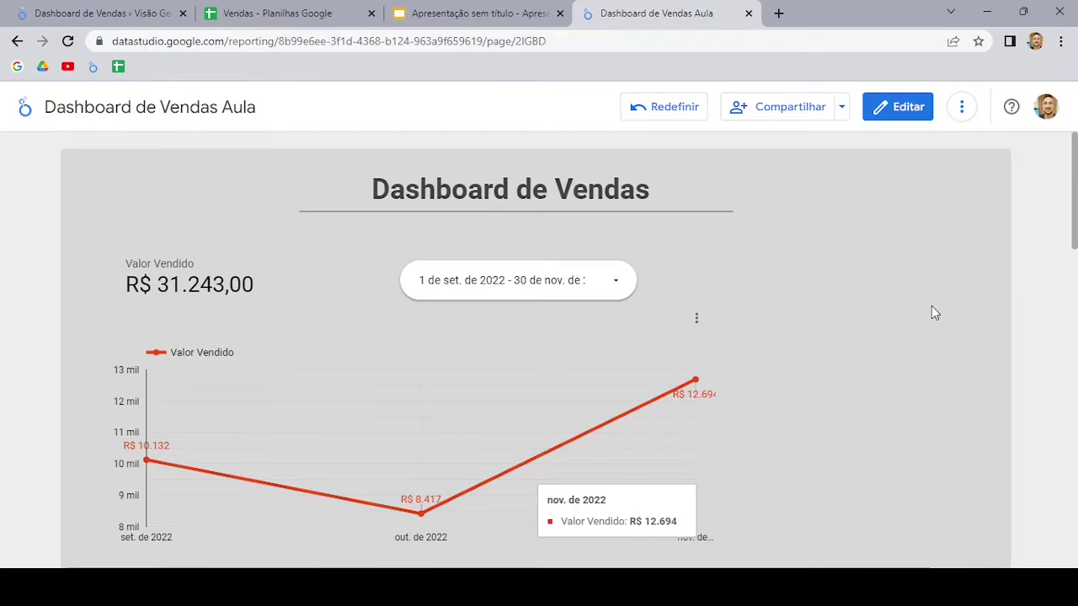
{"action": "scroll", "coordinate": [909, 307], "scroll_direction": "down", "scroll_amount": 2}
{"action": "scroll", "coordinate": [800, 367], "scroll_direction": "up", "scroll_amount": 2}
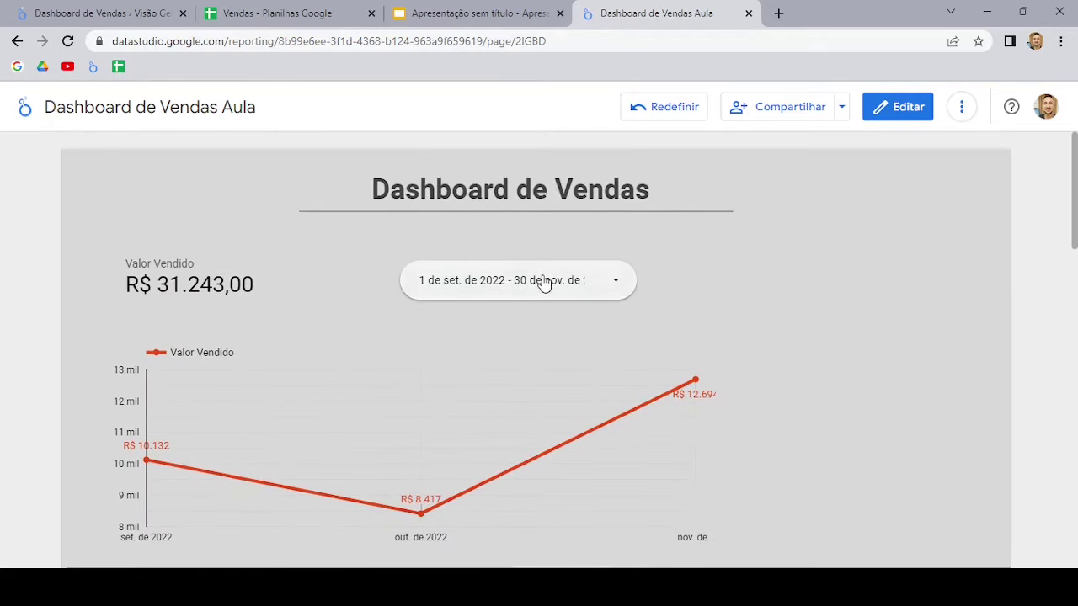
{"action": "scroll", "coordinate": [777, 352], "scroll_direction": "down", "scroll_amount": 5}
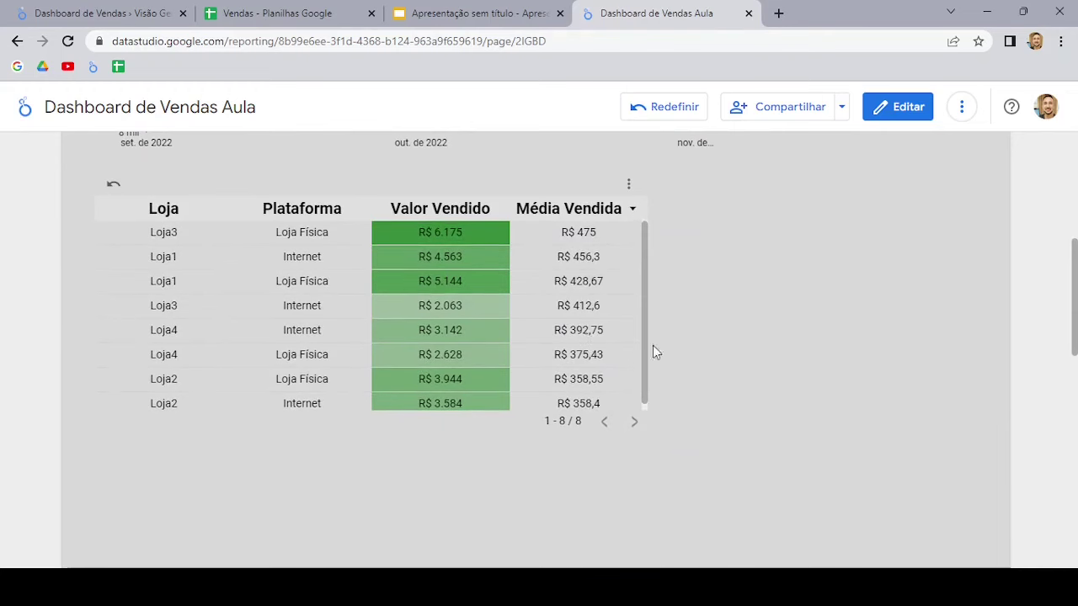
{"action": "scroll", "coordinate": [674, 379], "scroll_direction": "up", "scroll_amount": 3}
{"action": "scroll", "coordinate": [697, 404], "scroll_direction": "up", "scroll_amount": 3}
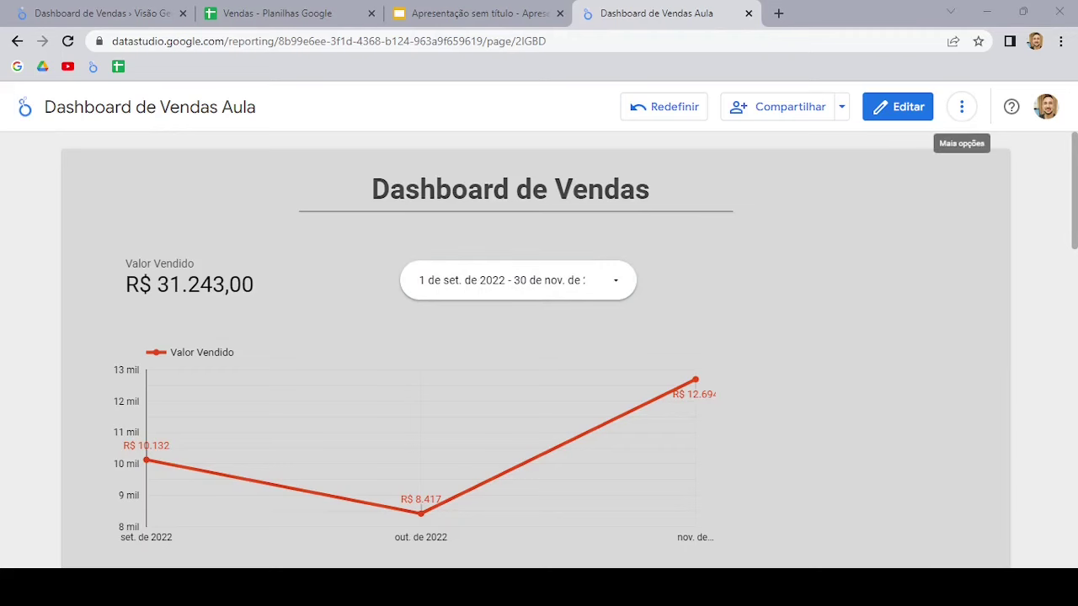
Step: Switch to edit mode and apply the dark Constellation theme
{"action": "left_click", "coordinate": [908, 109]}
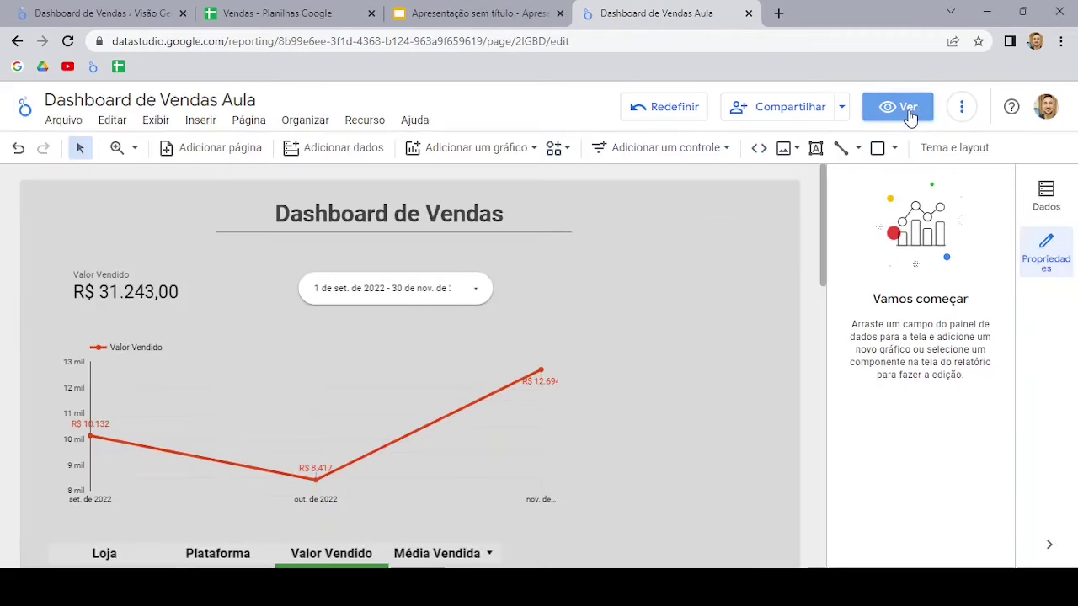
{"action": "left_click", "coordinate": [948, 150]}
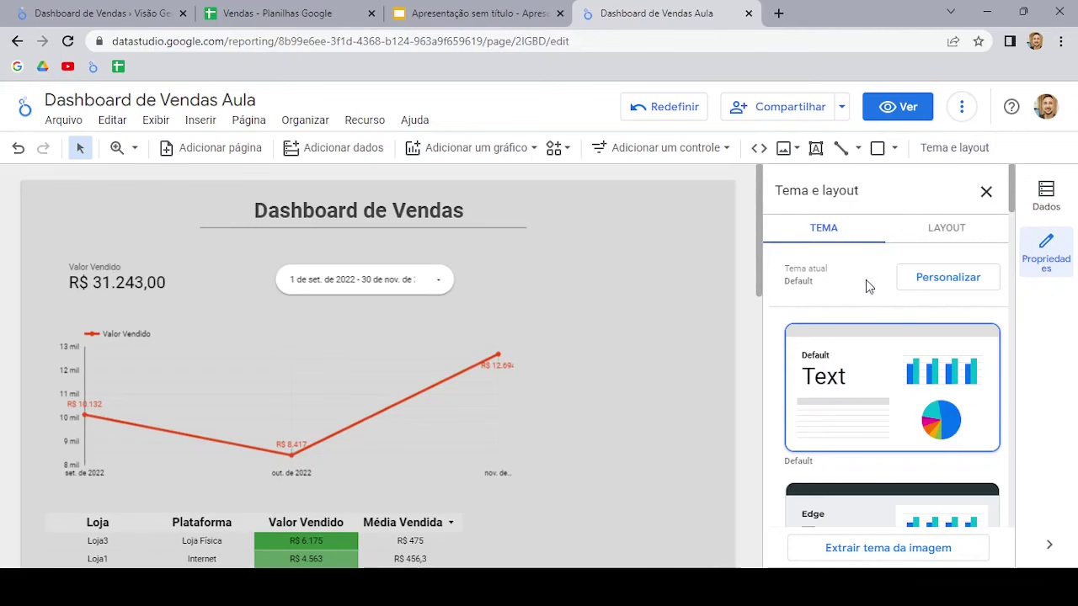
{"action": "scroll", "coordinate": [865, 279], "scroll_direction": "down", "scroll_amount": 3}
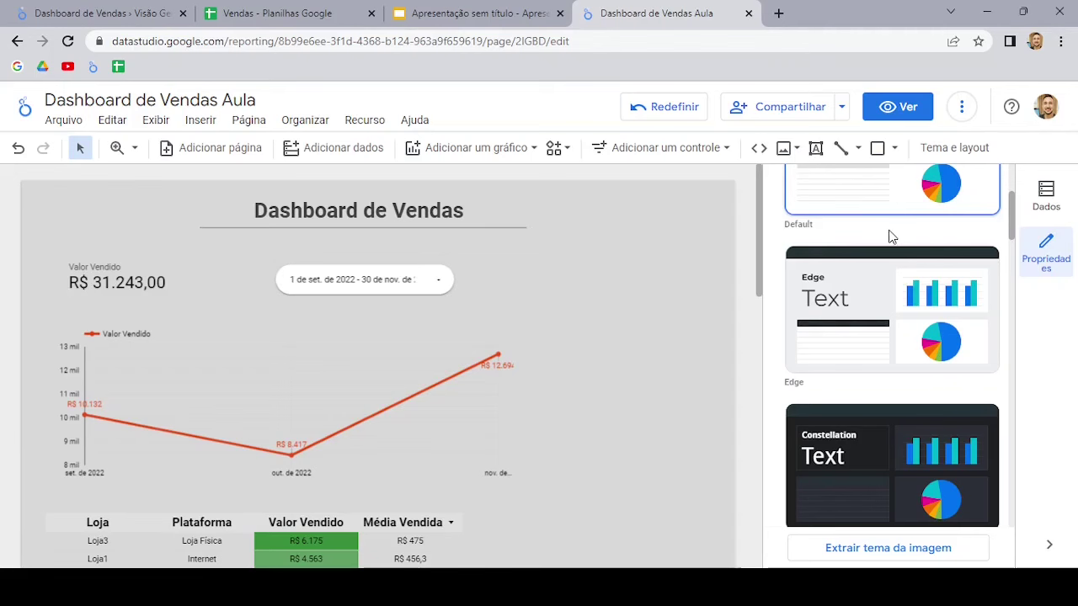
{"action": "scroll", "coordinate": [894, 239], "scroll_direction": "down", "scroll_amount": 2}
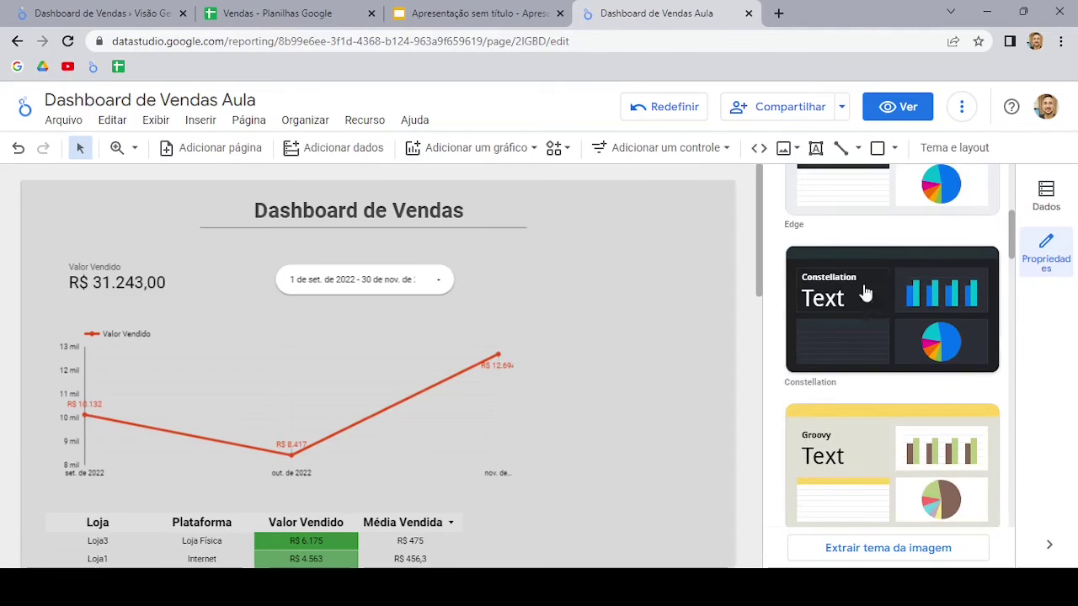
{"action": "left_click", "coordinate": [874, 308]}
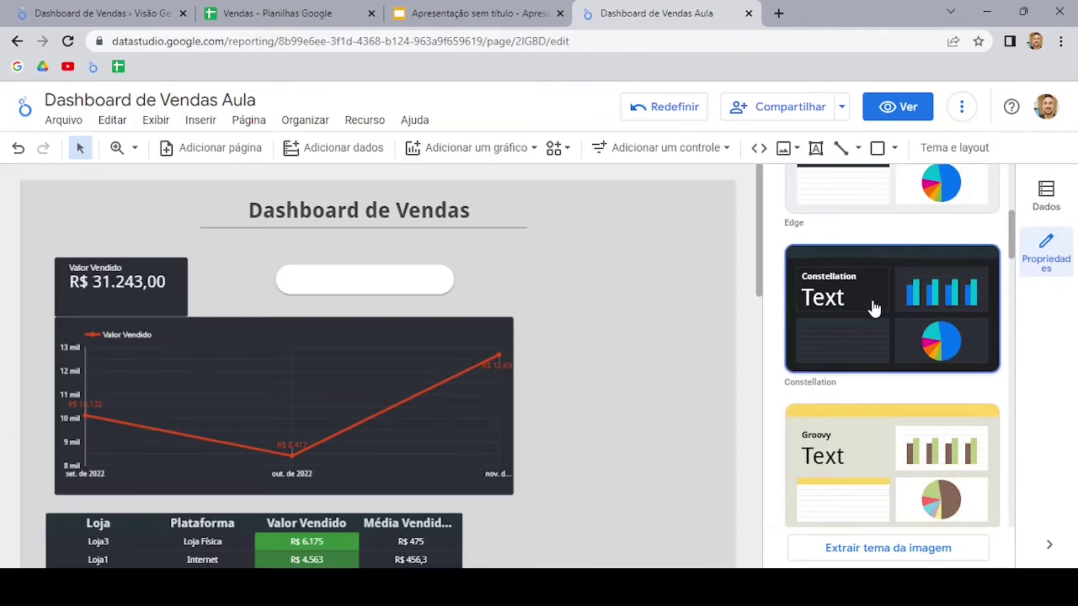
Step: Return the report to the light Default theme
{"action": "scroll", "coordinate": [749, 219], "scroll_direction": "down", "scroll_amount": 2}
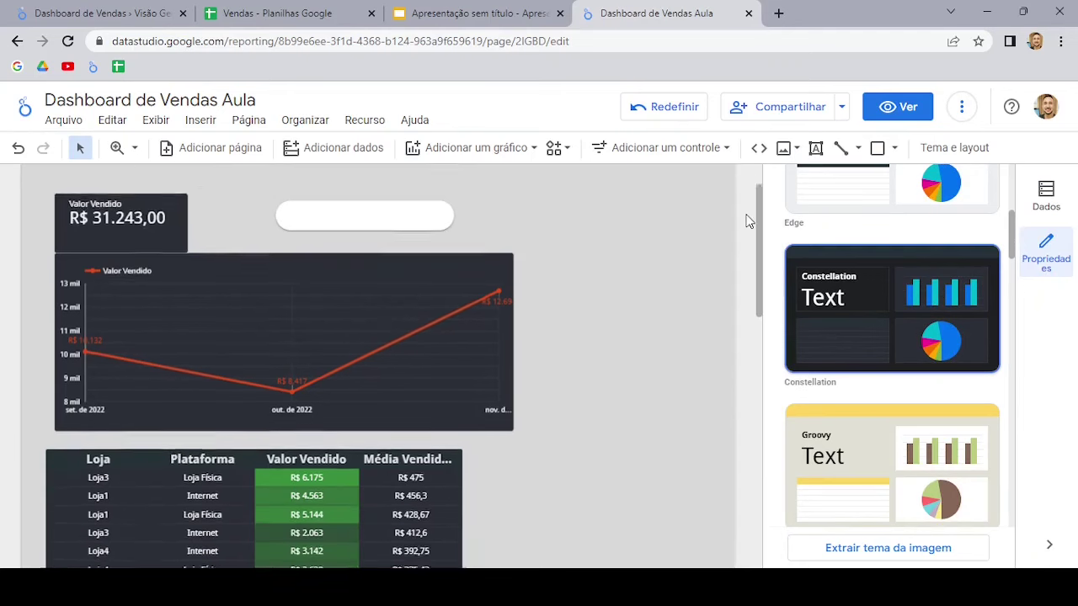
{"action": "scroll", "coordinate": [749, 221], "scroll_direction": "up", "scroll_amount": 2}
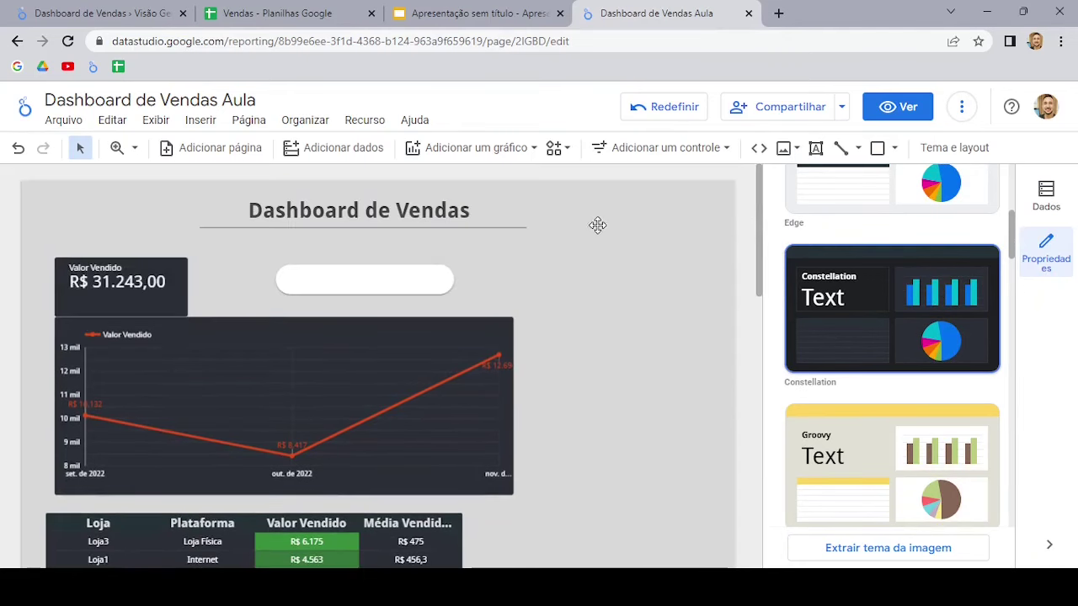
{"action": "scroll", "coordinate": [589, 248], "scroll_direction": "down", "scroll_amount": 1}
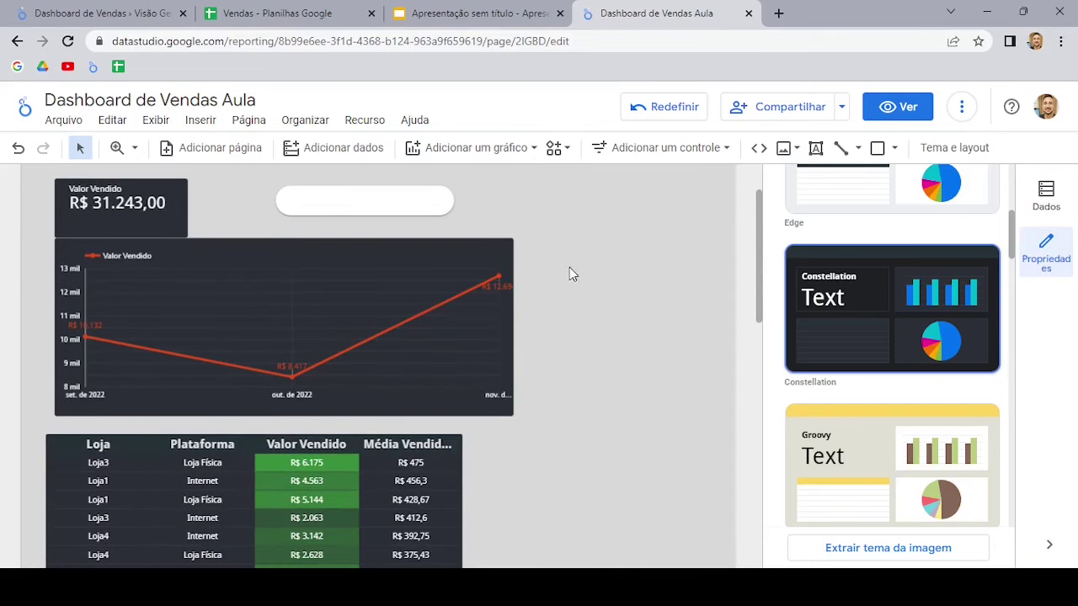
{"action": "scroll", "coordinate": [581, 303], "scroll_direction": "down", "scroll_amount": 3}
{"action": "scroll", "coordinate": [589, 313], "scroll_direction": "down", "scroll_amount": 3}
{"action": "scroll", "coordinate": [611, 315], "scroll_direction": "up", "scroll_amount": 4}
{"action": "scroll", "coordinate": [612, 315], "scroll_direction": "up", "scroll_amount": 3}
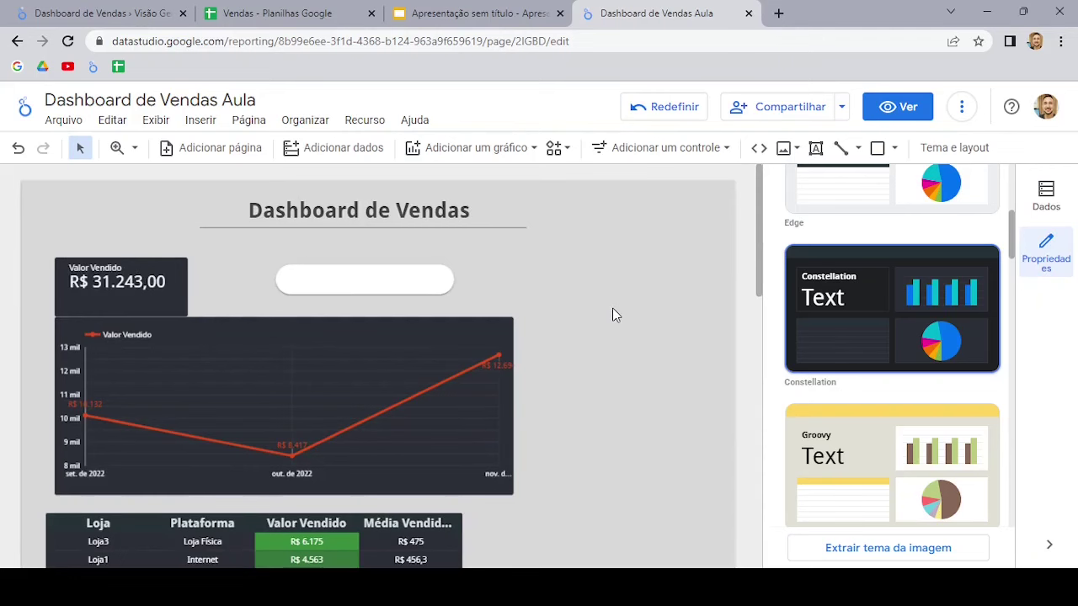
{"action": "scroll", "coordinate": [870, 252], "scroll_direction": "up", "scroll_amount": 4}
{"action": "scroll", "coordinate": [880, 295], "scroll_direction": "up", "scroll_amount": 1}
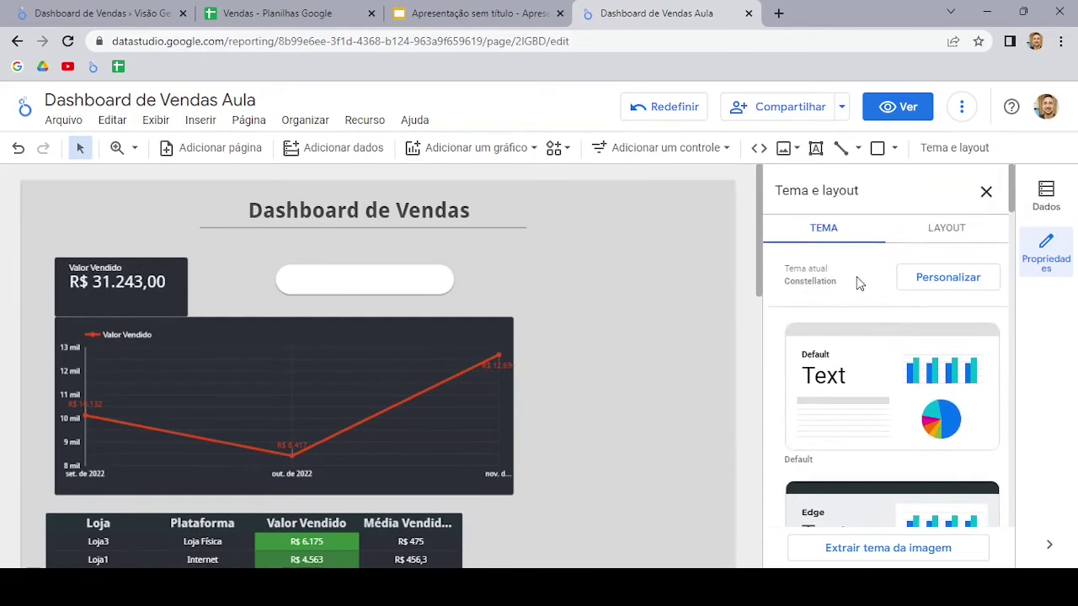
{"action": "scroll", "coordinate": [900, 330], "scroll_direction": "down", "scroll_amount": 1}
{"action": "left_click", "coordinate": [868, 326]}
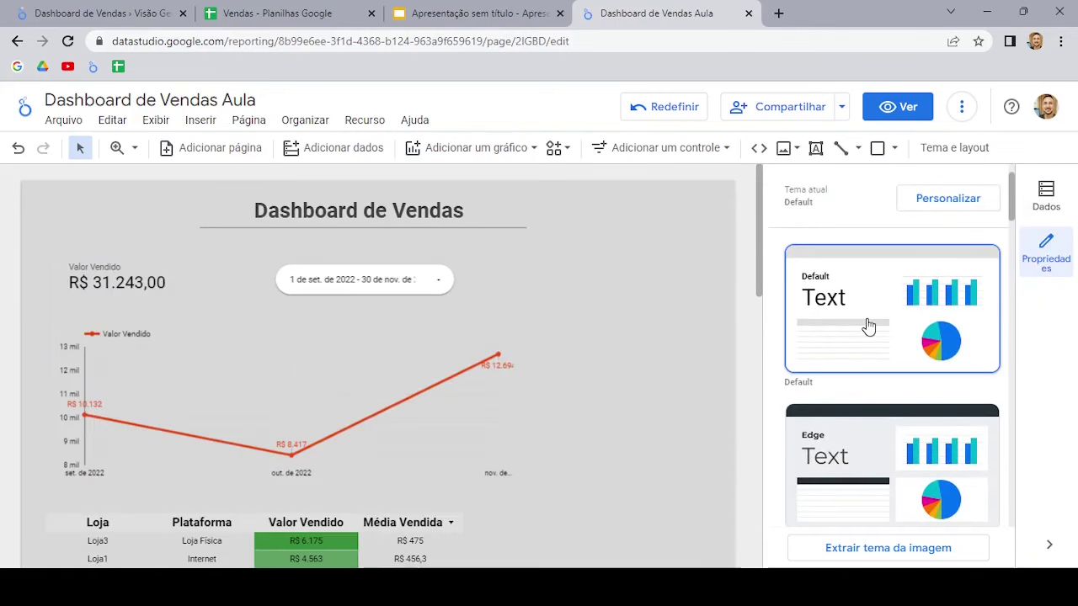
Step: Add a second, blank page to the report with Adicionar página
{"action": "scroll", "coordinate": [898, 303], "scroll_direction": "up", "scroll_amount": 1}
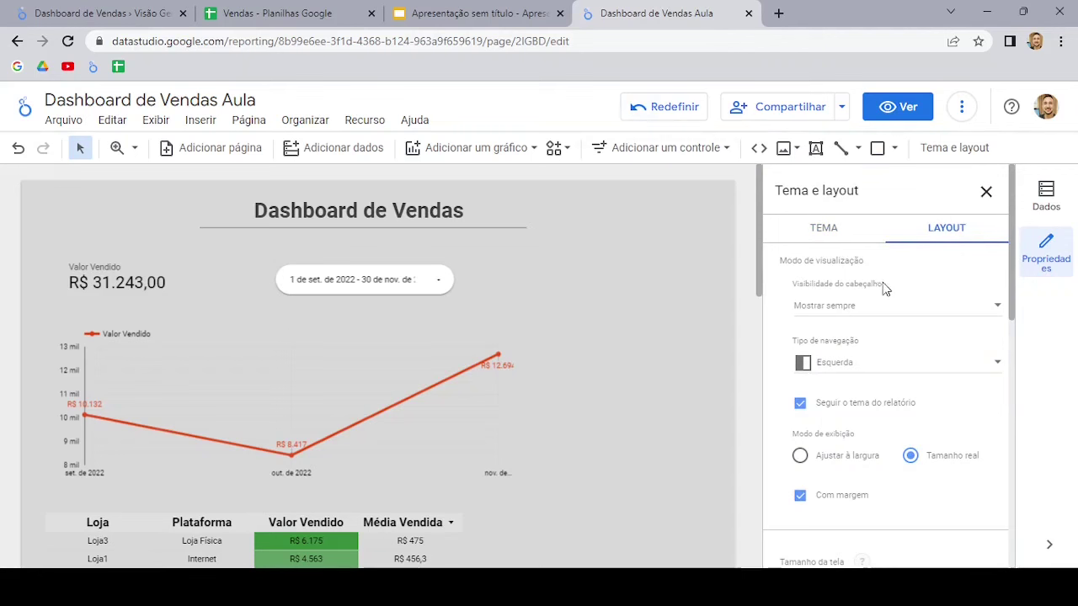
{"action": "left_click", "coordinate": [202, 158]}
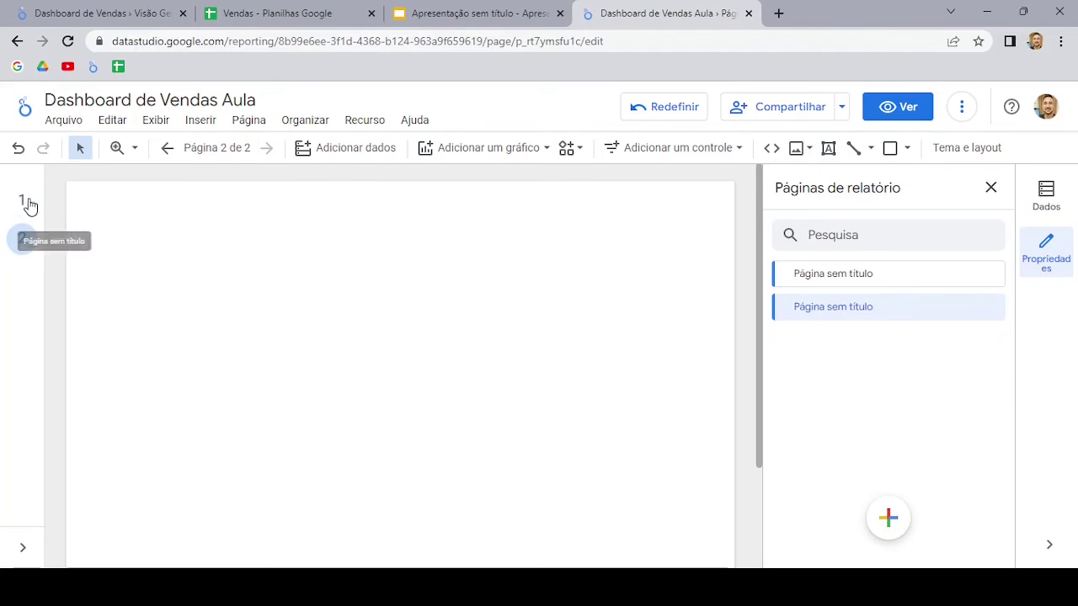
Step: Look over the blank page 2, go back to the page 1 dashboard, and bring up Tema e layout
{"action": "left_click", "coordinate": [21, 203]}
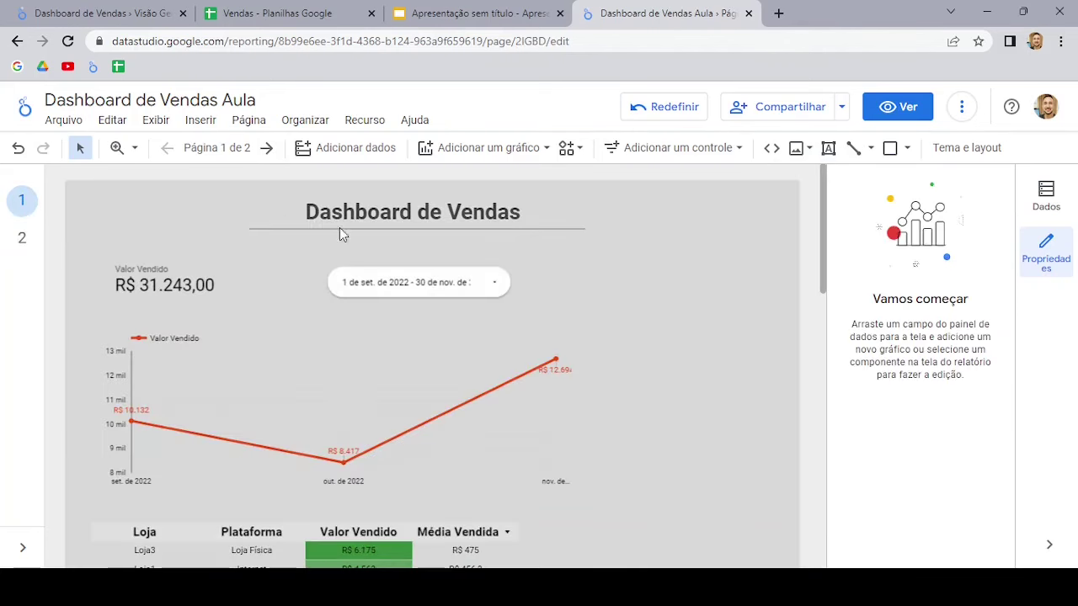
{"action": "left_click", "coordinate": [23, 241]}
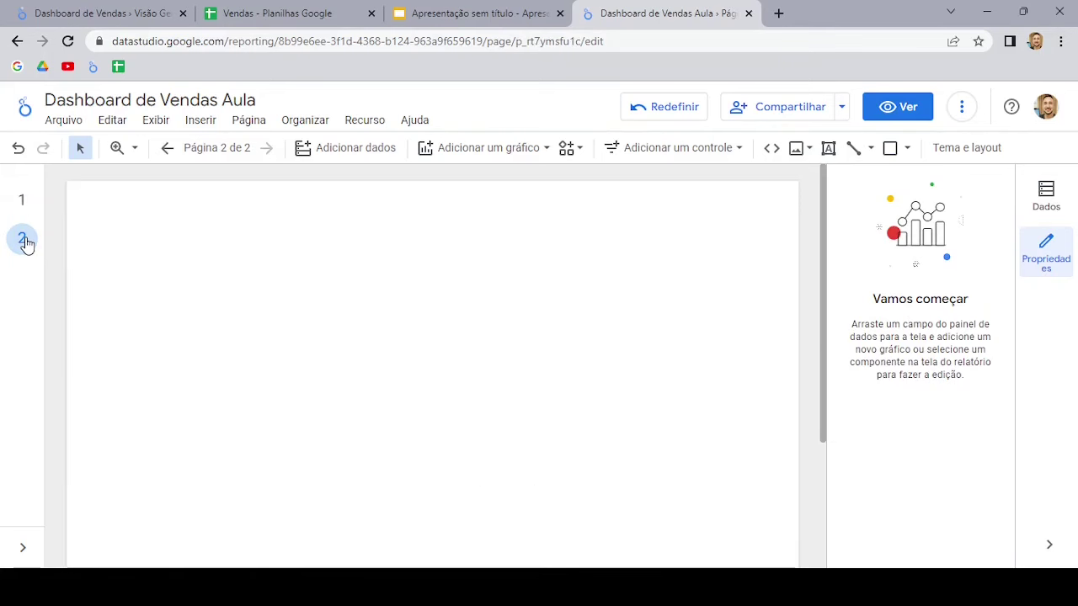
{"action": "left_click", "coordinate": [24, 204]}
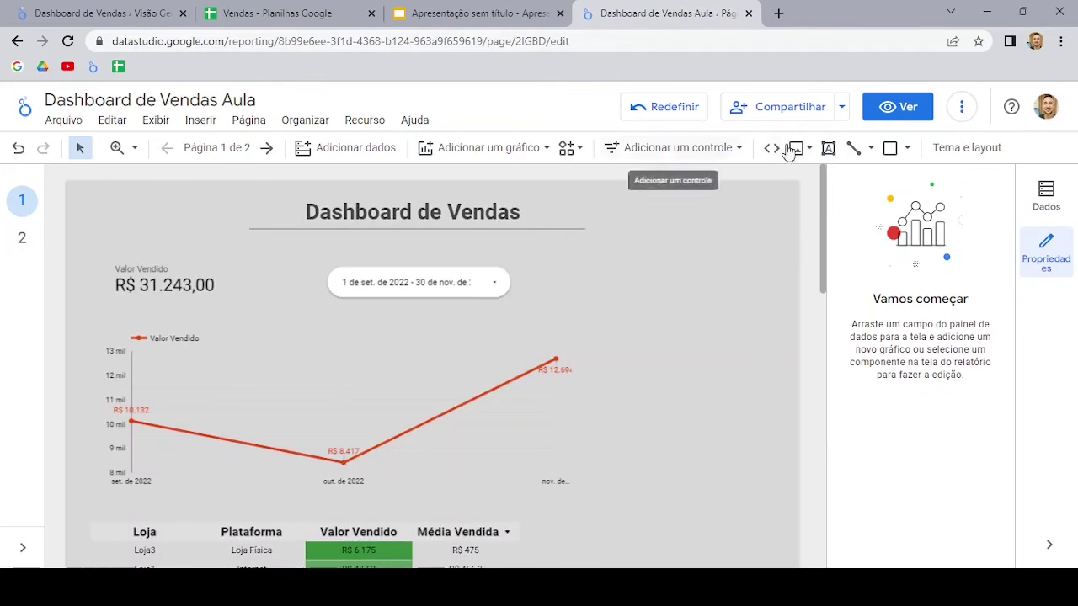
{"action": "left_click", "coordinate": [958, 149]}
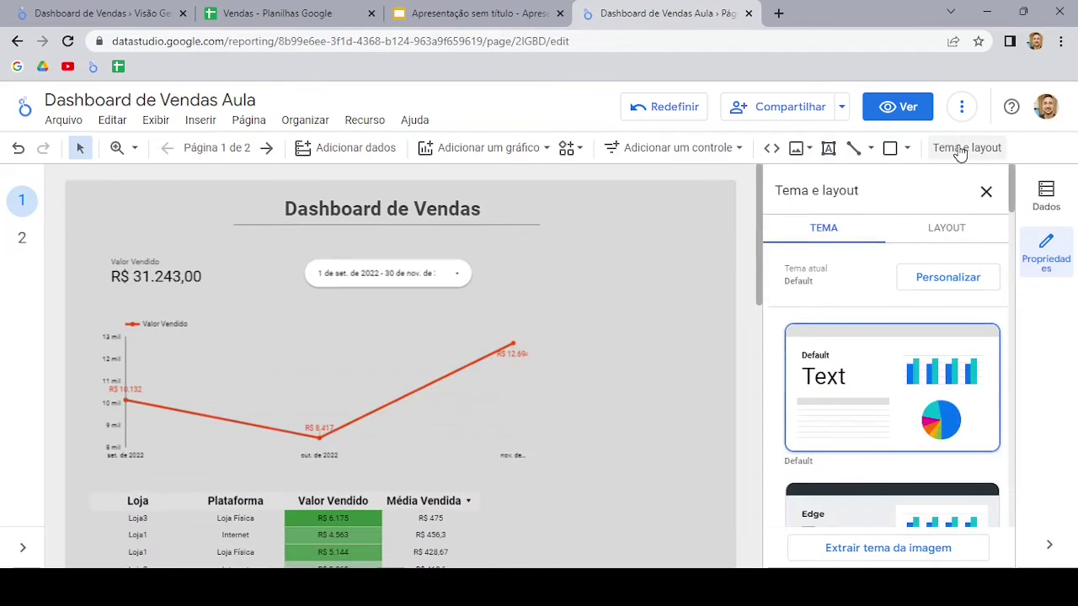
Step: Set Tipo de navegação to Guia tabs and keep the header always visible
{"action": "left_click", "coordinate": [943, 232]}
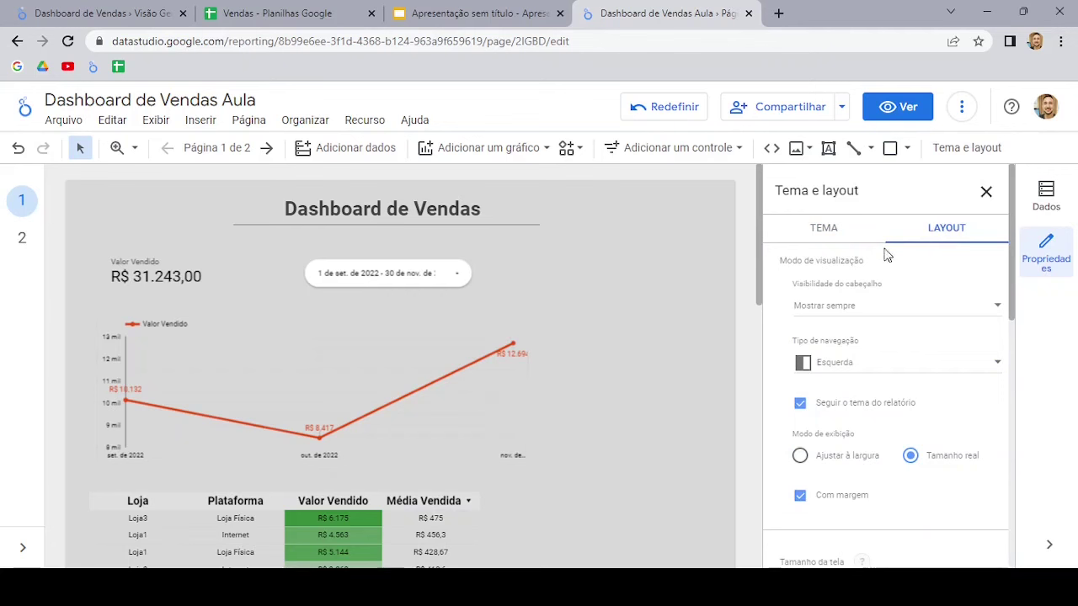
{"action": "left_click", "coordinate": [851, 367]}
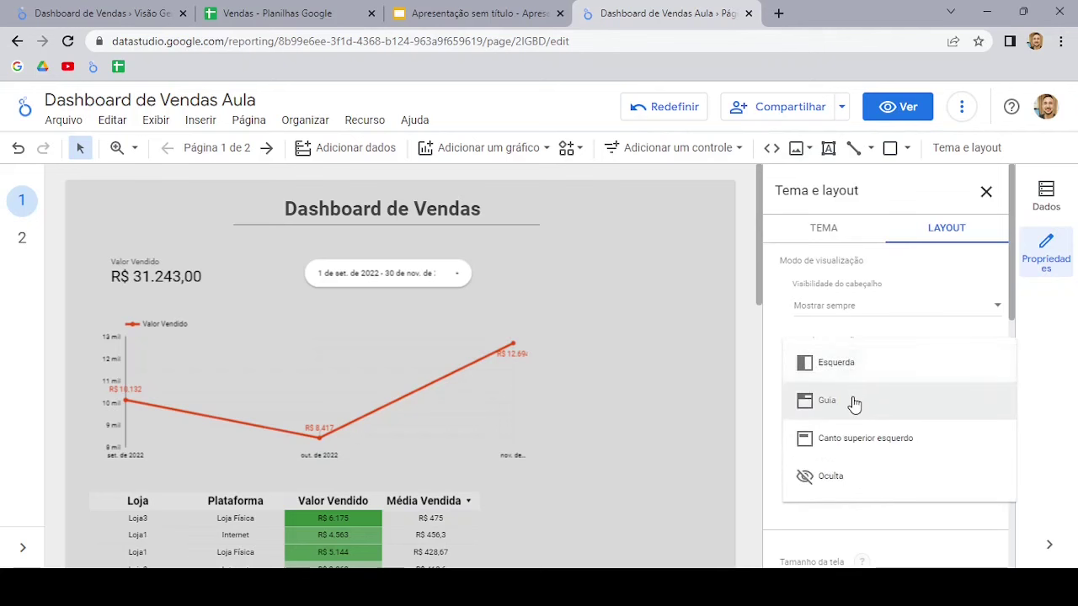
{"action": "left_click", "coordinate": [852, 403]}
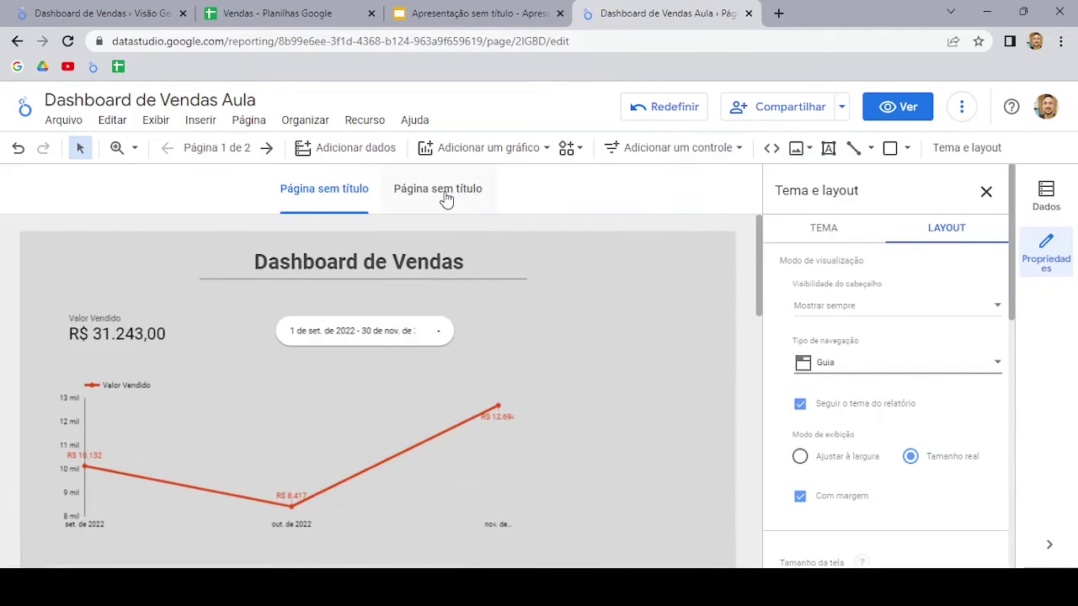
{"action": "left_click", "coordinate": [889, 311]}
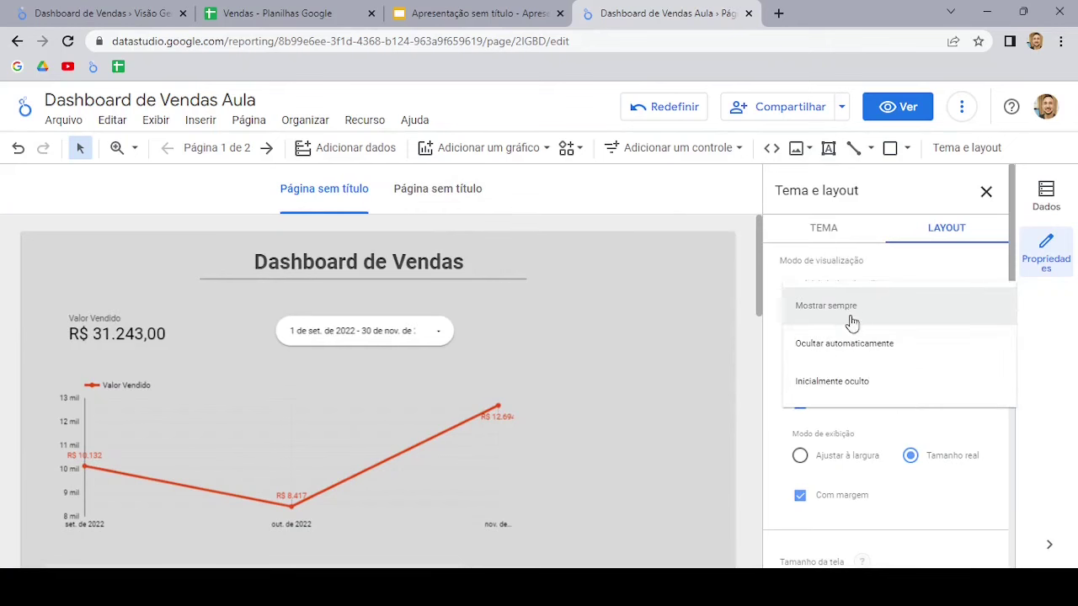
{"action": "left_click", "coordinate": [631, 168]}
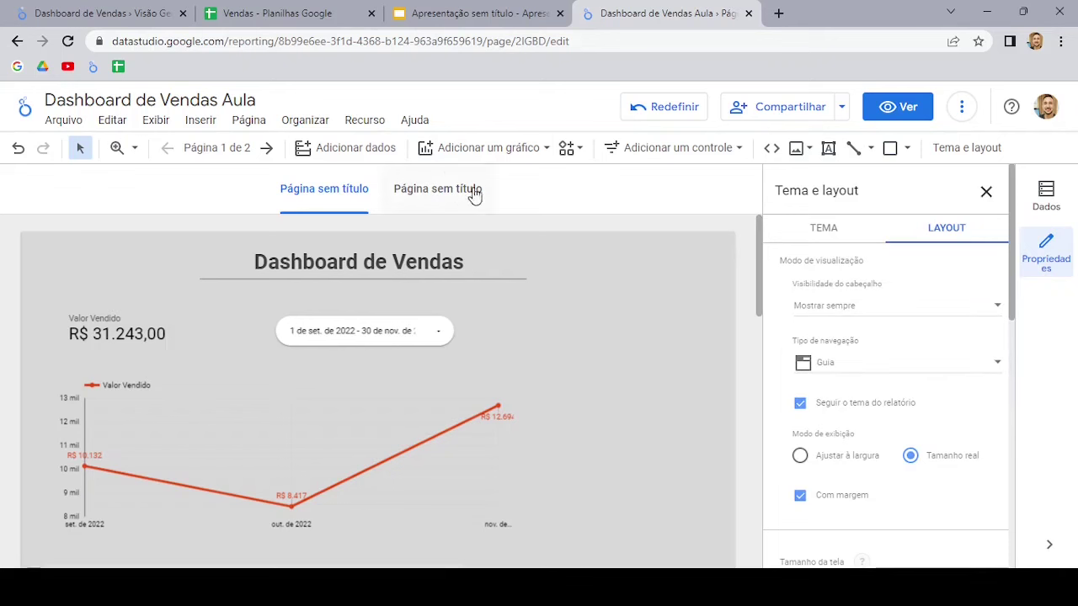
Step: Rename the first report page to Home
{"action": "left_click", "coordinate": [212, 154]}
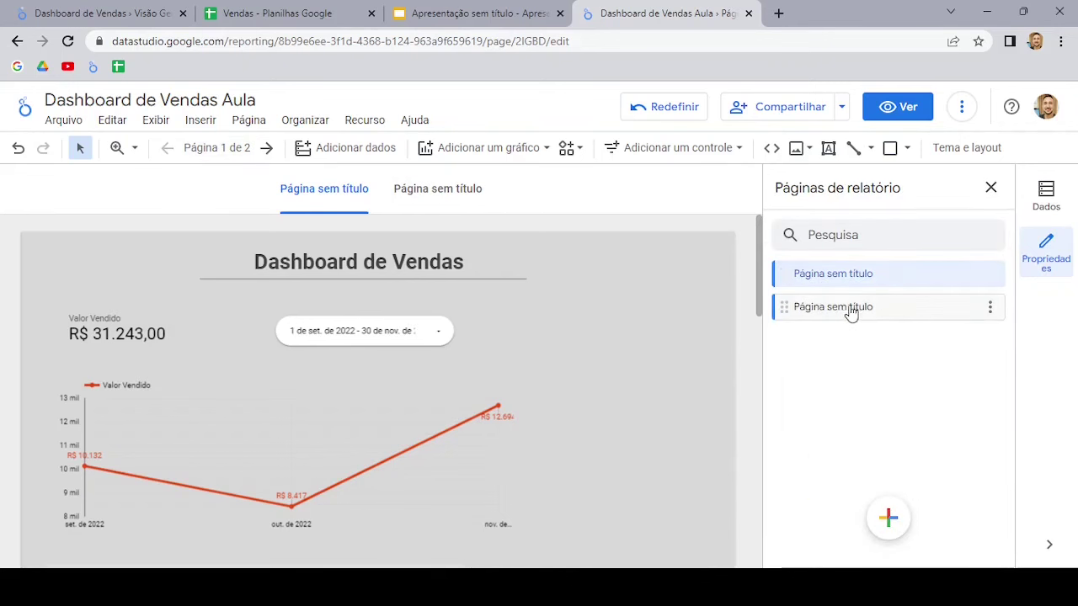
{"action": "double_click", "coordinate": [850, 275]}
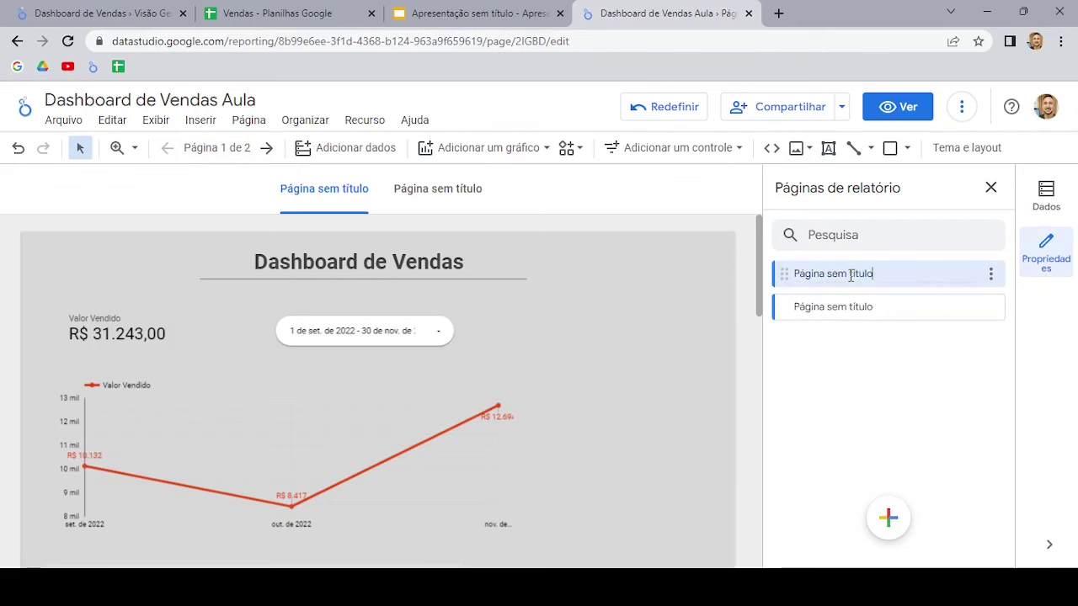
{"action": "double_click", "coordinate": [850, 274]}
{"action": "triple_click", "coordinate": [850, 274]}
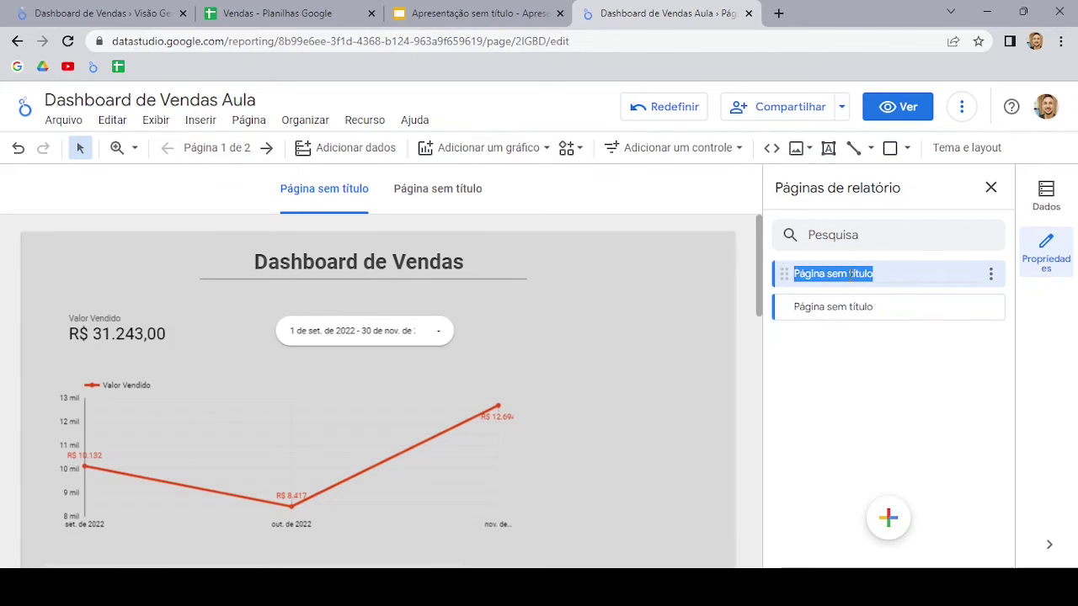
{"action": "type", "text": "Home"}
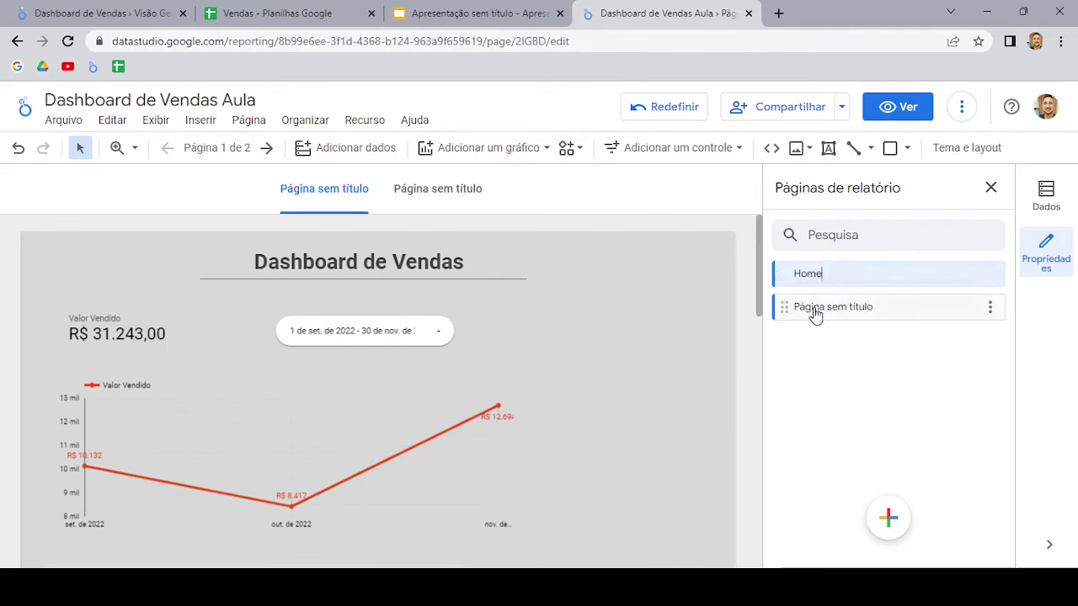
{"action": "key", "text": "Return"}
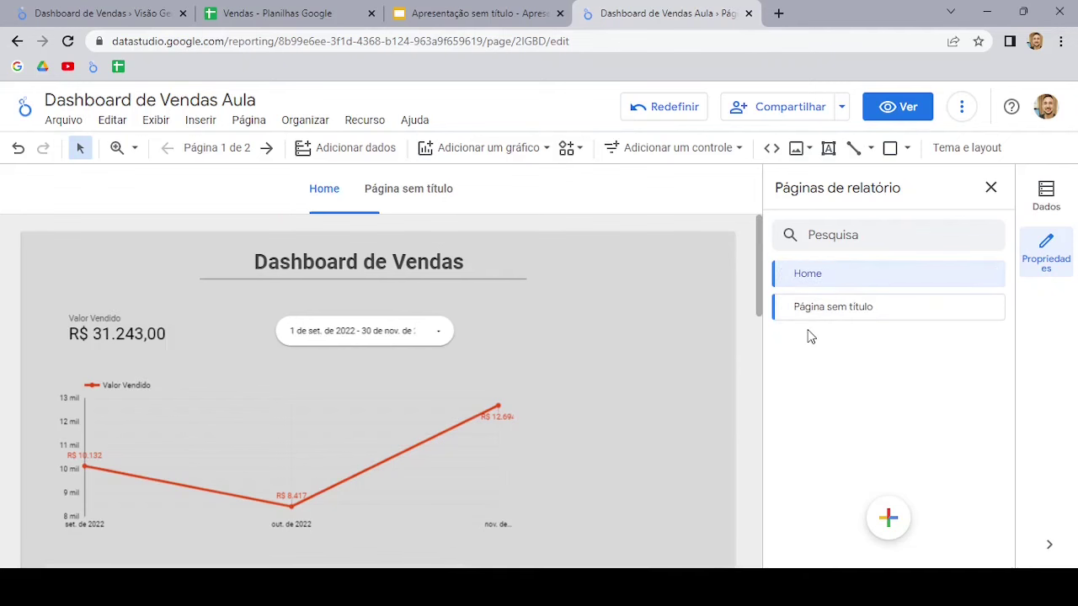
Step: Rename the second report page to Detalhamento
{"action": "double_click", "coordinate": [861, 310]}
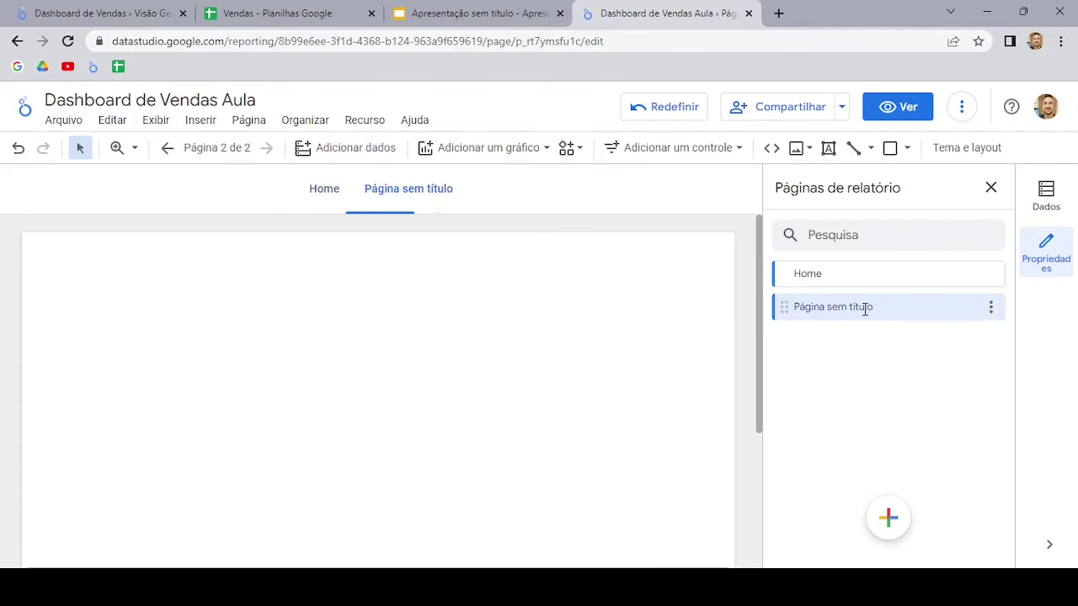
{"action": "triple_click", "coordinate": [864, 310]}
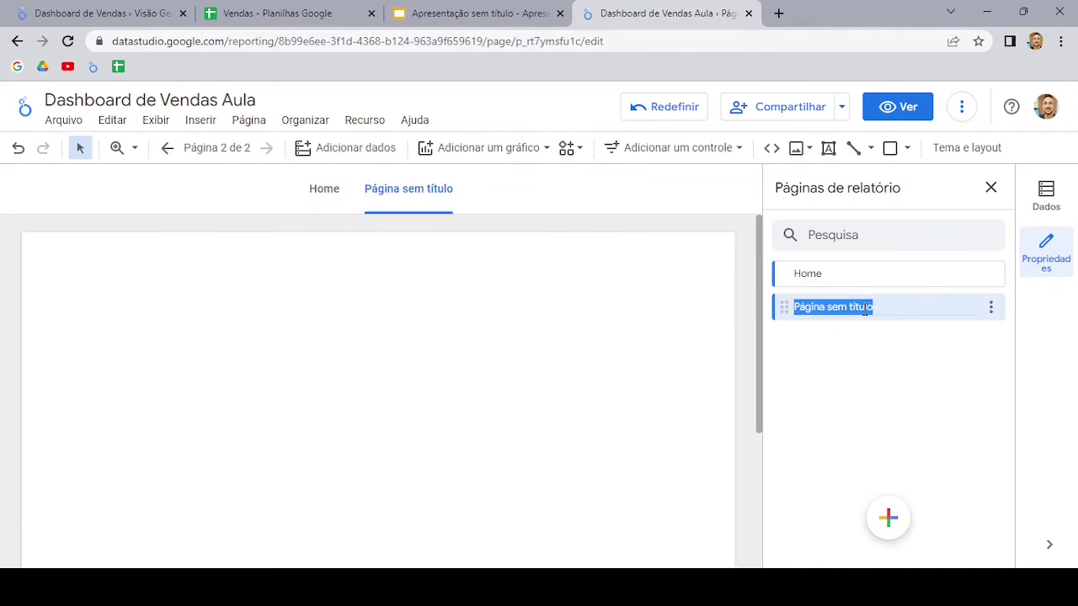
{"action": "type", "text": "Detalhamento"}
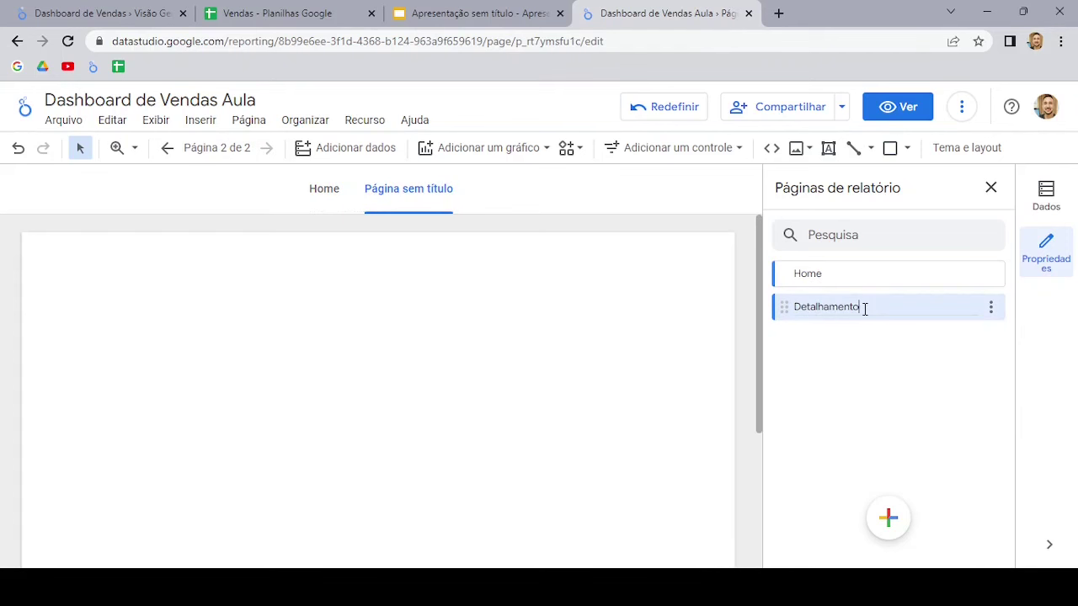
{"action": "key", "text": "Return"}
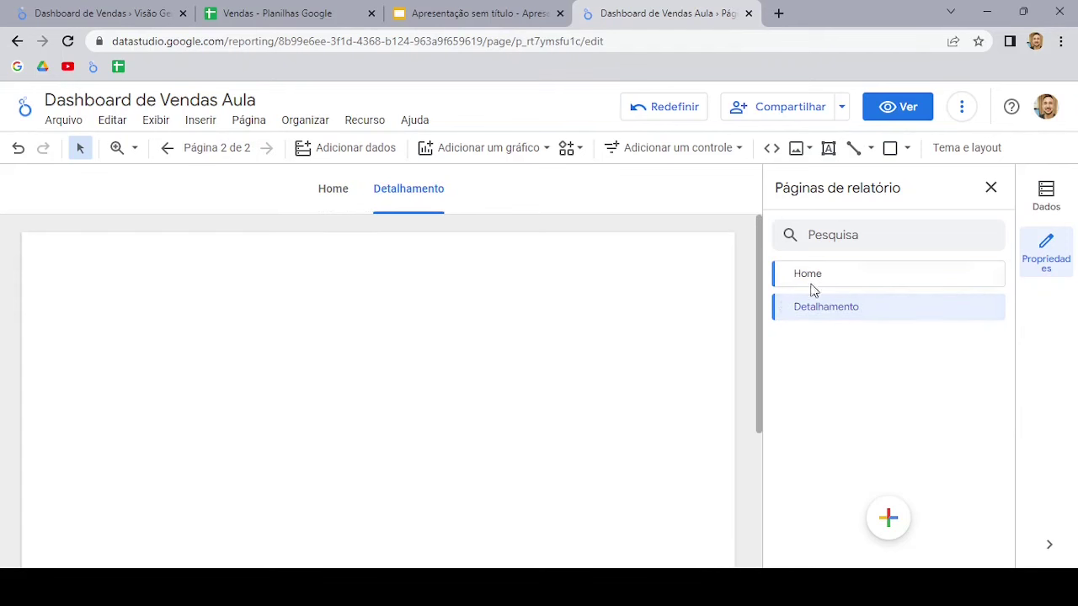
Step: Give the Home page the Página inicial house icon
{"action": "left_click", "coordinate": [842, 283]}
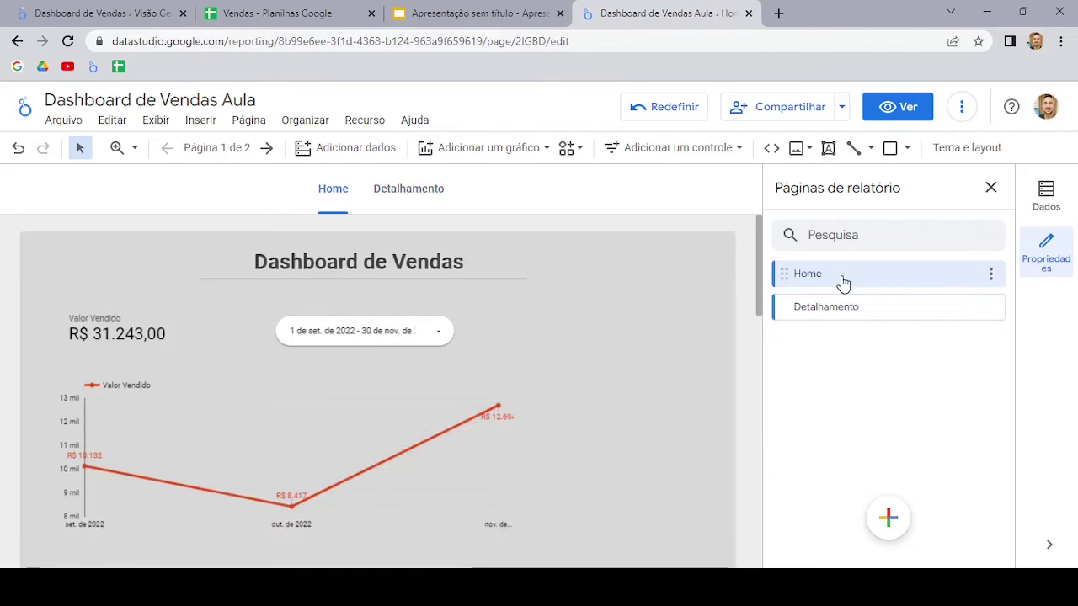
{"action": "left_click", "coordinate": [992, 276]}
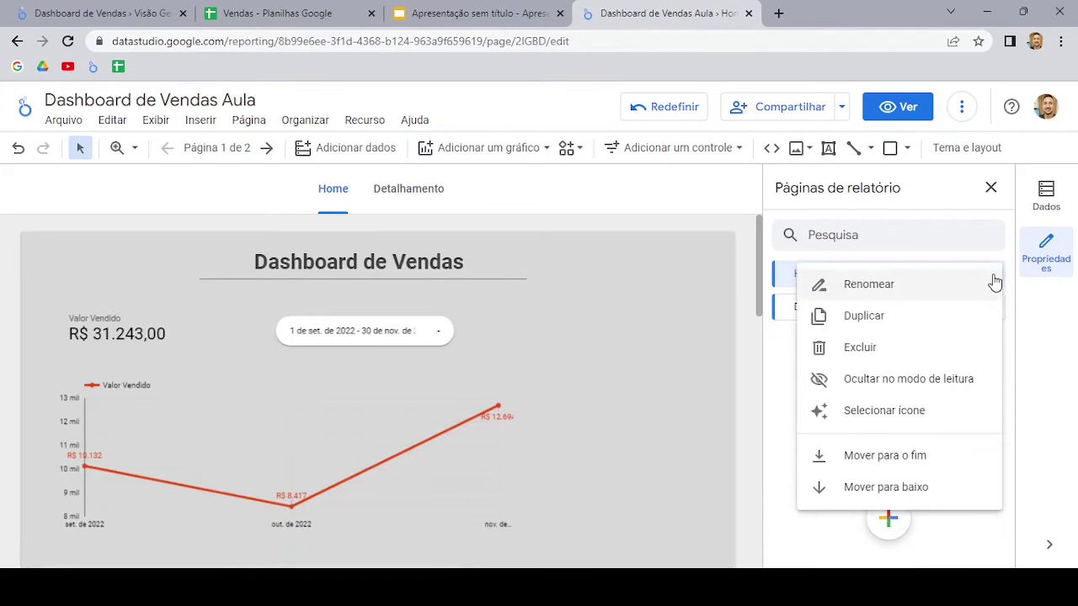
{"action": "left_click", "coordinate": [781, 368]}
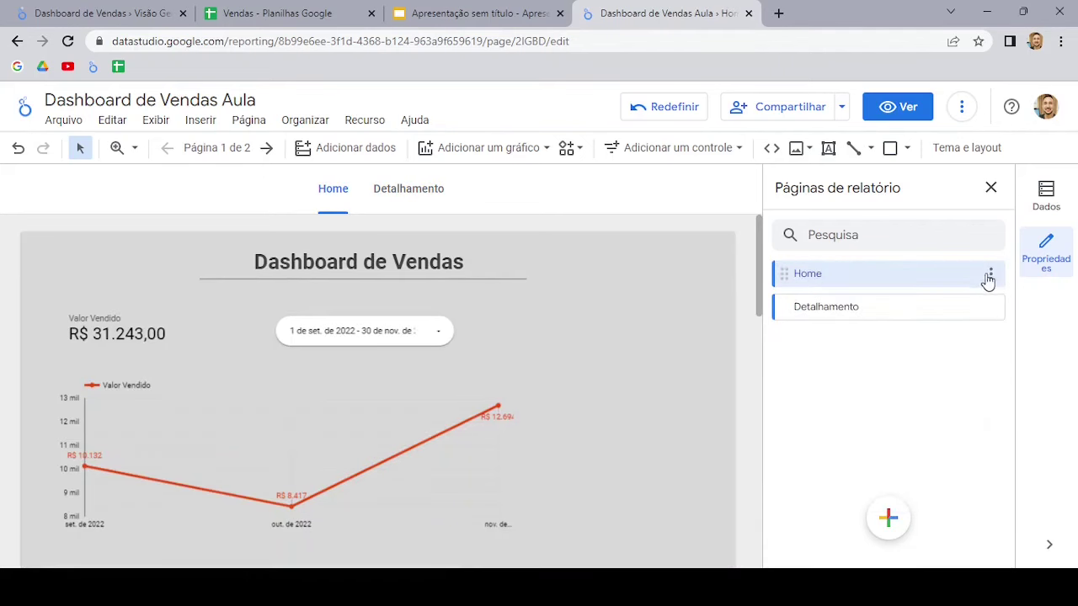
{"action": "left_click", "coordinate": [991, 276]}
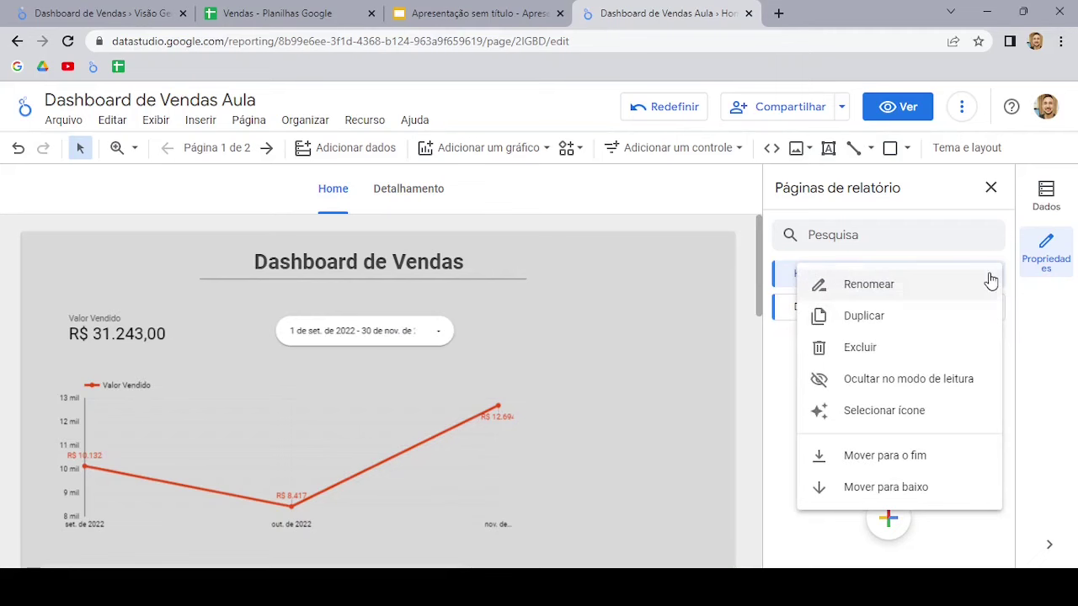
{"action": "left_click", "coordinate": [895, 412]}
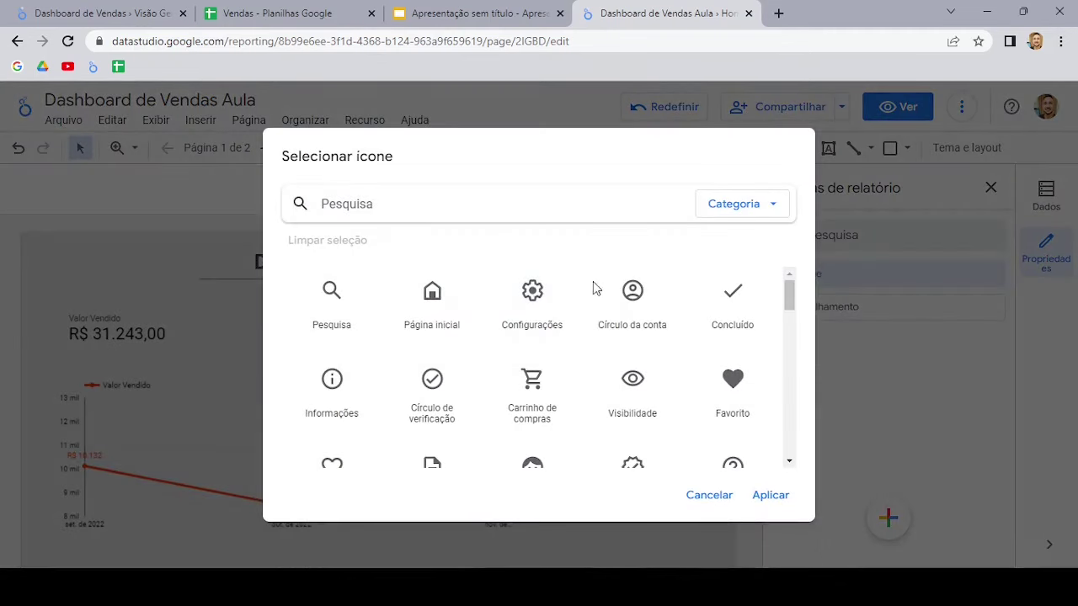
{"action": "left_click", "coordinate": [424, 305]}
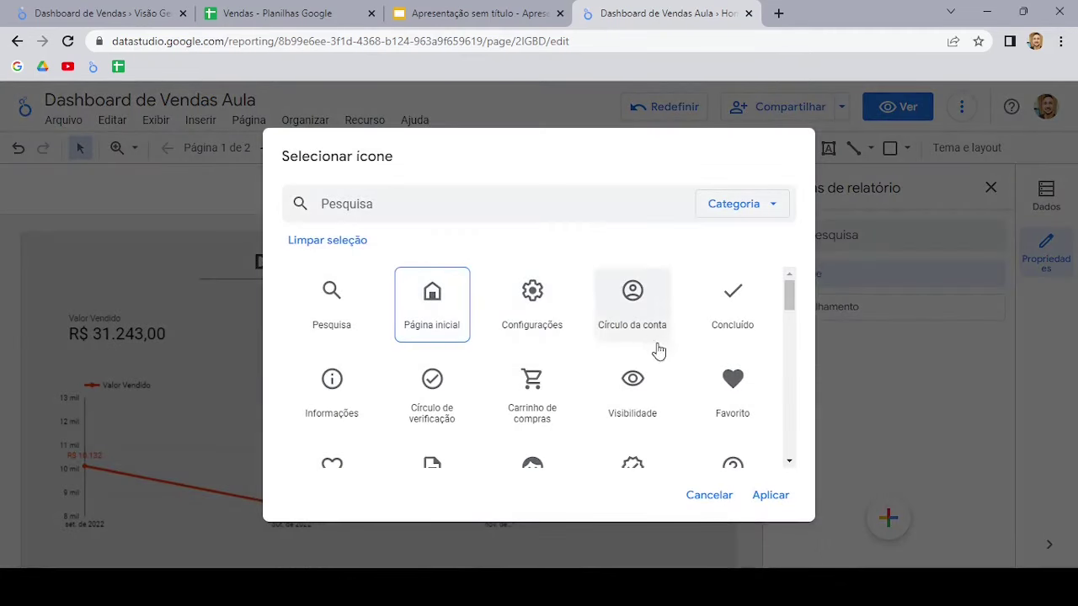
{"action": "left_click", "coordinate": [775, 496]}
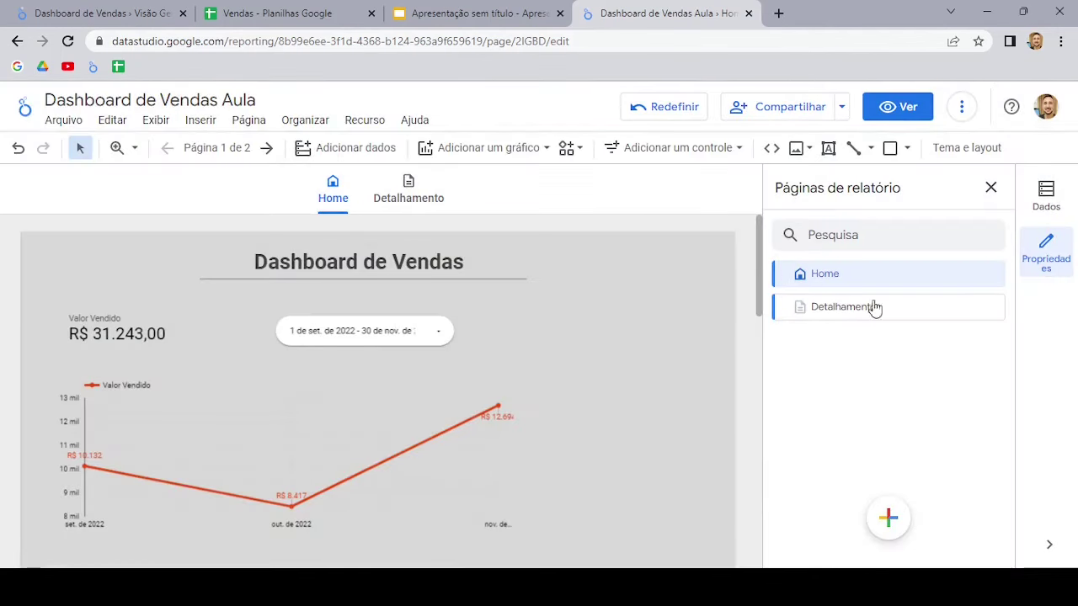
Step: Give the Detalhamento page the Artigo document icon
{"action": "left_click", "coordinate": [990, 311]}
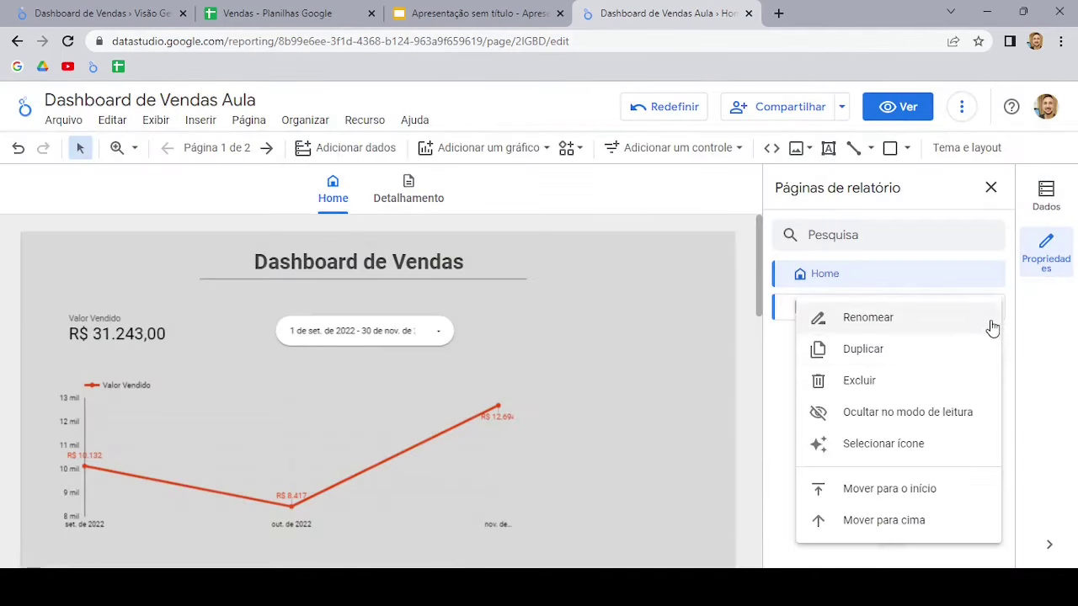
{"action": "left_click", "coordinate": [920, 446]}
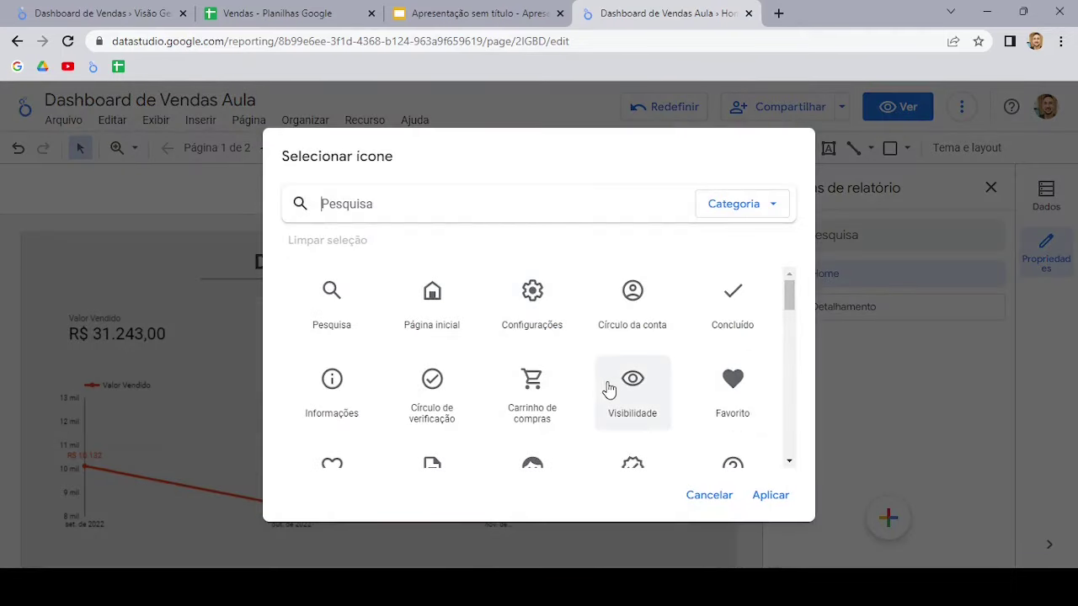
{"action": "scroll", "coordinate": [645, 396], "scroll_direction": "down", "scroll_amount": 1}
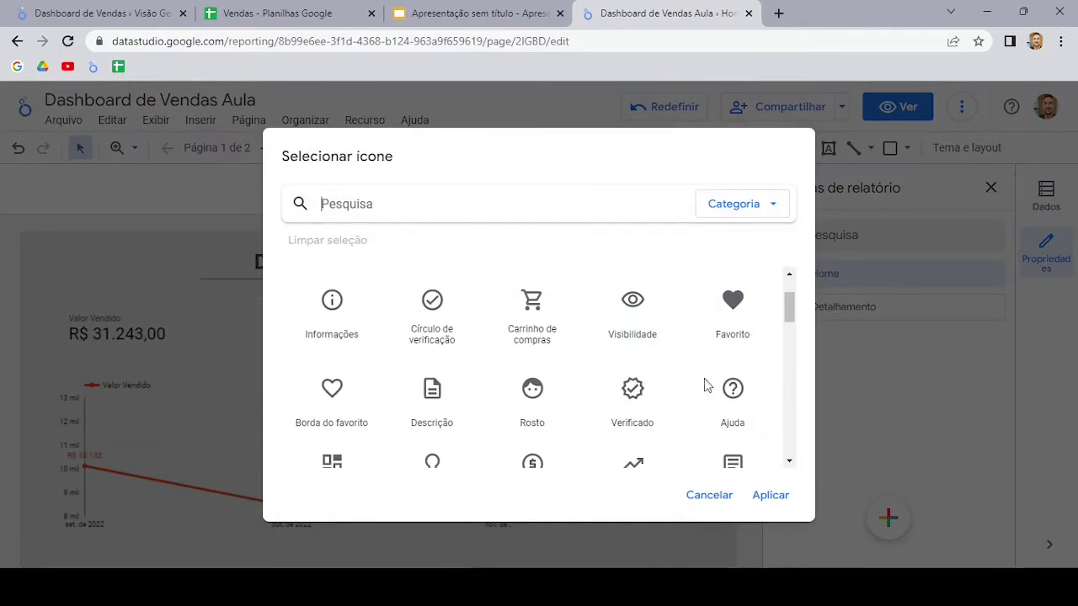
{"action": "scroll", "coordinate": [574, 388], "scroll_direction": "down", "scroll_amount": 1}
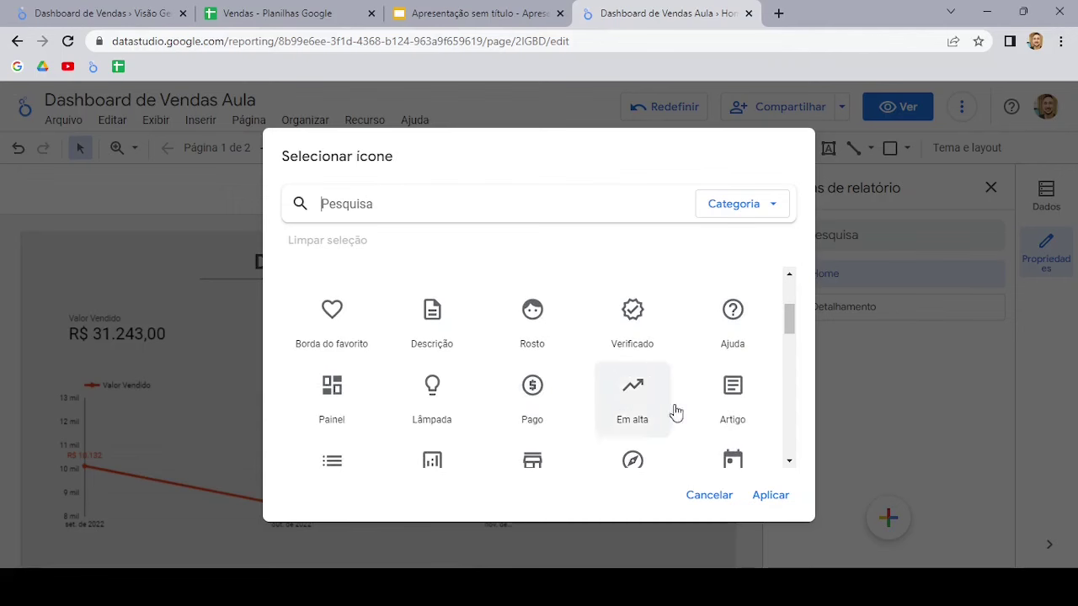
{"action": "left_click", "coordinate": [727, 409]}
{"action": "left_click", "coordinate": [766, 496]}
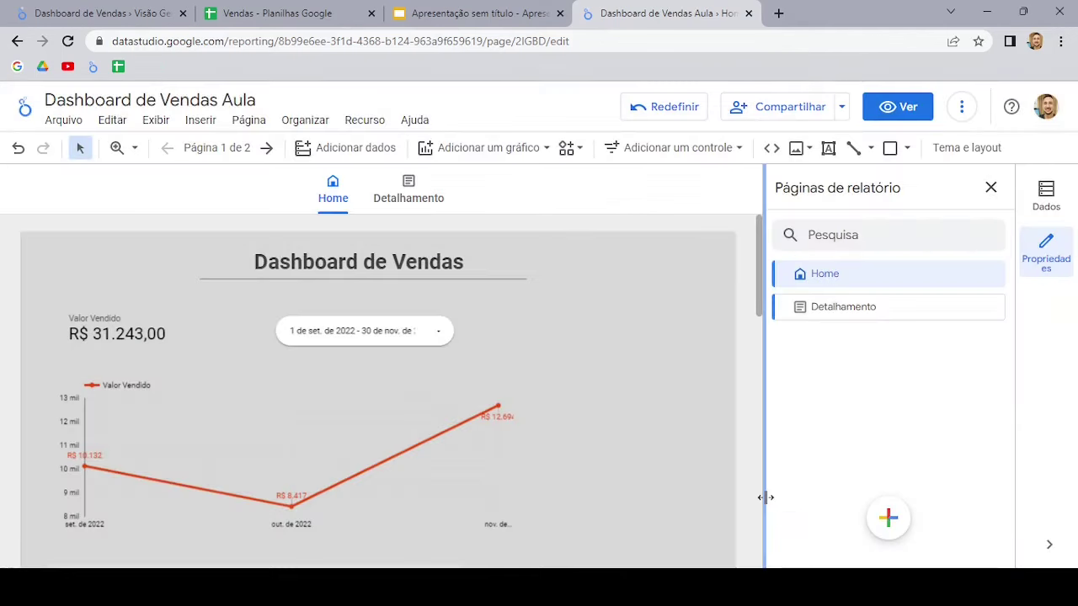
Step: Set Detalhamento to Ocultar no modo de leitura, then go back to the Home page
{"action": "left_click", "coordinate": [922, 321]}
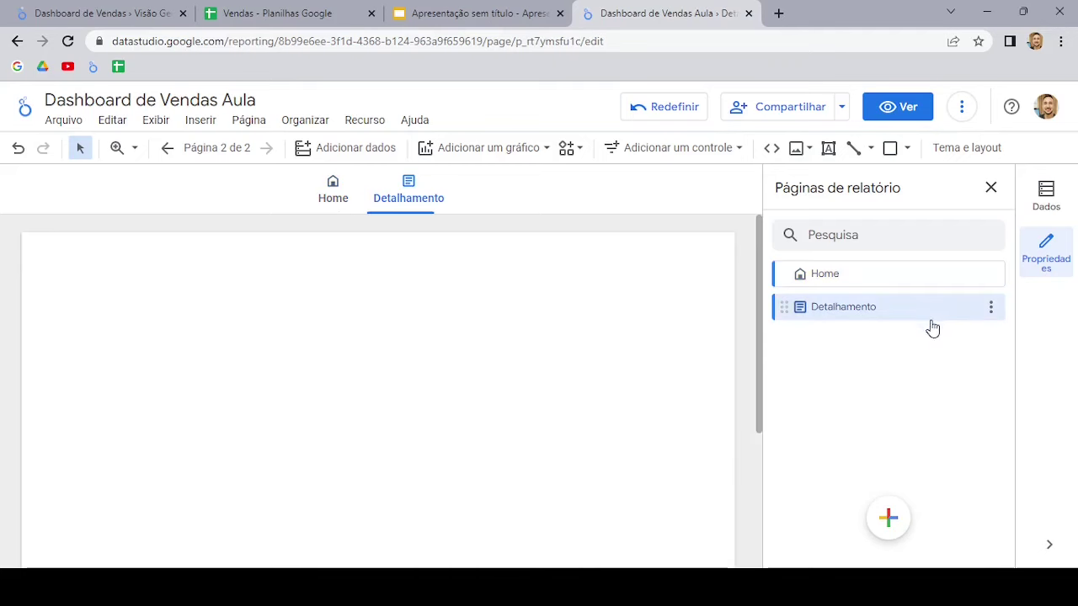
{"action": "left_click", "coordinate": [990, 310]}
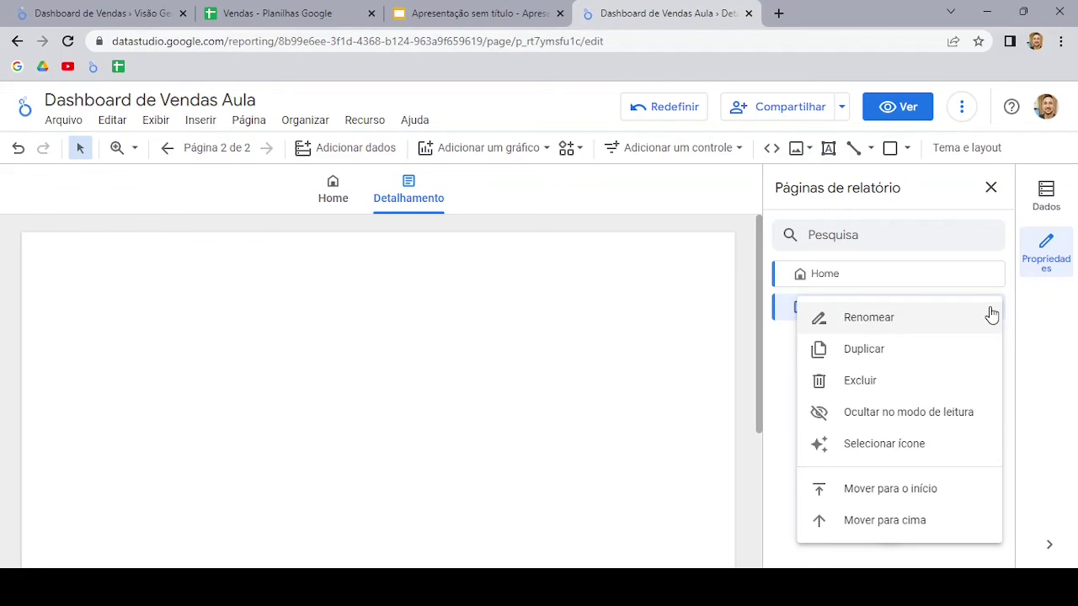
{"action": "left_click", "coordinate": [886, 417]}
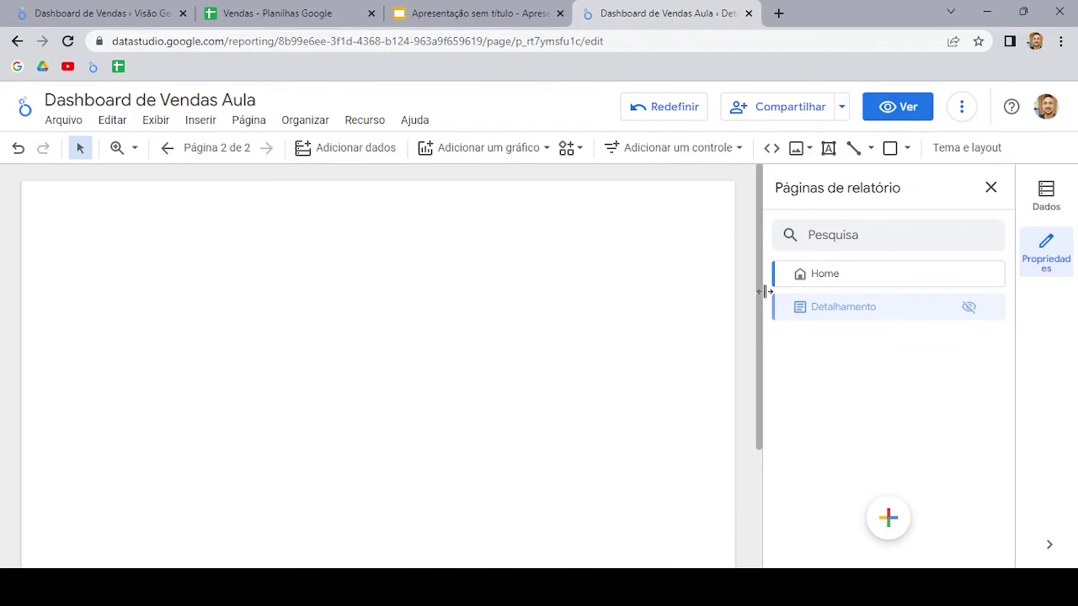
{"action": "left_click", "coordinate": [876, 277]}
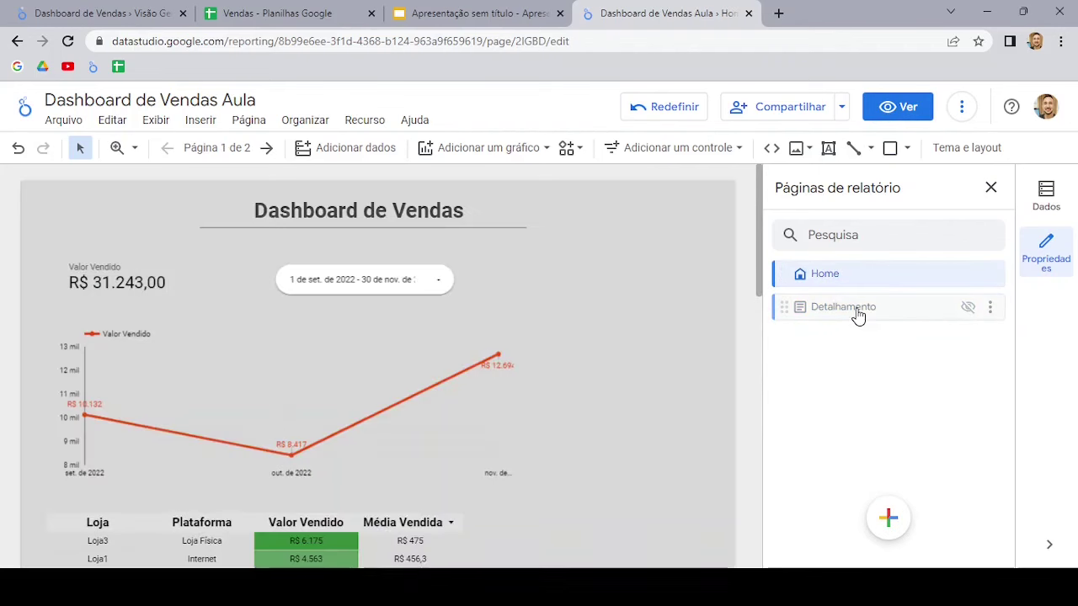